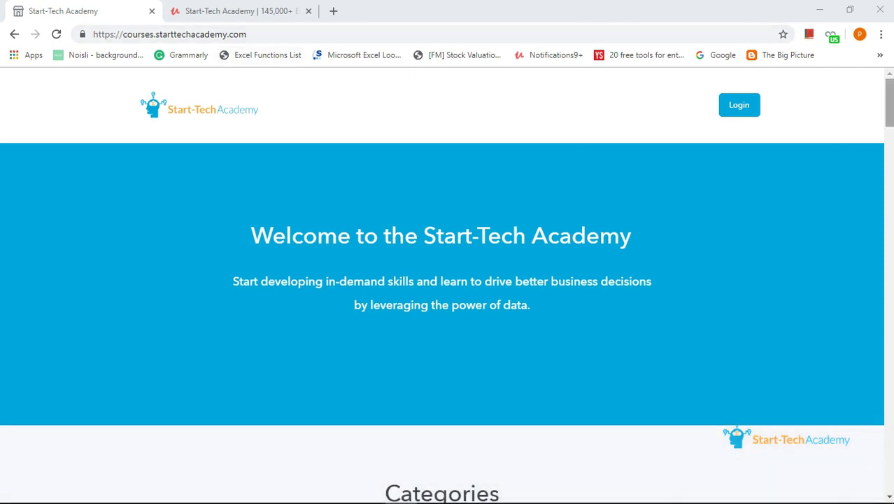
Open the free Data Science resources page of the Start-Tech Academy site and look through the listed downloads.
scroll(443, 279, down, 6)
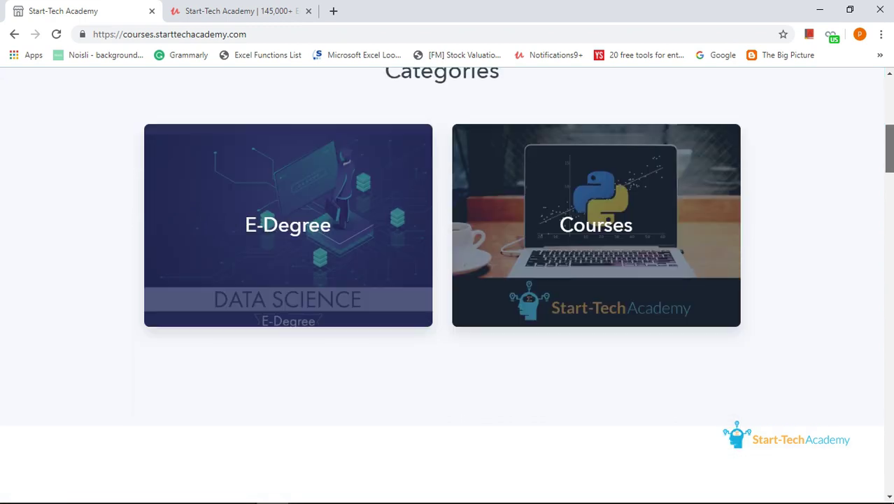
scroll(442, 280, down, 5)
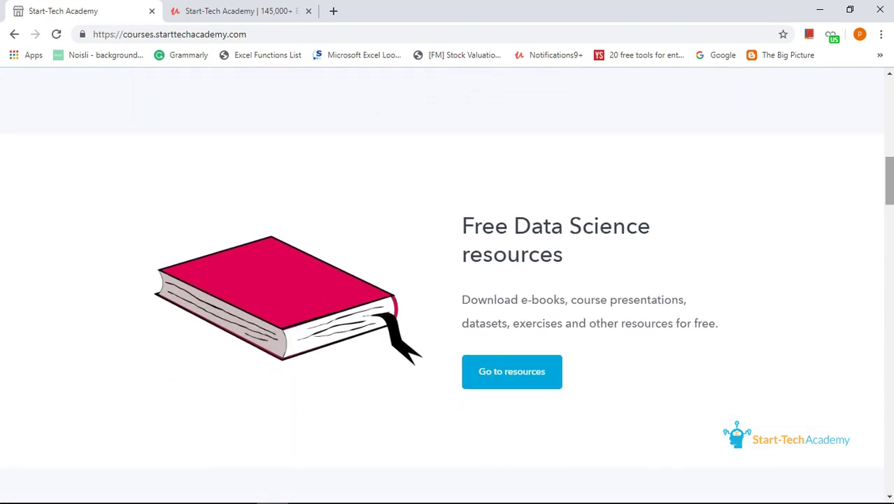
click(505, 372)
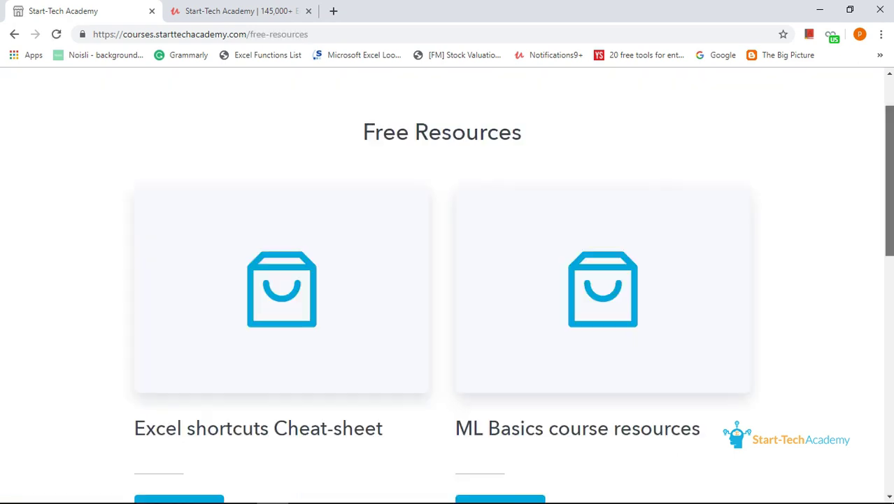
scroll(446, 279, down, 3)
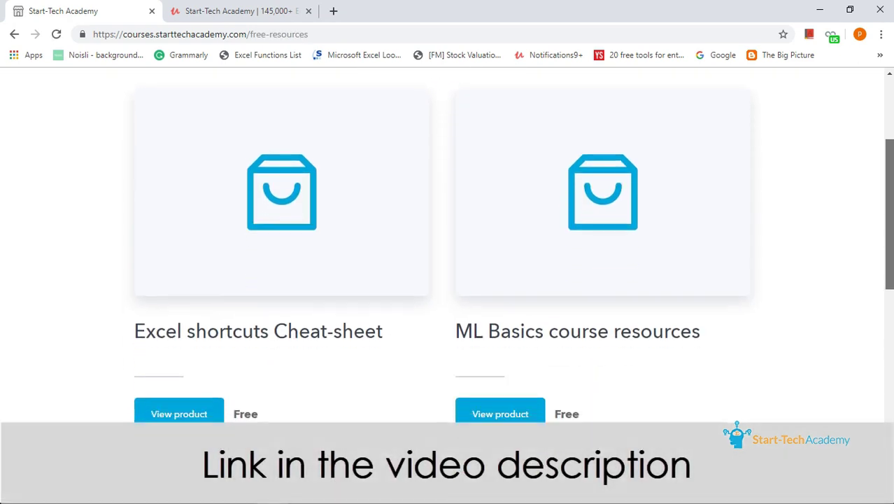
scroll(447, 280, down, 3)
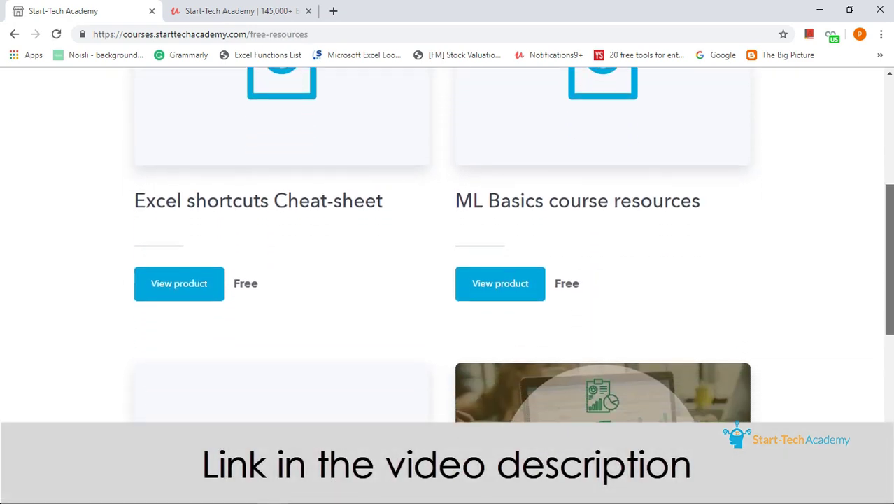
scroll(446, 280, down, 4)
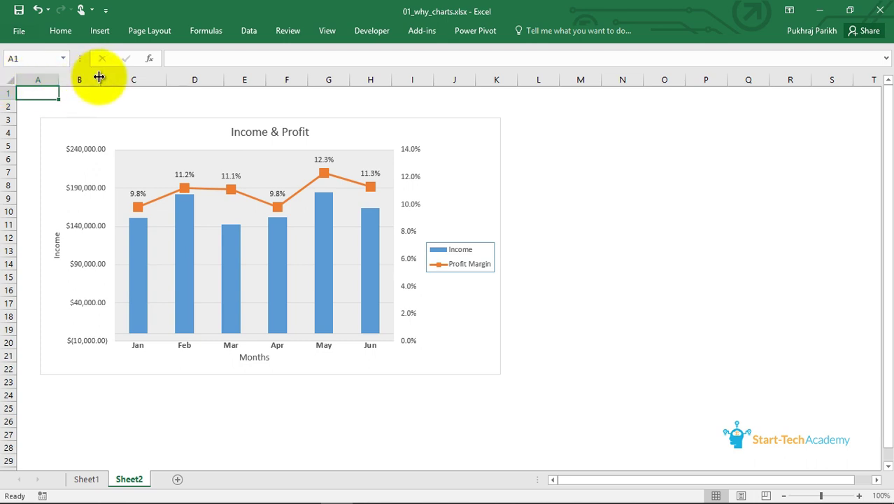
Switch to the 01_why_charts.xlsx workbook in Excel and examine the chart's Income columns and Profit Margin line by selecting each series.
click(140, 250)
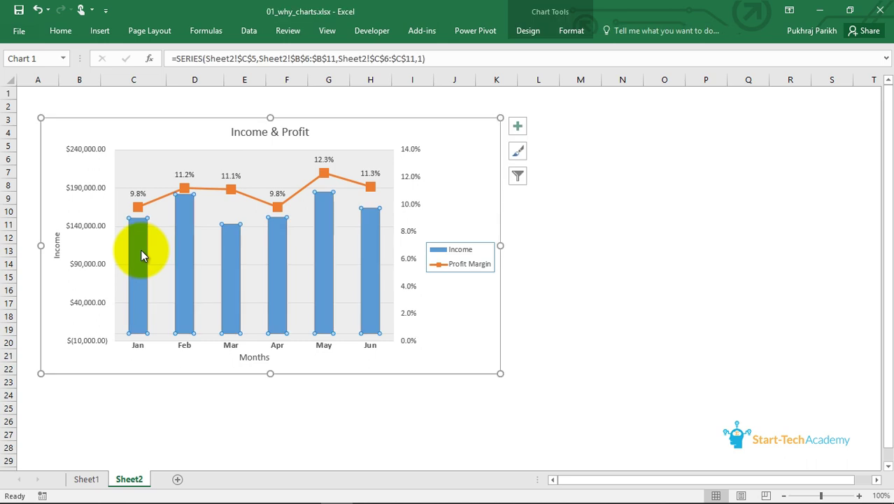
click(209, 189)
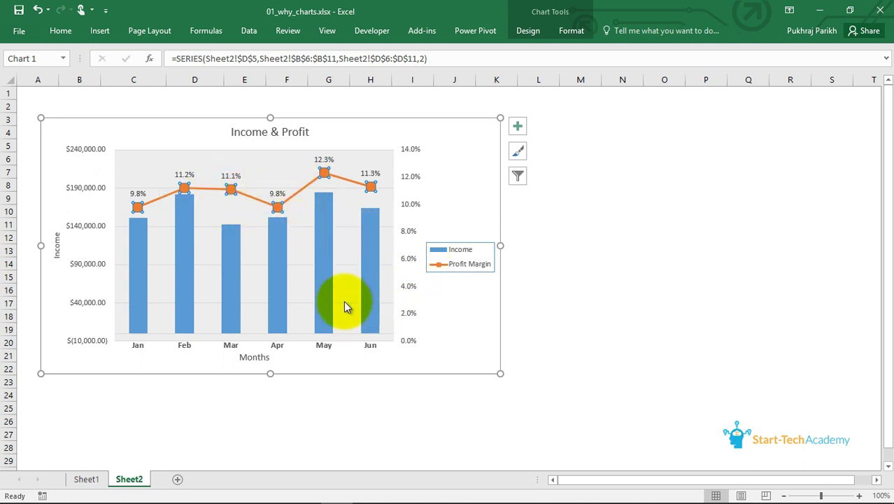
mouse_move(321, 299)
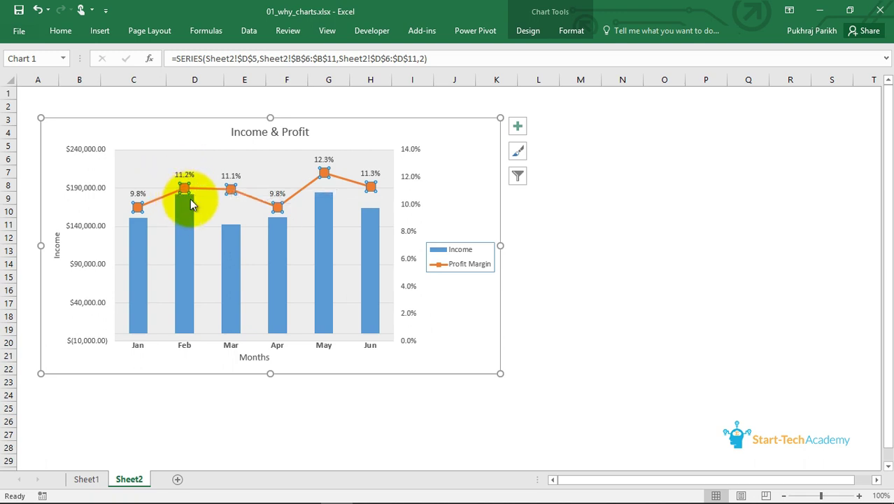
mouse_move(232, 198)
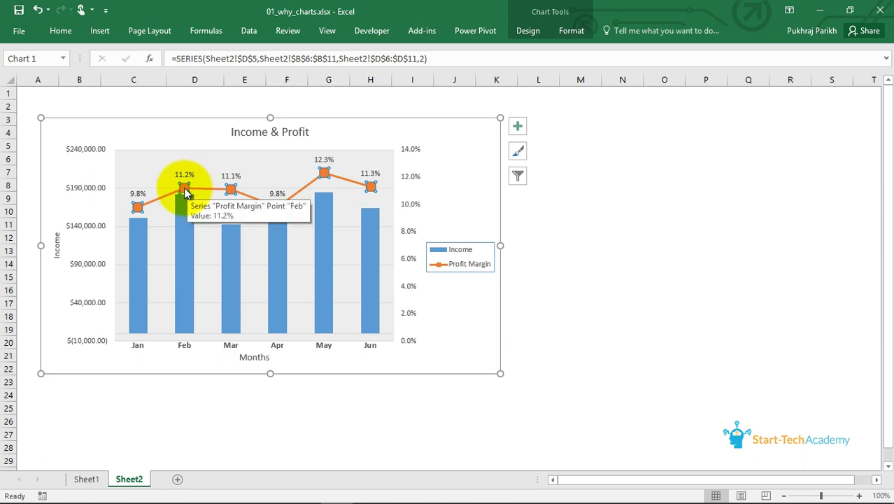
Examine the chart's horizontal month axis, primary Income axis and secondary percentage axis by selecting each one.
click(231, 345)
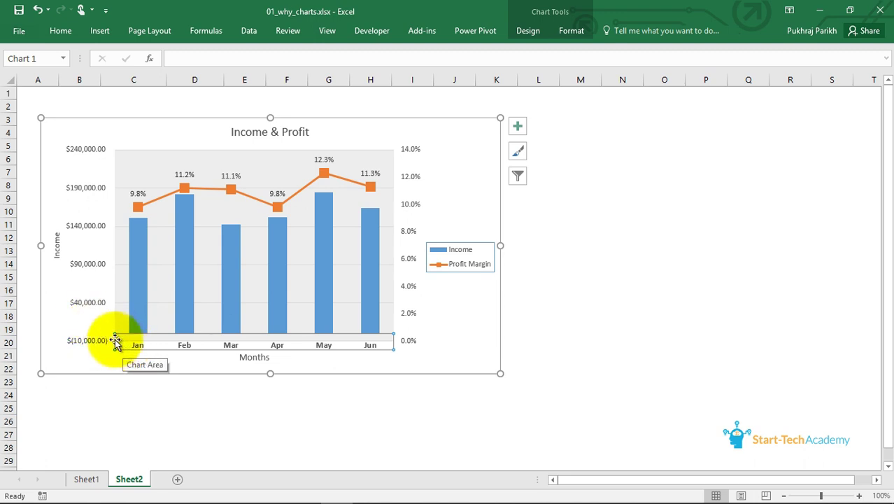
click(85, 258)
click(90, 267)
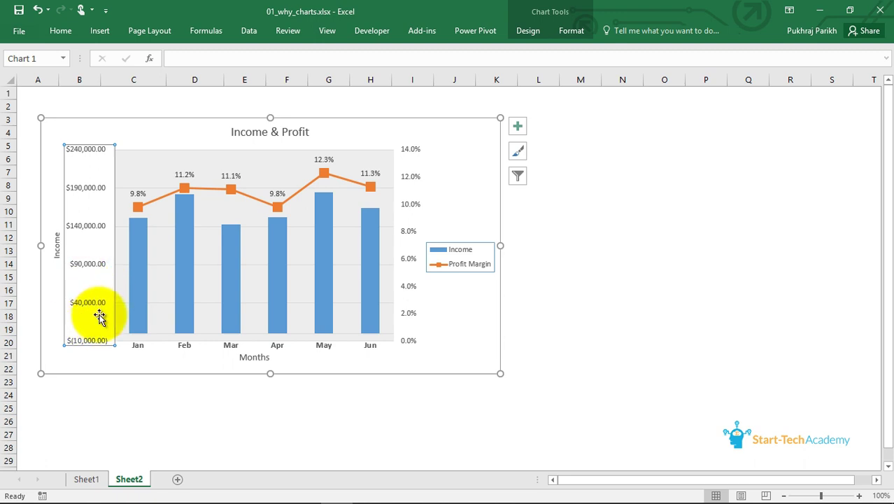
click(406, 306)
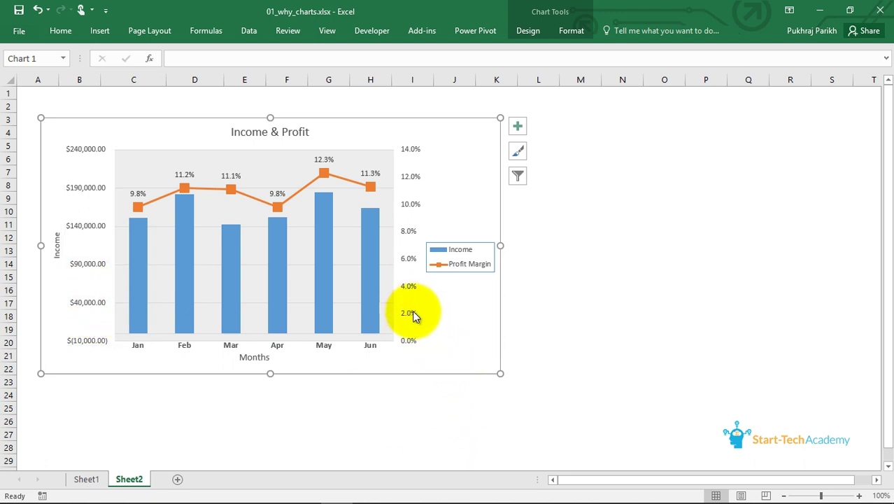
click(413, 311)
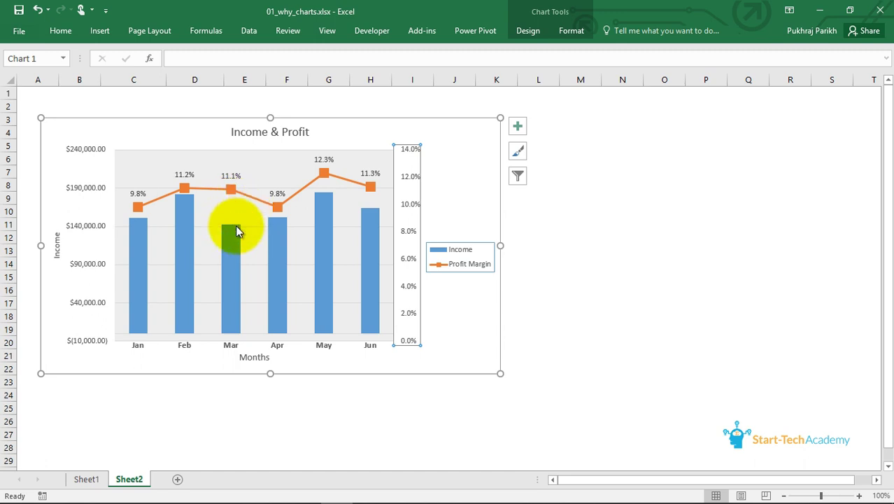
click(113, 193)
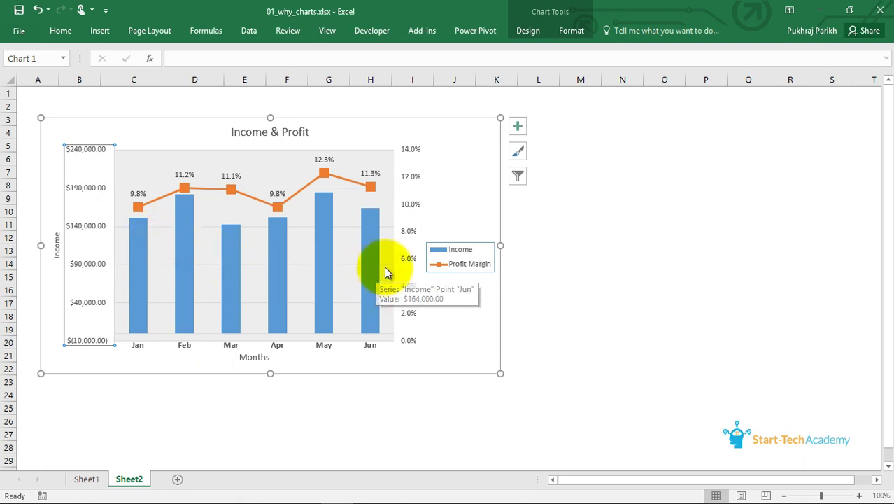
click(413, 201)
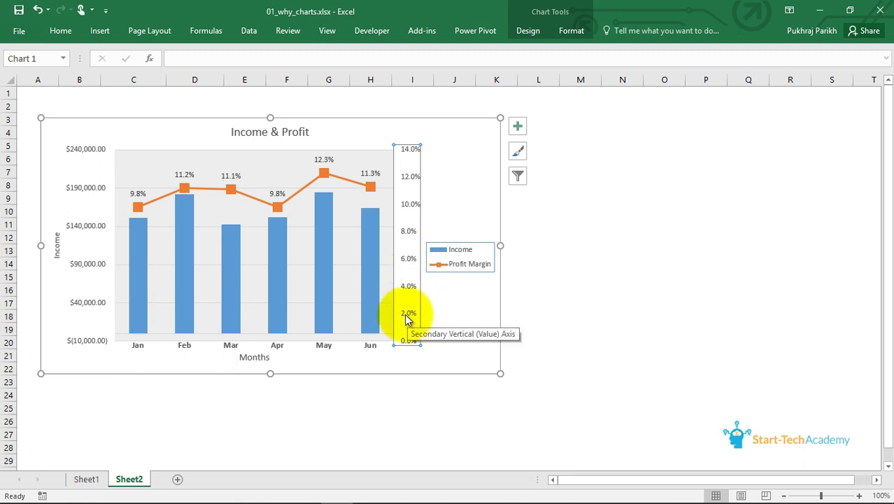
Examine the chart's legend, the Profit Margin data labels and the chart title by selecting each element.
click(444, 261)
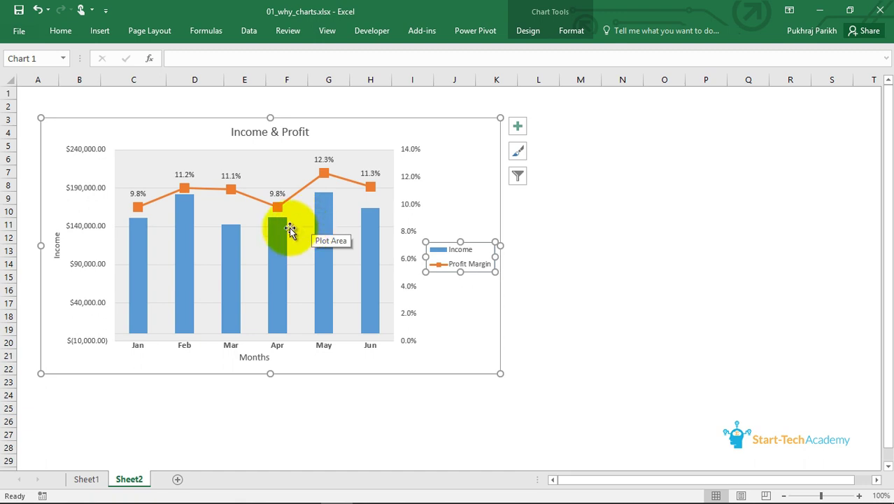
mouse_move(286, 269)
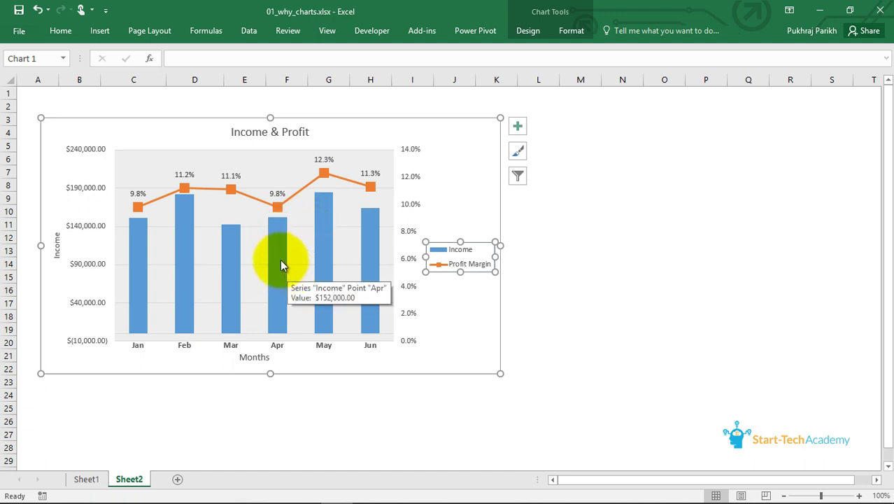
click(183, 174)
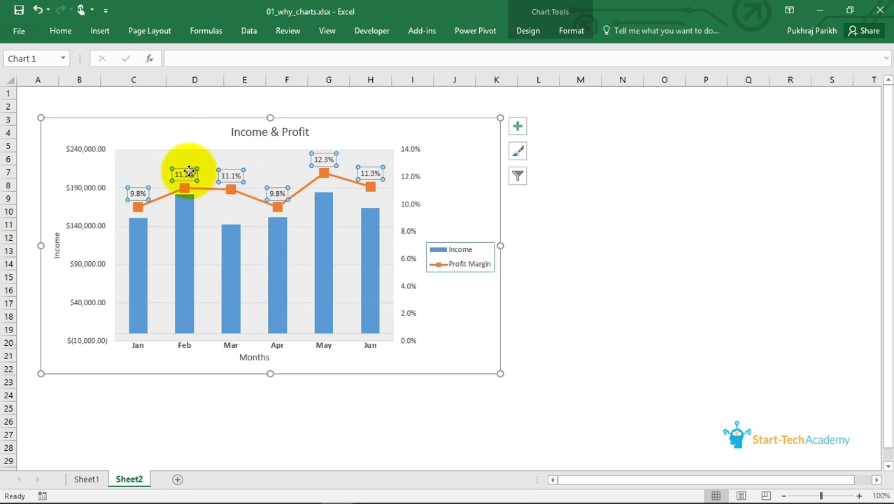
click(323, 160)
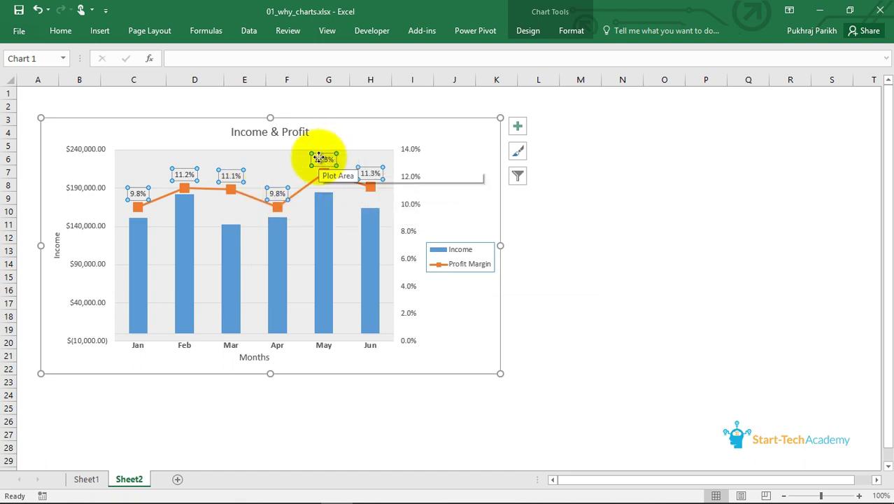
click(281, 138)
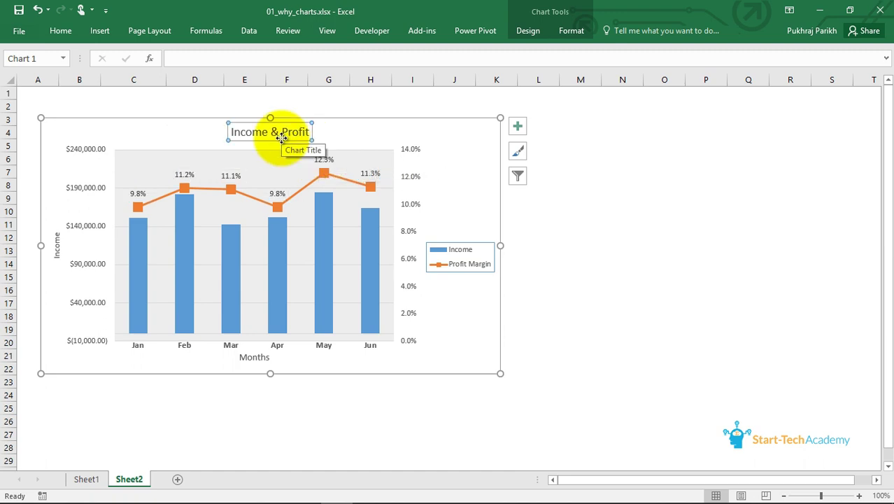
click(369, 133)
click(296, 125)
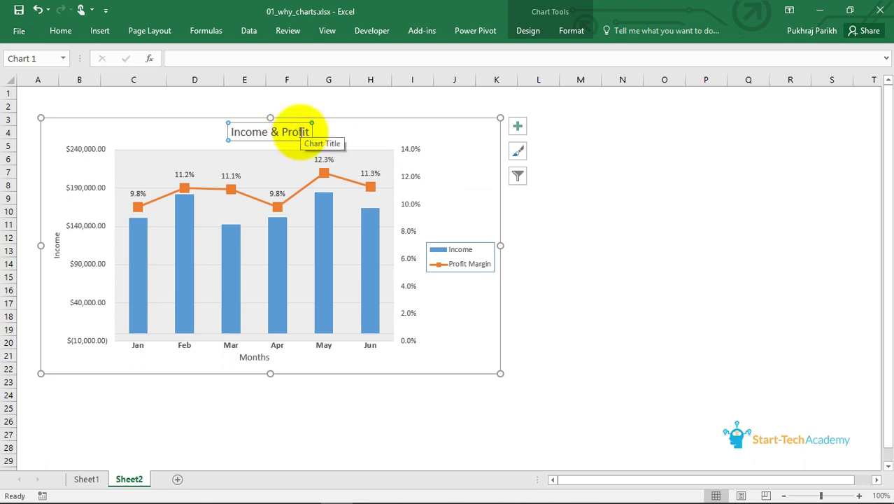
Examine the major gridlines behind the data and the Income columns by selecting them in the chart.
click(273, 188)
click(272, 188)
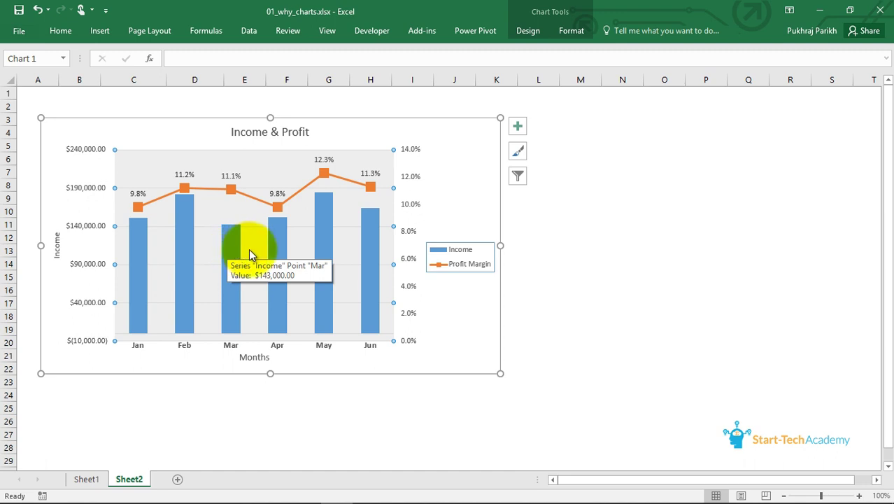
mouse_move(278, 258)
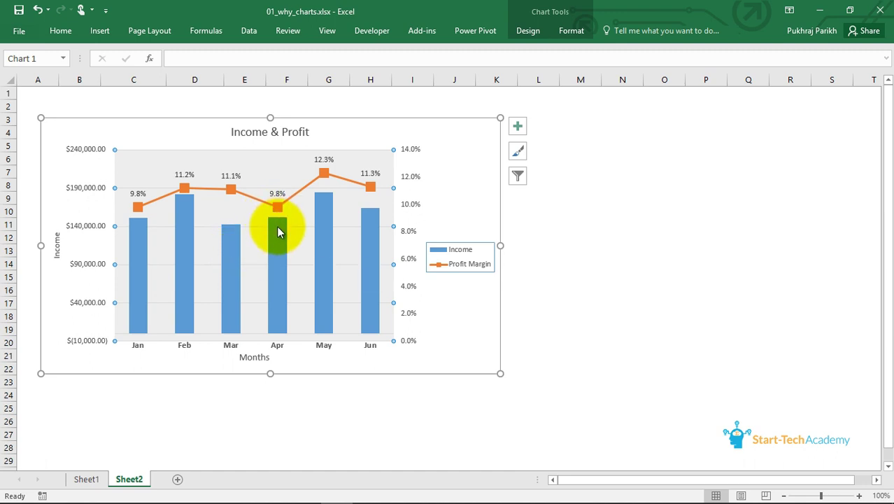
click(277, 227)
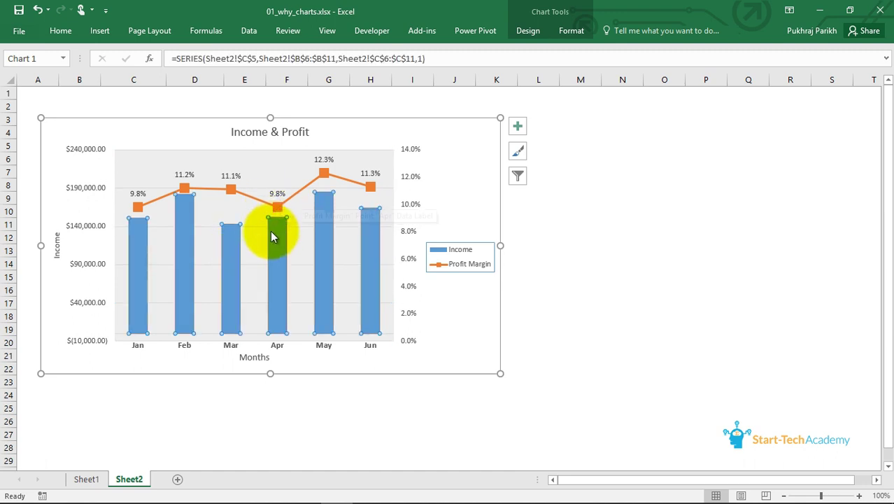
mouse_move(271, 231)
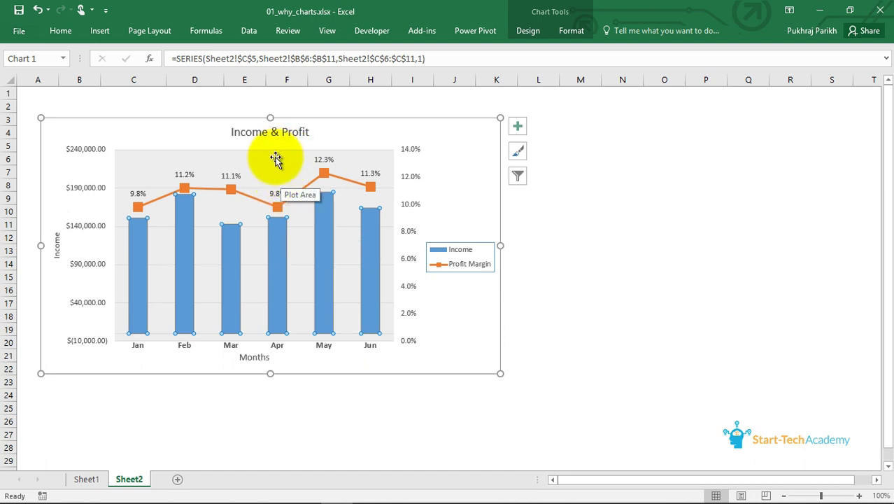
Select the chart area, the horizontal axis and the plot area in turn to compare what each one covers.
click(469, 134)
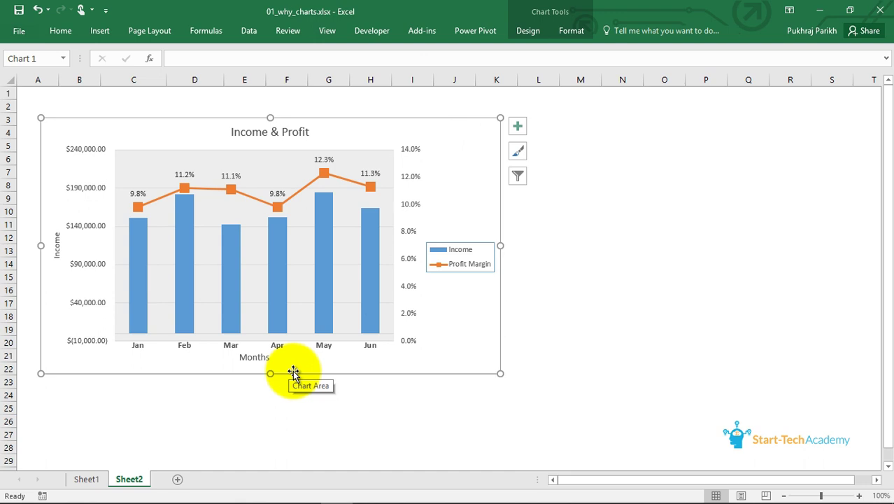
click(296, 339)
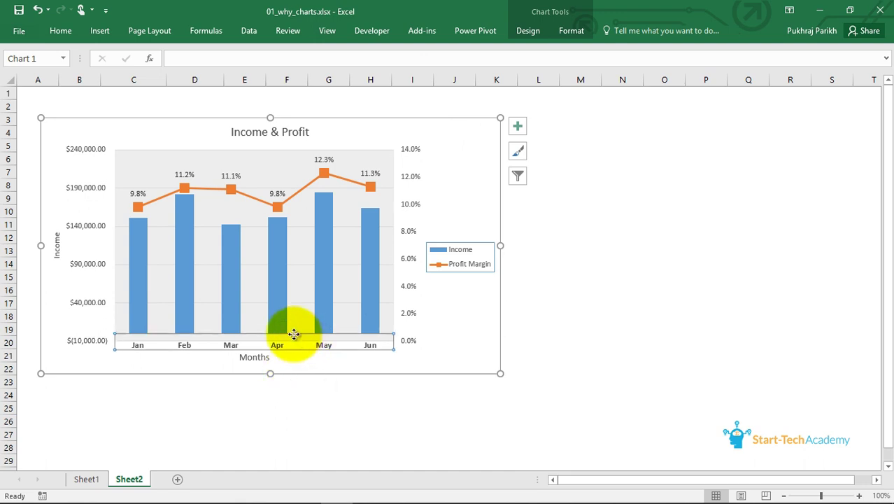
click(257, 164)
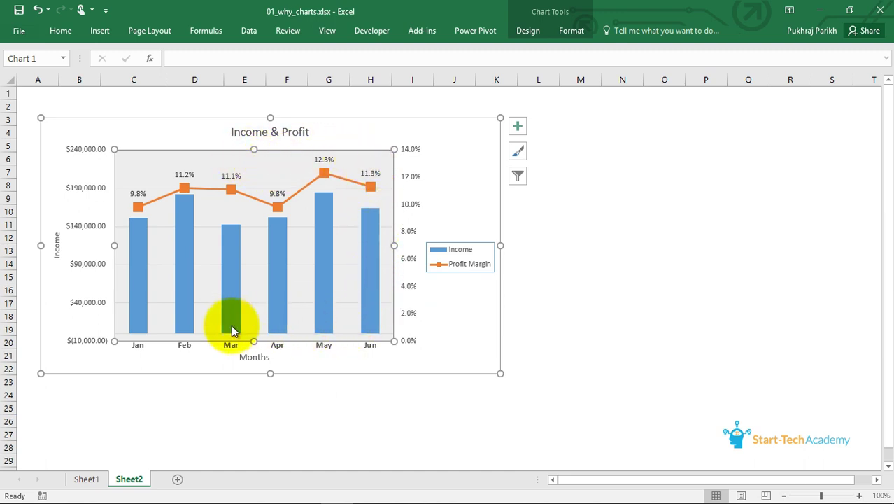
mouse_move(130, 246)
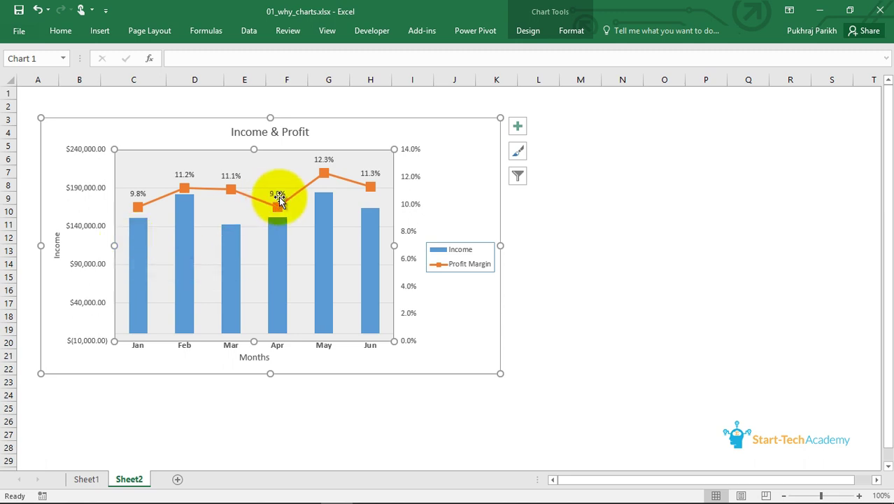
Open the formatting options for the Income data series and switch them to the chart's Legend element.
right_click(364, 232)
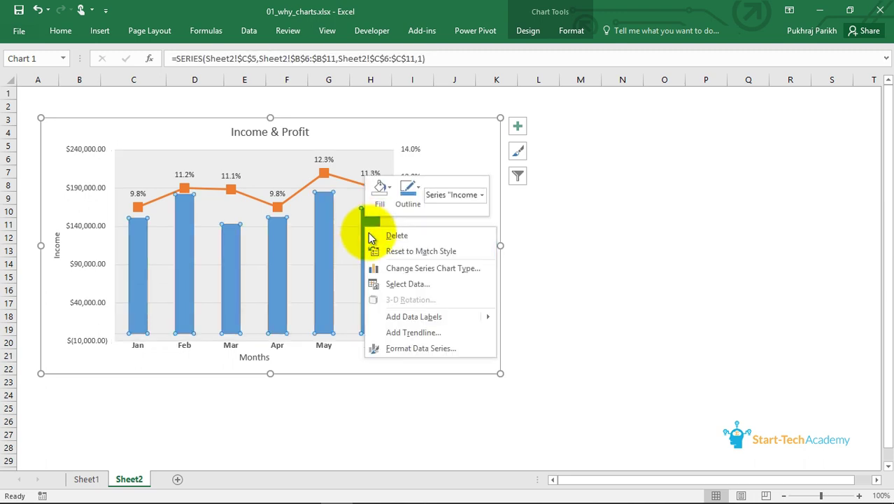
click(395, 348)
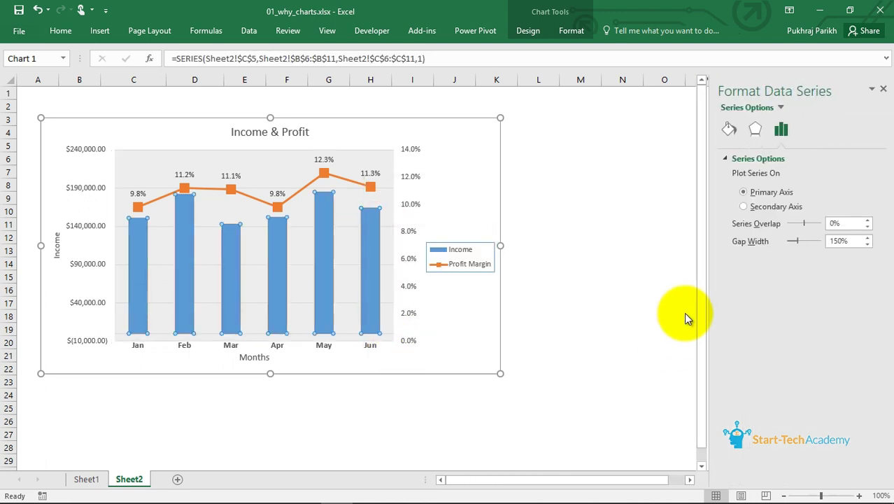
click(781, 106)
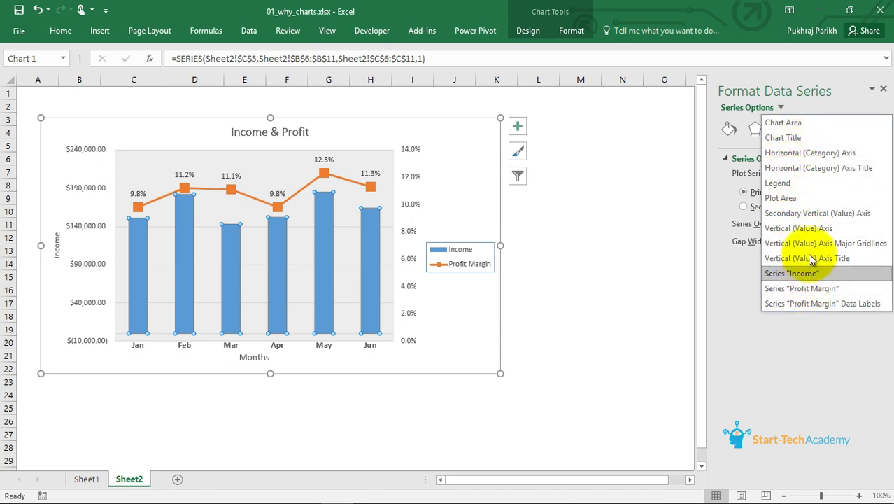
click(805, 183)
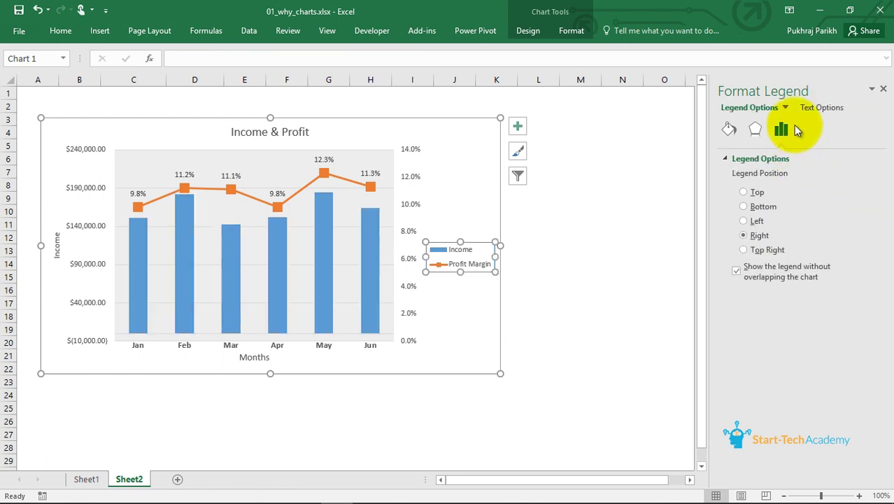
click(786, 109)
click(798, 150)
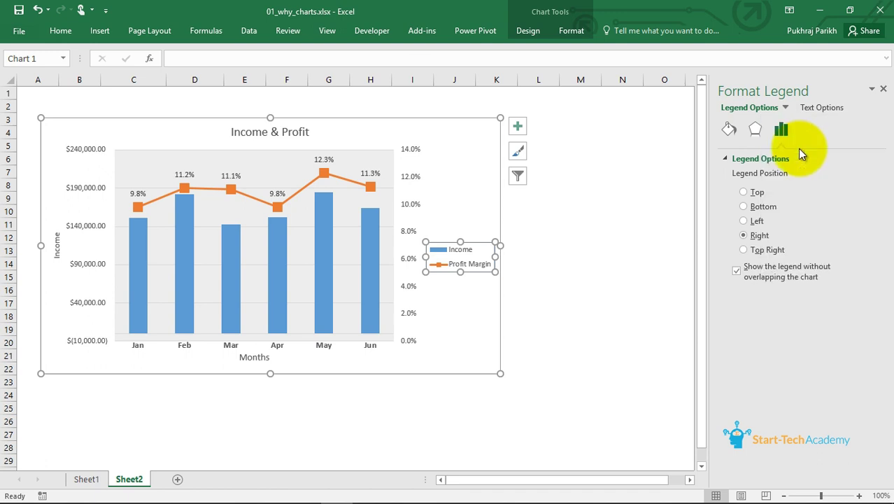
Switch the formatting options from the legend to the Horizontal (Category) Axis and to the Horizontal (Category) Axis Title.
click(782, 130)
click(778, 109)
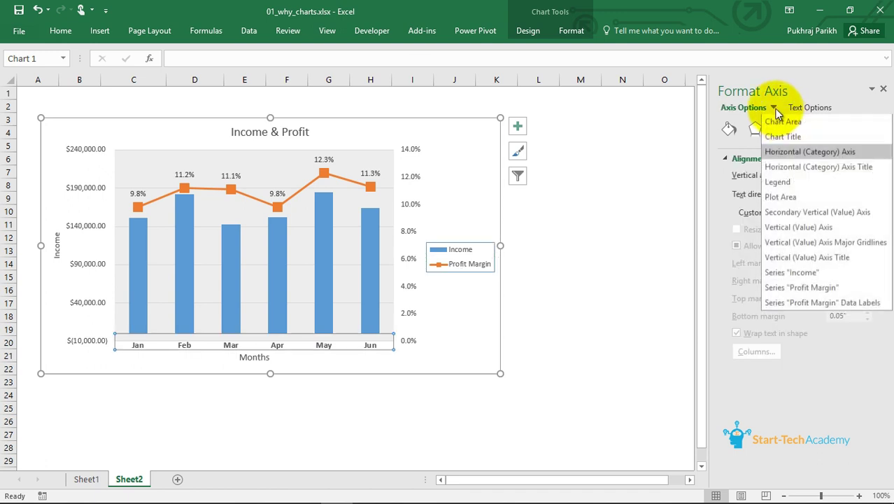
click(793, 165)
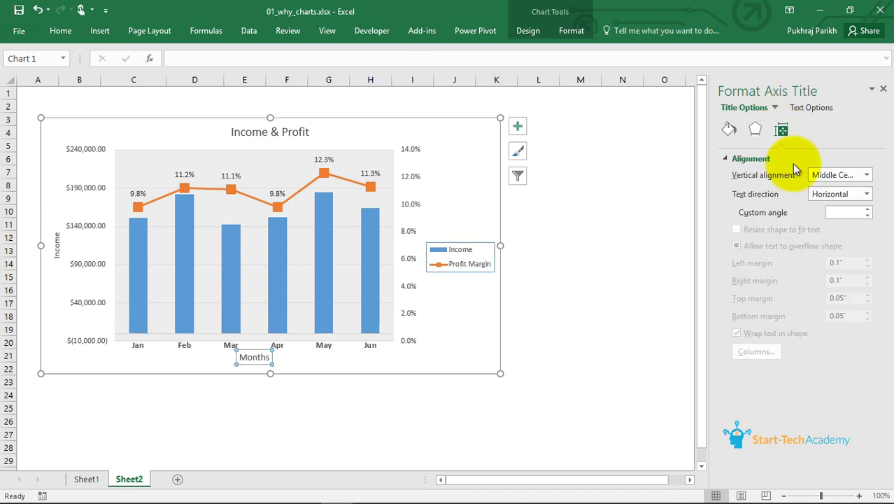
click(774, 109)
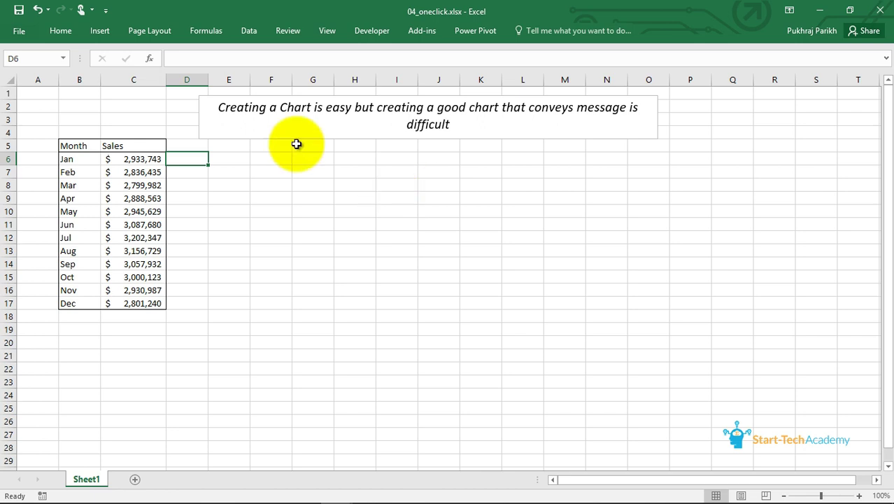
Insert the recommended Clustered Column chart from the Month and Sales table in B5:C17.
click(79, 146)
drag(93, 164, 130, 303)
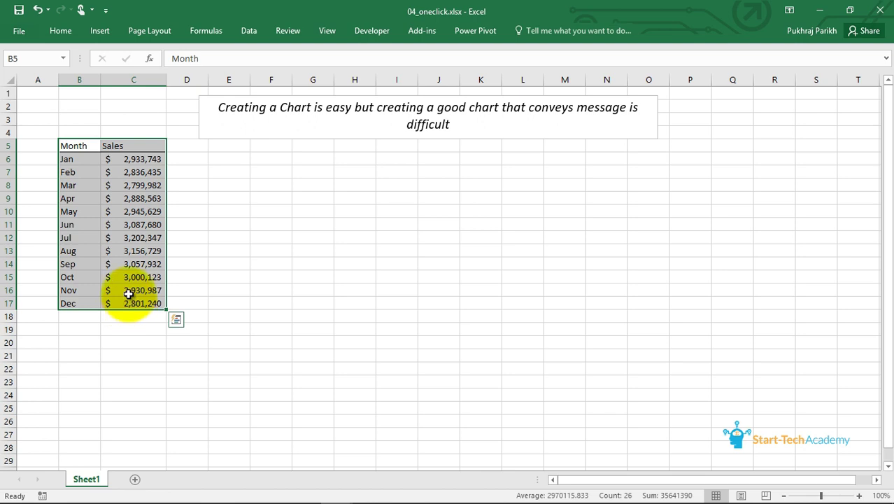
click(100, 33)
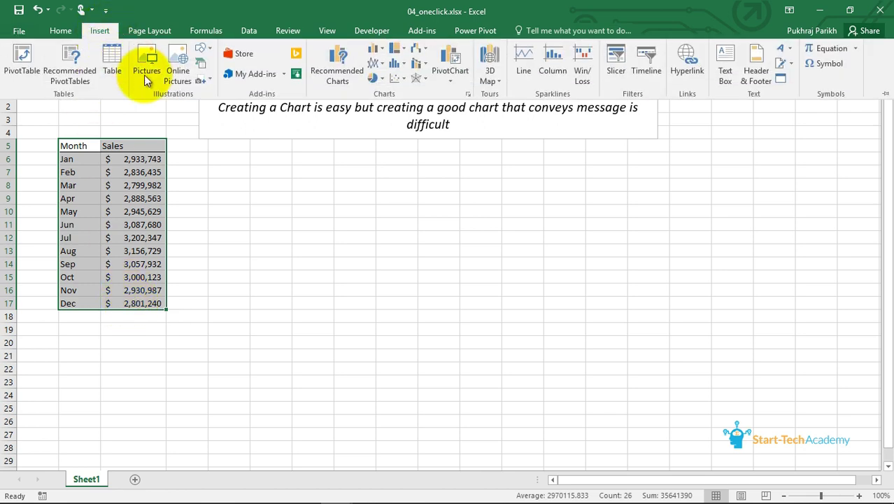
click(341, 76)
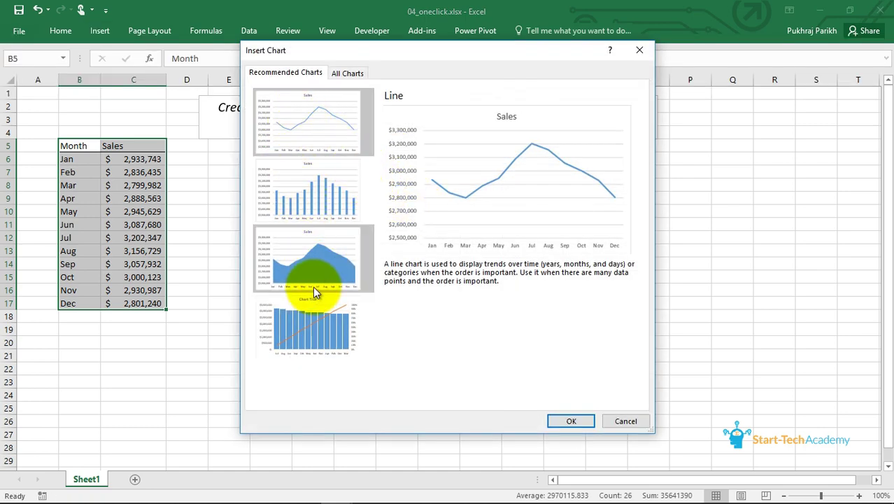
click(328, 187)
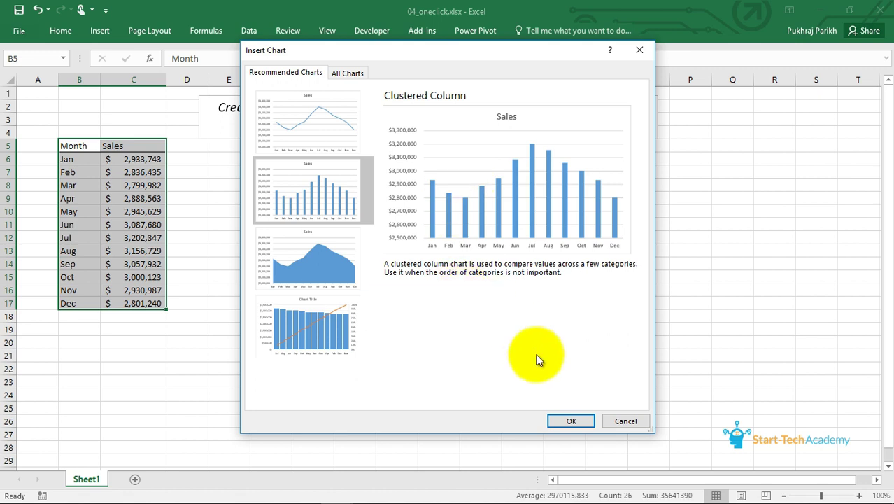
click(573, 421)
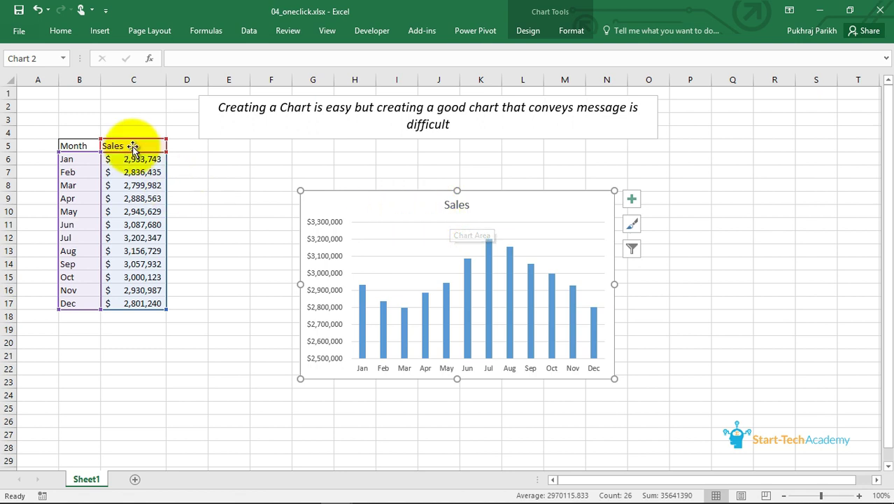
Examine the Sales chart's title and its horizontal month axis by selecting each element.
click(454, 205)
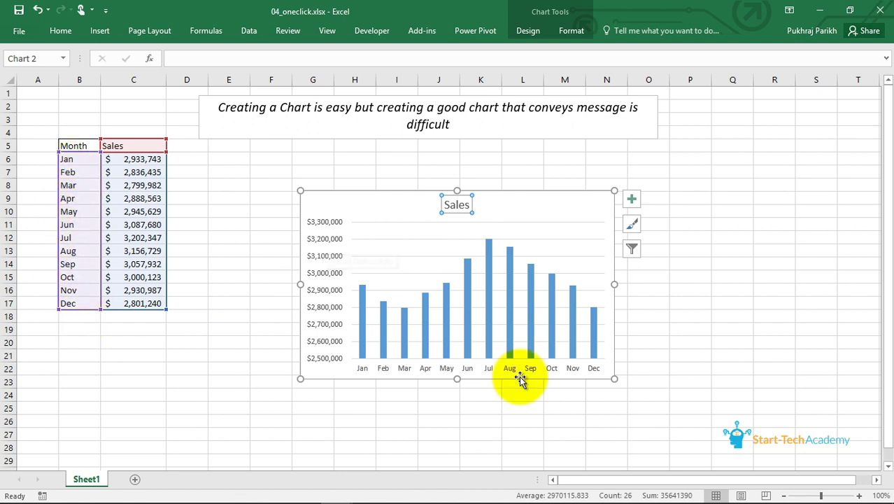
key(Escape)
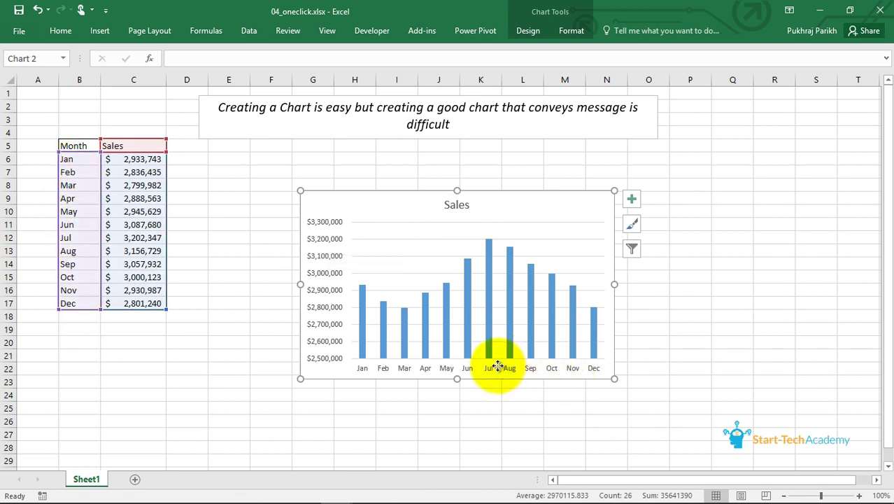
click(489, 368)
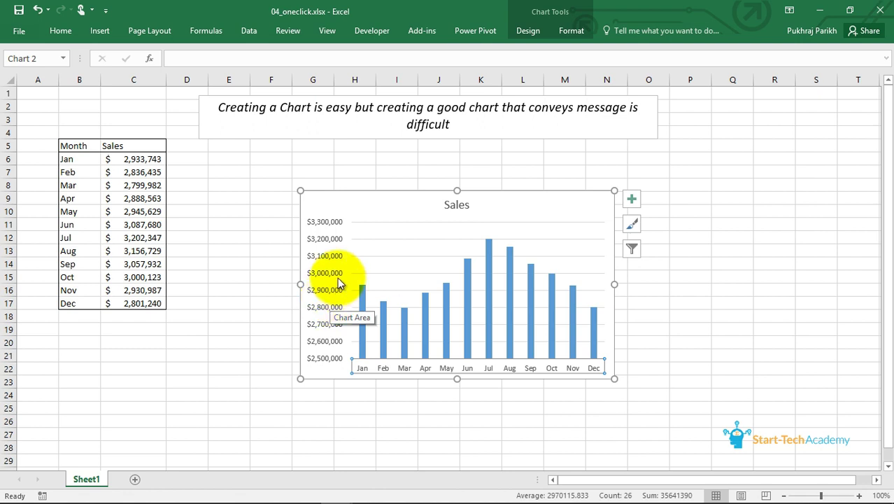
Preview the available quick layouts on the Sales chart.
click(528, 31)
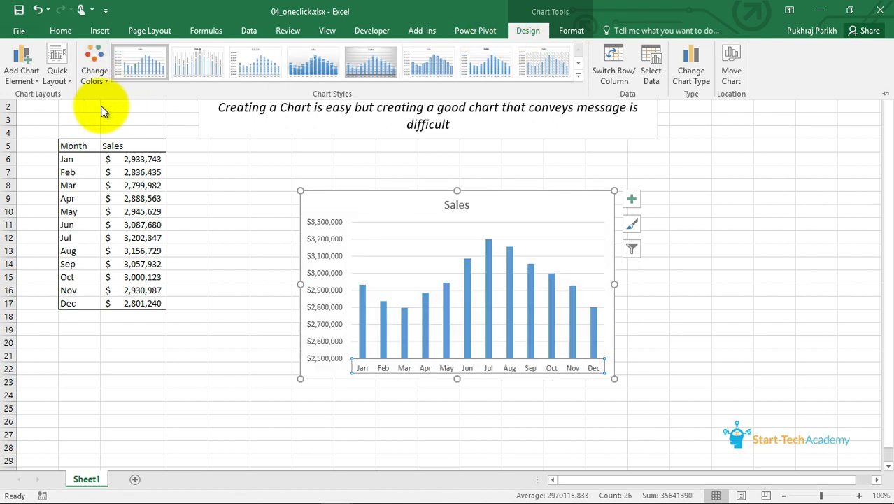
click(60, 79)
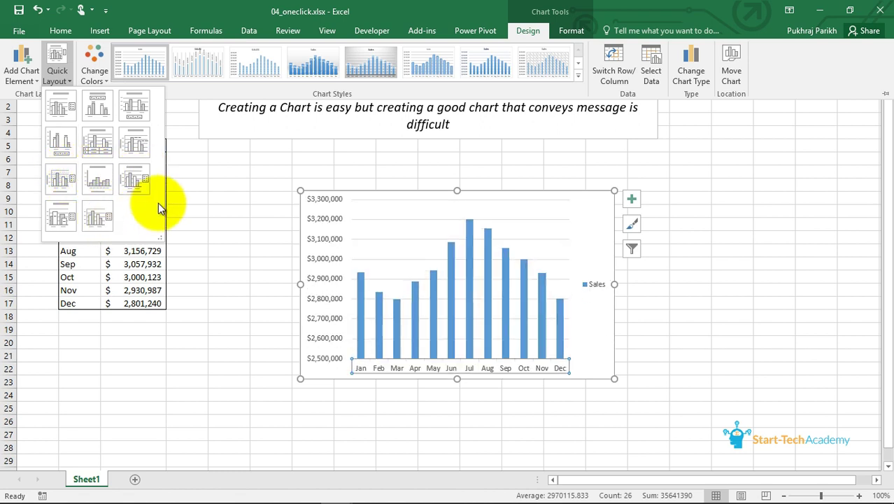
click(136, 108)
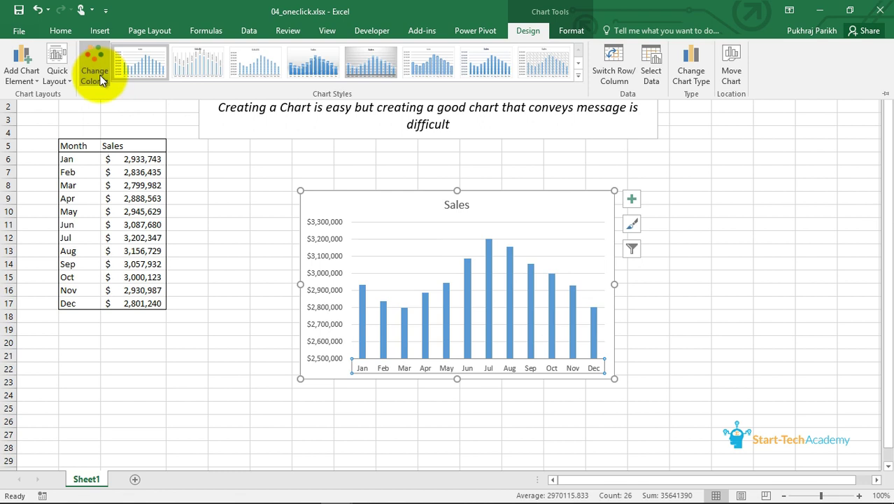
Try a blue monochromatic palette and the blue-led and orange-led Colorful palettes on the Sales chart.
click(101, 81)
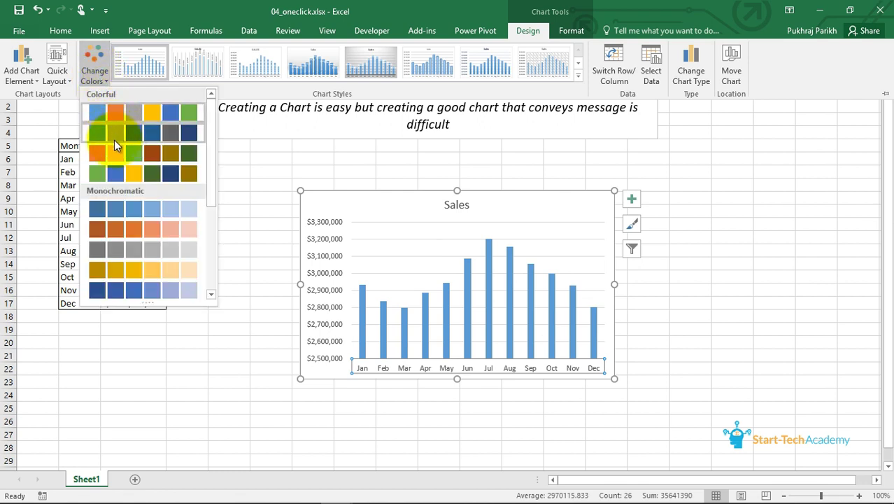
click(112, 205)
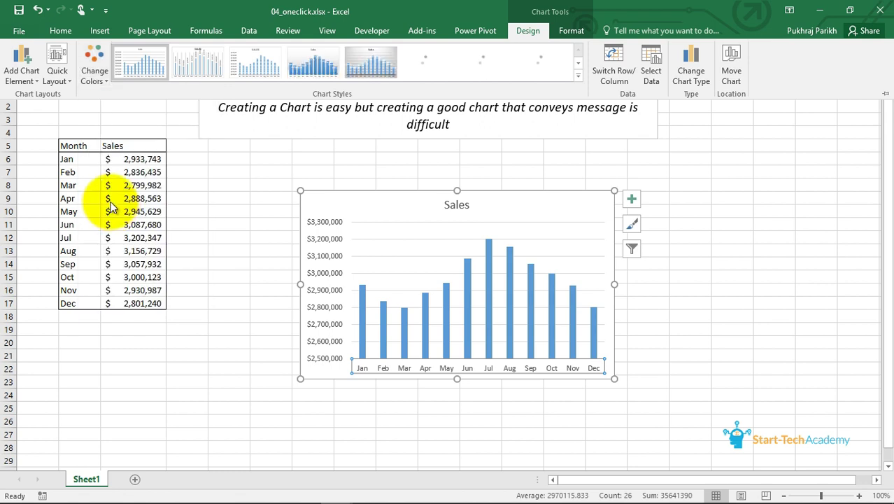
click(94, 71)
click(107, 130)
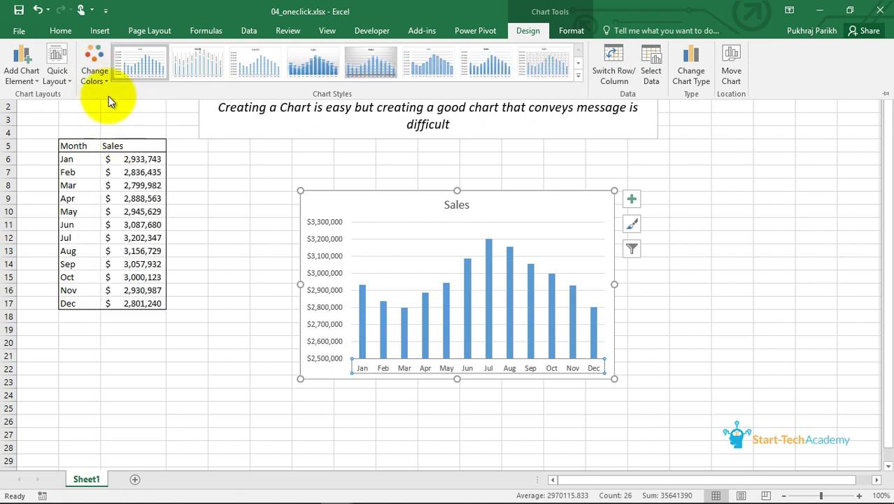
click(104, 75)
click(105, 158)
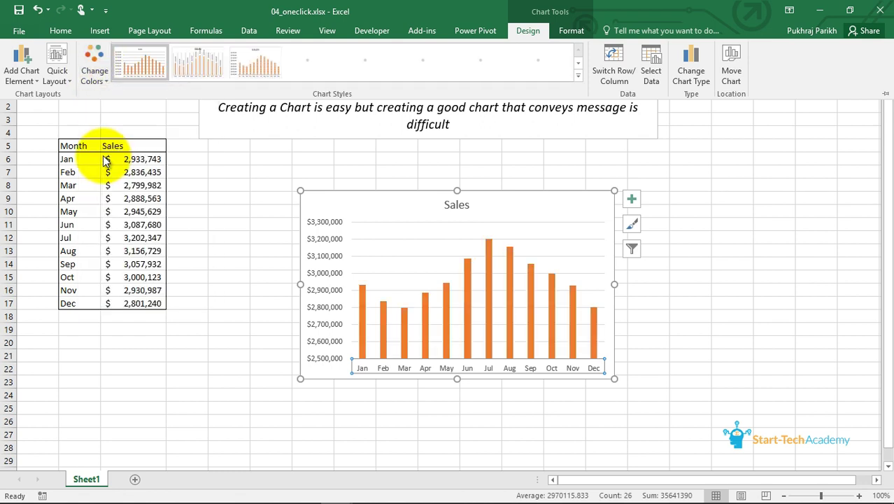
Recolor the Sales chart with the green-led Colorful palette and look through the gallery of chart styles.
click(96, 81)
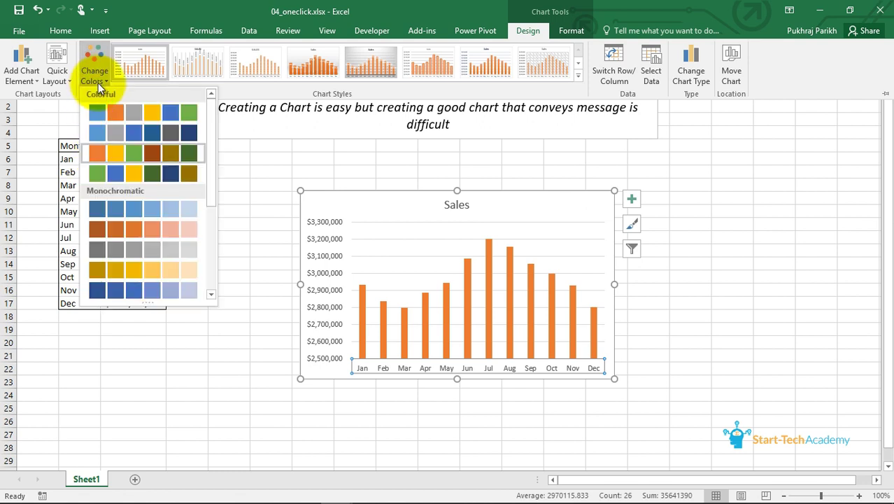
click(127, 168)
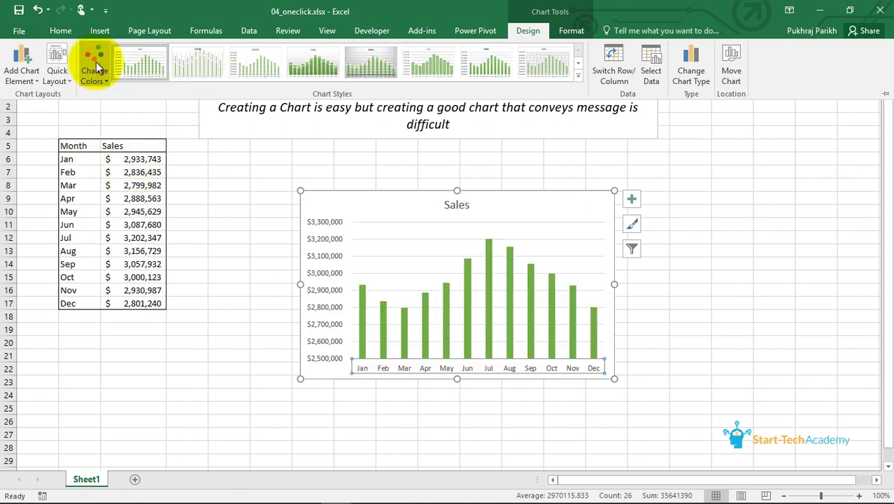
click(578, 74)
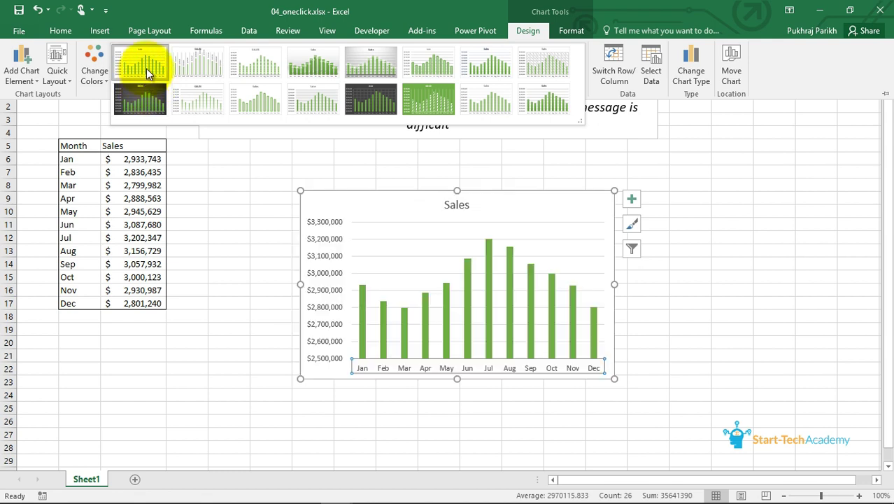
click(228, 162)
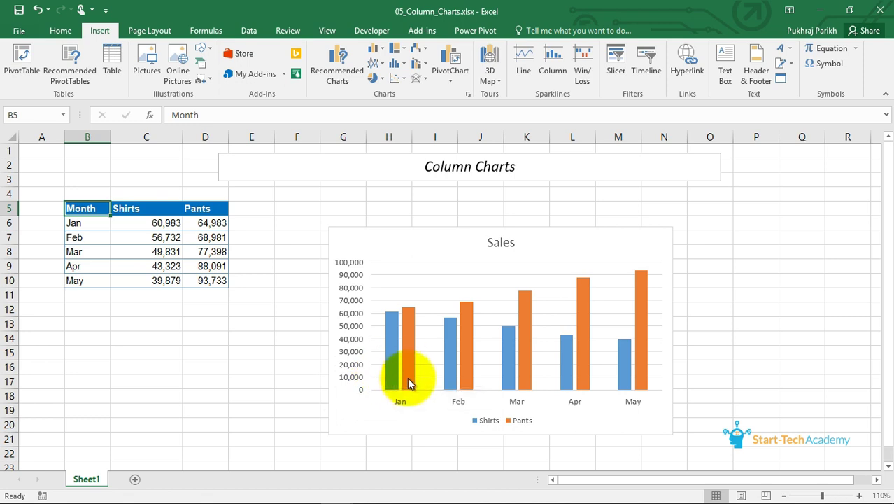
Compare the Shirts and Pants columns month by month in the Sales chart of 05_Column_Charts.xlsx.
mouse_move(467, 375)
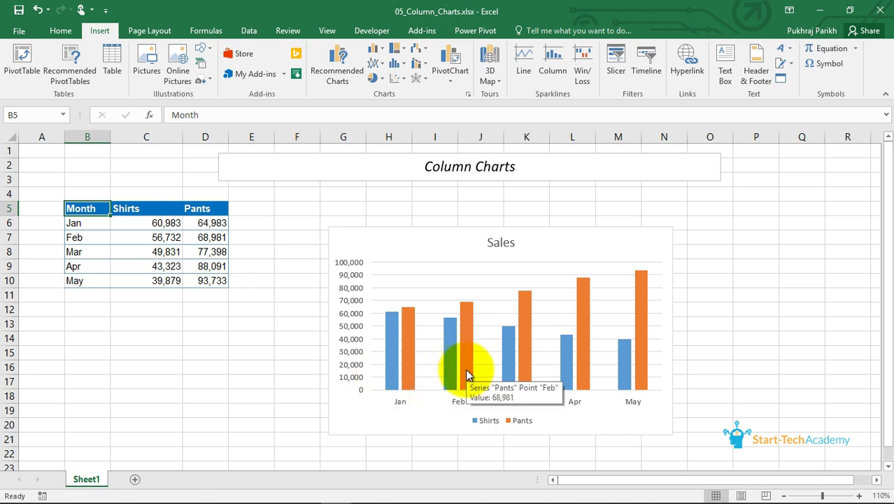
mouse_move(504, 382)
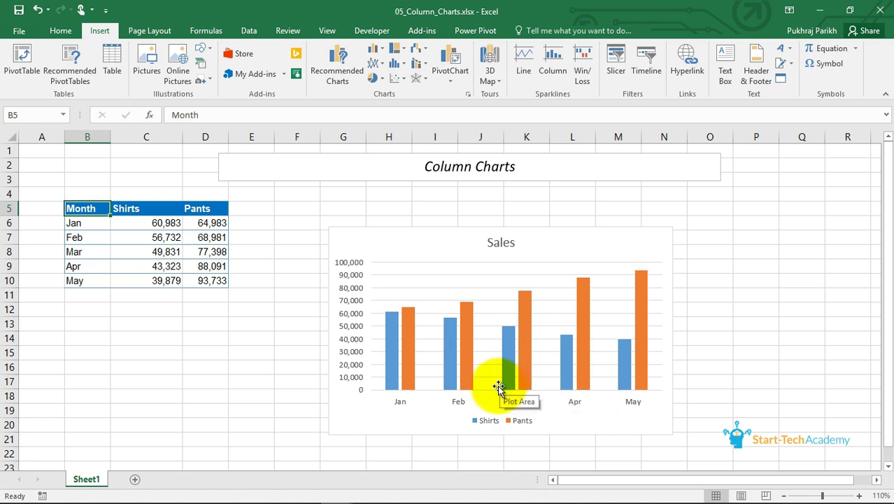
mouse_move(448, 359)
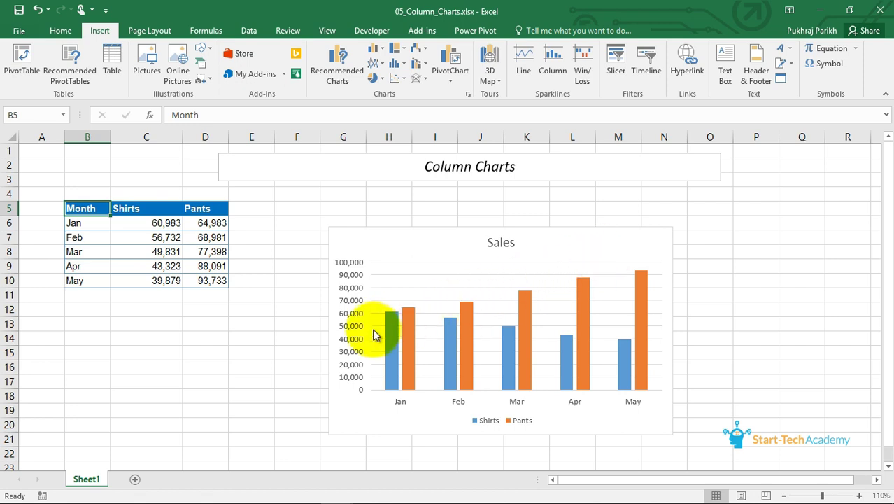
mouse_move(518, 355)
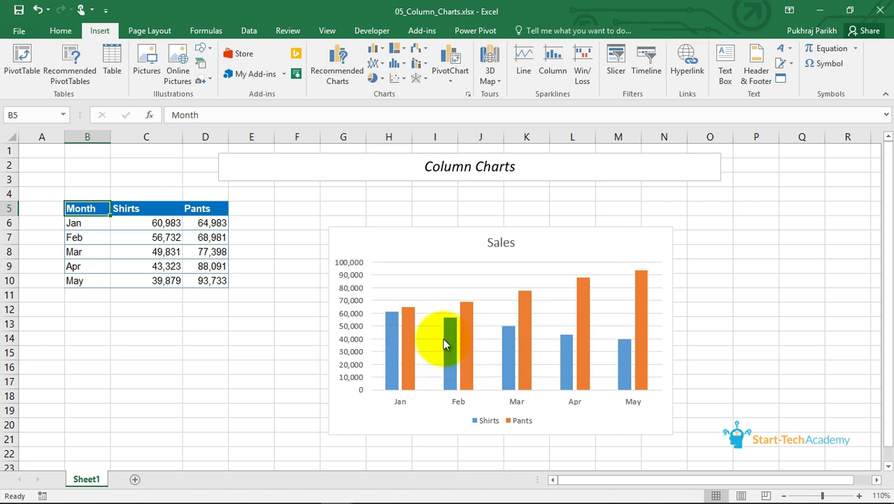
Review the column chart subtypes for the Shirts and Pants chart and apply the 2-D Clustered Column type.
click(418, 247)
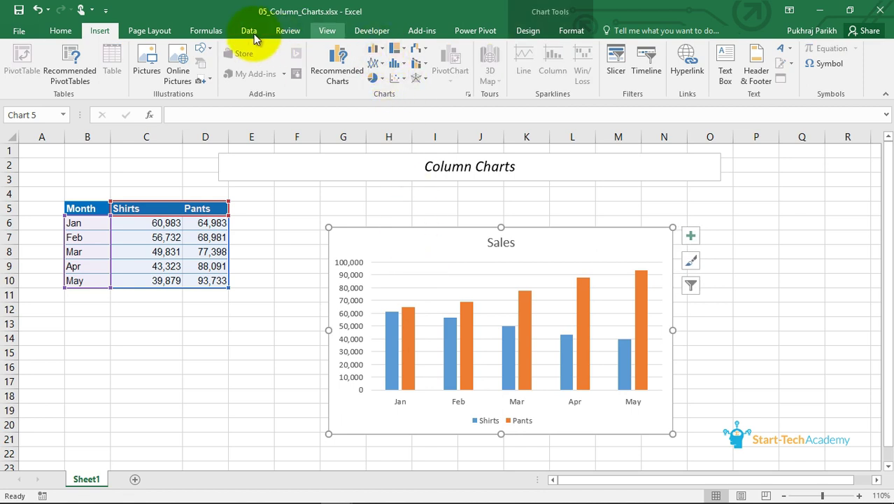
click(381, 49)
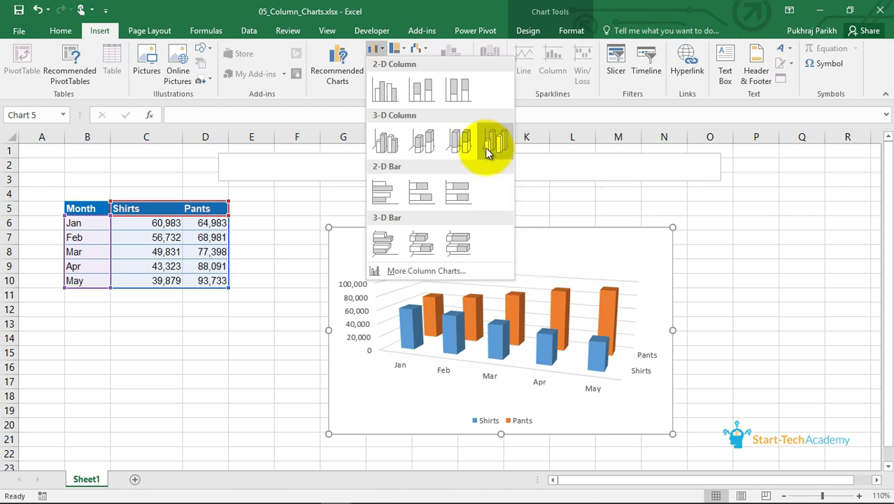
click(385, 90)
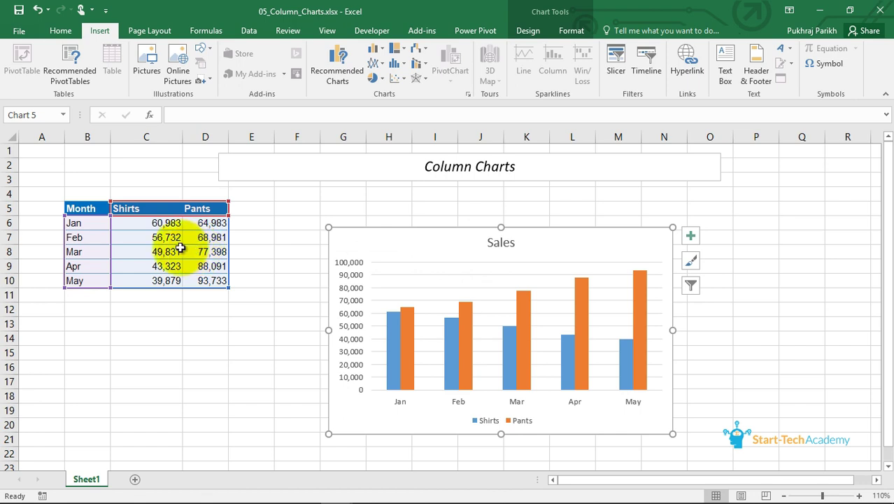
Examine how the months and the Shirts and Pants headings in the table correspond to the chart's columns.
click(93, 224)
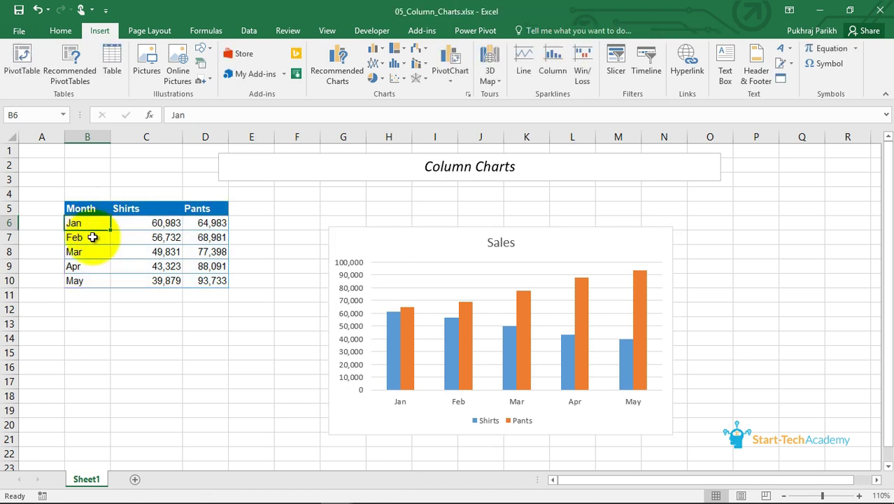
click(150, 208)
click(197, 204)
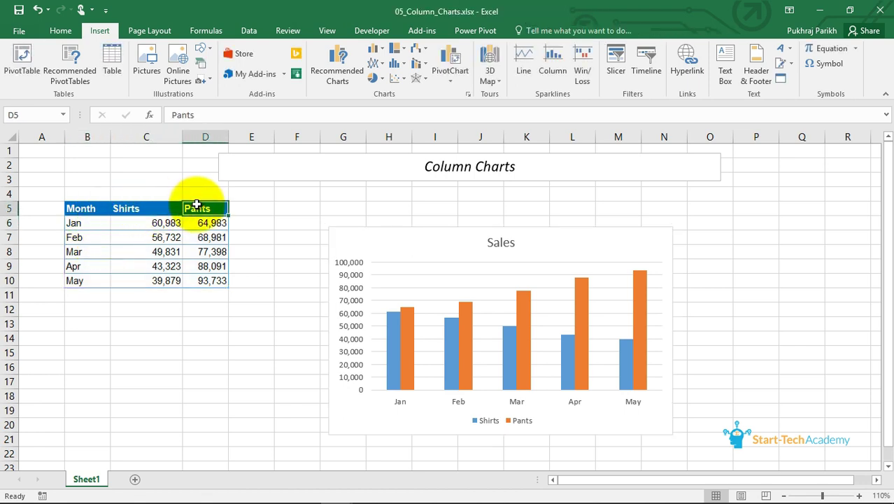
key(Down)
key(Down)
key(Down)
key(Left)
key(Left)
mouse_move(387, 317)
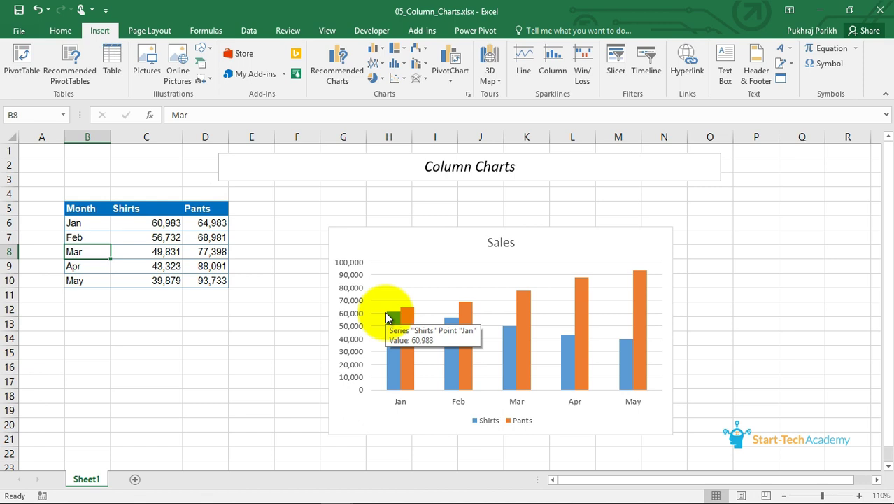
mouse_move(460, 326)
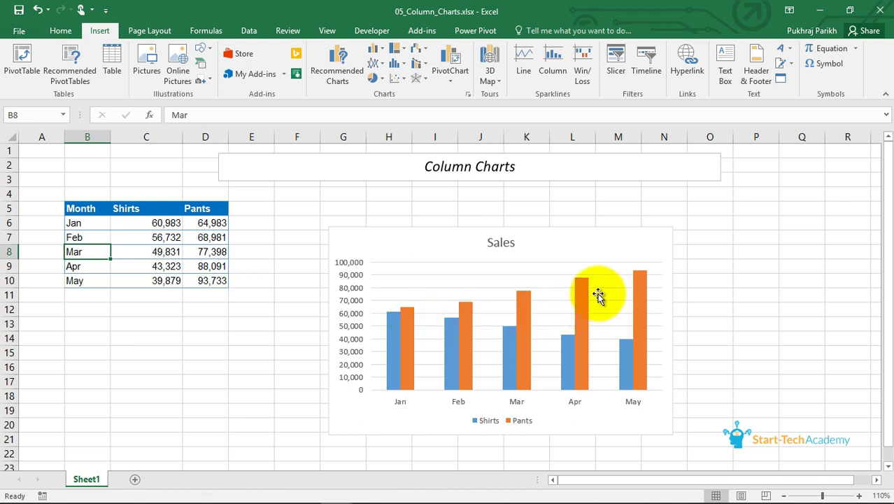
Delete the Sales column chart of Shirts and Pants from the sheet.
click(574, 237)
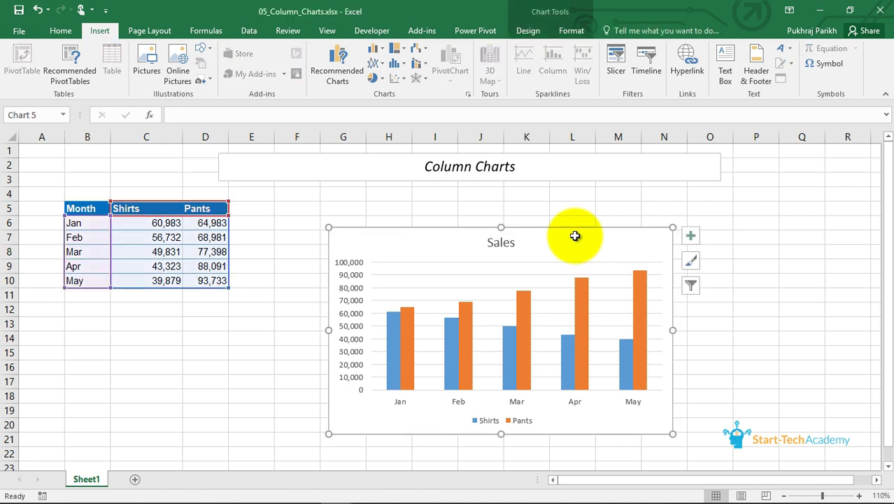
key(Delete)
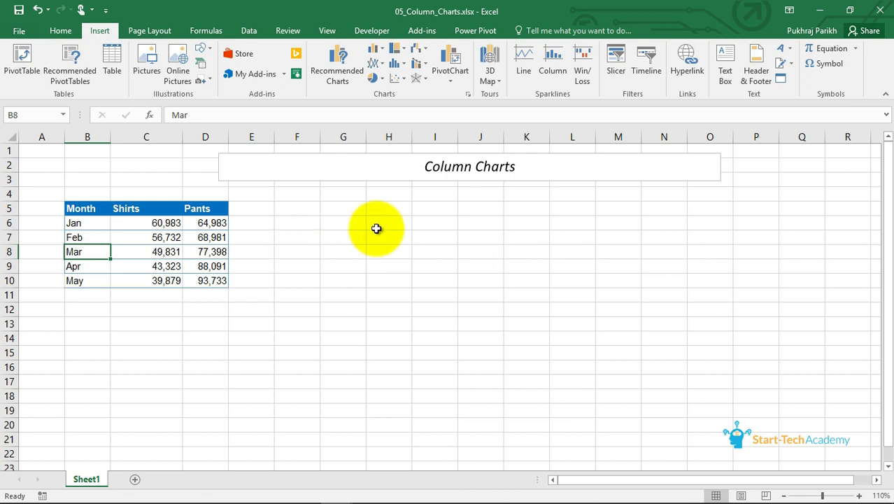
Insert a 2-D Clustered Column chart from the Month, Shirts and Pants table in B5:D10, then delete it.
click(76, 208)
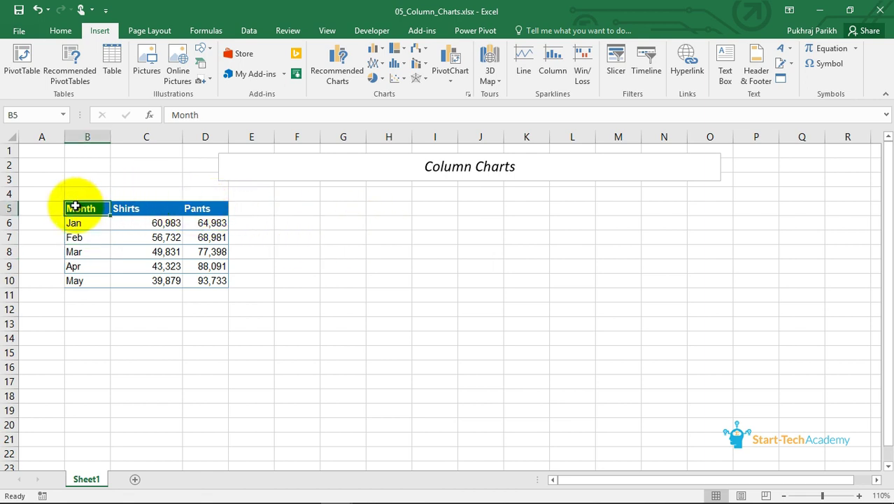
drag(78, 208, 205, 278)
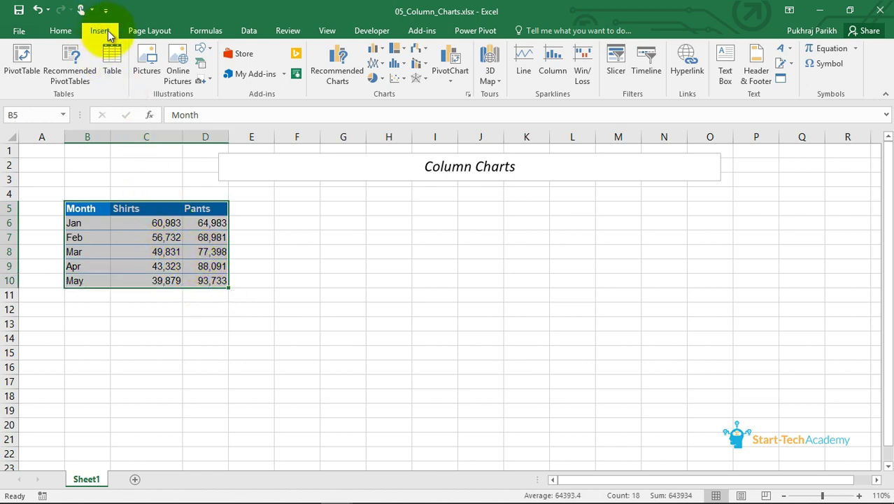
click(383, 52)
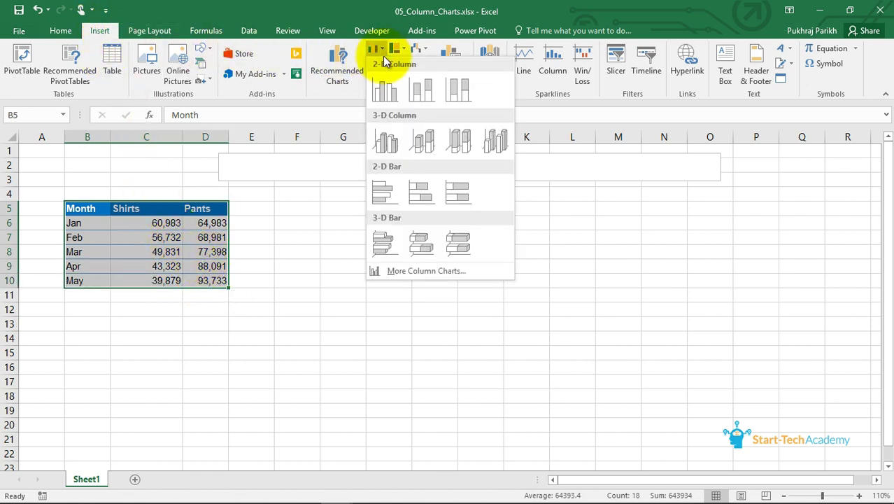
click(385, 89)
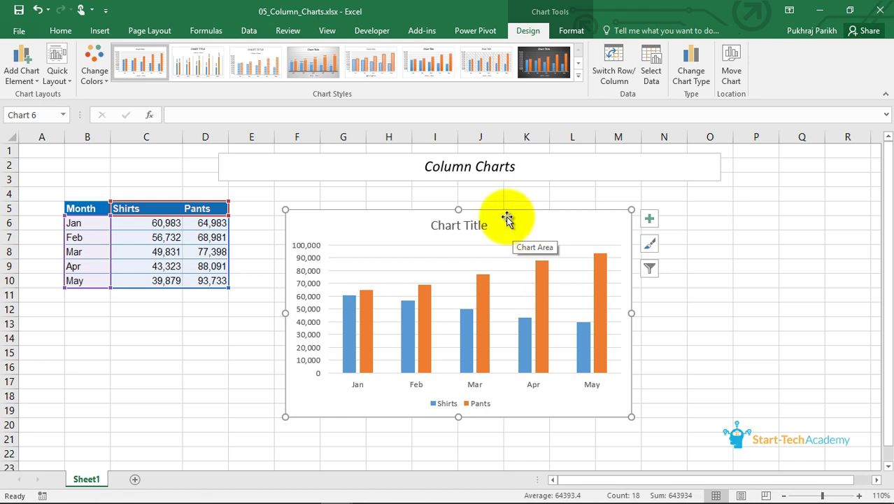
key(Delete)
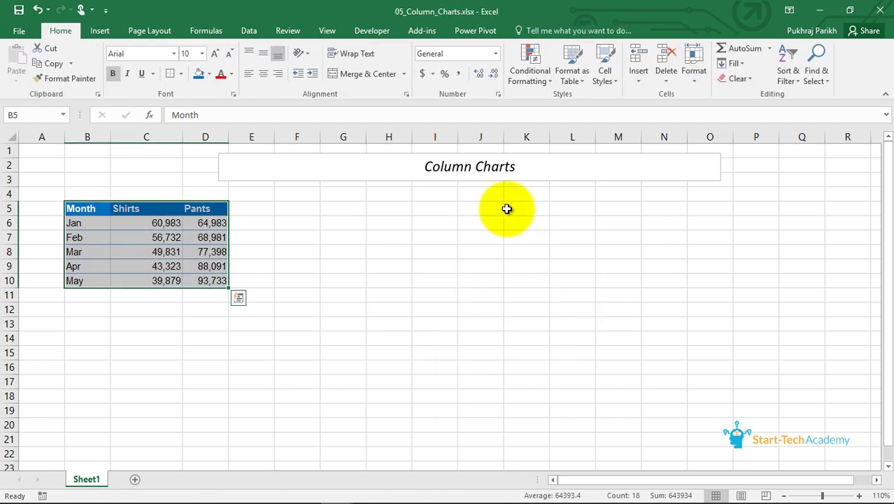
Insert a blank 2-D Clustered Column chart with only the empty cell I6 selected.
click(417, 222)
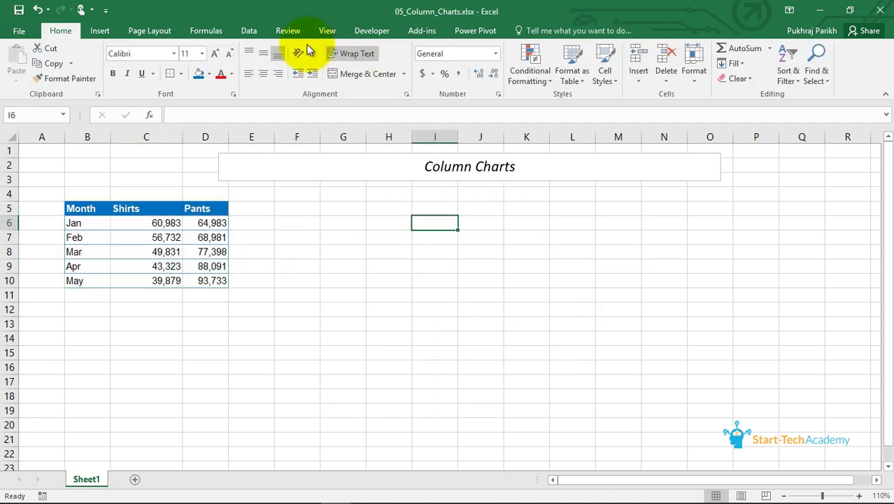
click(102, 31)
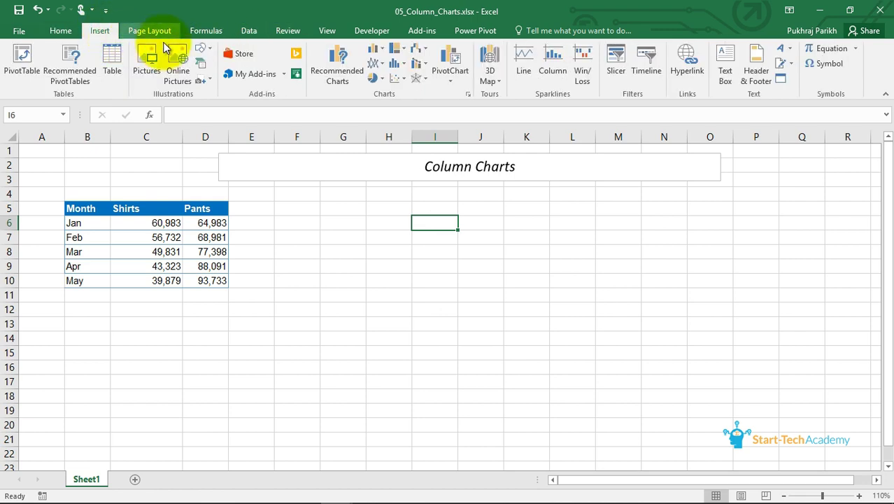
click(374, 50)
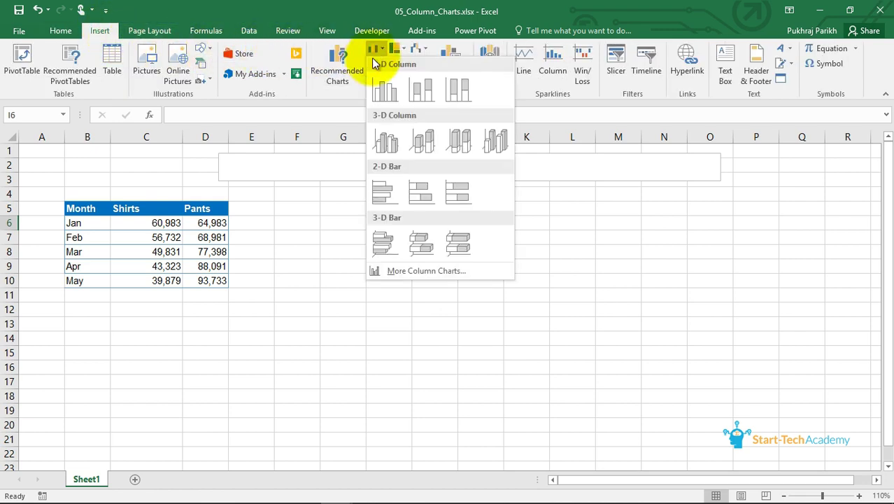
click(383, 89)
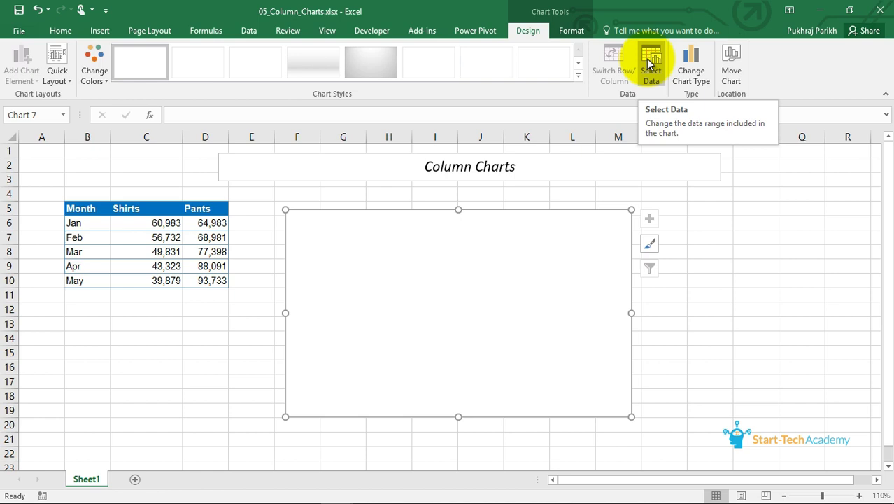
Add a data series to the blank chart with its name from Shirts cell C5 and its values from C6:C10.
right_click(564, 279)
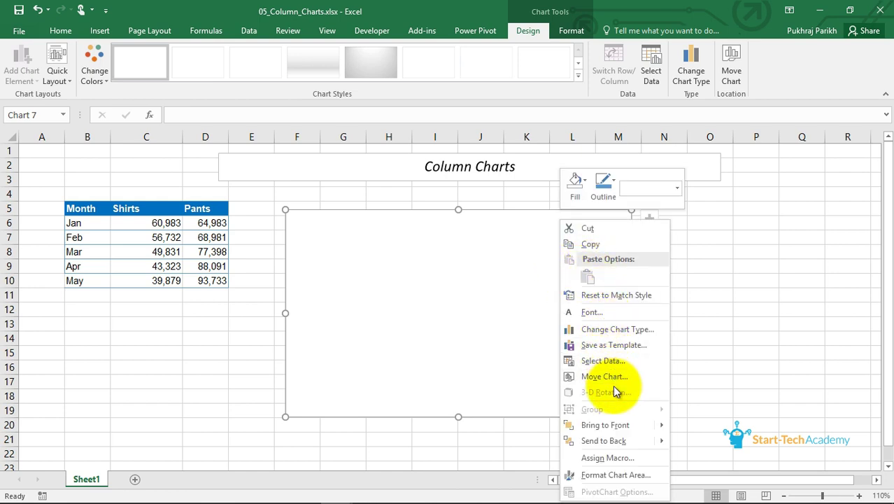
click(606, 361)
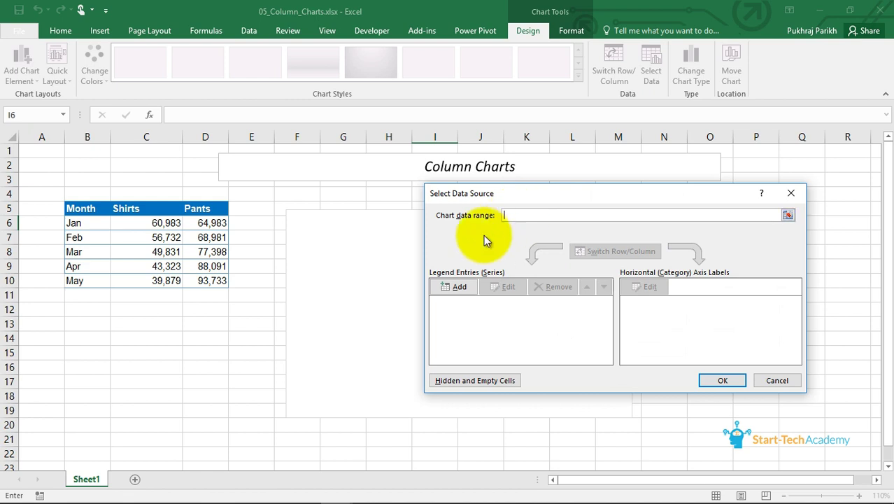
click(459, 287)
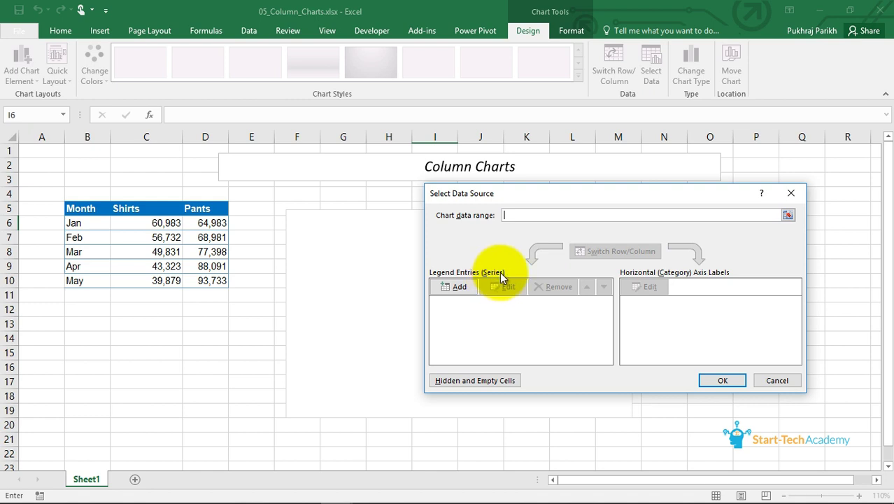
click(456, 287)
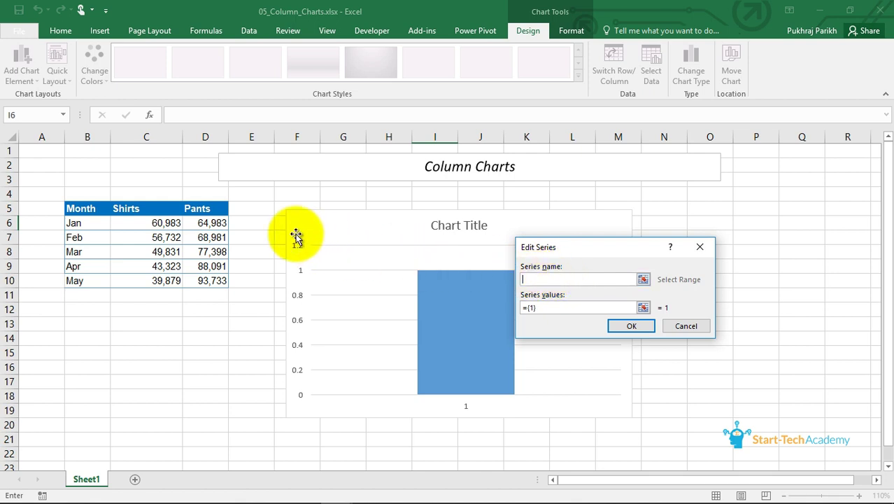
click(146, 208)
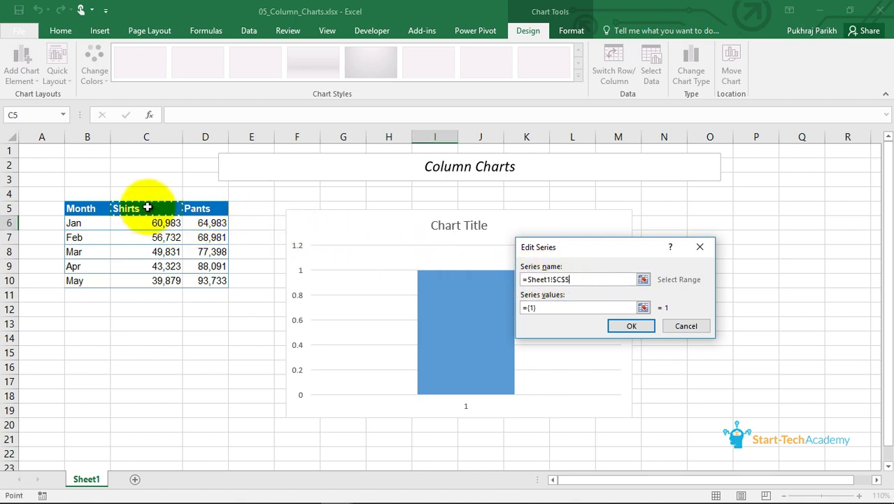
click(643, 308)
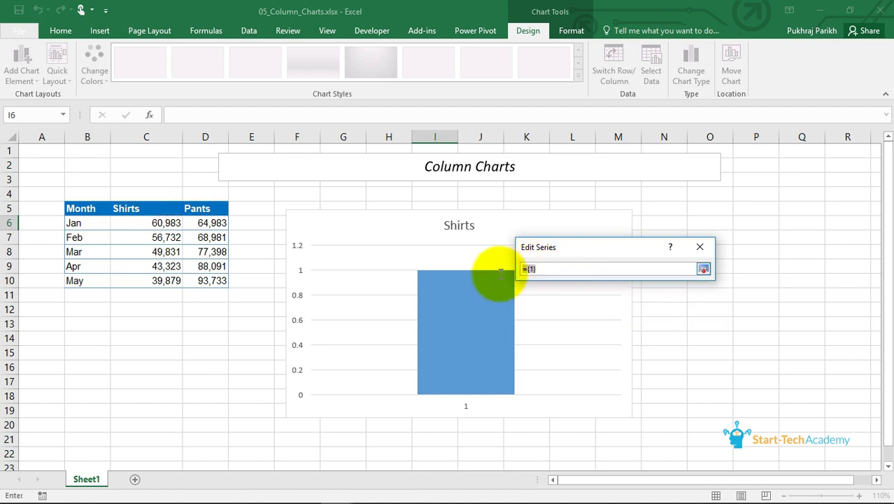
drag(523, 269, 543, 270)
key(BackSpace)
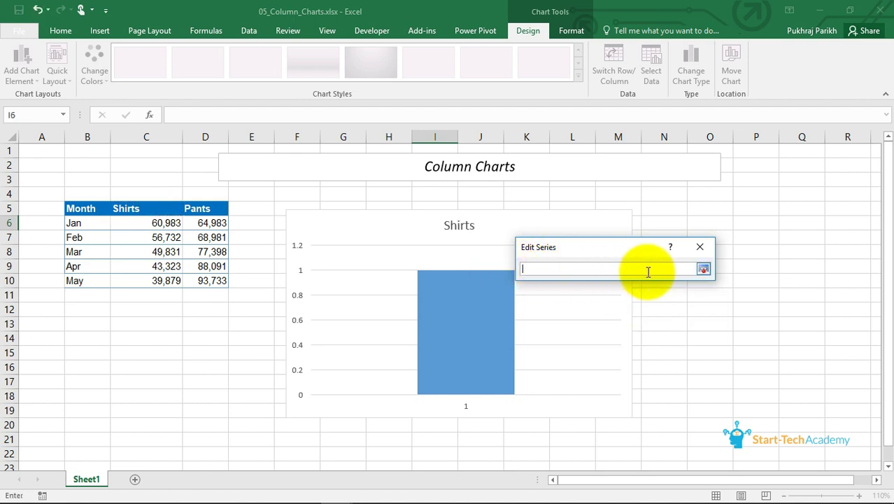
drag(160, 222, 166, 286)
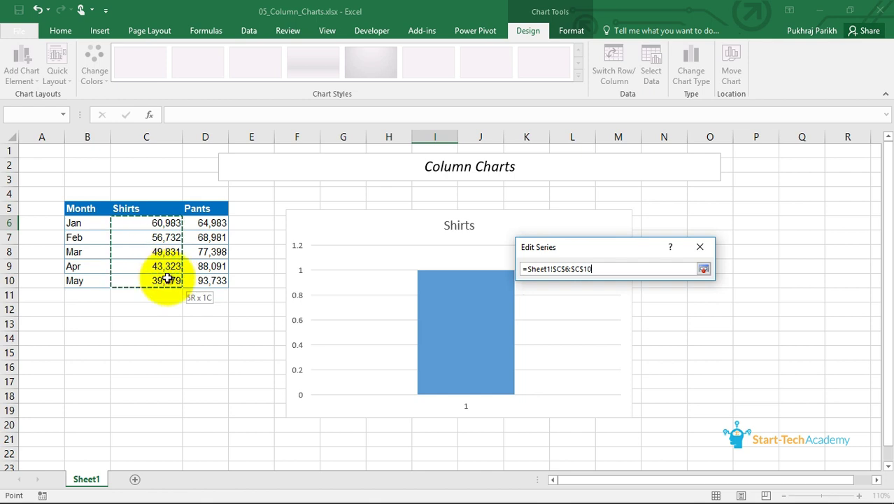
click(703, 269)
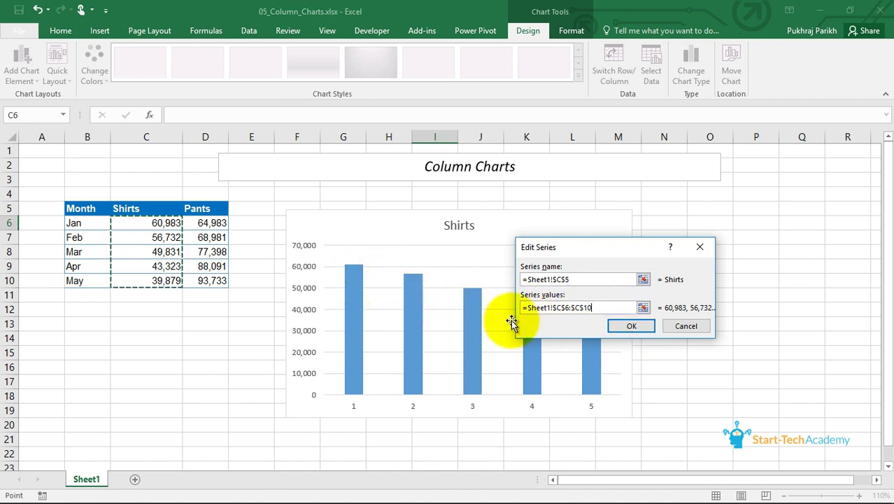
click(631, 328)
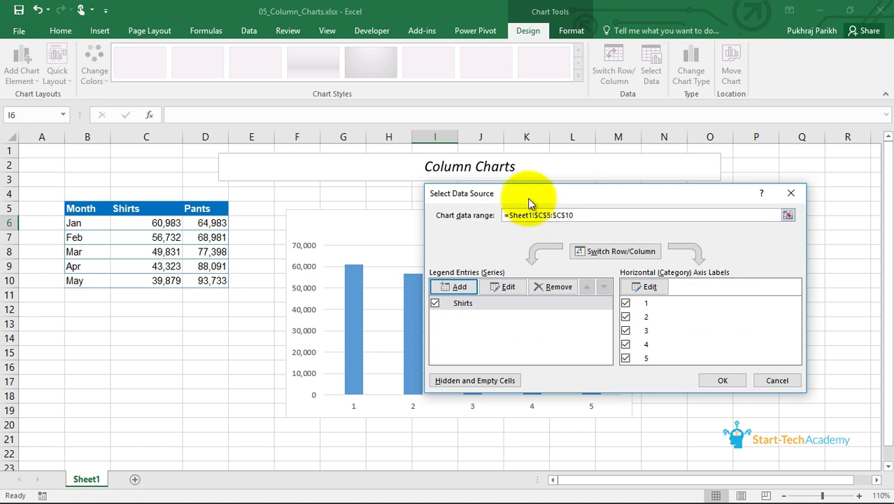
Add a second data series to the chart, taking its name from Pants cell D5 and its values from D6:D10.
drag(528, 197, 571, 192)
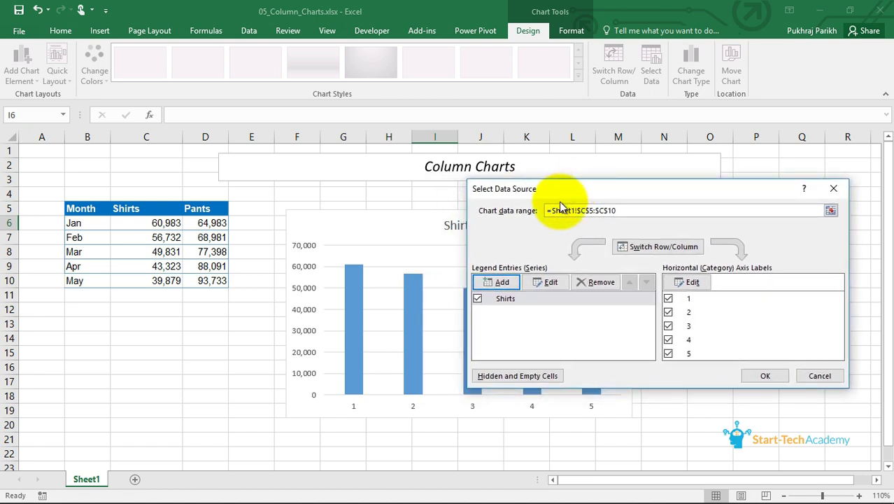
click(496, 279)
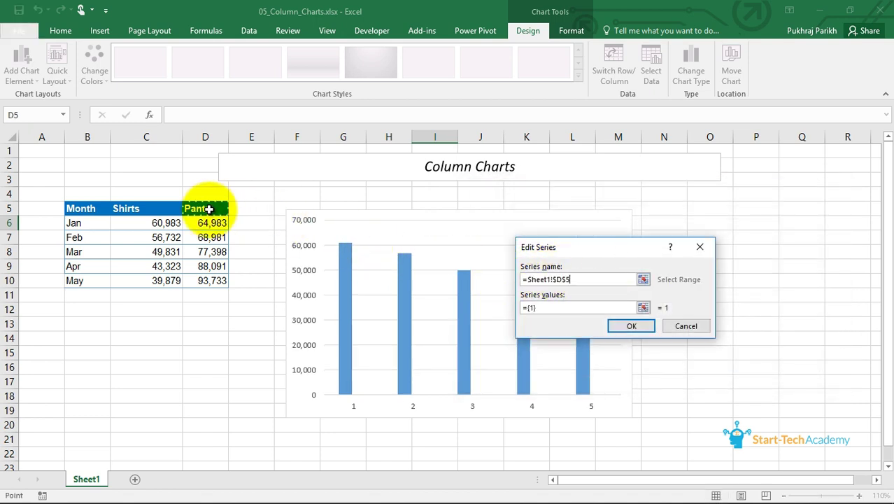
click(643, 308)
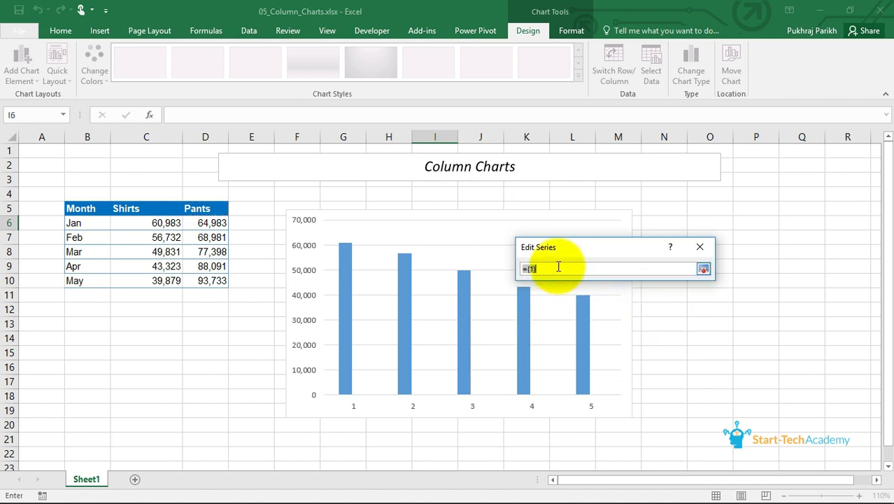
click(213, 223)
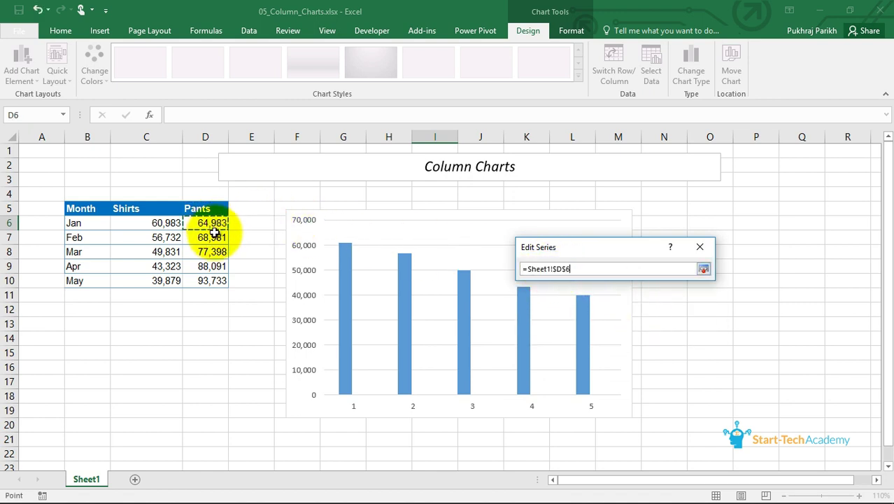
drag(214, 232, 214, 280)
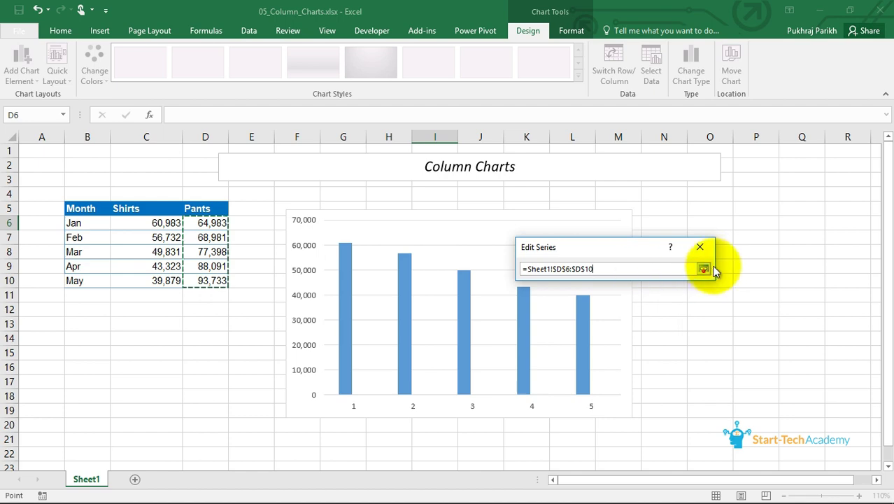
click(703, 268)
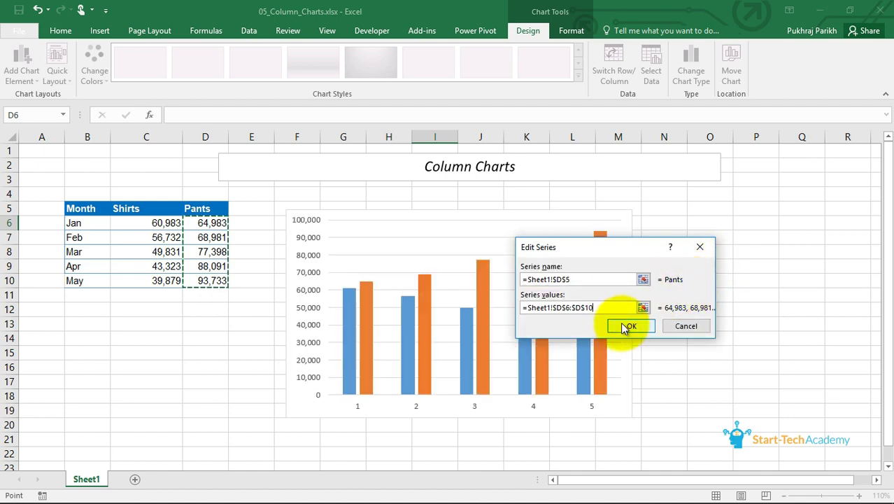
click(628, 326)
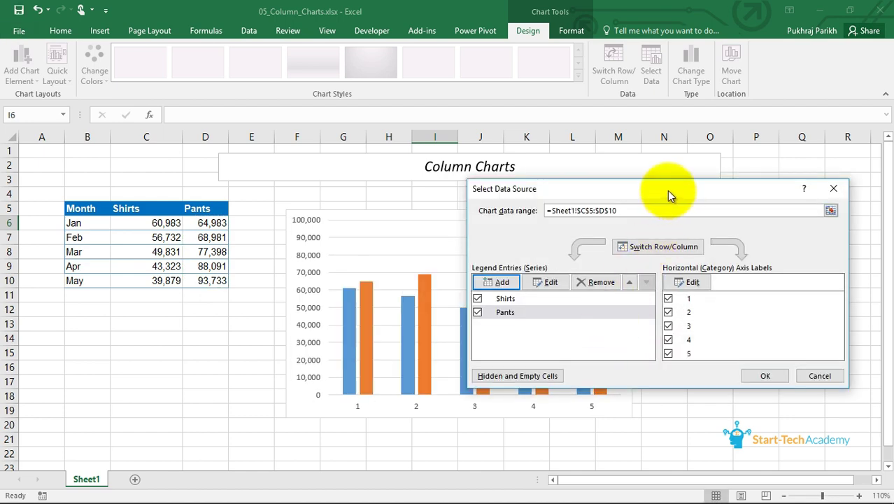
Set the chart's horizontal axis labels to the months in B6:B10 and apply the data source settings.
drag(669, 190, 768, 245)
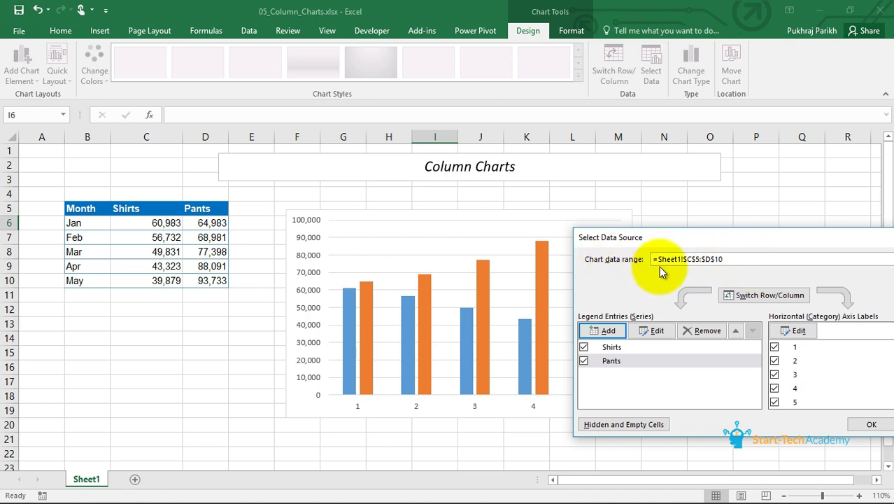
drag(755, 243, 609, 205)
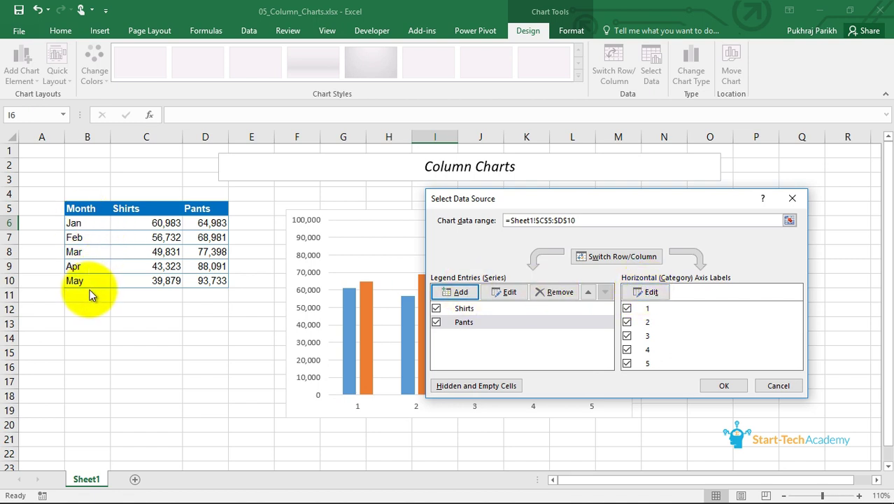
click(649, 294)
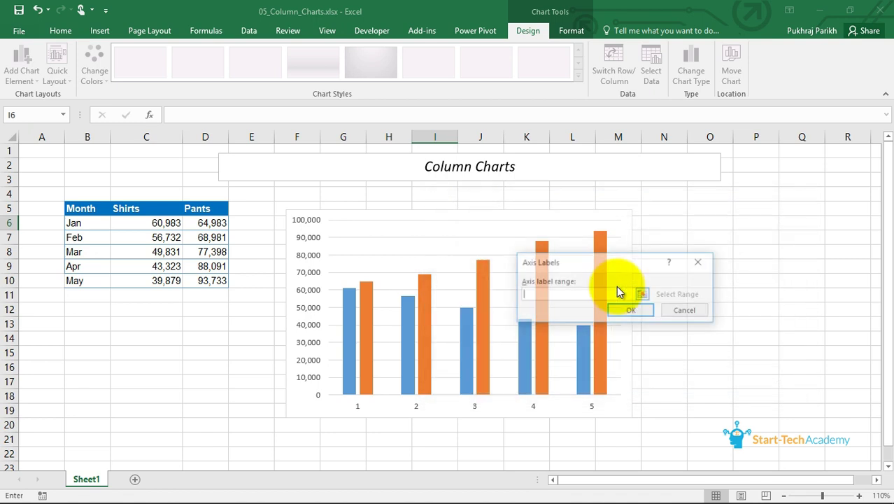
click(82, 223)
drag(81, 223, 79, 281)
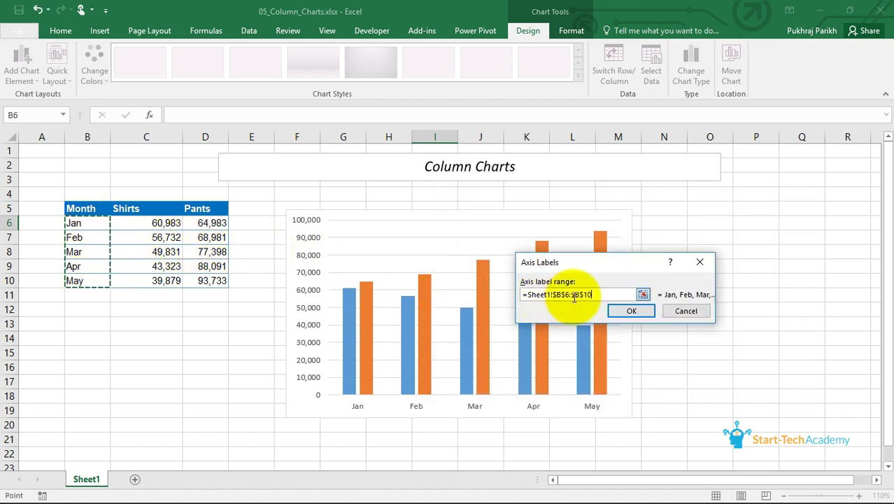
click(629, 312)
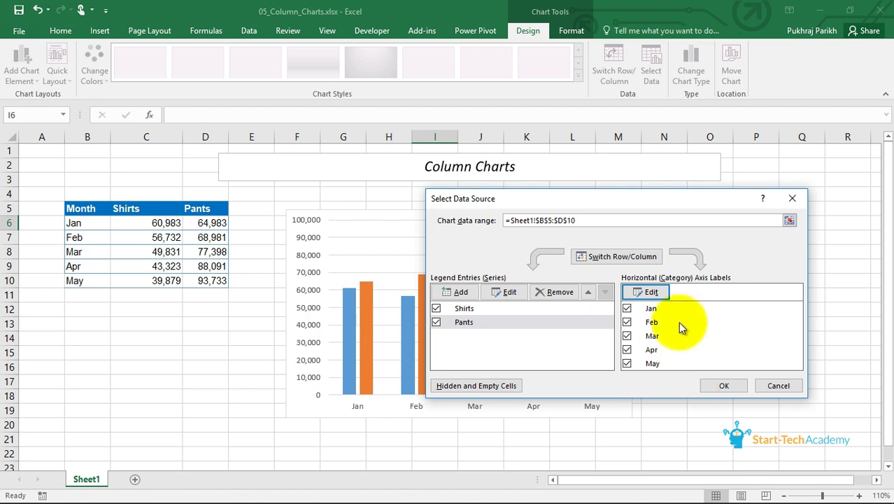
click(713, 385)
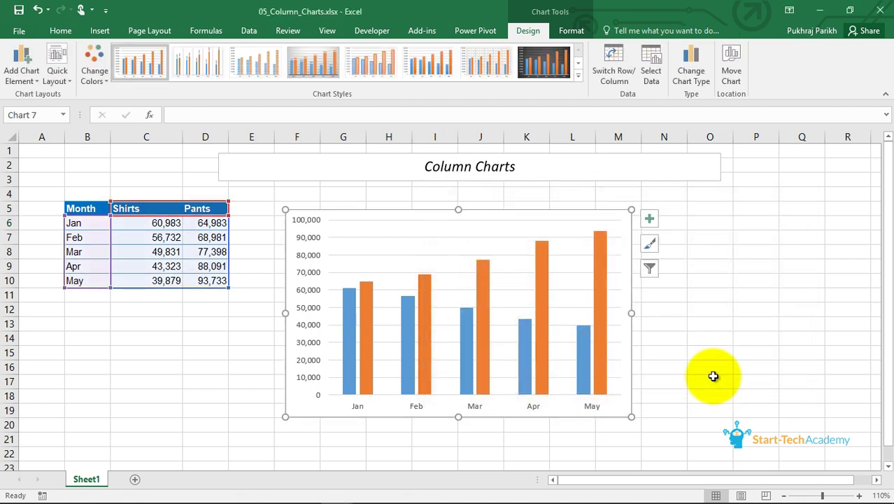
click(601, 350)
click(623, 346)
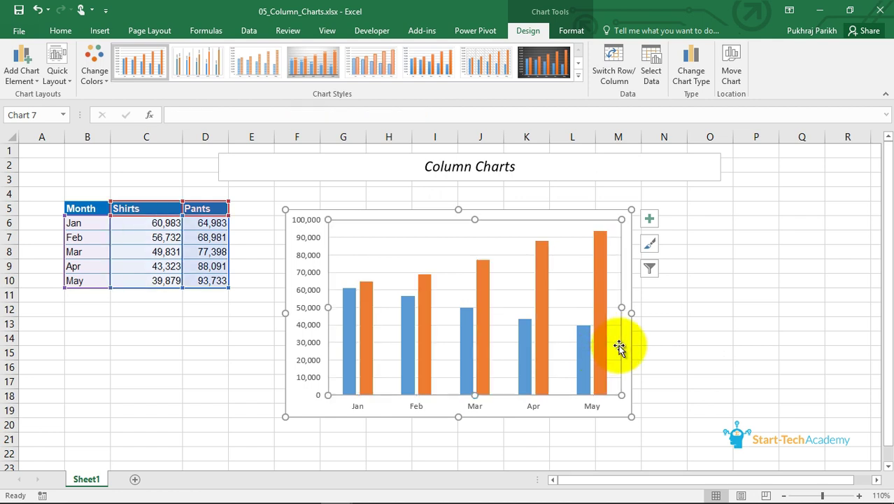
click(580, 414)
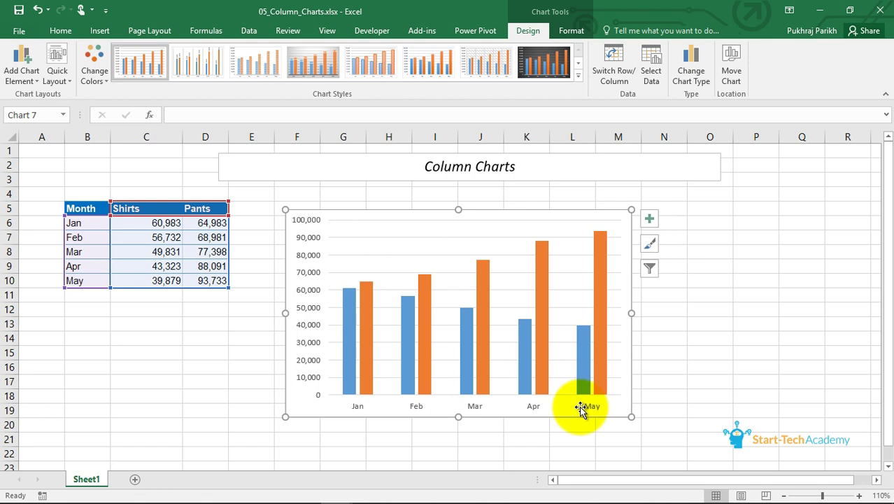
click(243, 214)
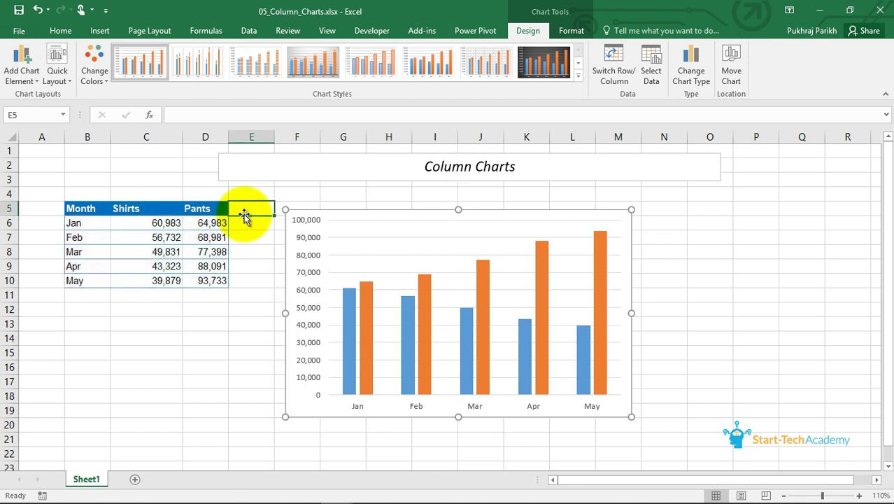
Review the Pants series and the chart's source data, series entries and axis labels without changing anything.
click(485, 303)
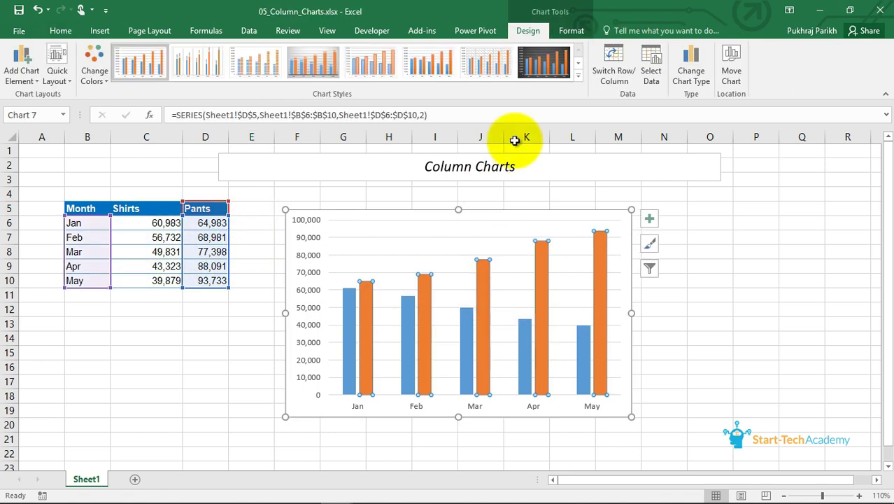
click(644, 75)
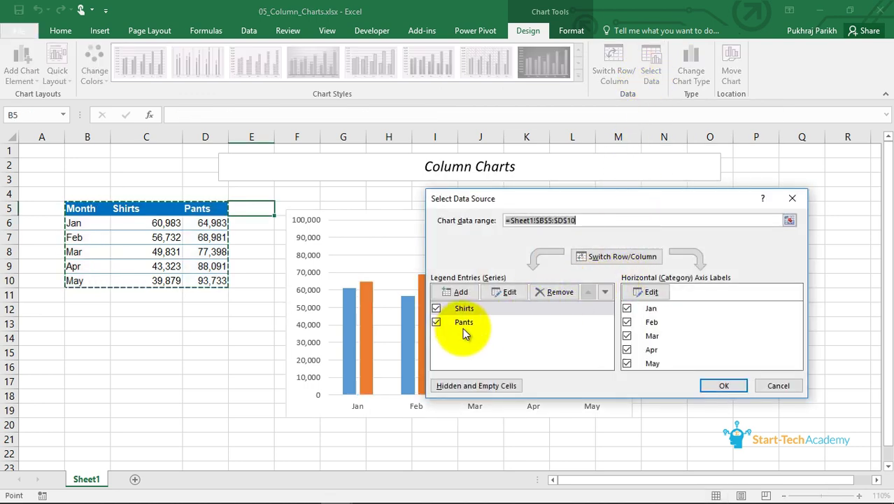
click(775, 387)
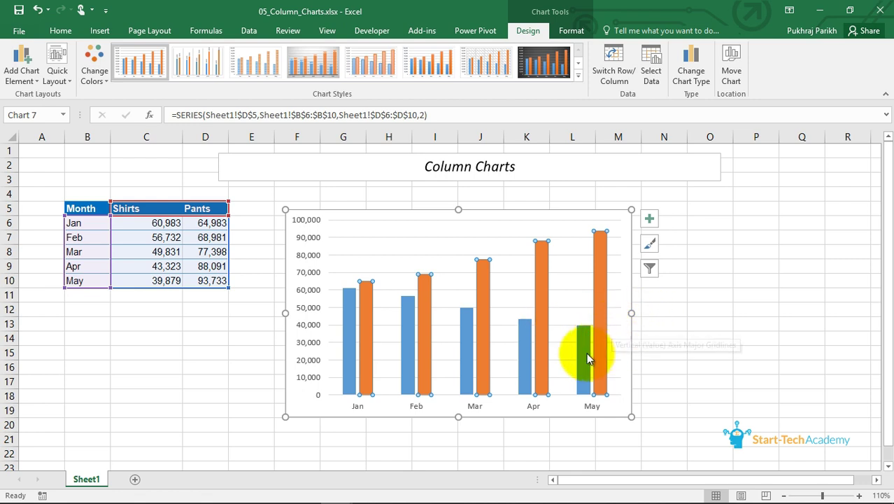
Add a chart title and a legend to the column chart.
mouse_move(588, 359)
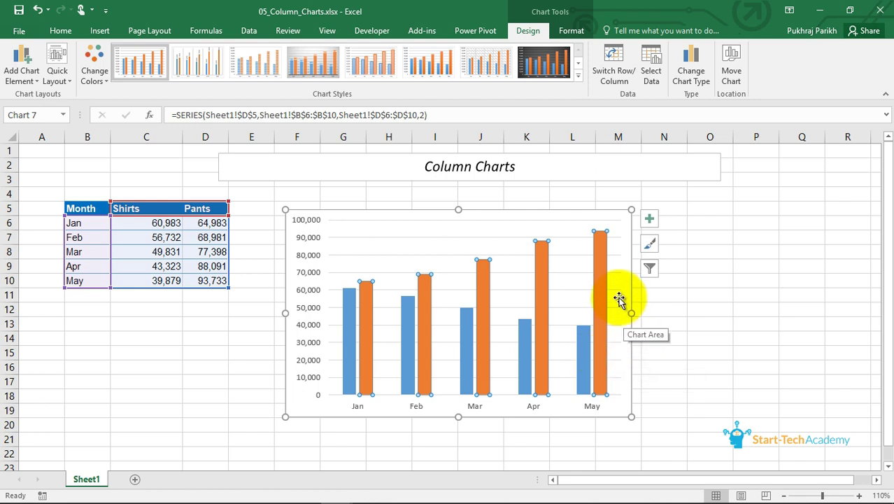
click(648, 222)
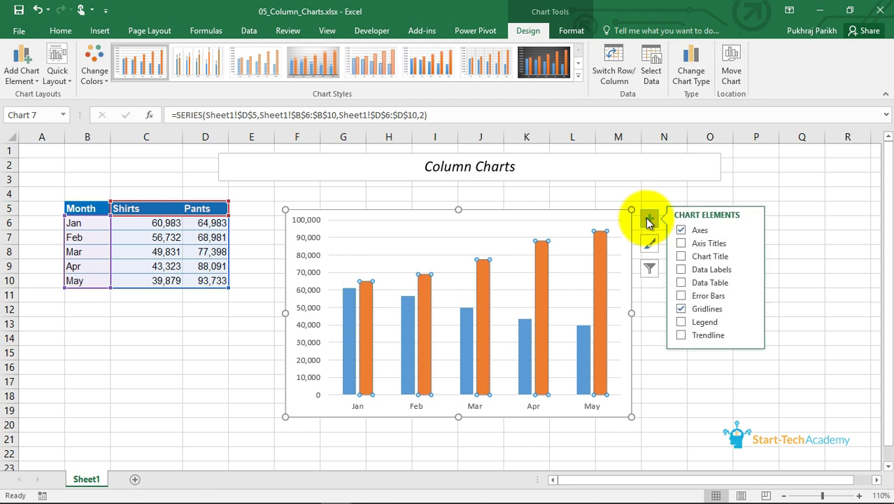
click(681, 256)
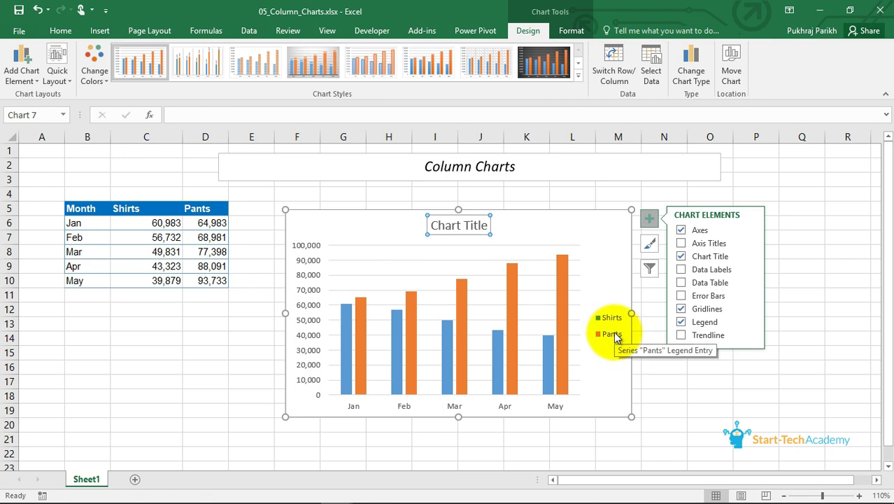
Replace the placeholder chart title text with "Sales".
click(457, 222)
double_click(467, 226)
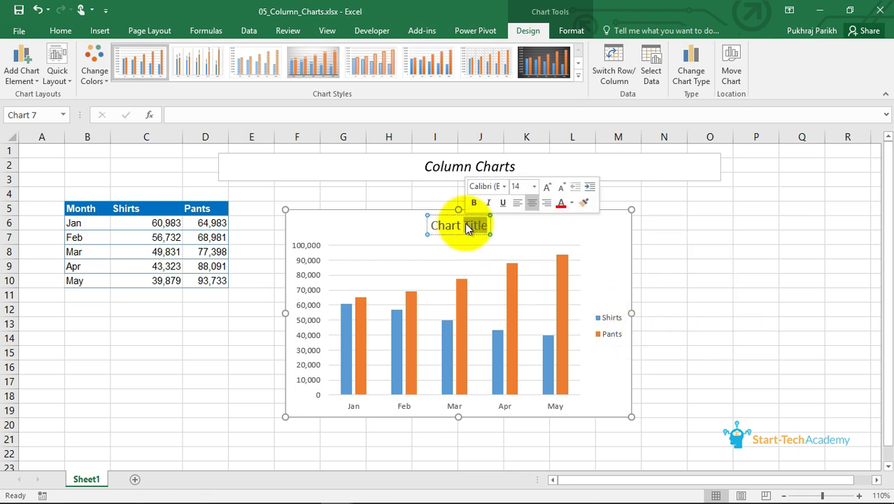
key(BackSpace)
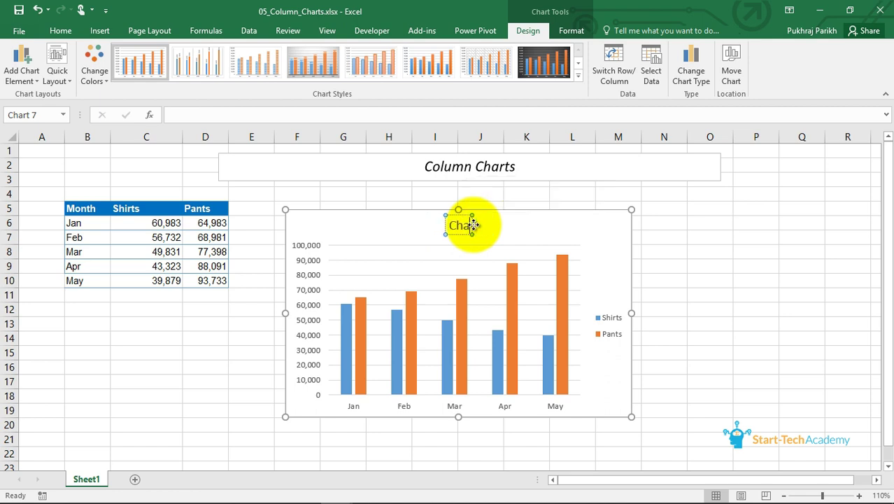
key(BackSpace)
key(BackSpace)
key(BackSpace)
key(BackSpace)
key(BackSpace)
key(BackSpace)
text(ales)
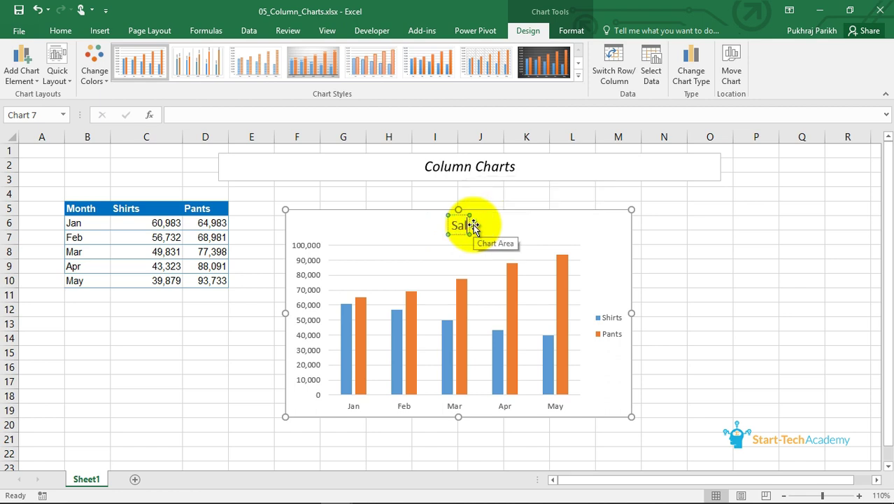
click(609, 242)
Enlarge the chart slightly outward from its upper-right corner and move the legend a little lower beside the plot.
drag(631, 210, 664, 194)
click(641, 316)
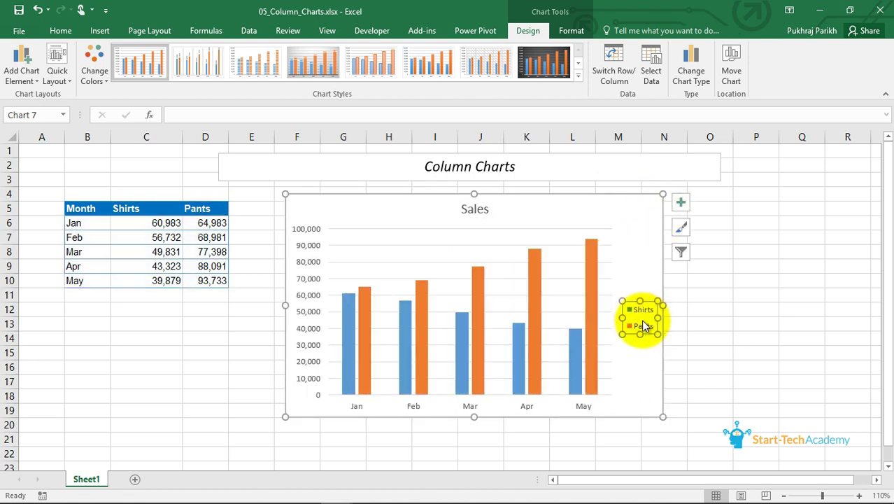
click(641, 319)
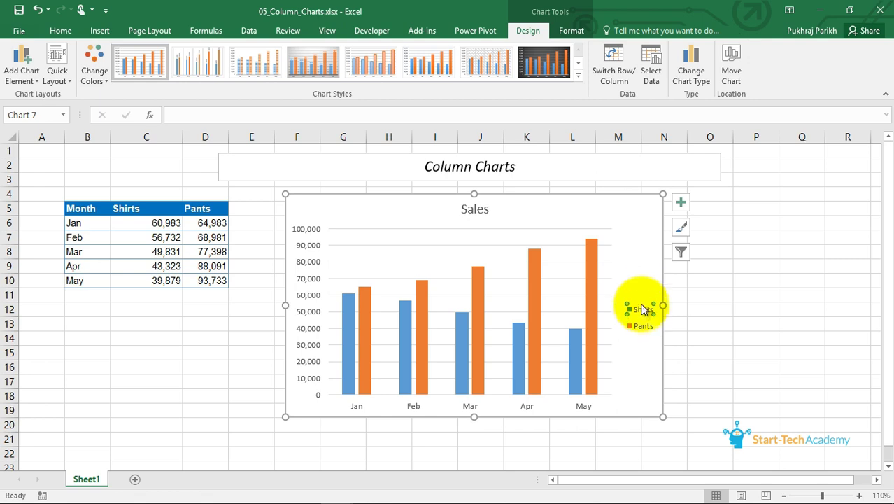
click(642, 285)
click(639, 306)
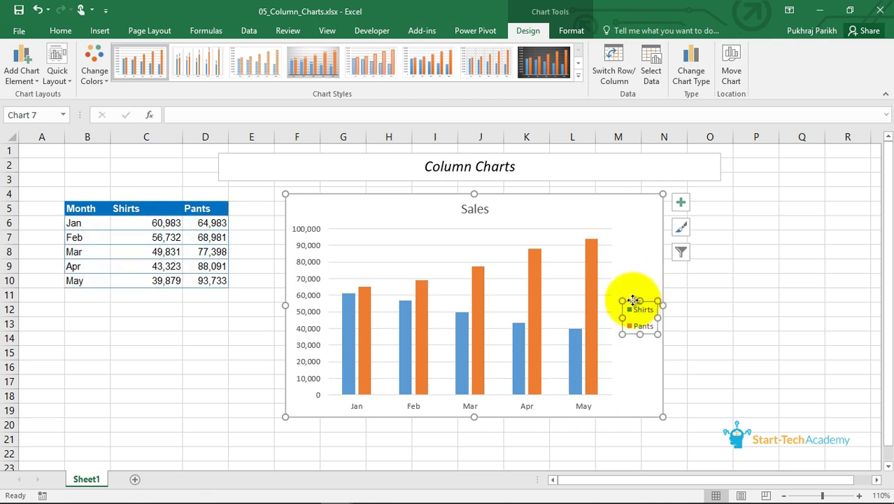
drag(633, 301, 636, 322)
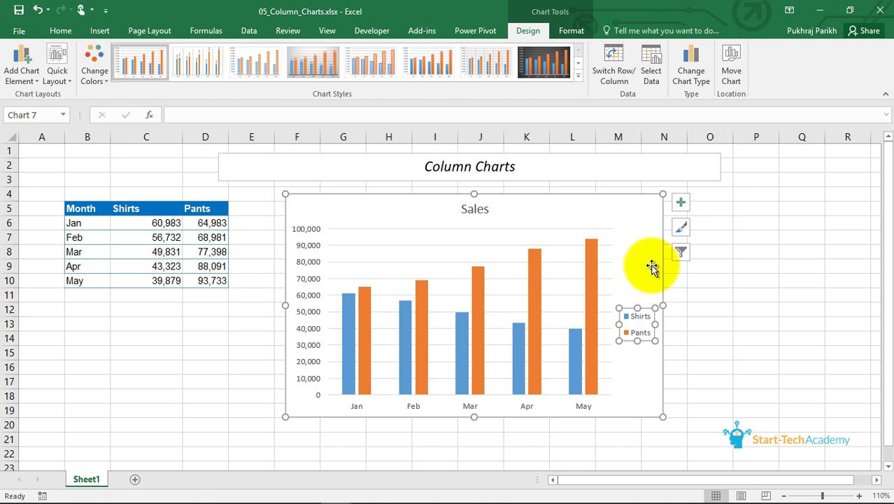
click(625, 214)
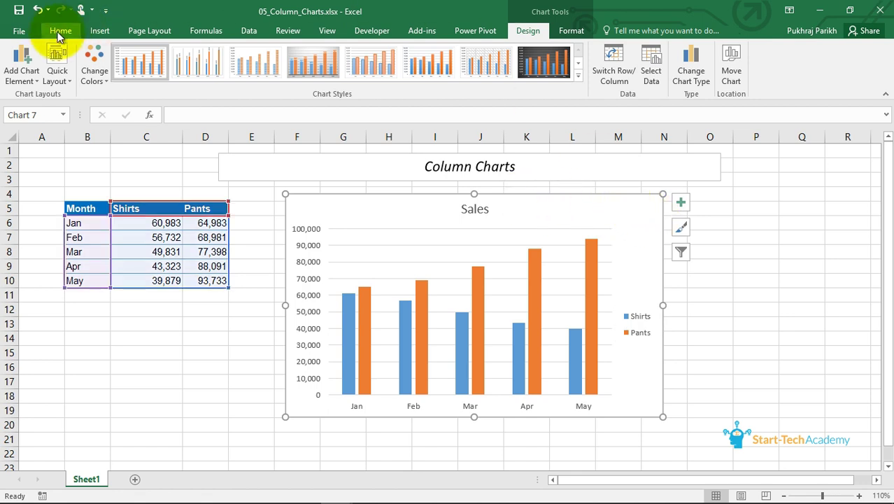
Change the Sales chart to a 2-D Stacked Column chart and inspect its Shirts and Pants series.
click(91, 30)
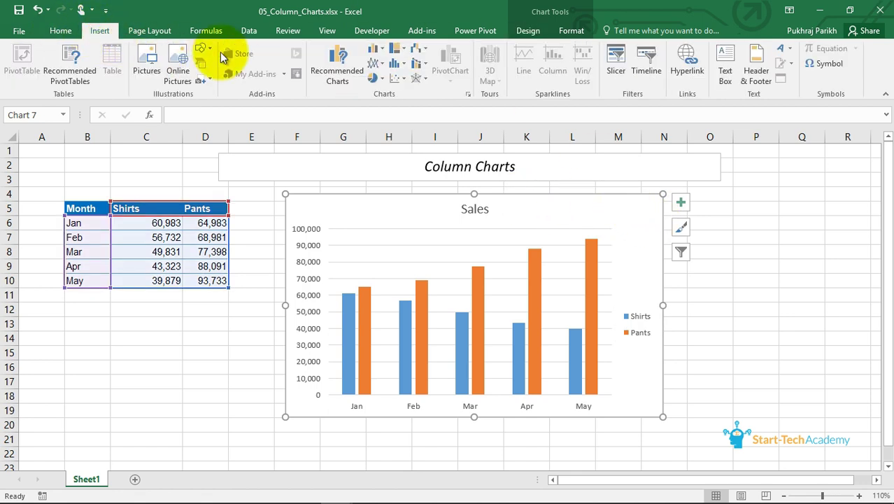
click(376, 49)
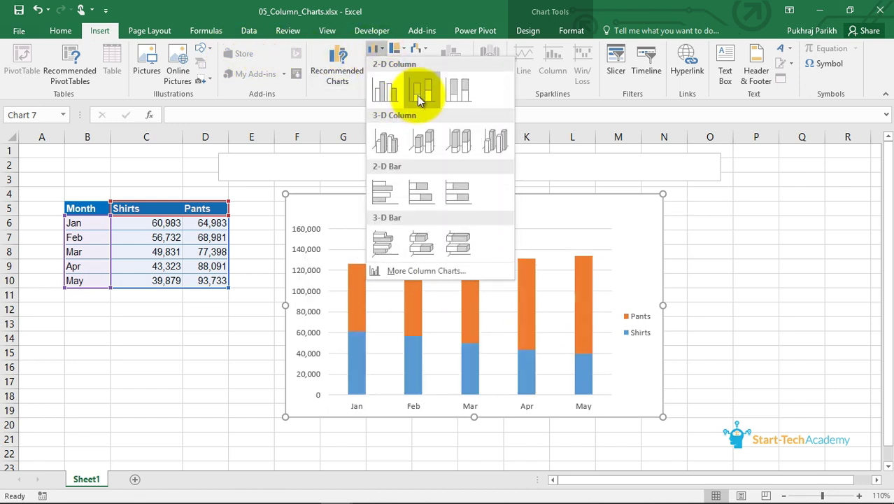
click(417, 95)
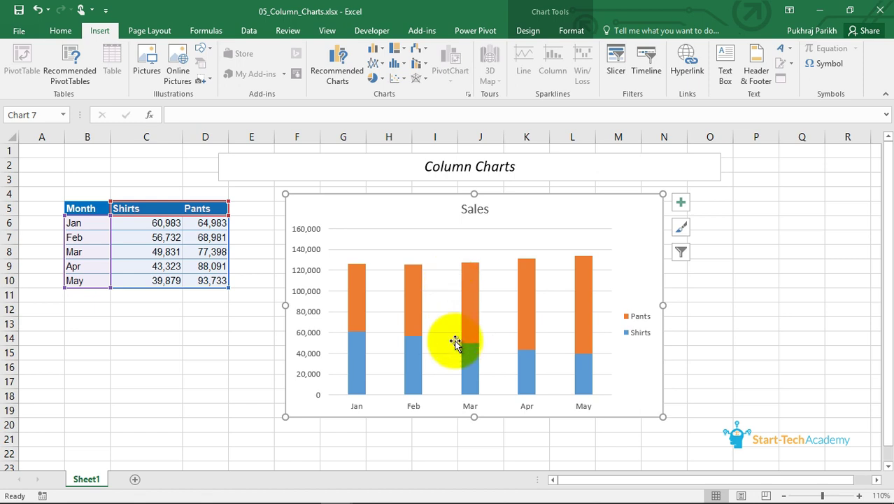
click(358, 363)
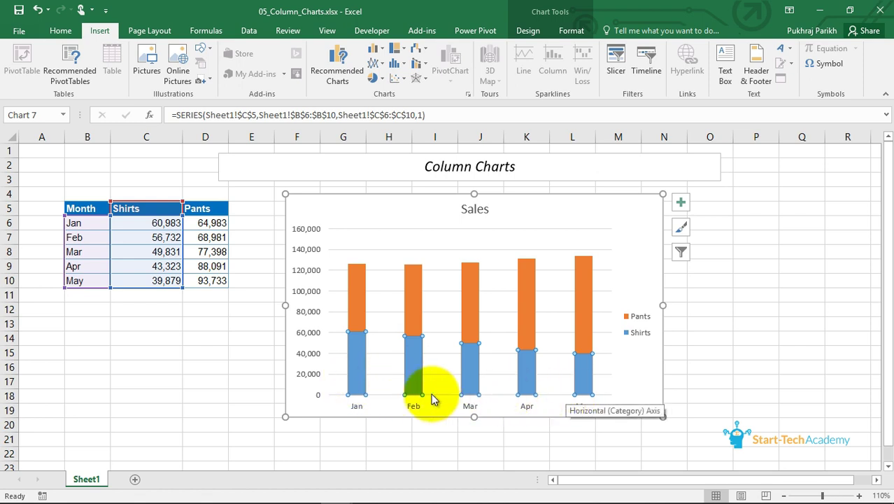
click(355, 296)
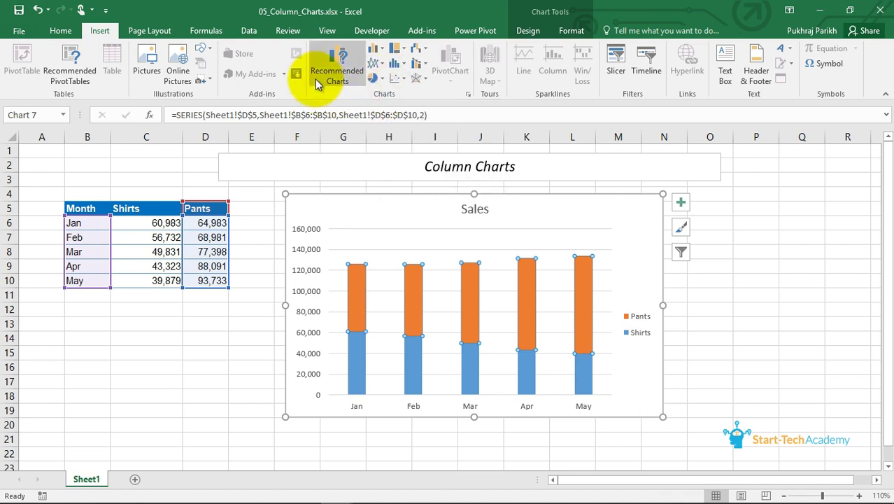
Change the Sales chart to a 2-D 100% Stacked Column chart and examine each month's share of shirts and pants.
click(376, 49)
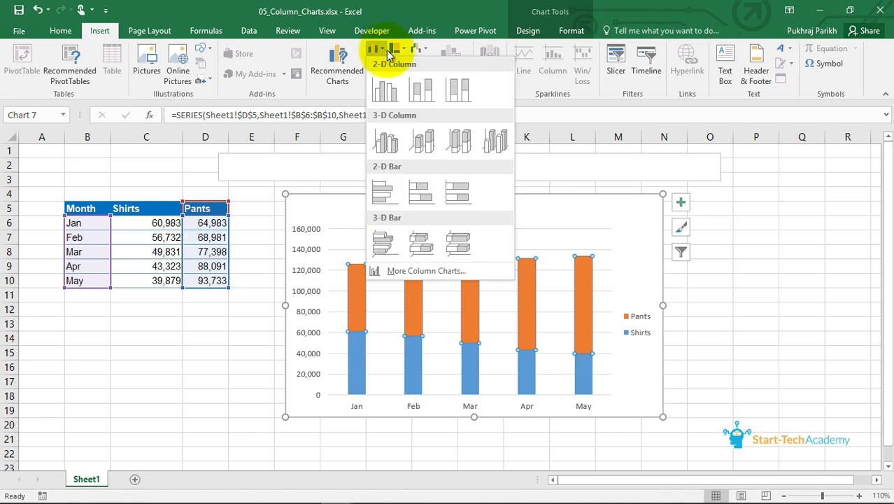
click(462, 87)
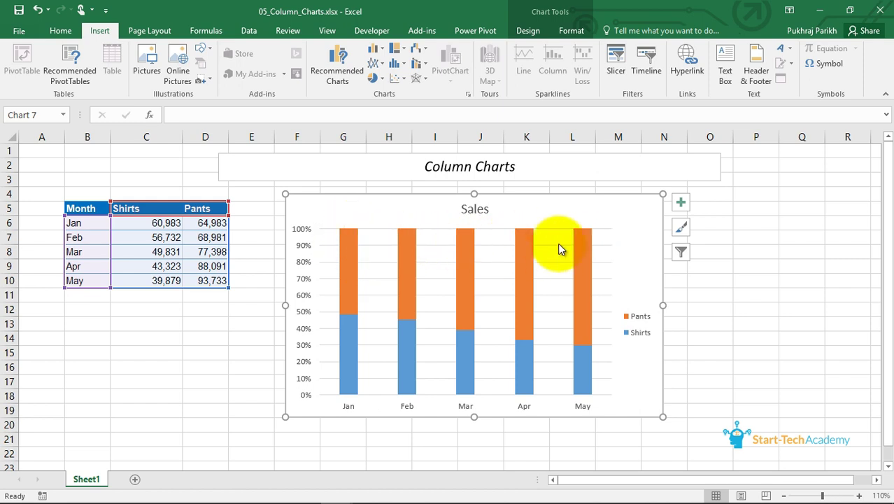
mouse_move(588, 237)
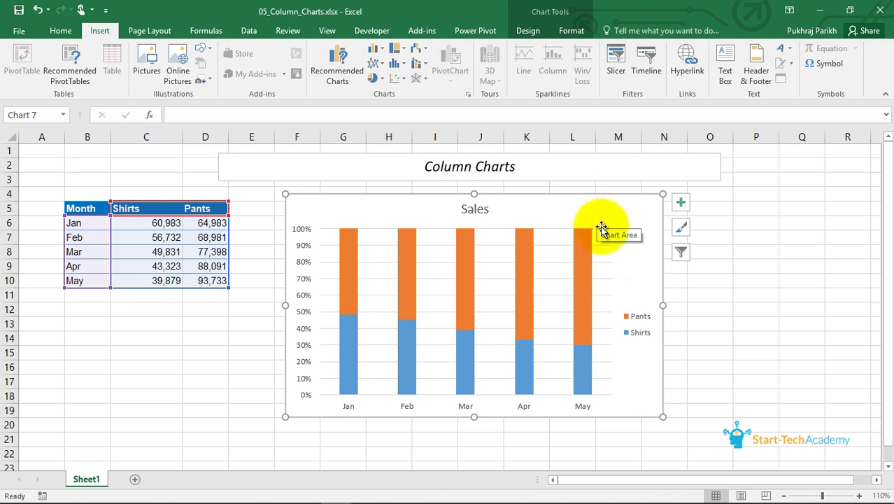
mouse_move(346, 290)
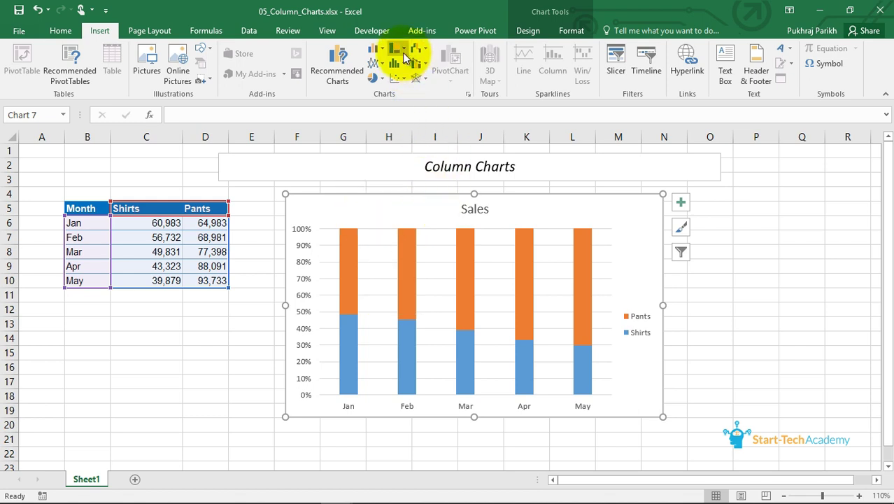
Change the Sales chart to a 3-D Clustered Column chart.
click(376, 52)
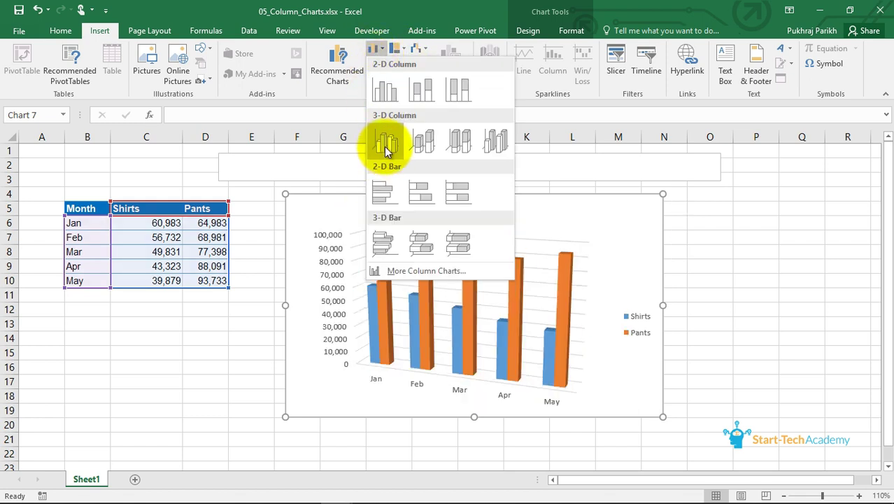
click(389, 140)
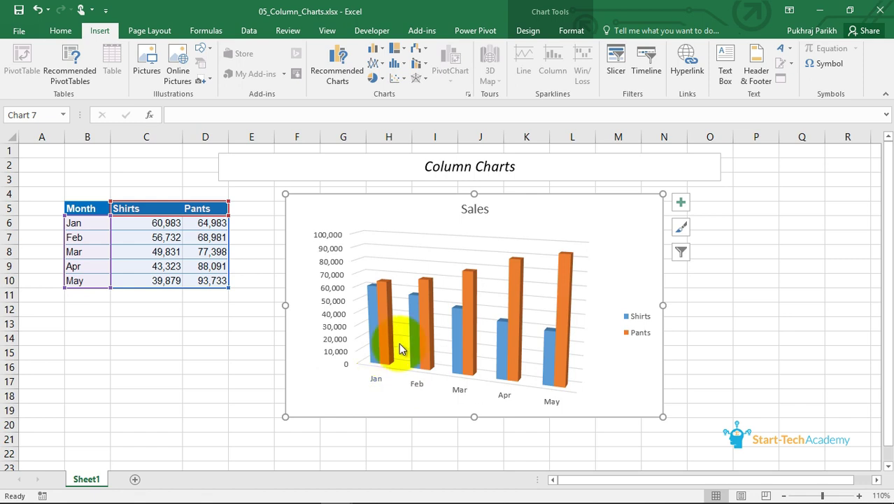
mouse_move(413, 334)
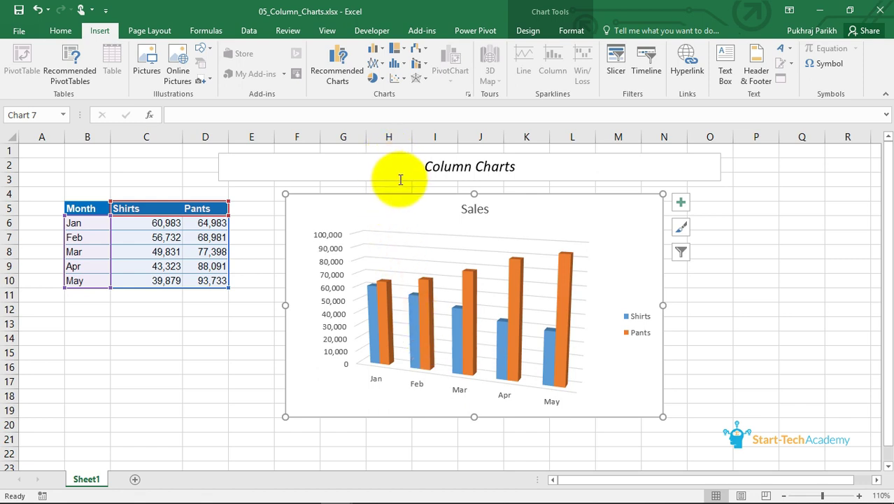
Change the Sales chart back to a 2-D Clustered Column chart.
click(382, 51)
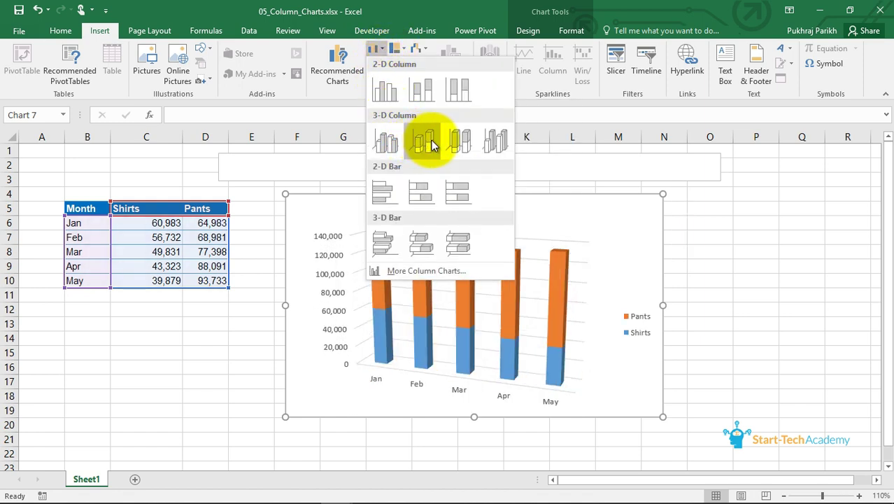
click(389, 100)
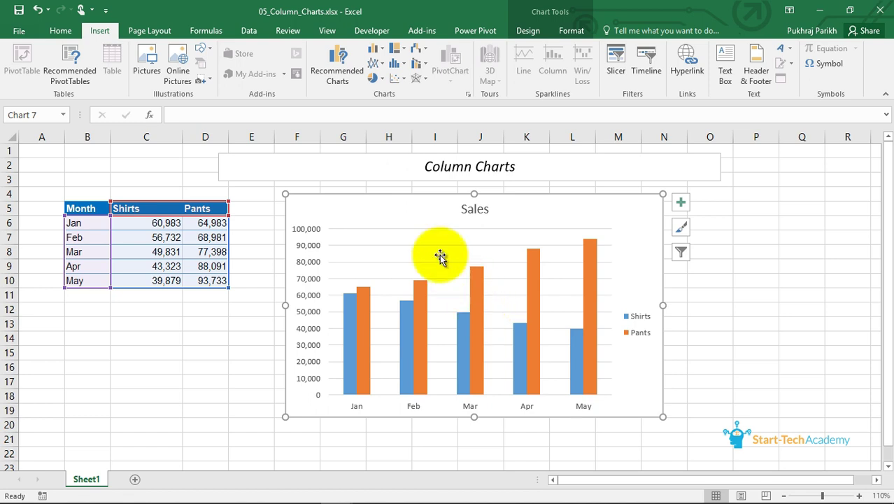
Change the Sales chart to a 2-D Clustered Bar chart and select its month axis.
click(376, 49)
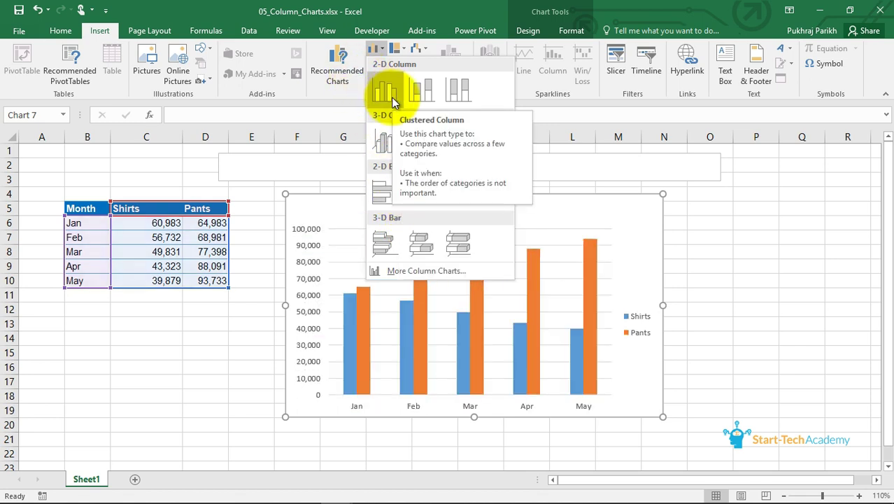
click(381, 194)
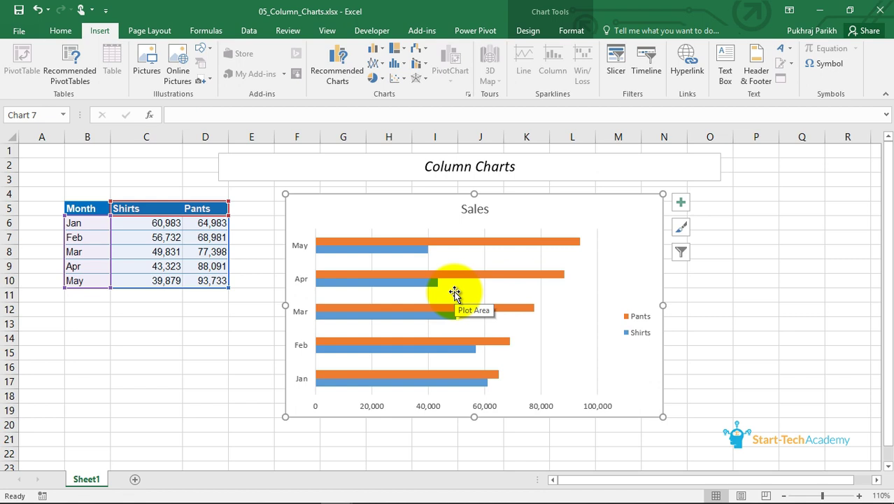
click(299, 249)
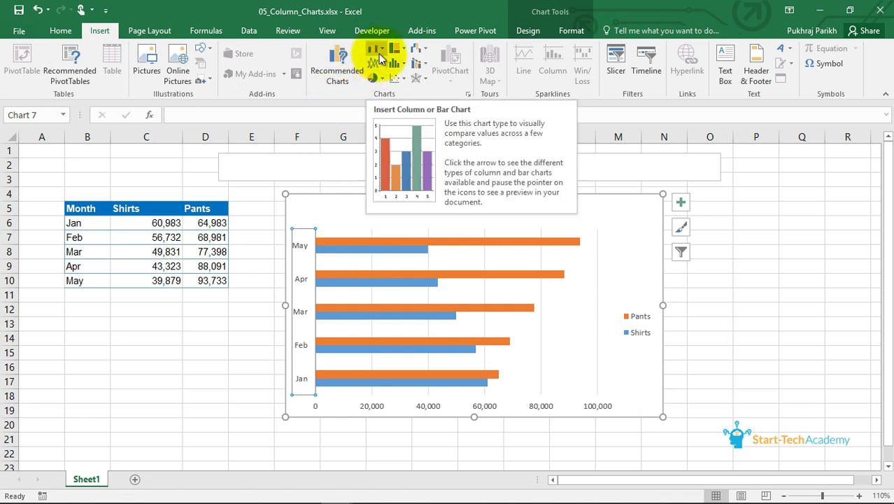
Change the January label in cell B6 to "Jan 2019-2020" to test a longer category name in the bar chart.
click(76, 223)
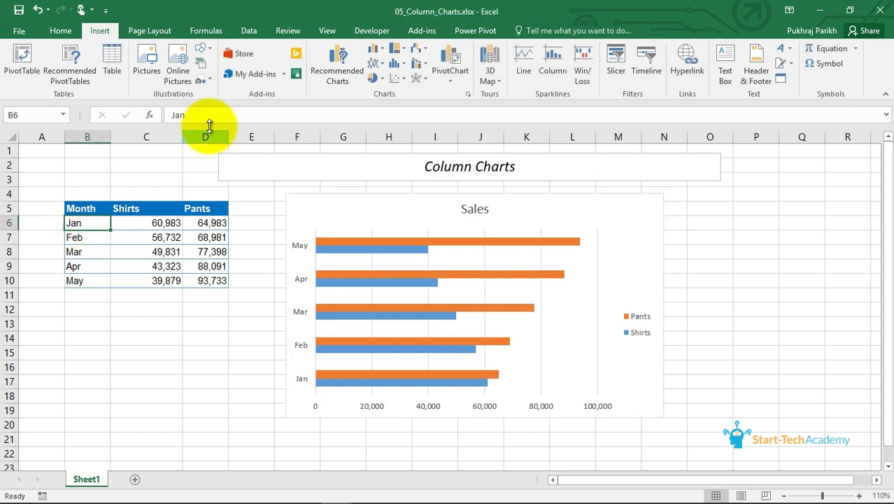
click(213, 116)
text(2019)
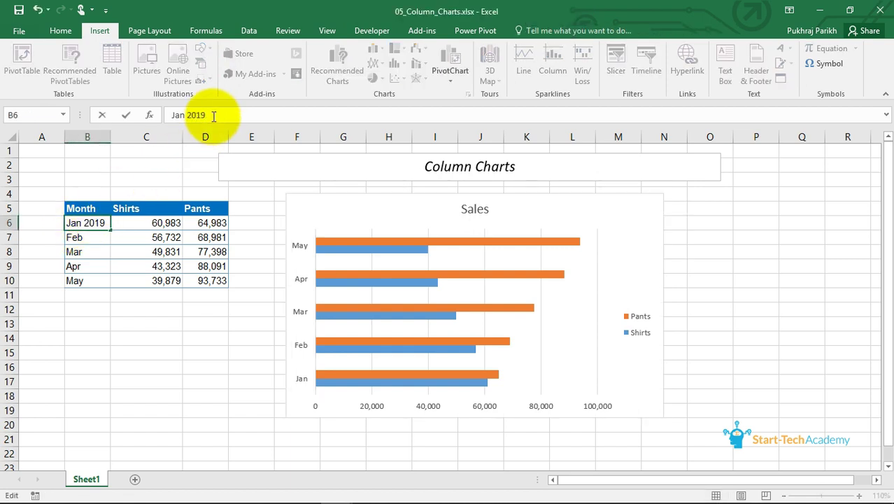
text(-2020)
click(223, 353)
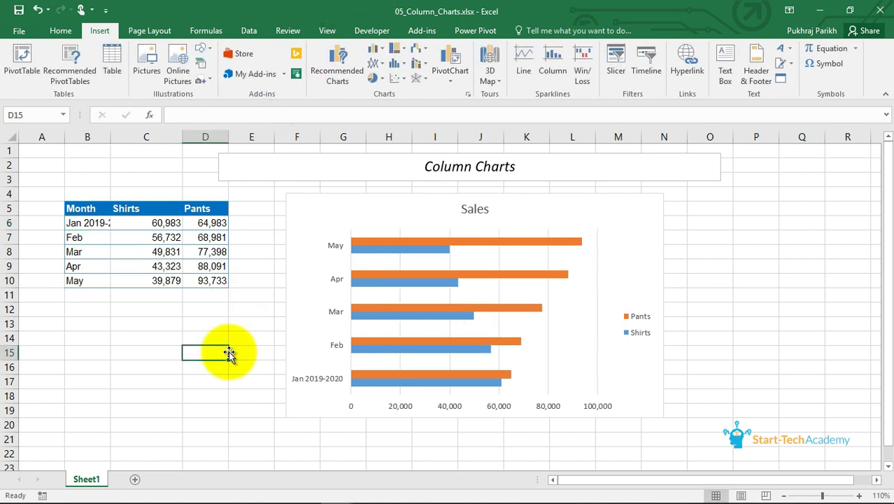
click(361, 376)
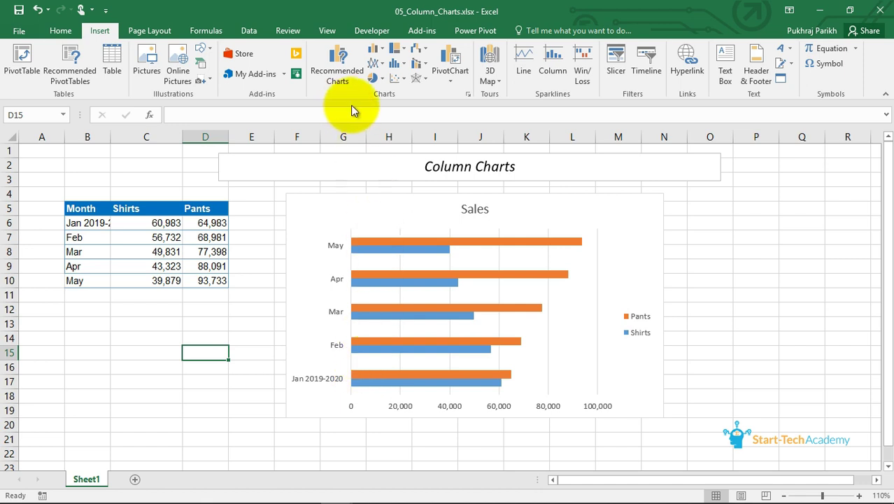
Change the Sales bar chart back to a 2-D Clustered Column chart.
click(375, 52)
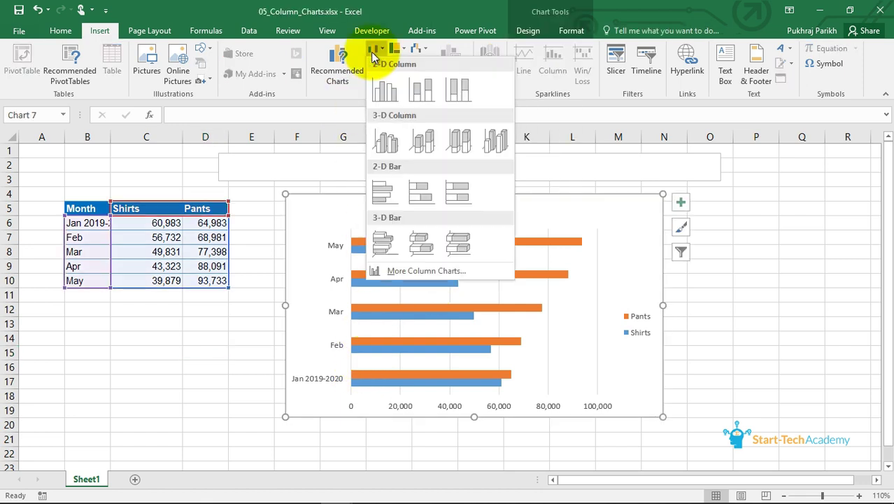
click(389, 93)
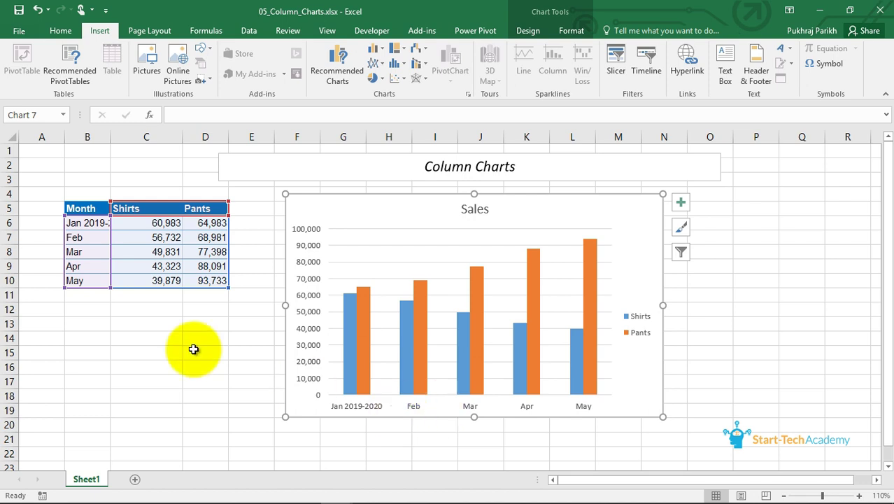
Change the February label in cell B7 to "Feb 2019-2020" to test neighbouring long category names in the column chart.
click(91, 238)
click(214, 117)
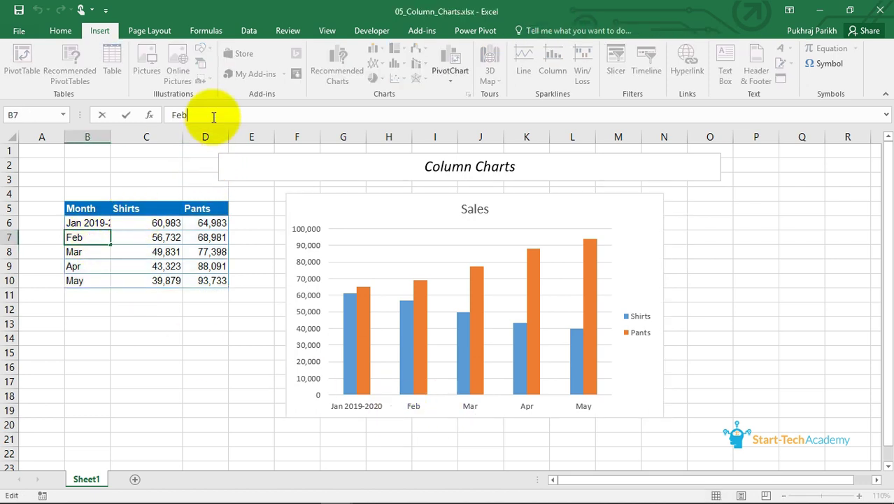
text(2019)
text(-1)
text(2020)
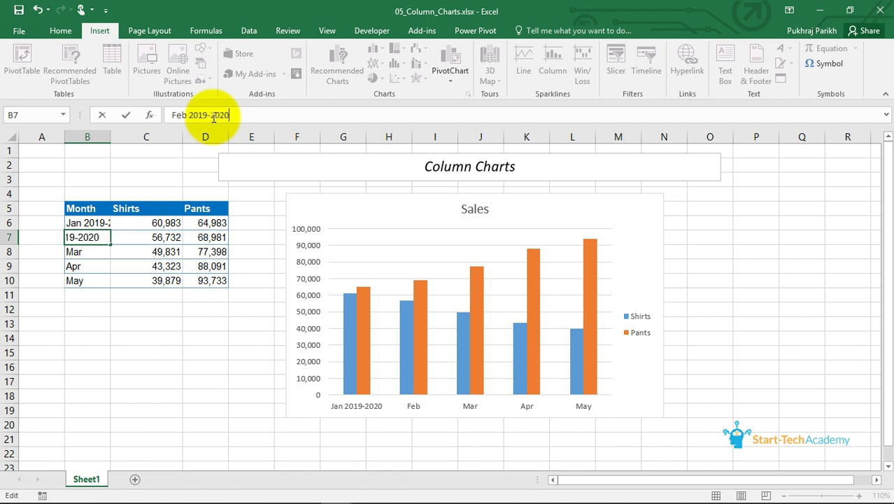
key(Return)
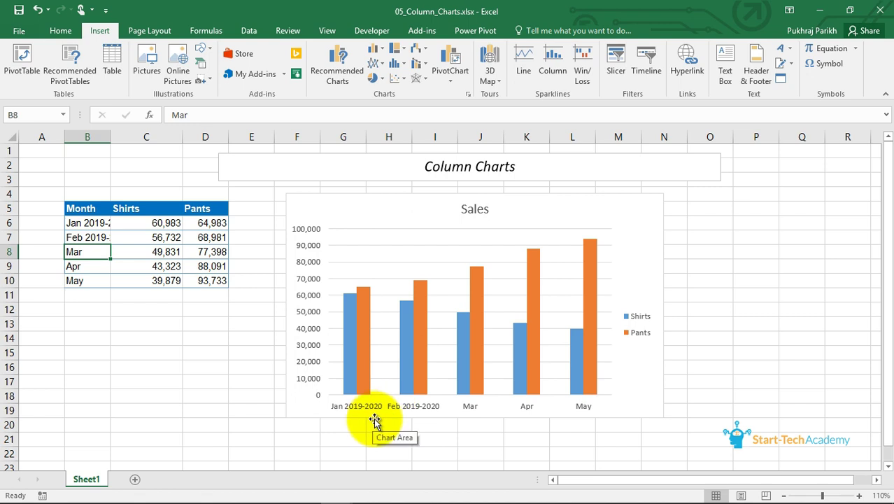
Insert a new 2-D Clustered Bar chart from the Month, Shirts and Pants table.
click(377, 51)
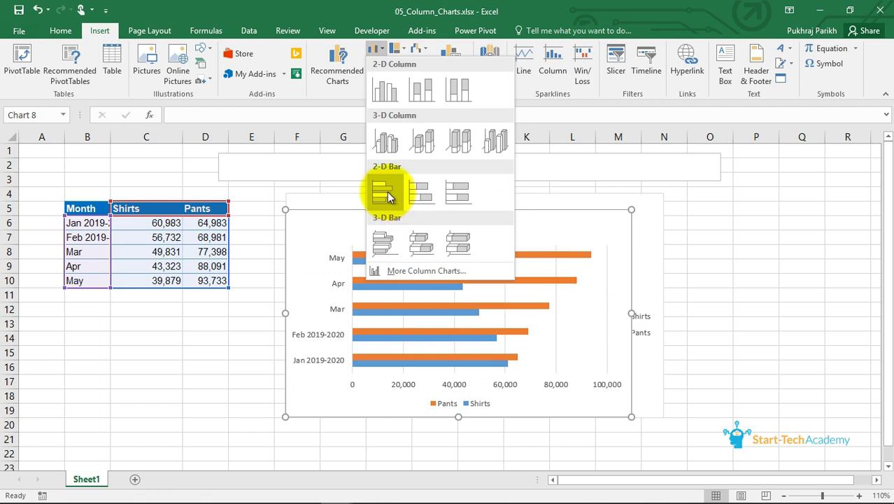
click(390, 197)
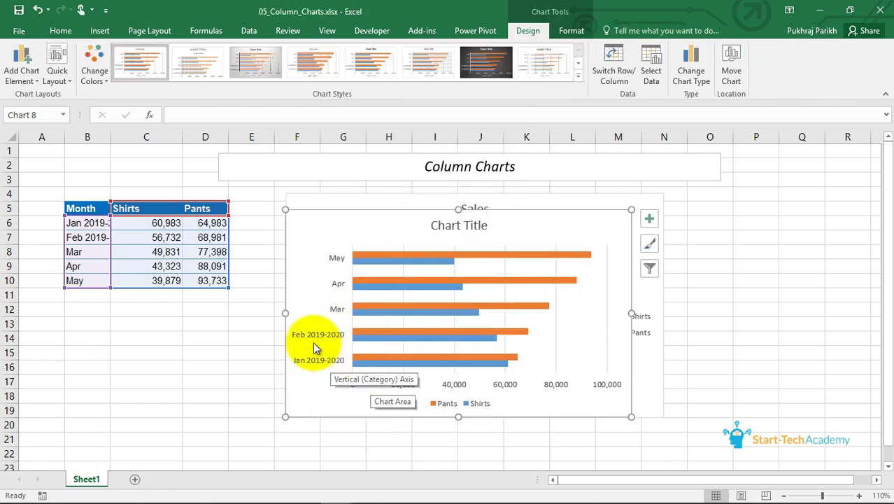
click(98, 32)
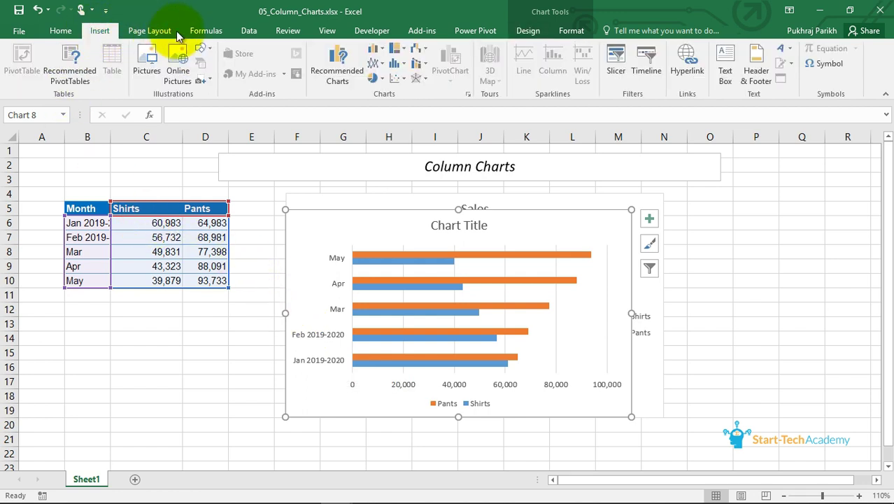
click(371, 55)
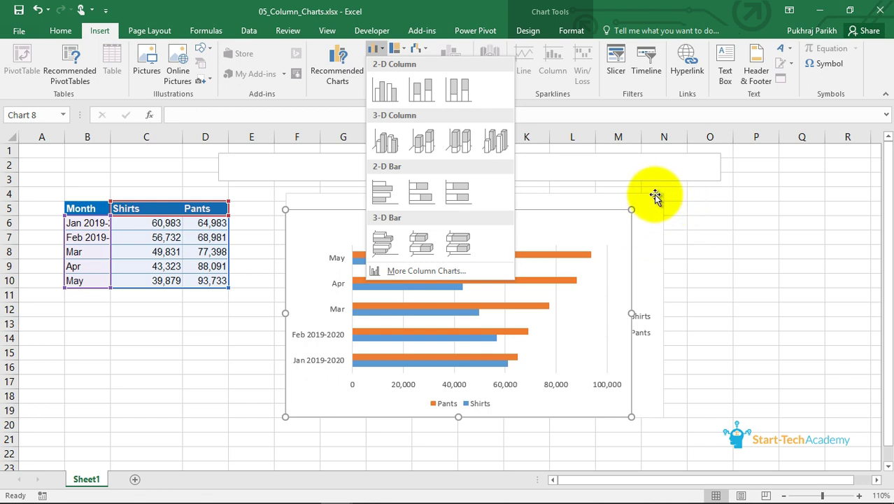
click(639, 215)
click(469, 224)
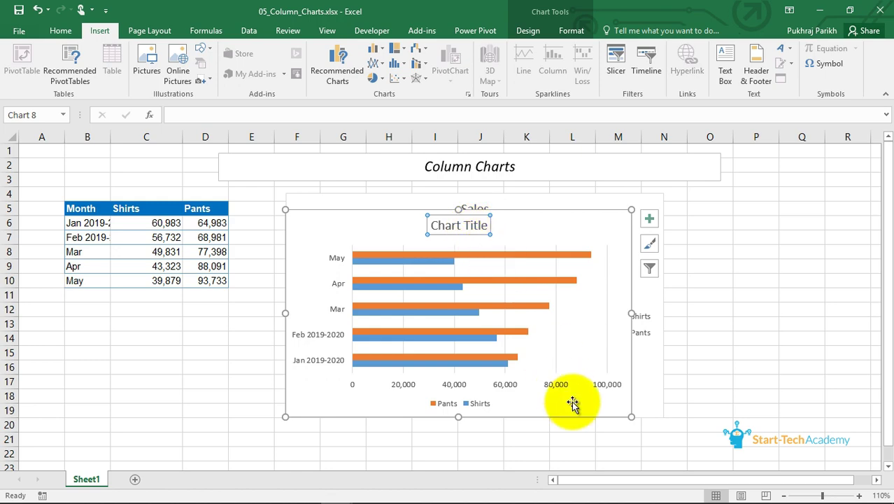
drag(569, 216, 429, 249)
click(630, 212)
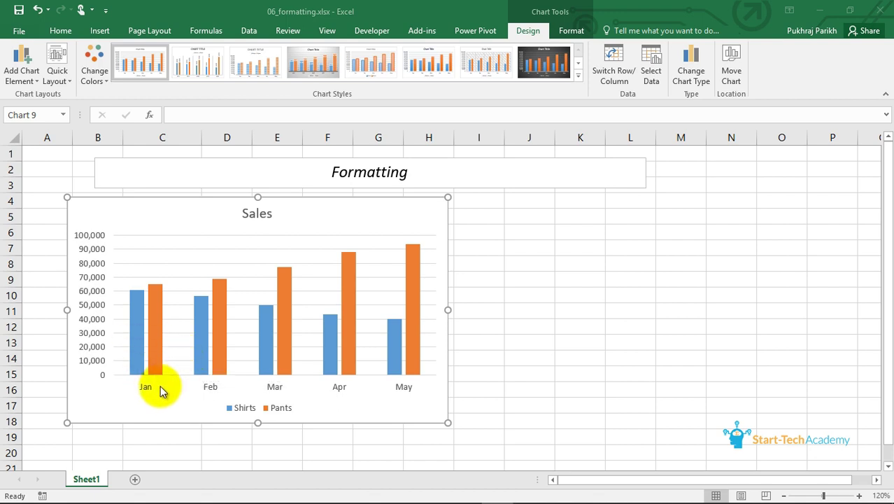
Open the Format Axis options for the horizontal month axis of the Sales chart in 06_formatting.xlsx.
click(210, 387)
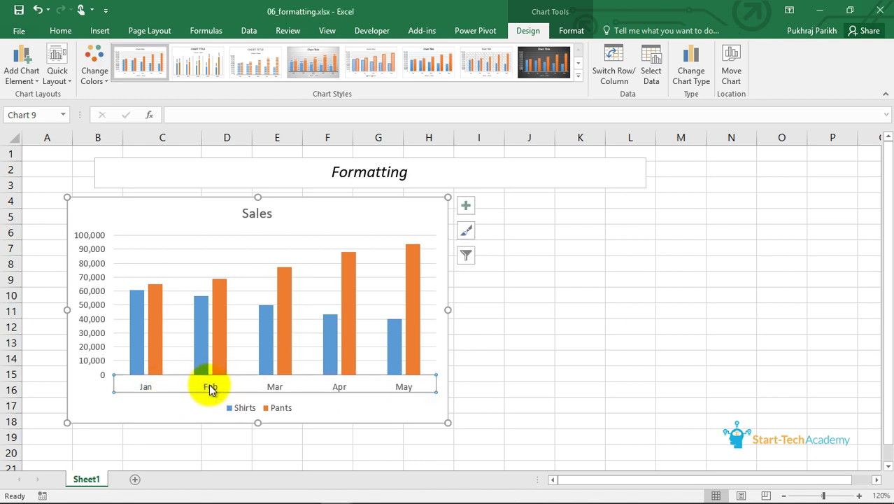
right_click(210, 390)
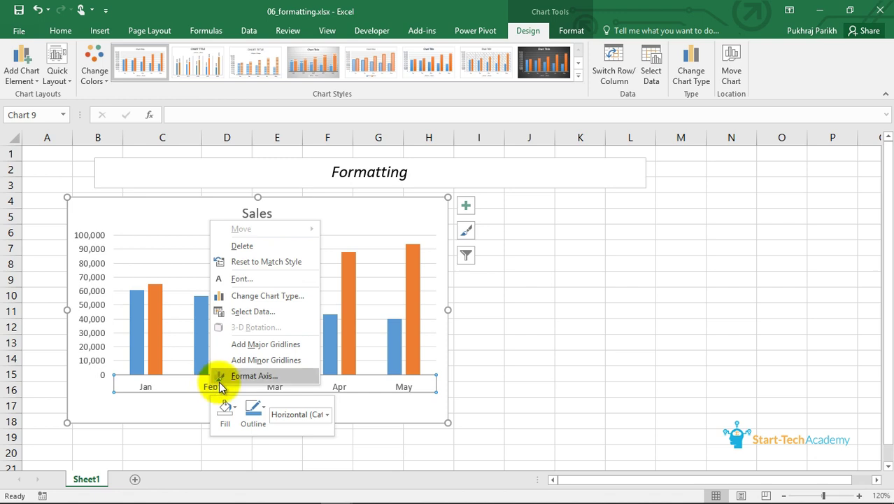
click(255, 376)
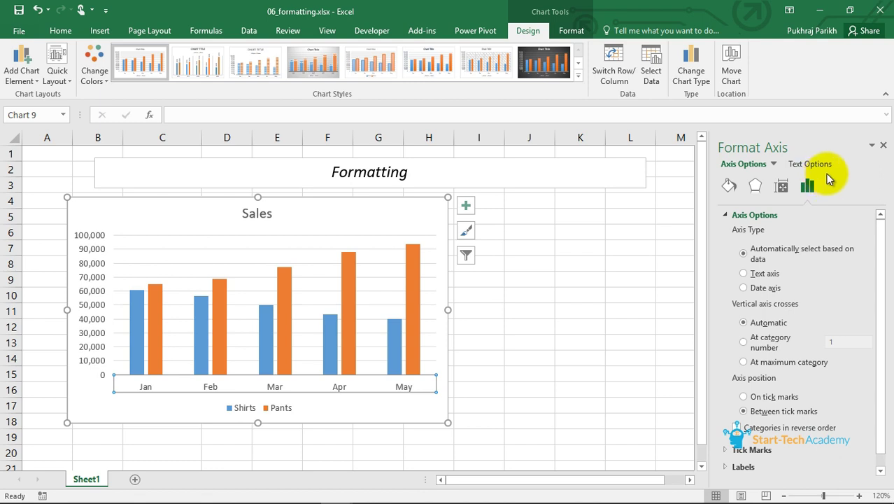
Switch the formatting options to the Chart Area and review its Fill & Line, Effects and Size settings.
click(774, 165)
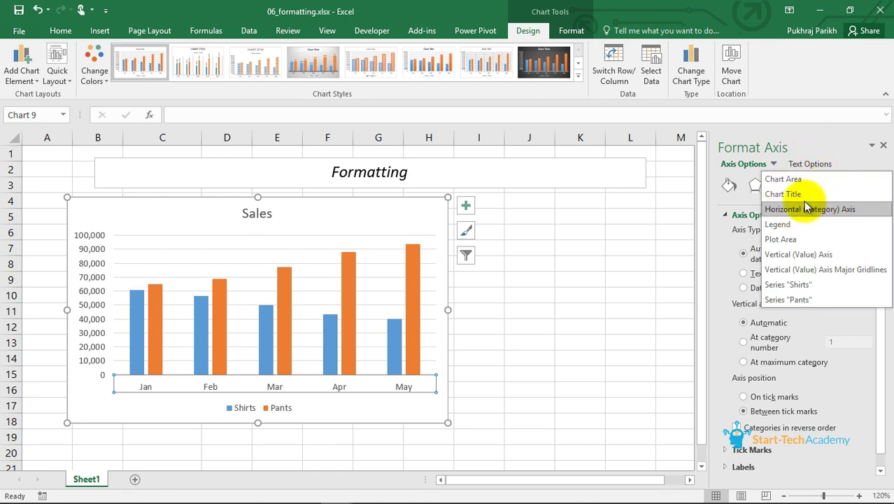
click(784, 179)
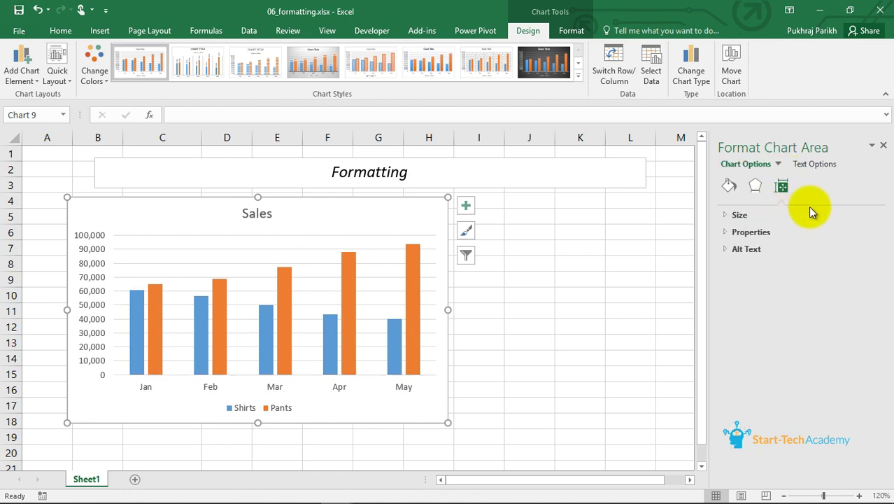
click(731, 187)
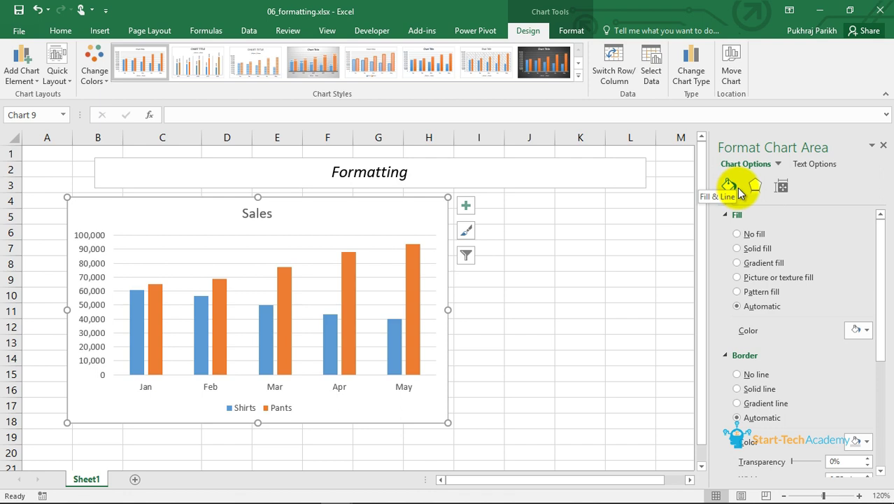
click(756, 187)
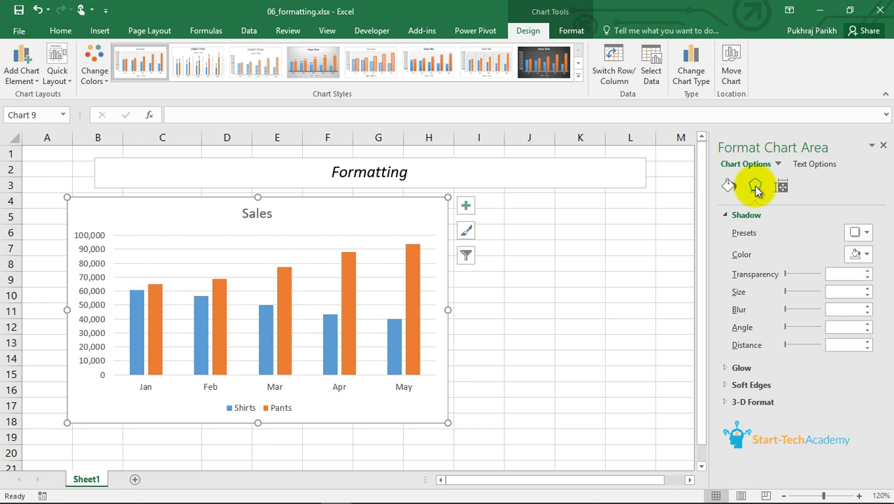
click(783, 186)
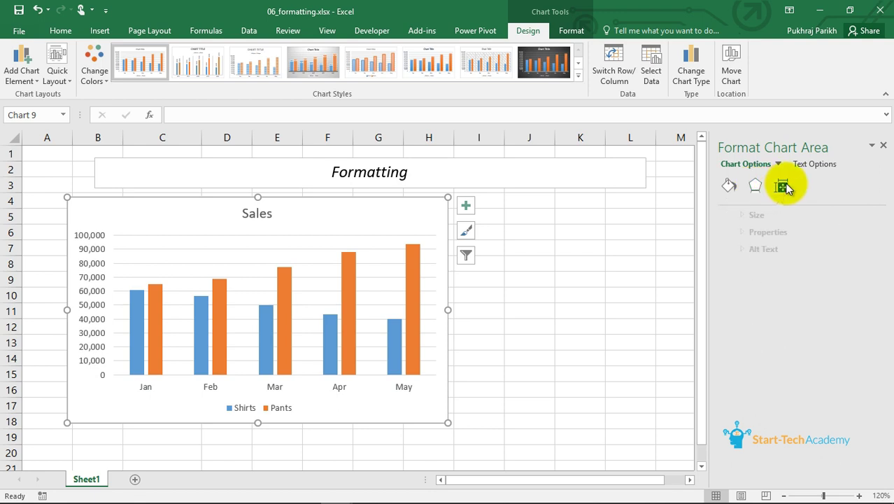
click(740, 216)
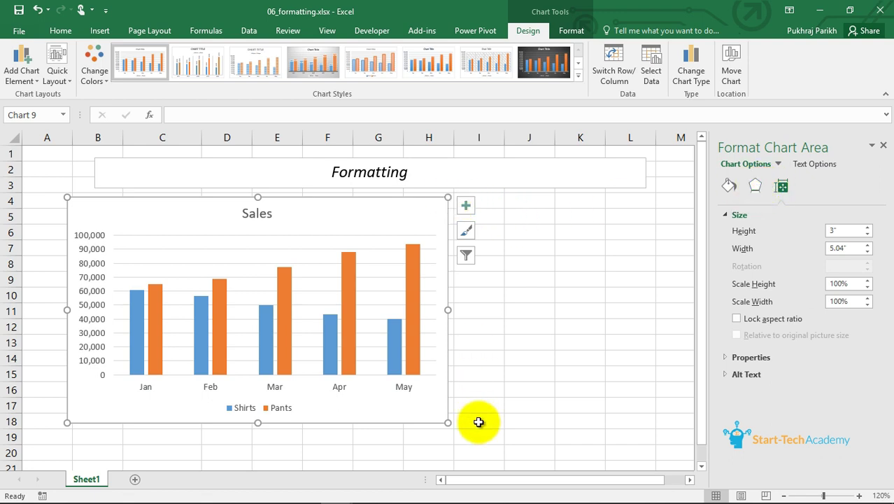
Enlarge the Sales chart to about 5.3" wide and set its height to 3.2".
drag(446, 422, 467, 442)
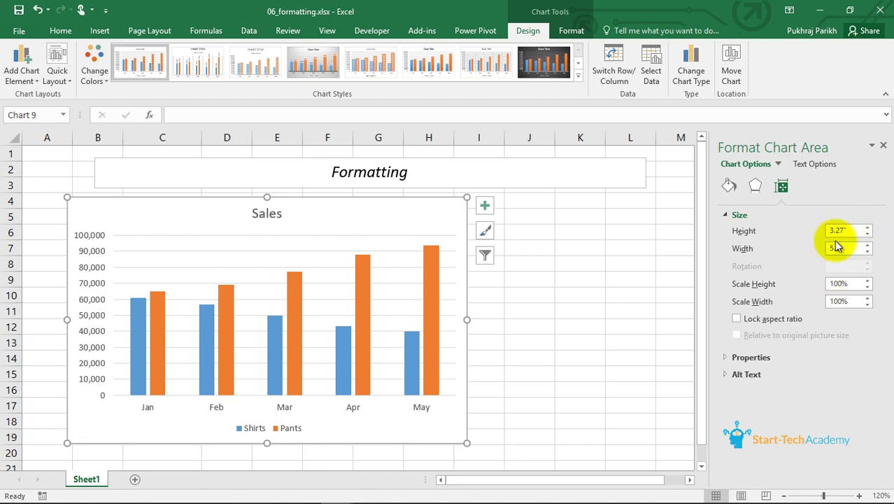
click(867, 227)
click(868, 228)
click(868, 227)
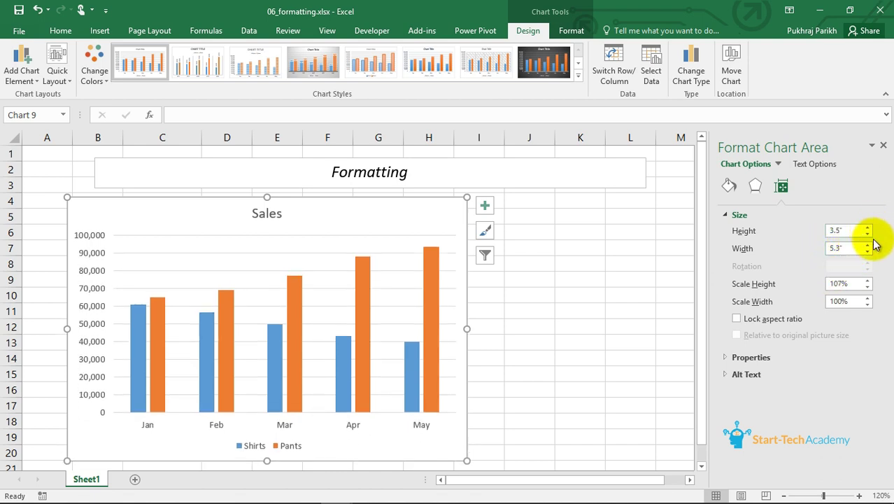
click(867, 235)
click(867, 235)
click(867, 236)
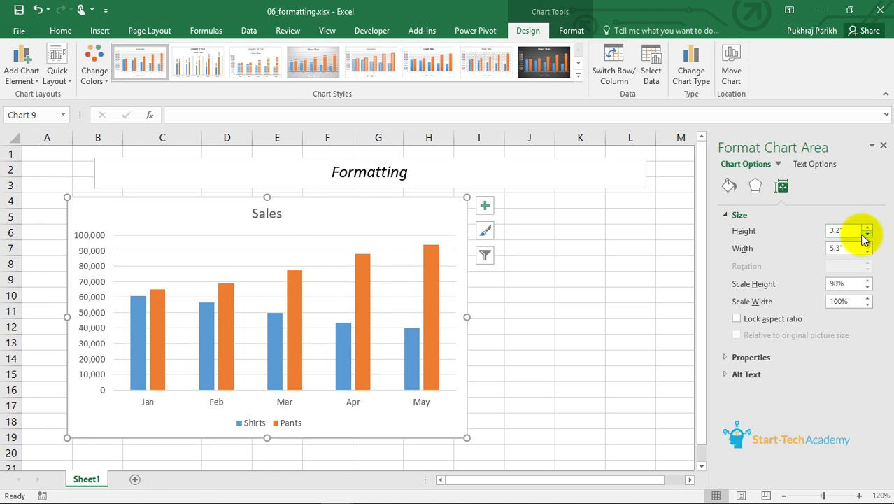
Give the chart area a solid border line in the dark blue-gray theme color.
click(729, 185)
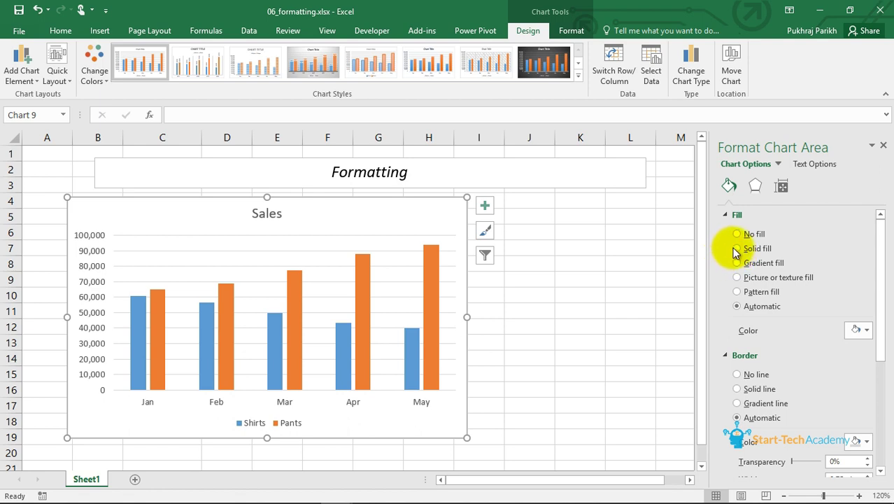
scroll(773, 363, down, 1)
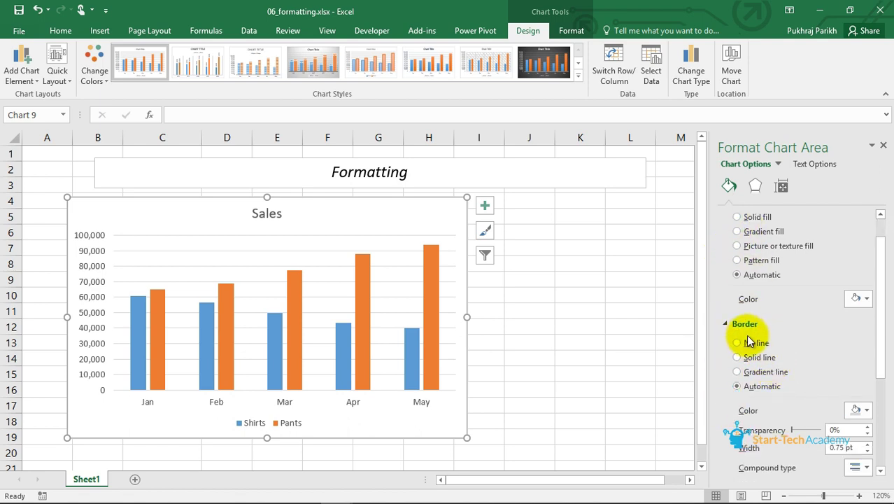
scroll(750, 341, up, 1)
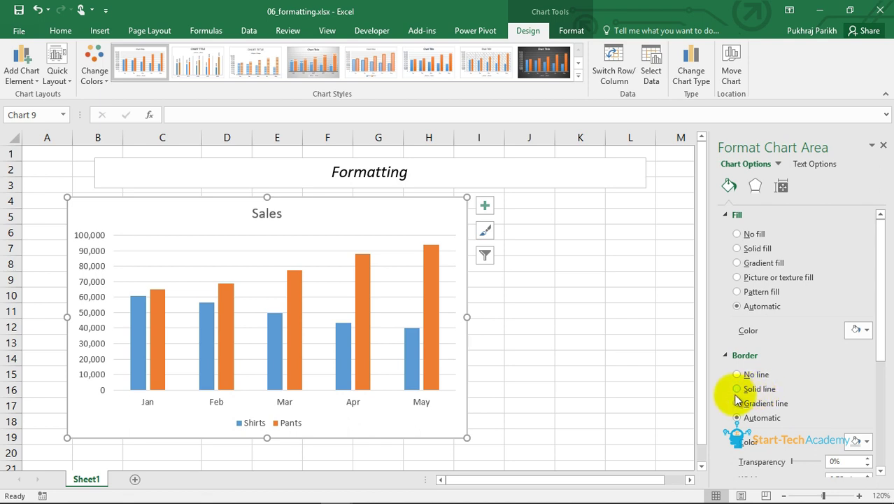
scroll(783, 366, down, 1)
click(740, 357)
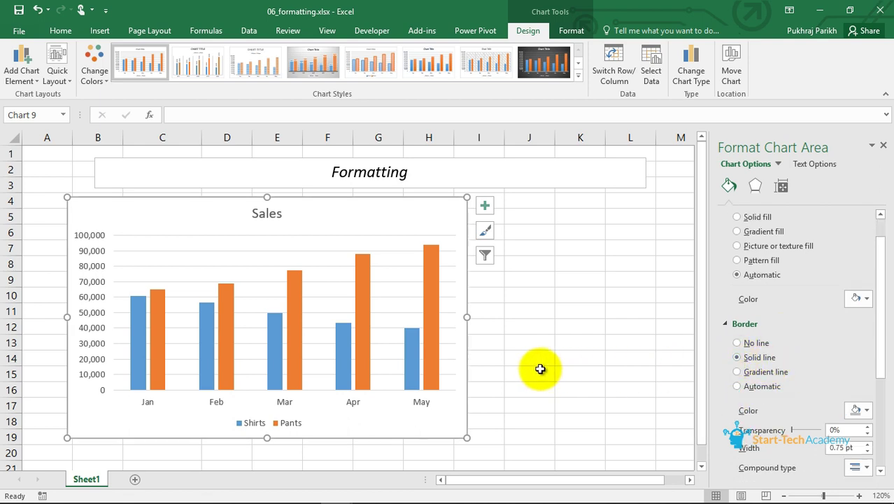
scroll(798, 392, down, 1)
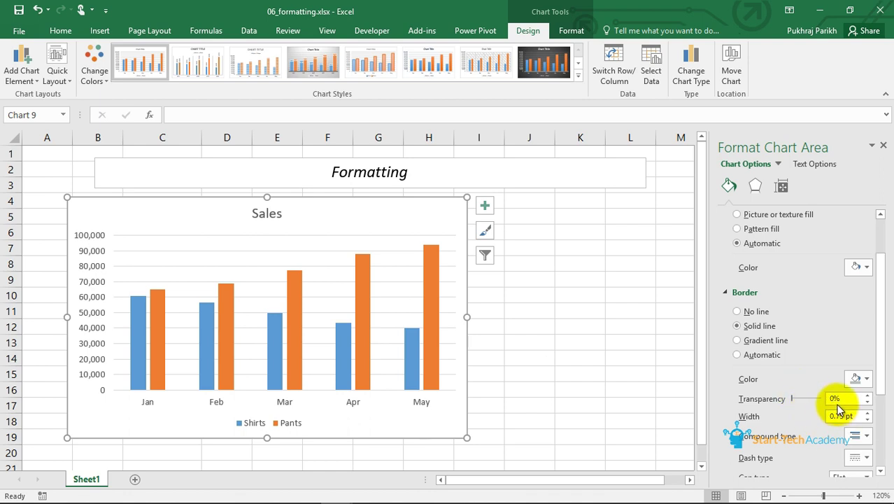
click(867, 379)
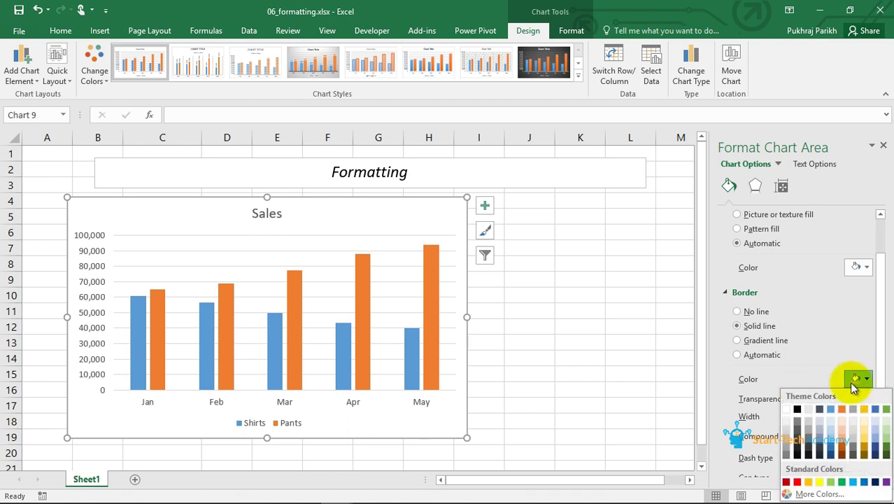
click(822, 410)
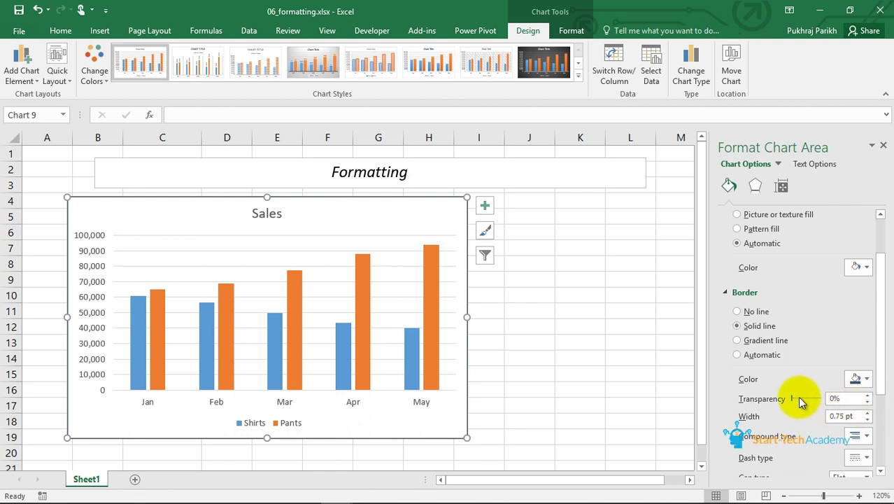
Set the chart area's border width to 2.25 pt and deselect the chart.
click(868, 413)
click(868, 413)
click(868, 413)
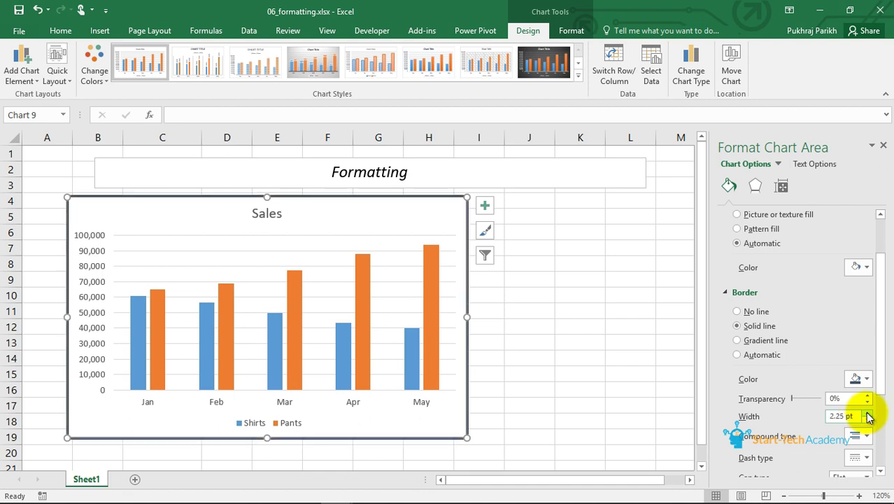
click(581, 371)
click(515, 377)
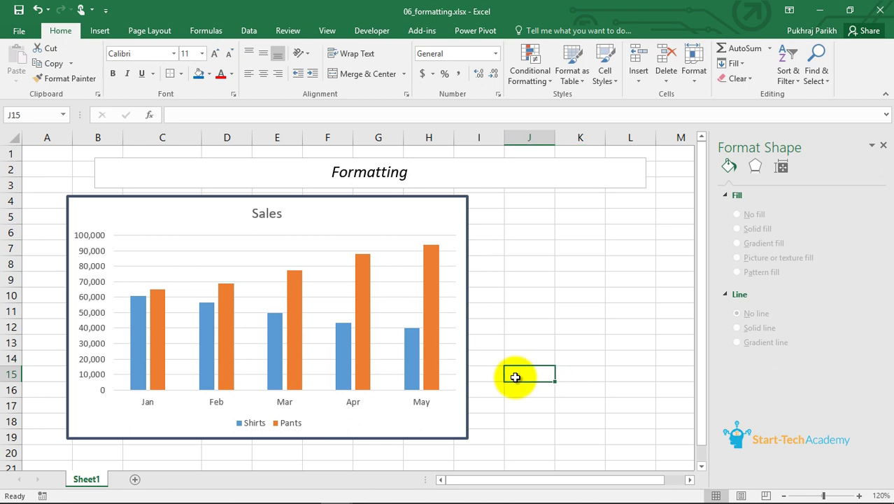
Give the Sales chart's area a solid fill in the lightest orange theme color.
click(468, 329)
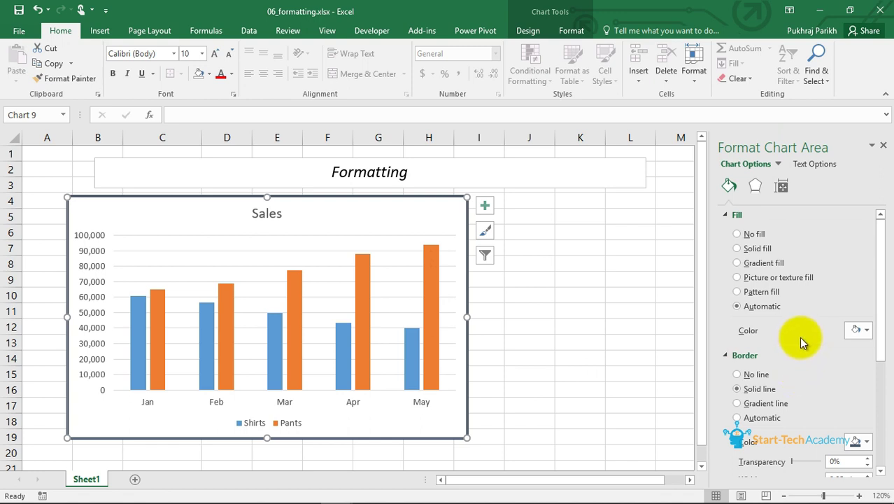
click(738, 248)
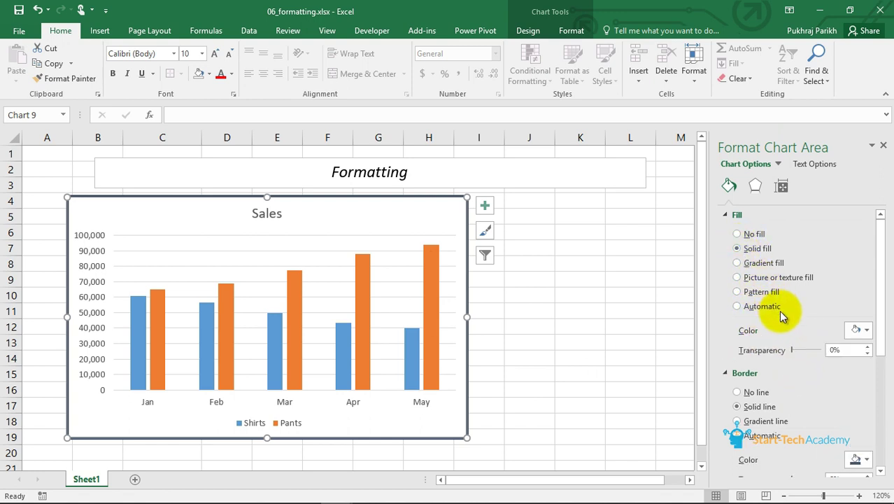
click(866, 330)
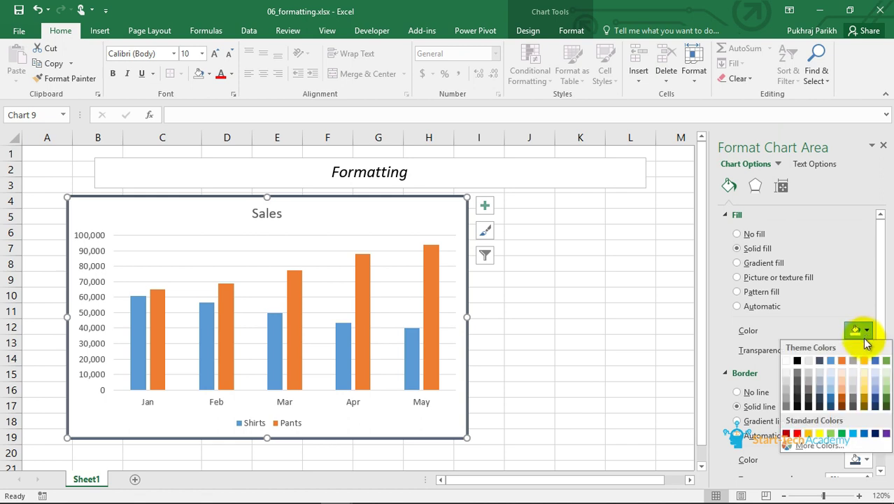
click(842, 372)
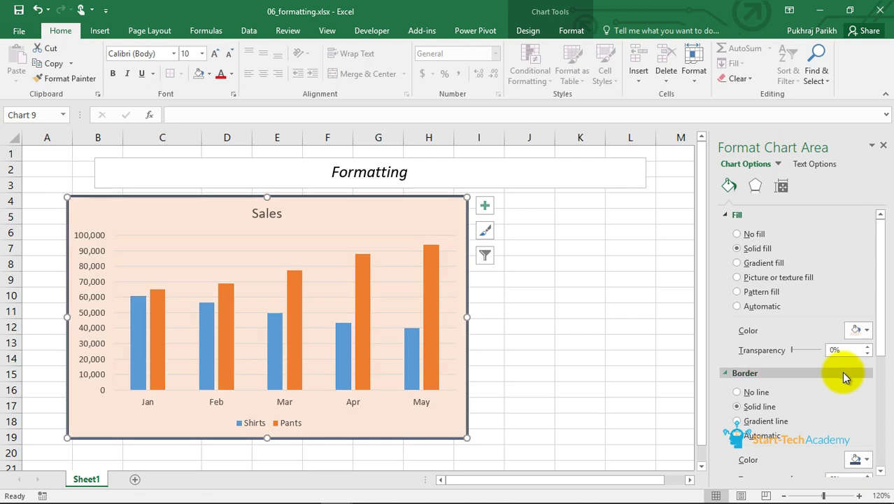
Switch the chart area's fill to a gradient fill.
click(866, 331)
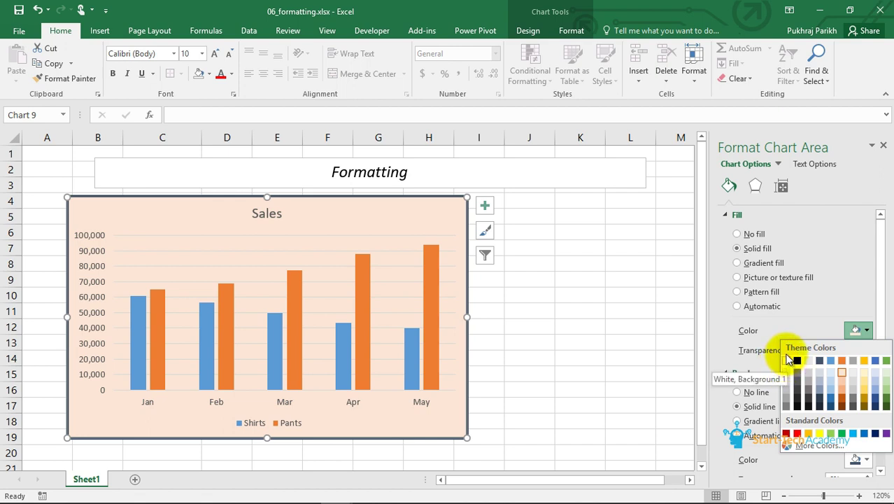
click(755, 260)
click(756, 262)
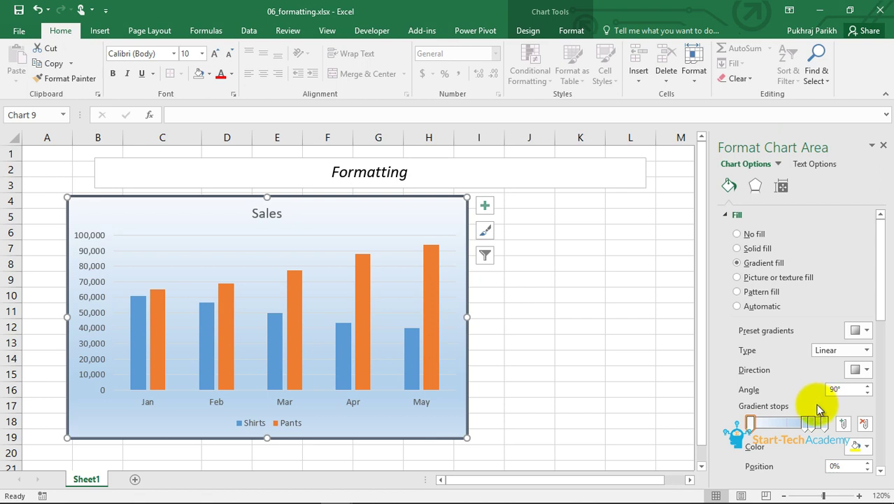
Fill the chart area with the water droplets texture and try a pattern fill instead.
click(779, 279)
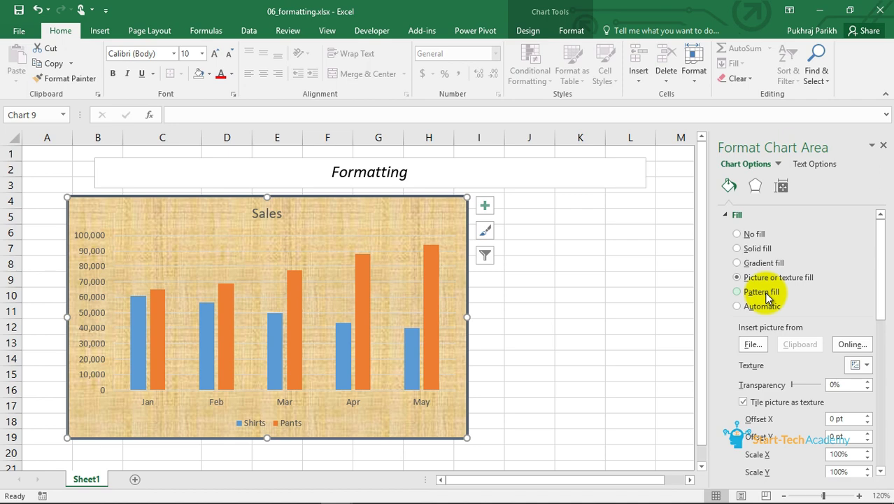
scroll(770, 328, down, 1)
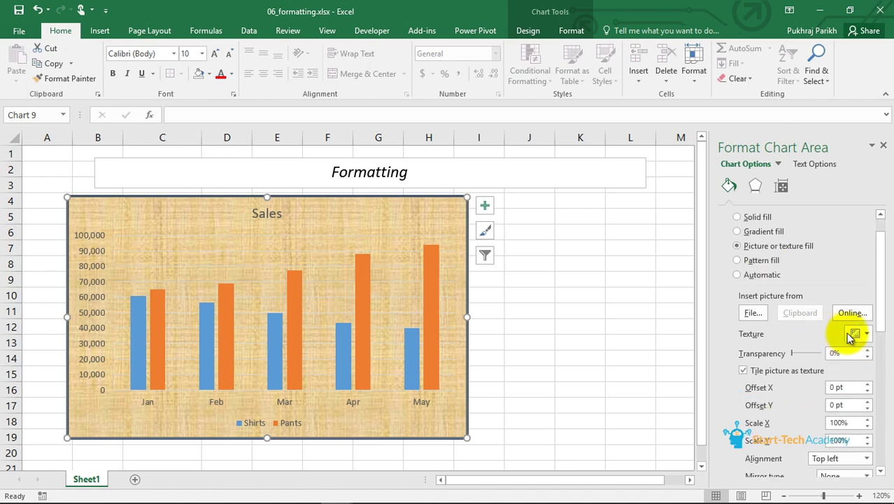
click(864, 336)
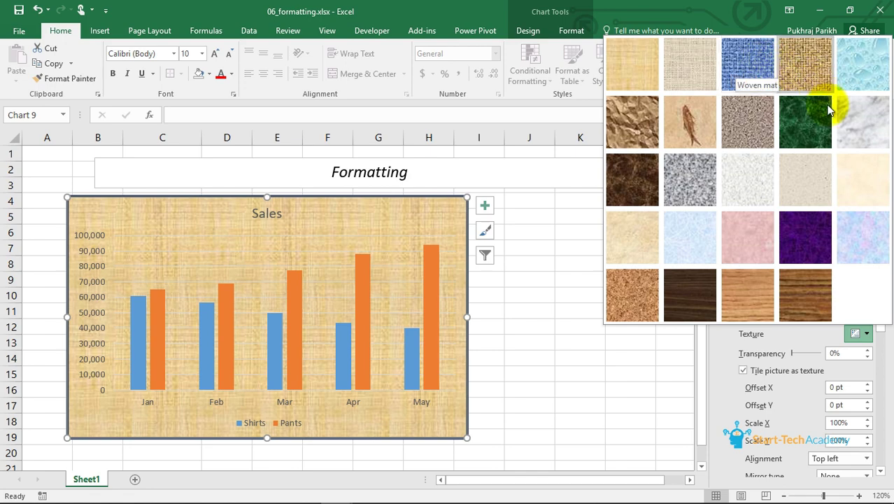
click(861, 87)
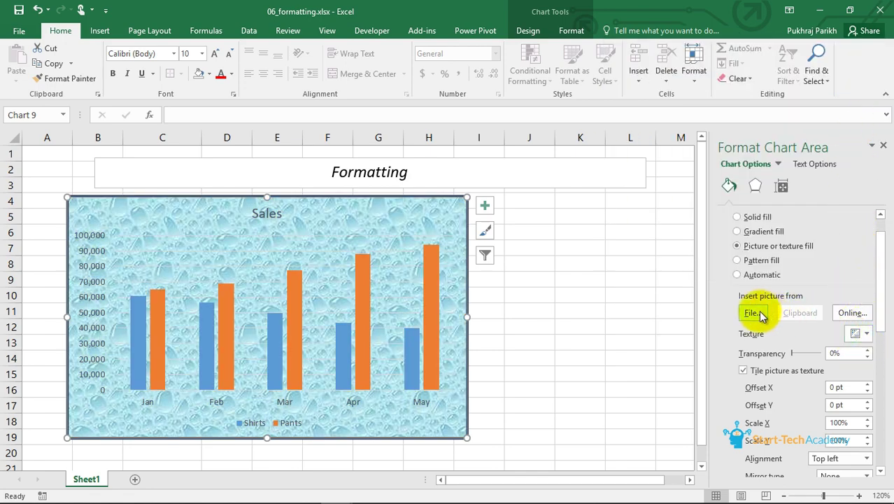
click(739, 261)
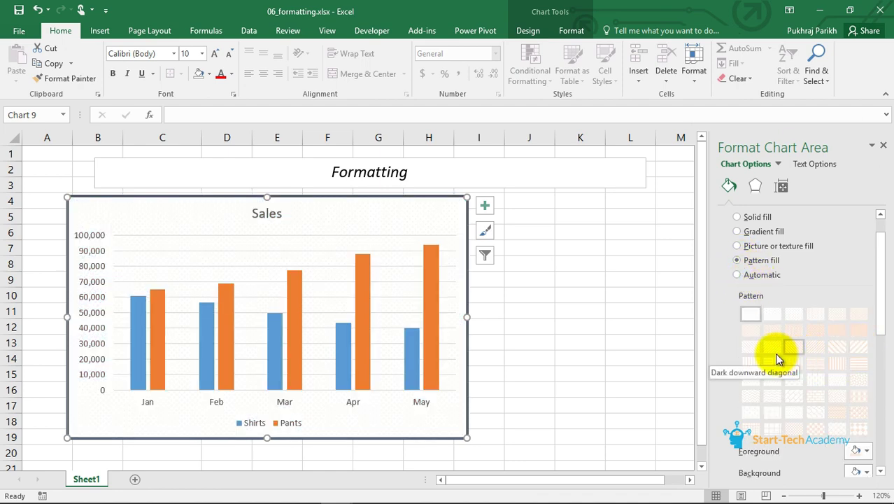
Set the chart area's fill to Automatic and its border to No line.
click(736, 275)
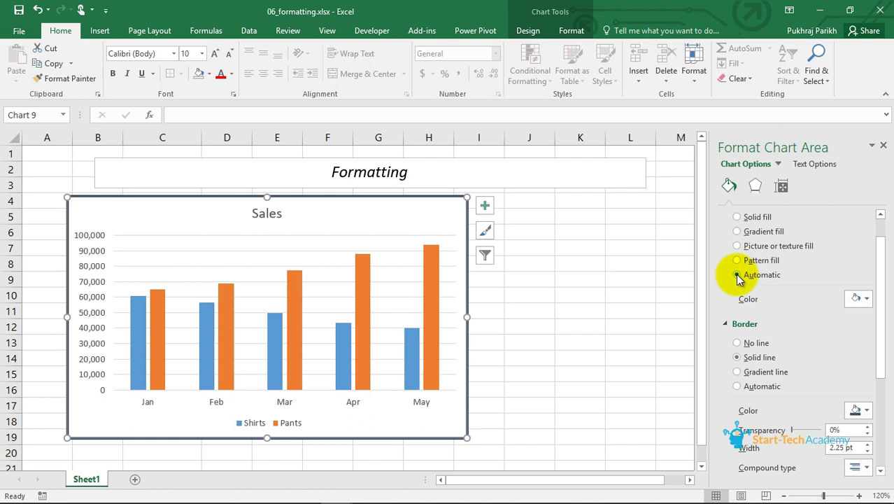
click(738, 275)
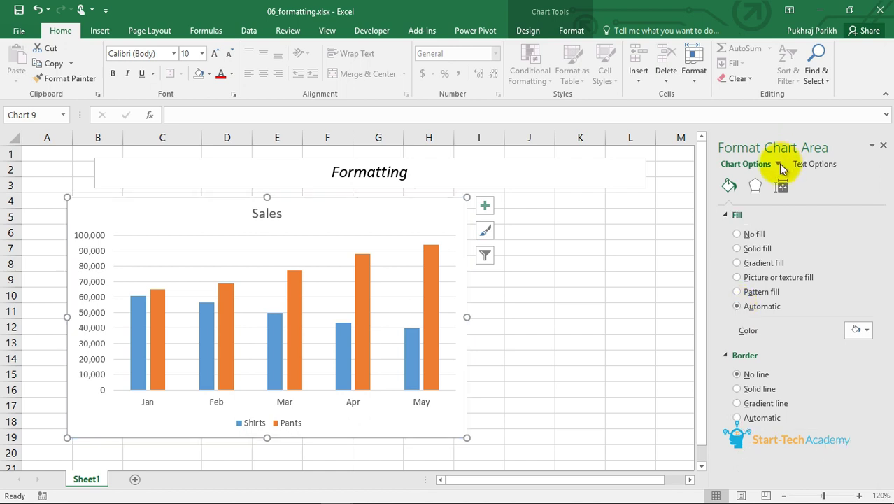
Switch the formatting options to the Chart Title and give it no fill and no border line.
click(779, 166)
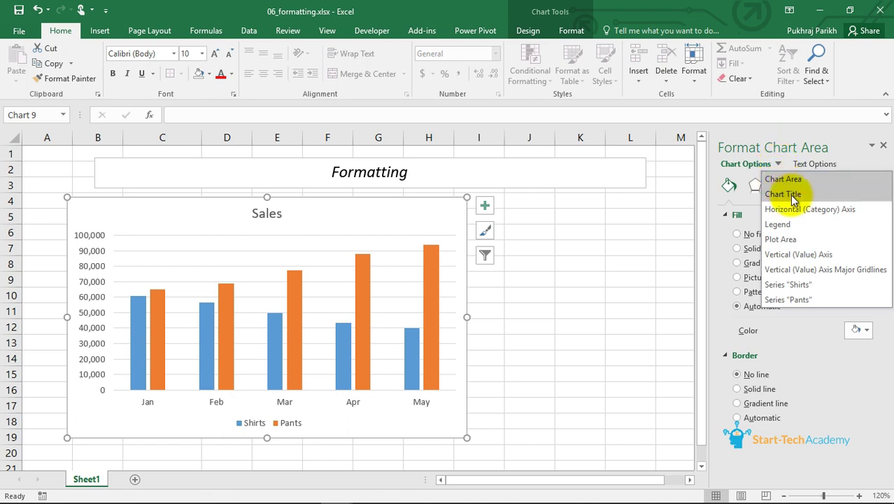
click(787, 194)
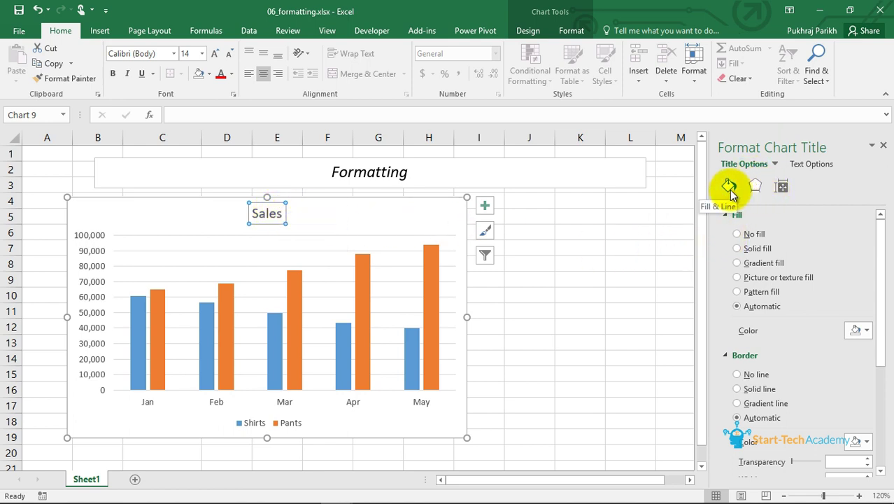
click(743, 236)
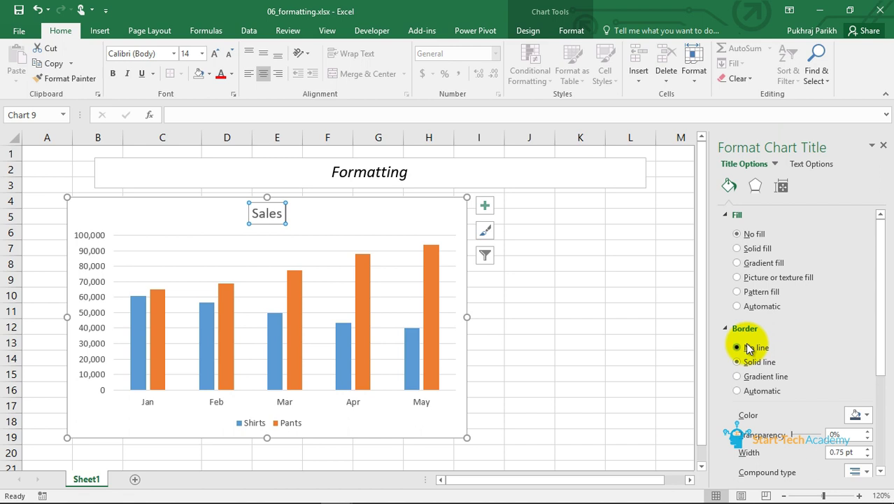
click(749, 349)
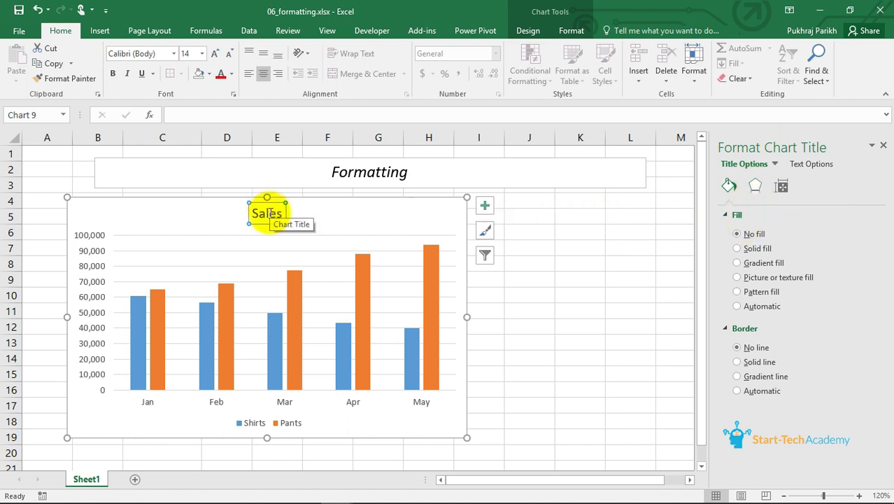
Make the Sales chart title bold and change its font to Arial Black.
double_click(255, 200)
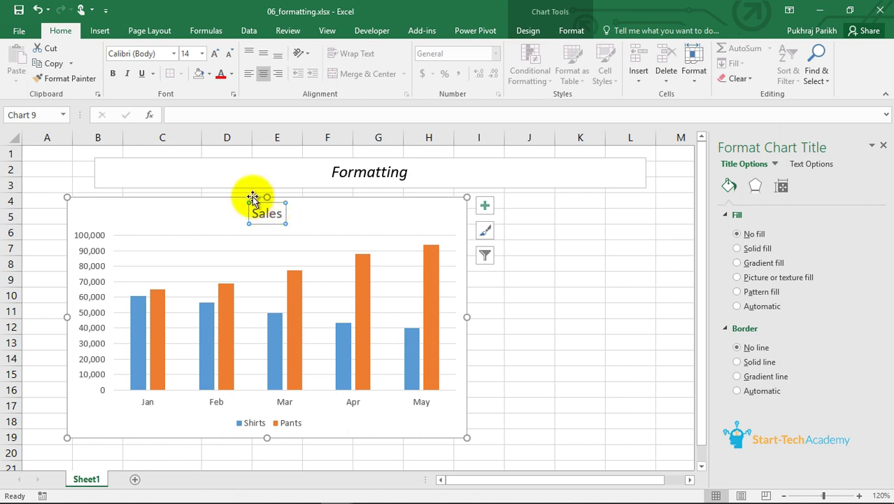
click(112, 74)
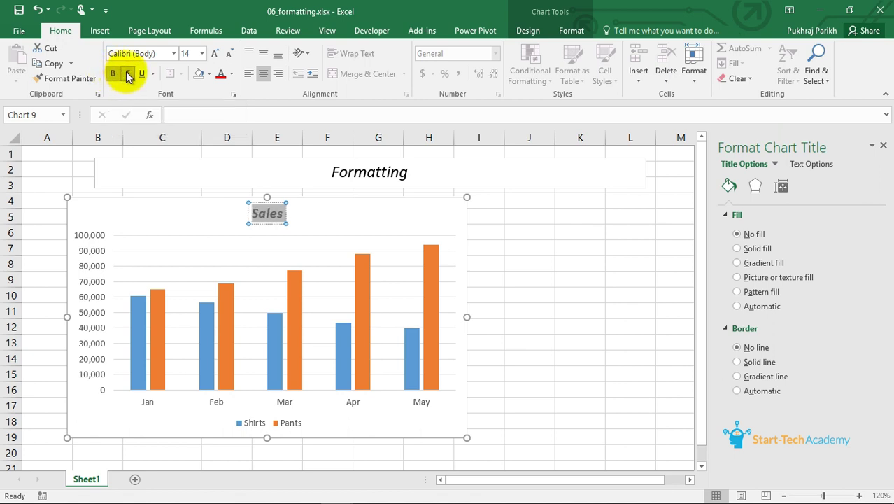
click(175, 54)
click(140, 179)
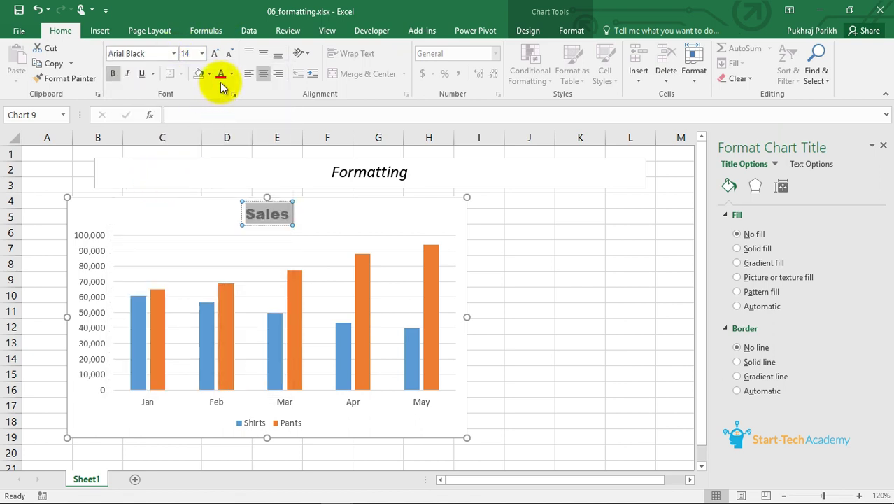
Try the chart title at font size 18 and return it to 14.
click(214, 54)
click(214, 53)
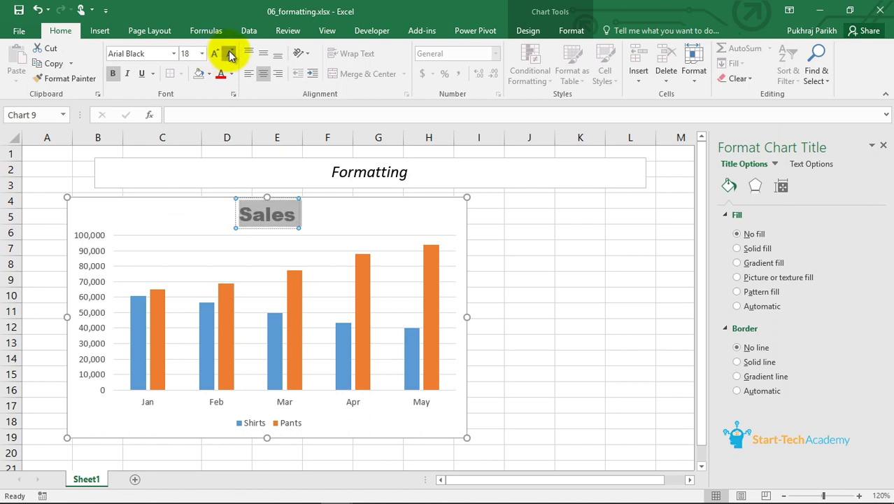
click(228, 54)
click(228, 55)
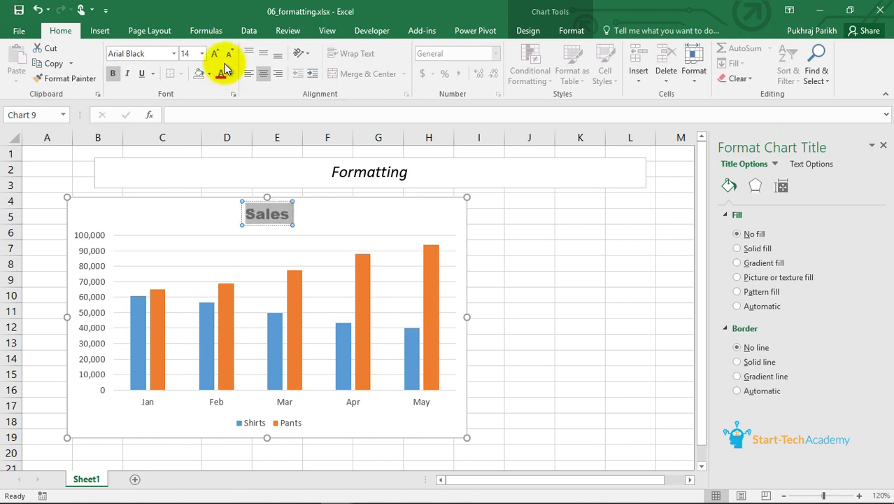
Color the Sales chart title text in a darker blue theme color and deselect the title.
click(231, 74)
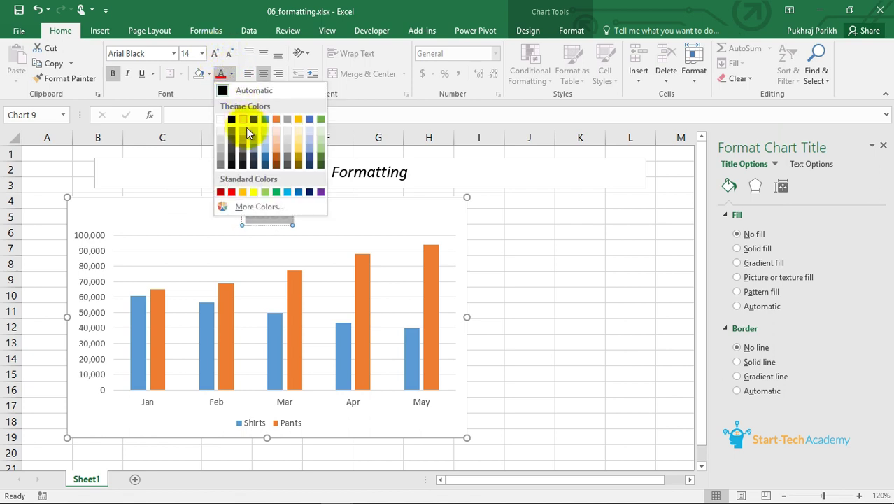
click(266, 154)
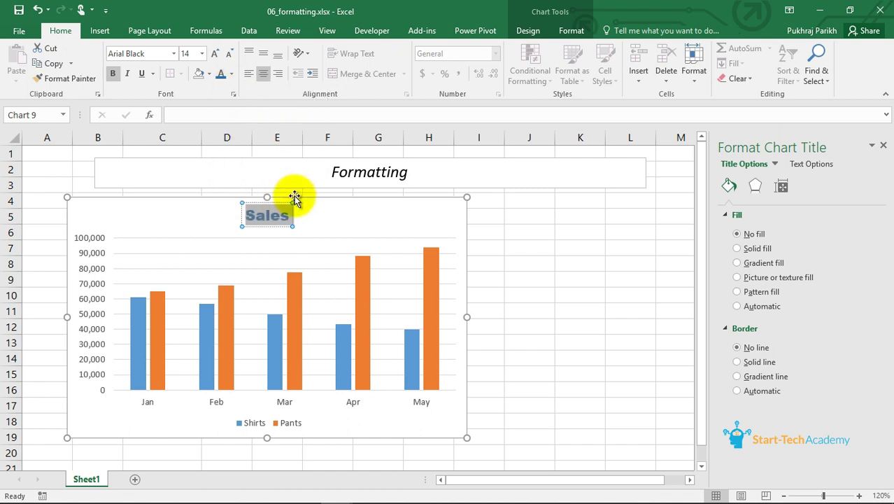
click(319, 224)
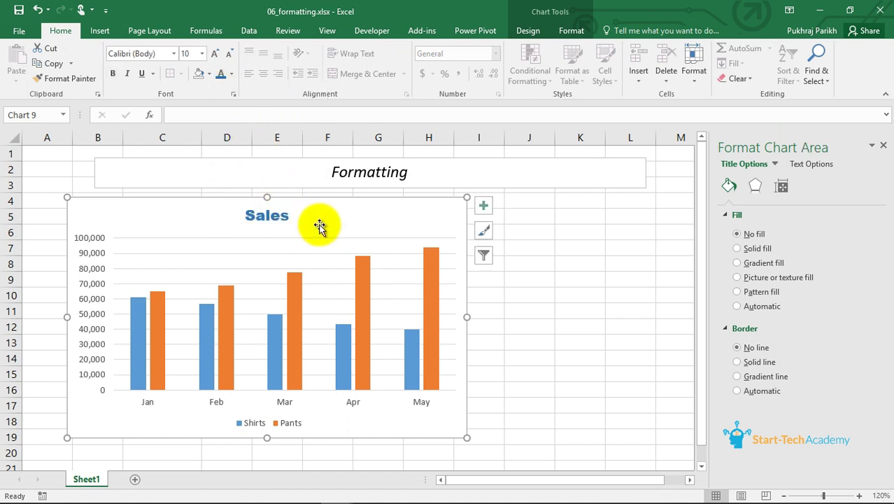
Review the Horizontal (Category) Axis formatting options, including a trial of a larger label font size.
click(278, 215)
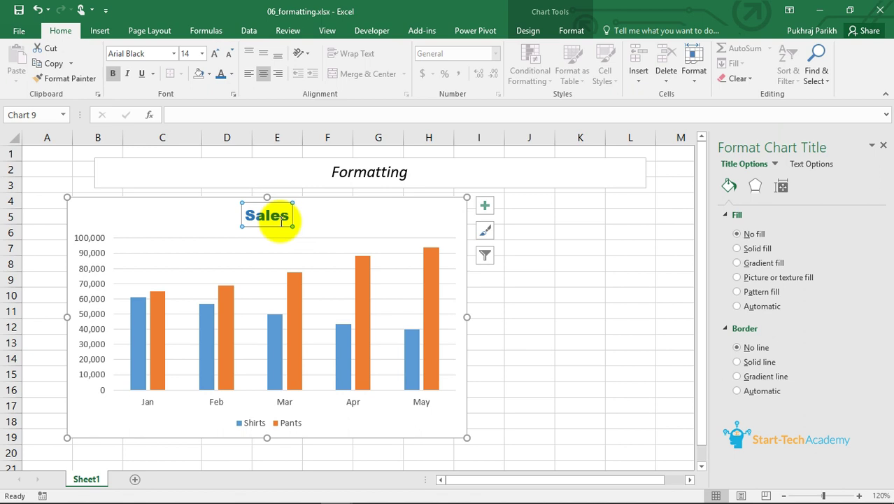
click(773, 166)
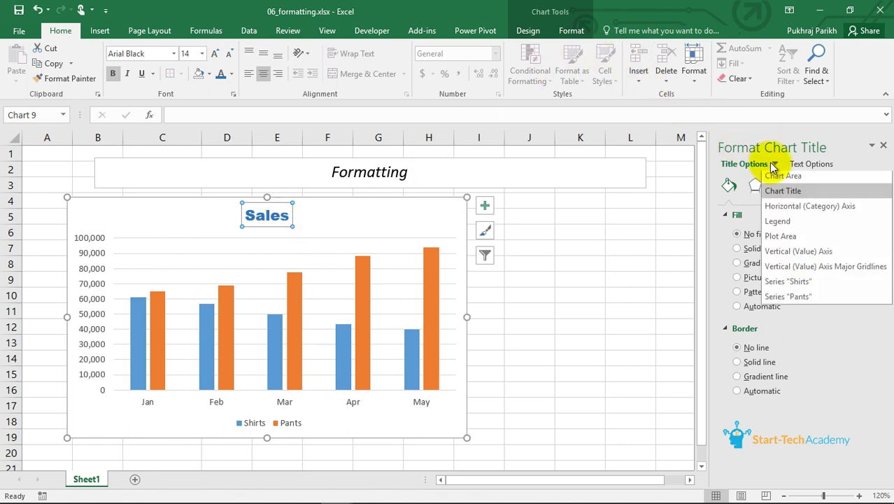
click(796, 207)
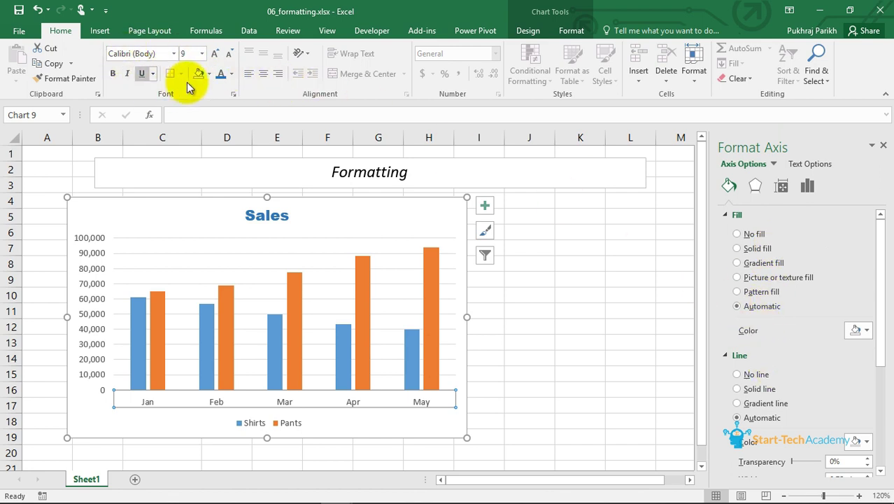
click(215, 54)
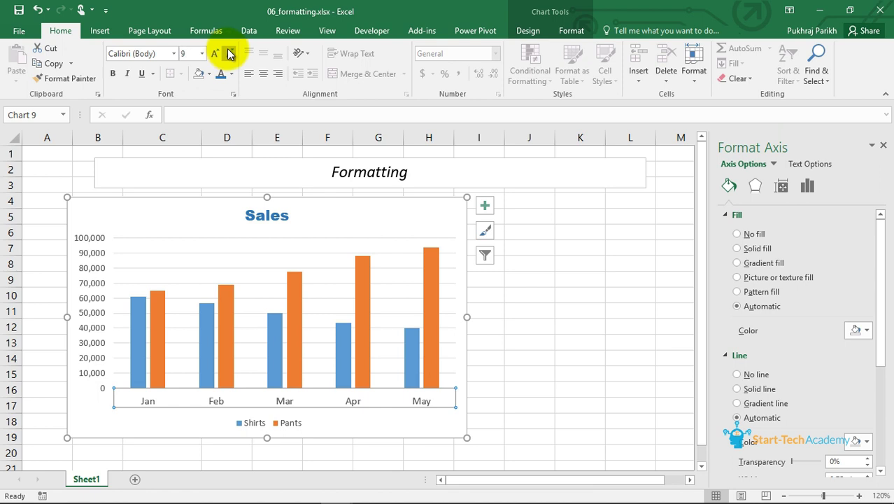
click(807, 188)
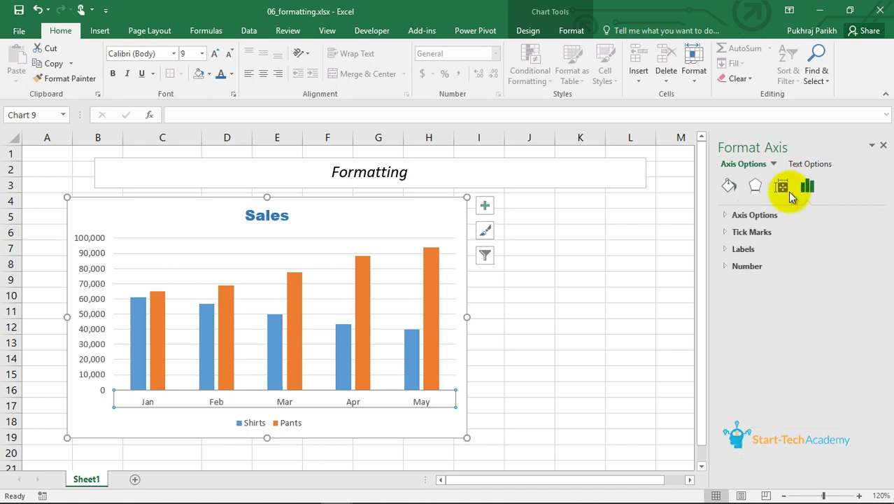
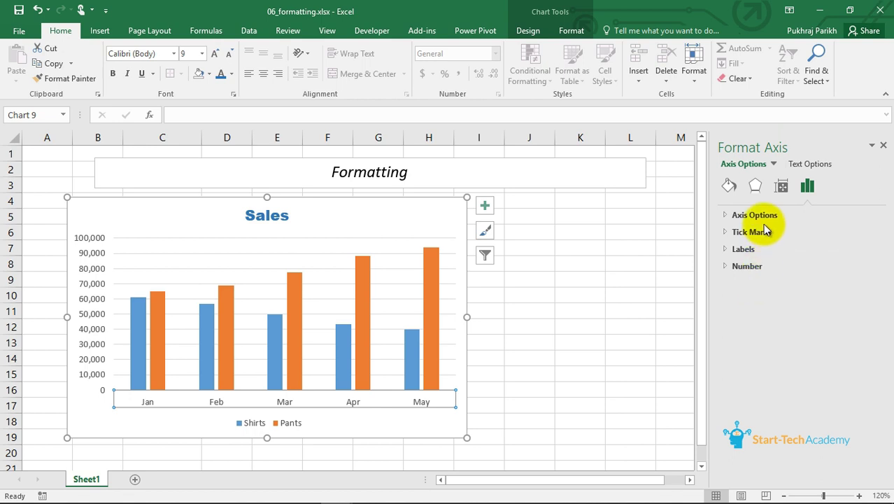
Switch the formatting options to the Legend and review its position, Fill & Line and Effects settings.
click(774, 165)
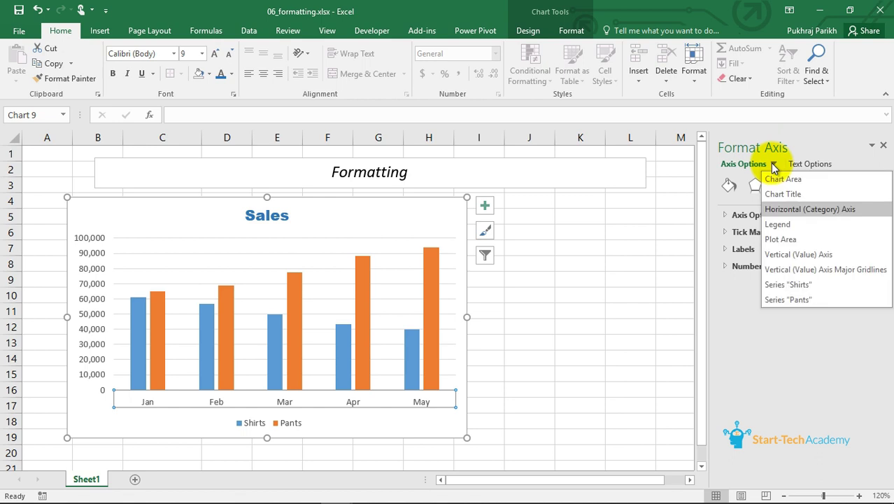
click(779, 225)
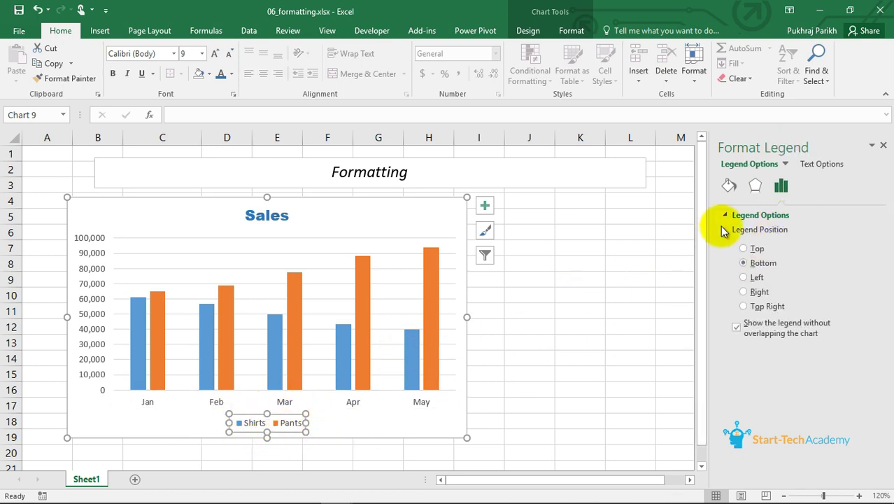
click(728, 189)
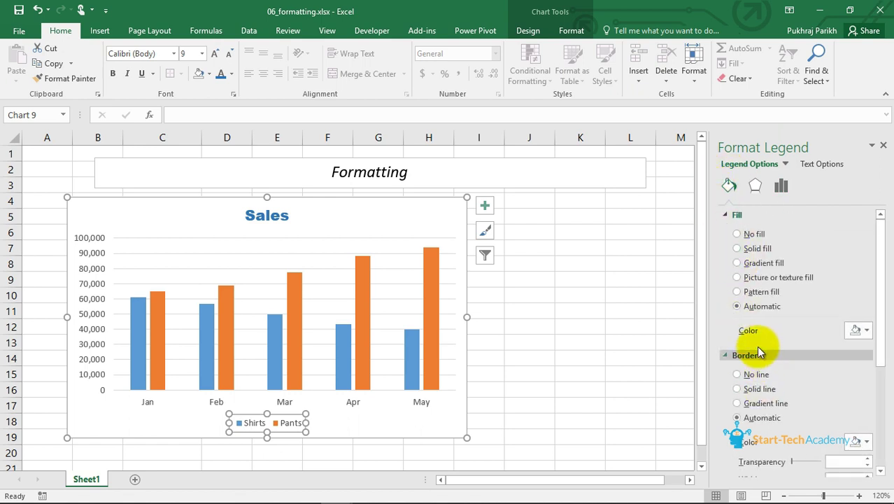
click(755, 186)
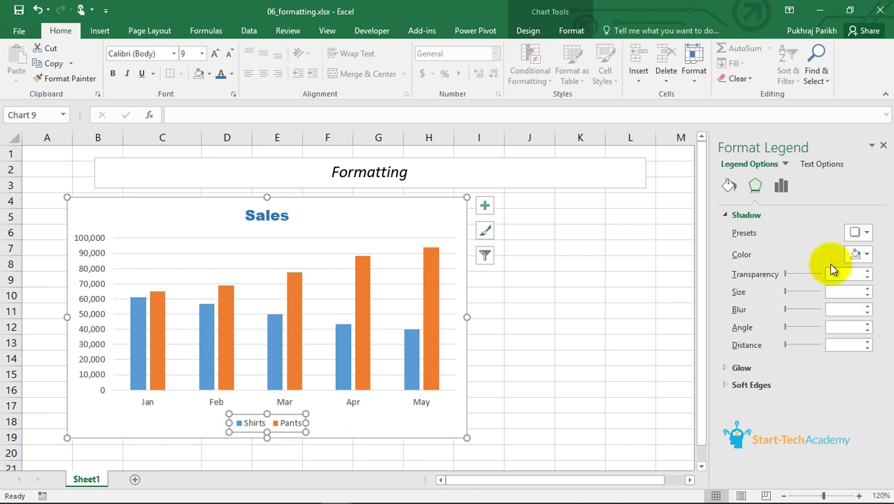
Set the legend position of the Sales chart to Right.
click(783, 186)
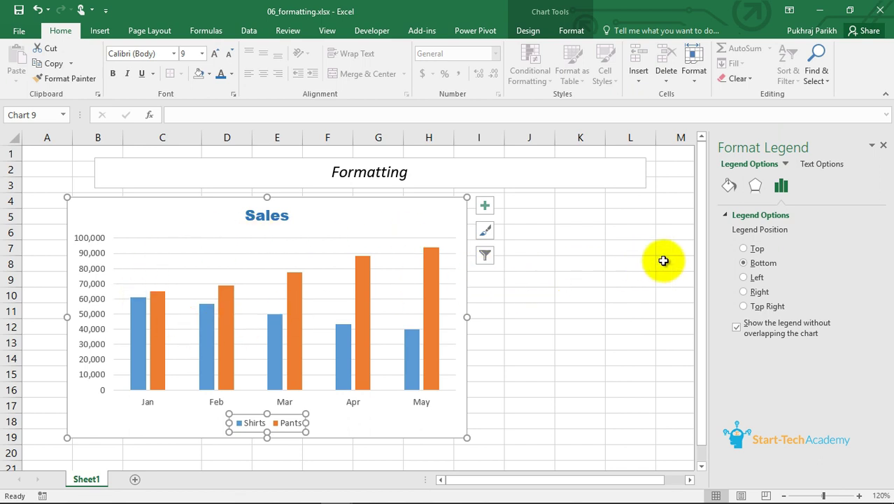
click(745, 292)
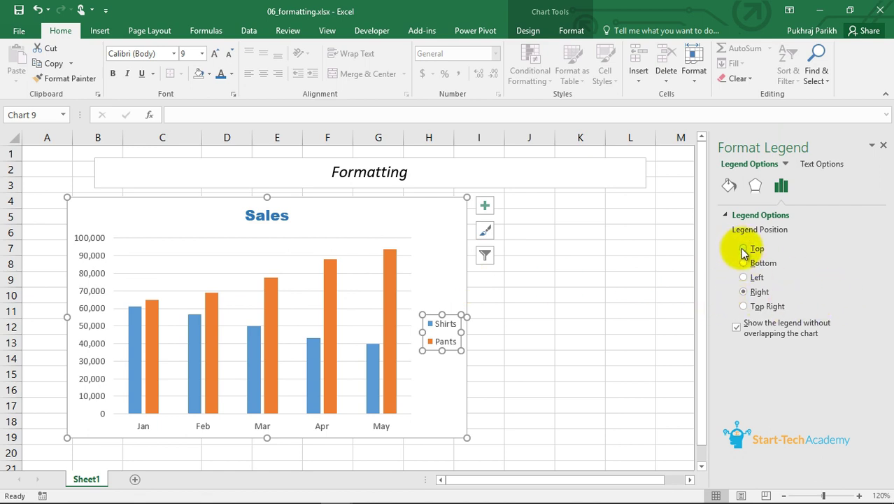
Try the legend at Left and at Top Right overlapping the chart, shift it up beside the title, and undo these trials.
click(744, 278)
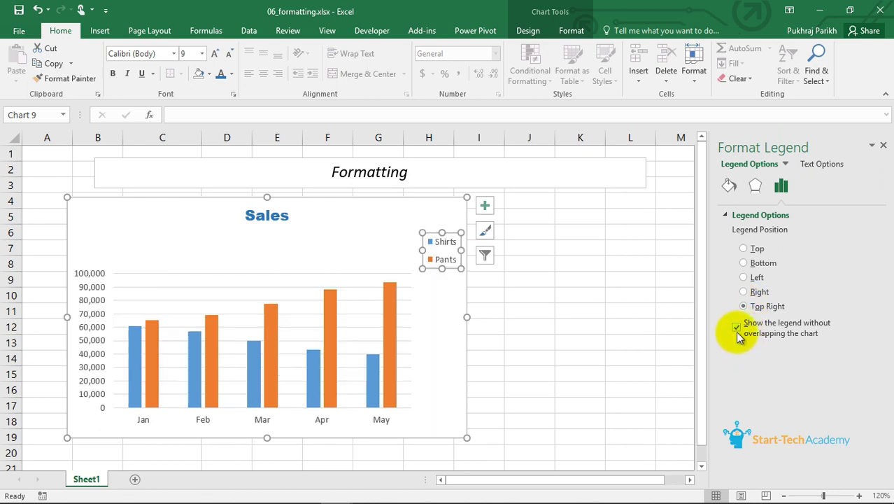
click(736, 329)
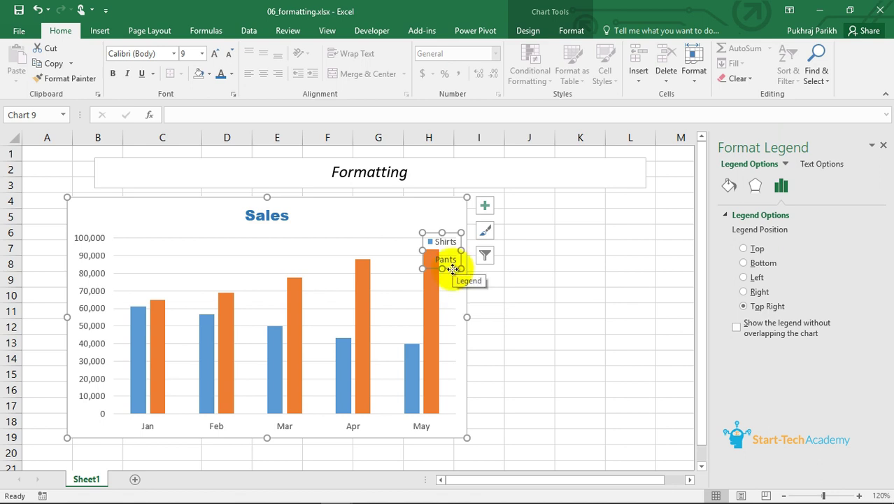
drag(453, 270, 452, 239)
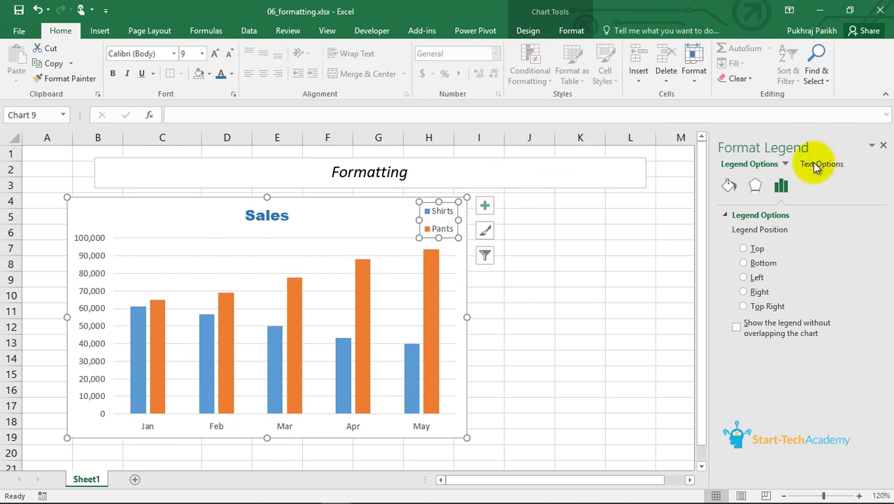
key(ctrl+z)
Review the Plot Area's Effects, Fill and Border options, try a solid fill on it and set it to No fill.
click(742, 164)
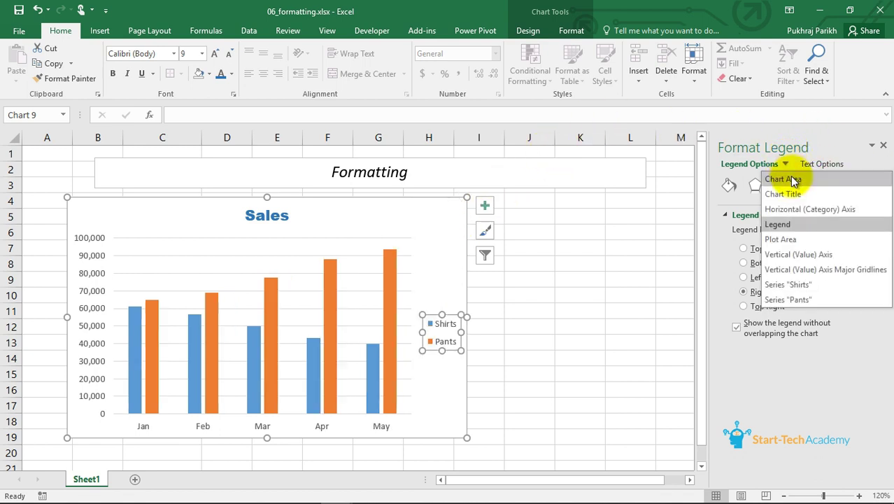
click(789, 239)
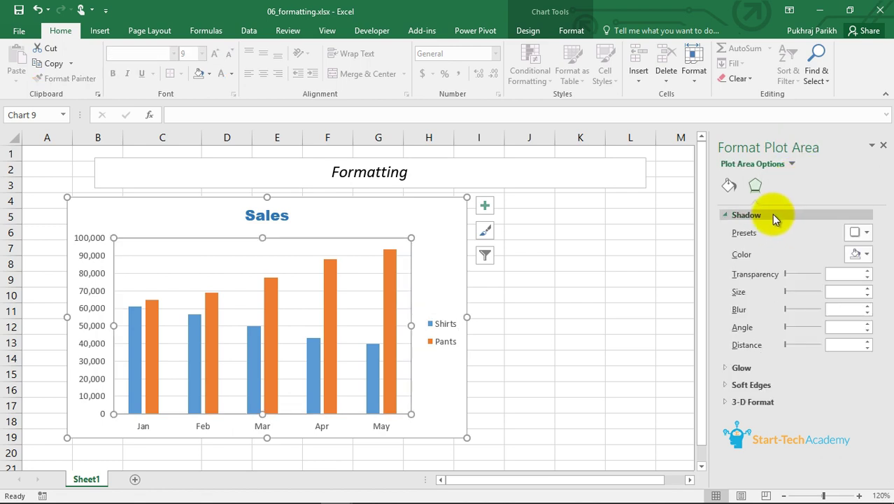
click(748, 190)
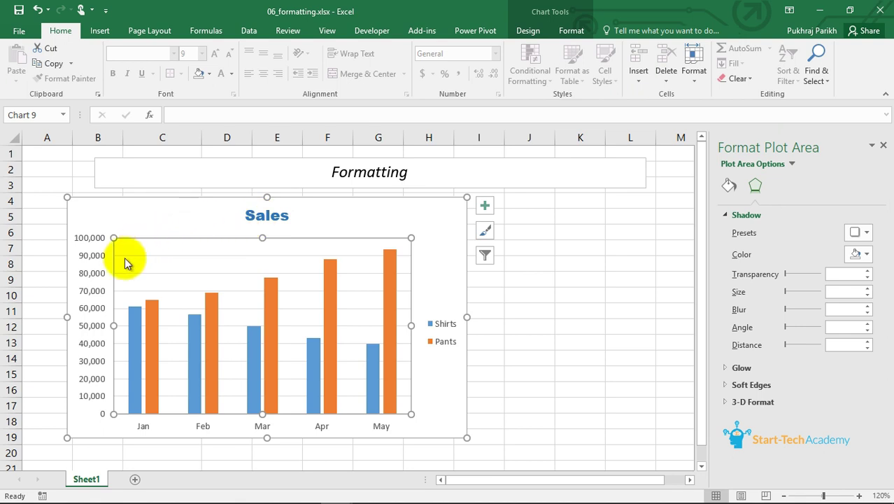
click(731, 185)
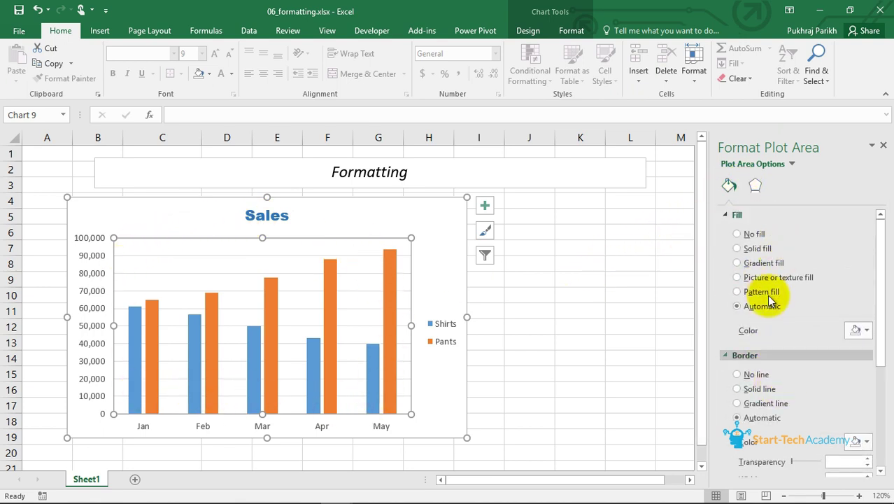
scroll(762, 351, down, 1)
scroll(760, 343, up, 1)
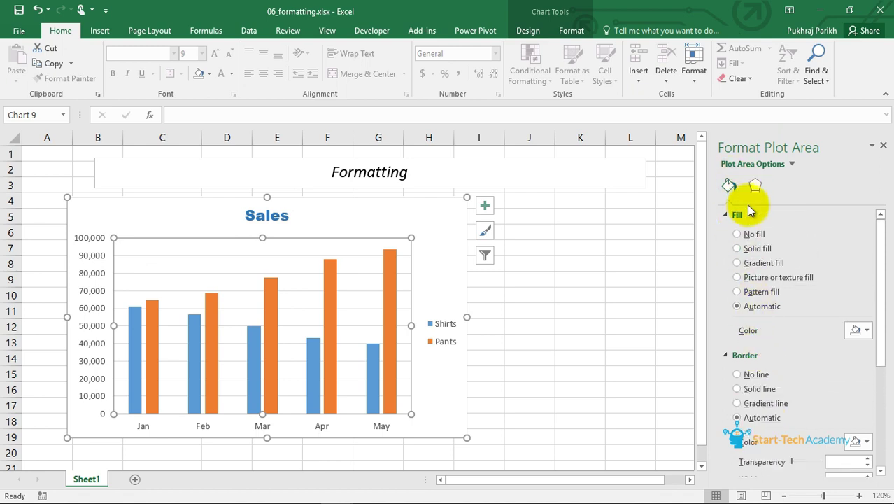
click(740, 248)
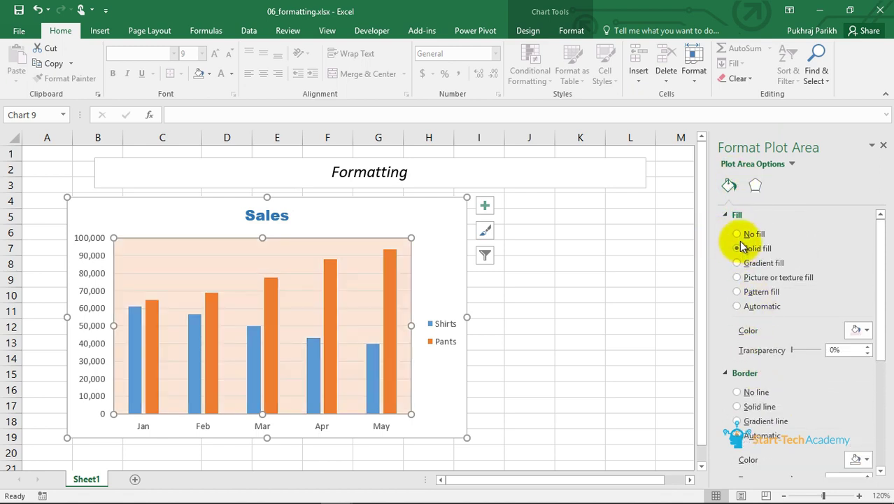
click(742, 234)
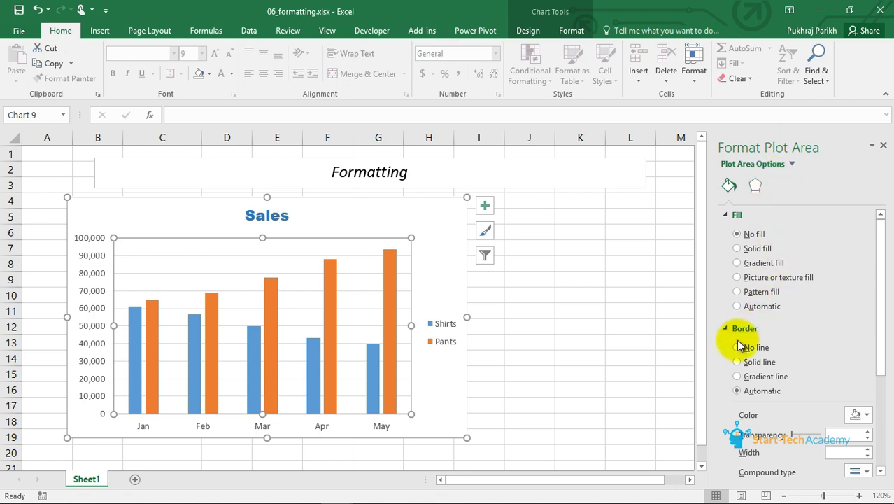
Set the Vertical (Value) Axis bounds to a minimum of 30000 and a maximum of 95000.
click(792, 164)
click(799, 252)
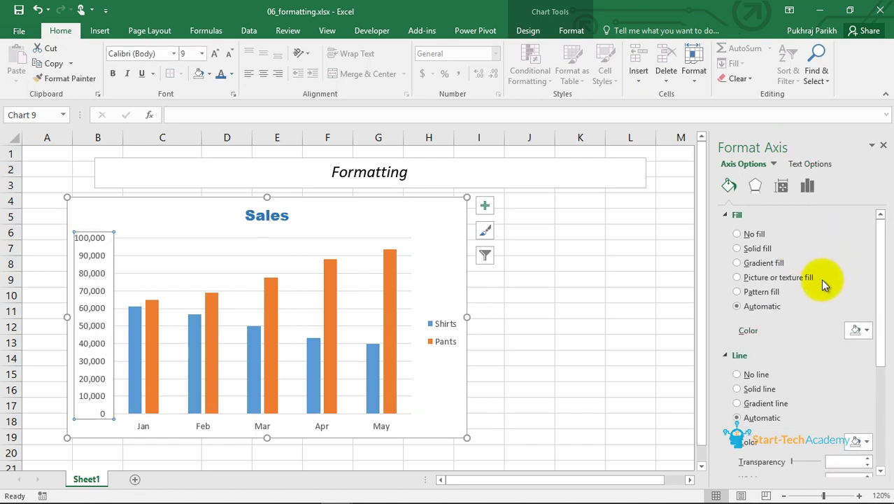
click(755, 187)
click(807, 188)
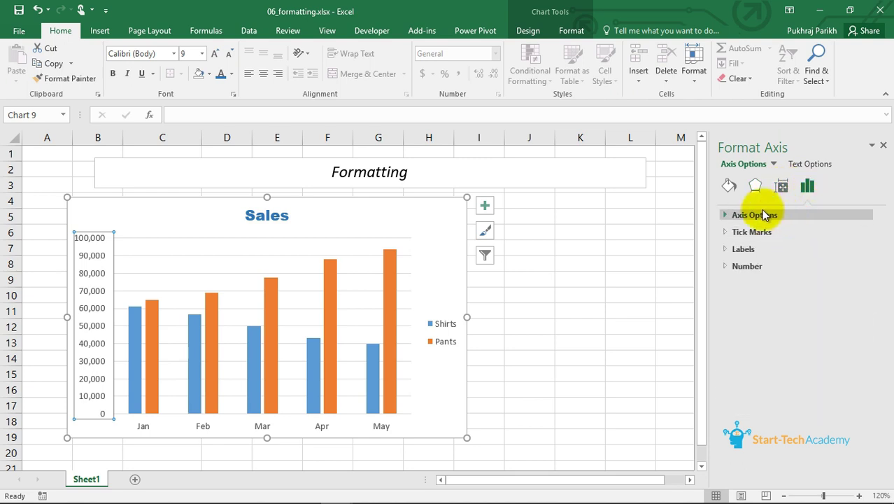
click(725, 214)
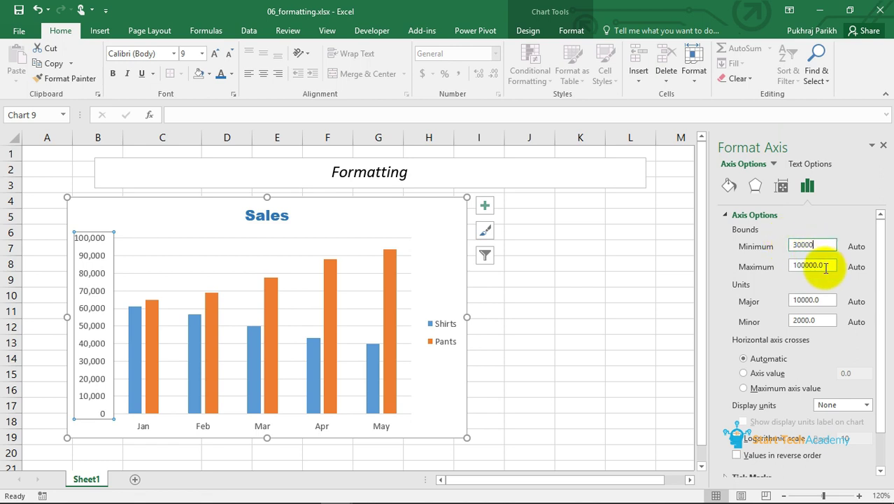
key(Tab)
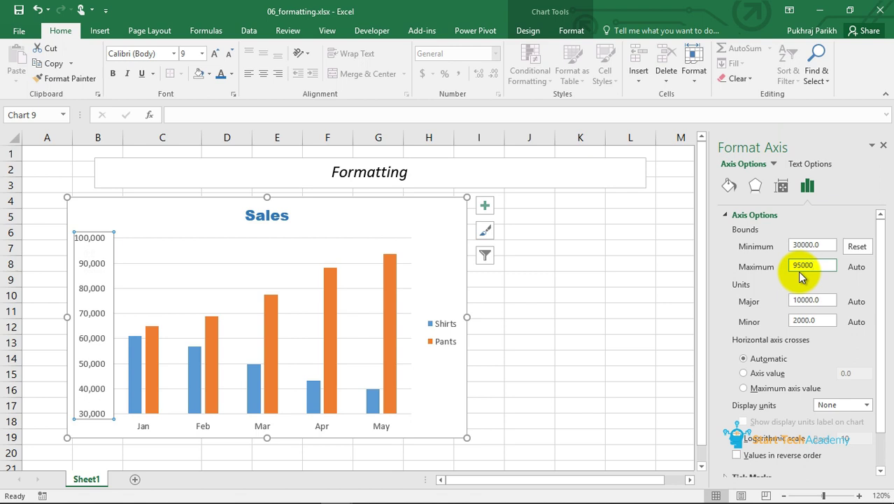
text(95000)
key(Return)
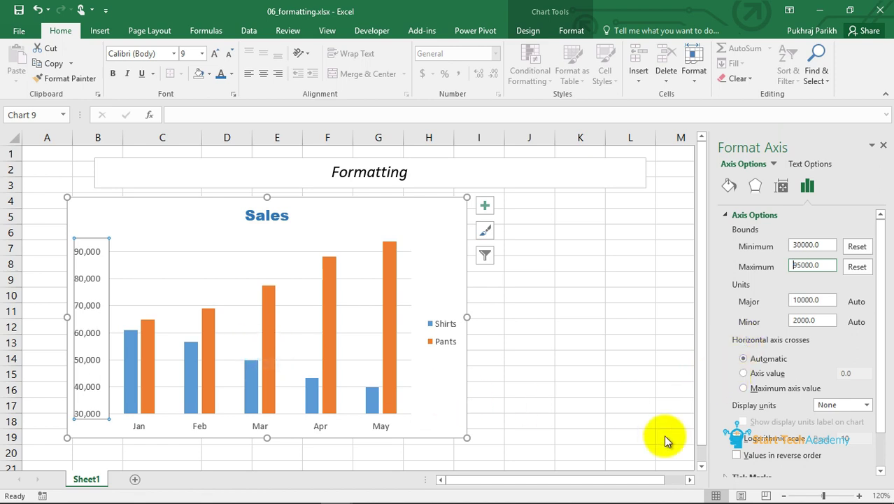
Show the vertical axis labels in the Number category with 2 decimal places.
click(726, 216)
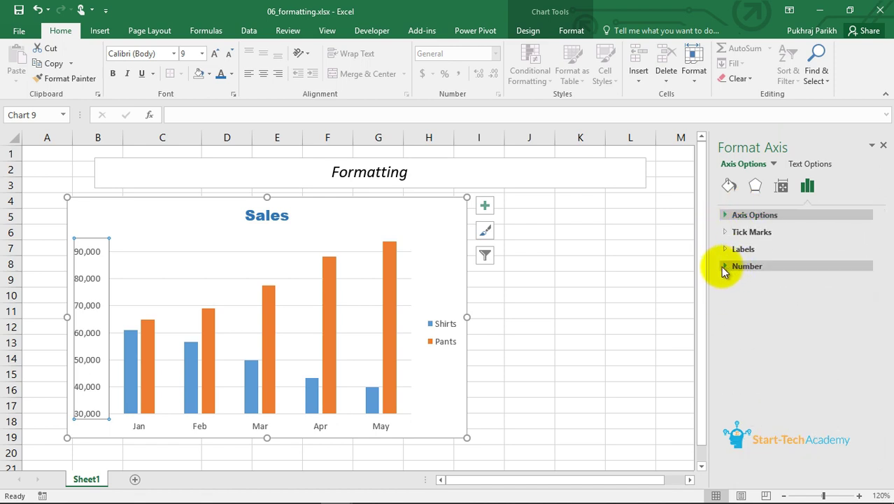
click(725, 267)
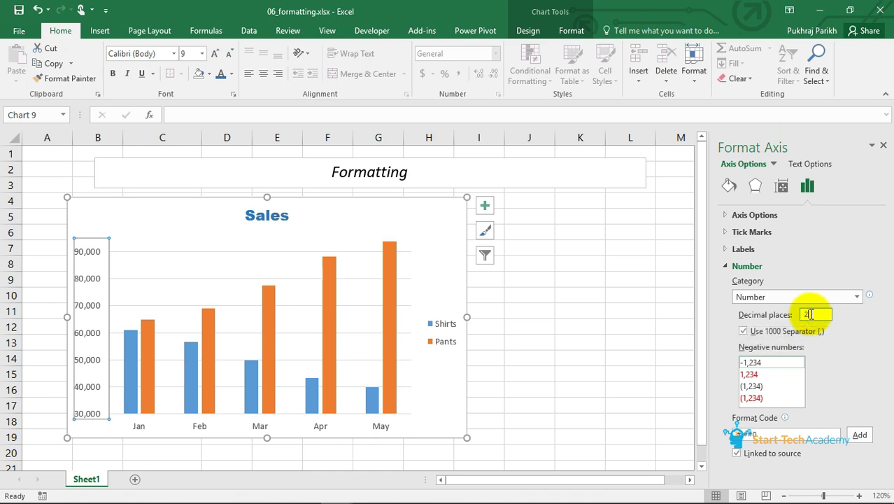
key(Return)
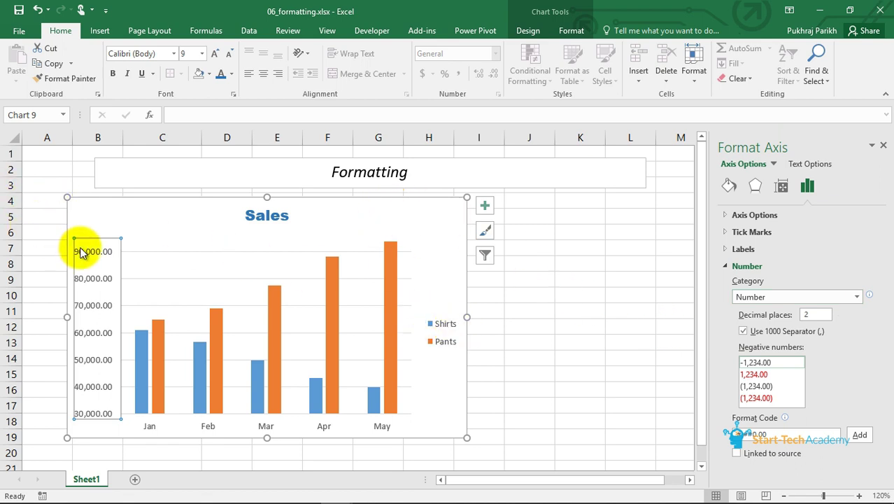
Change the vertical axis number format to Accounting with the $ symbol and 0 decimal places.
click(857, 297)
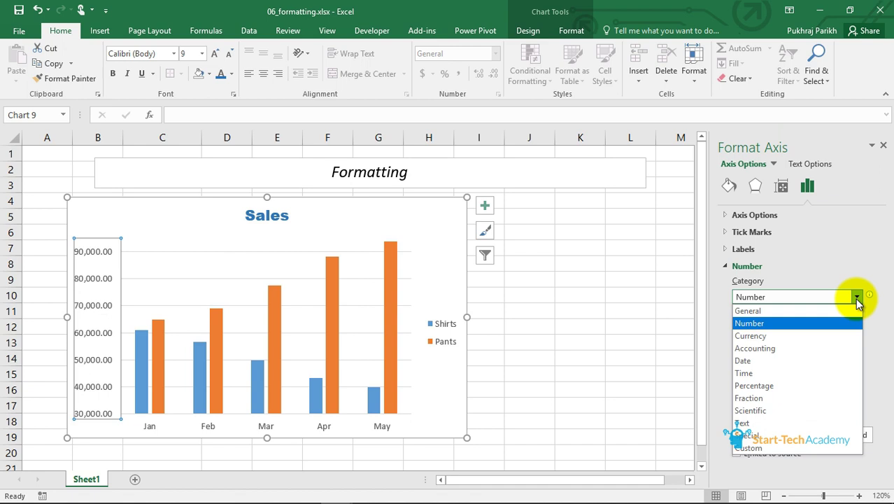
click(841, 348)
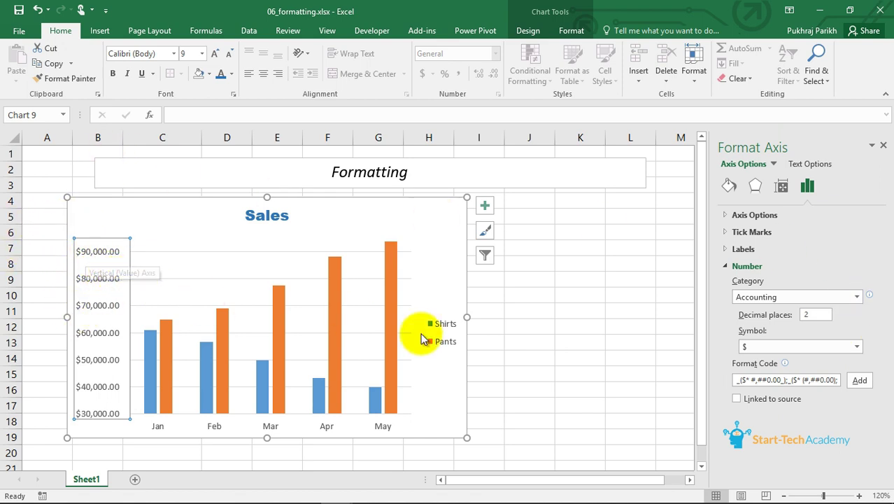
click(858, 348)
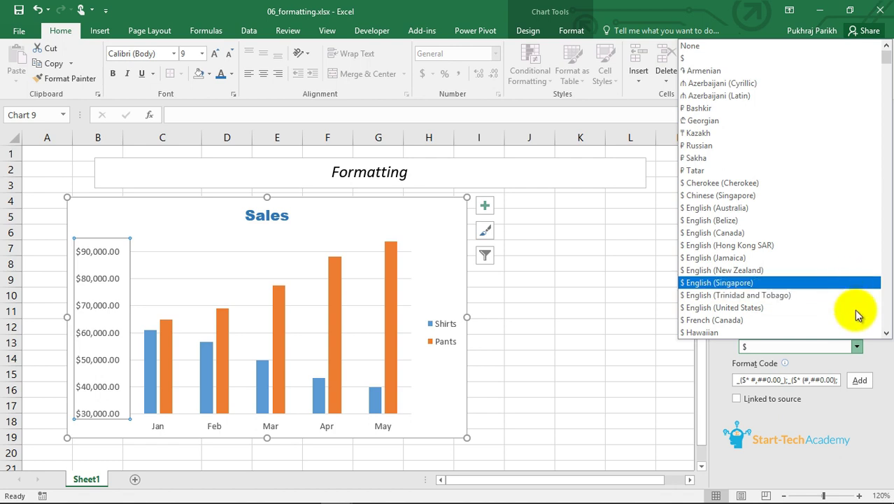
click(886, 370)
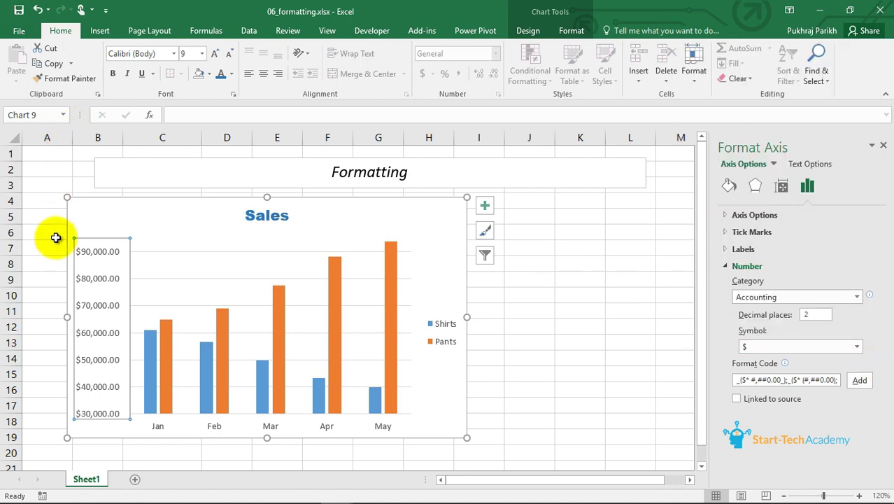
text(0)
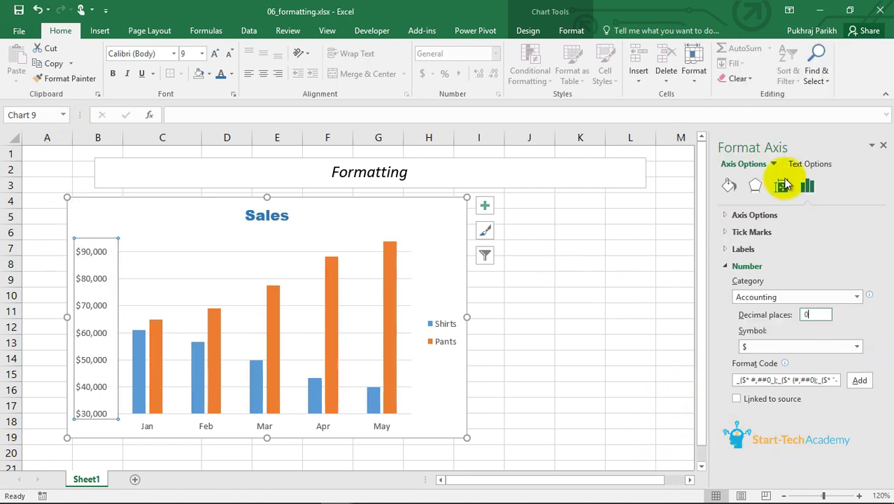
Give the Vertical (Value) Axis Major Gridlines a square-dotted dash type and a line width of 1.25 pt.
click(773, 164)
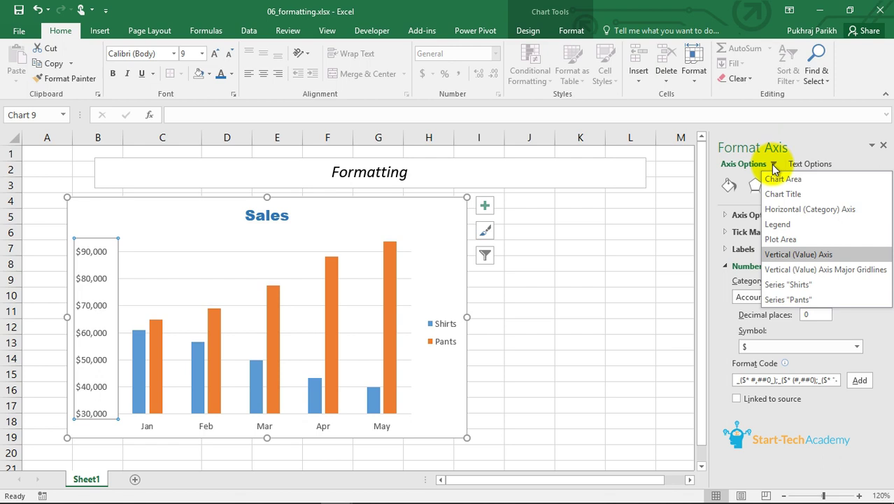
click(849, 270)
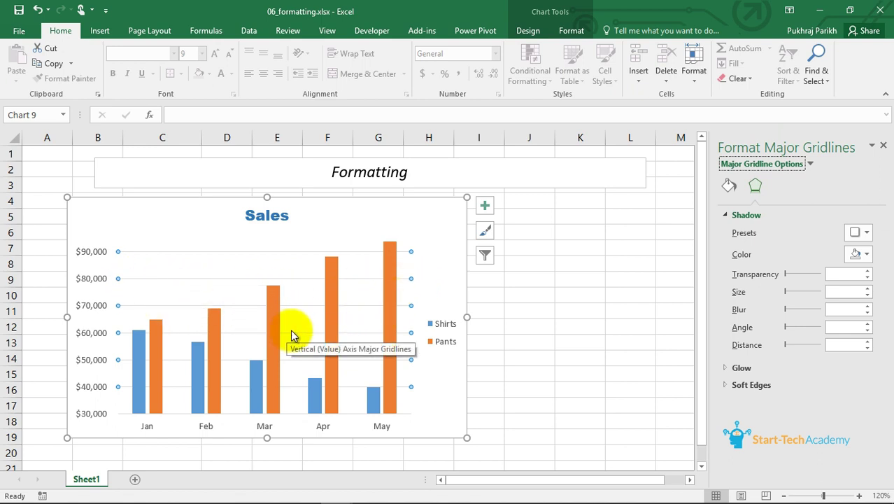
click(729, 187)
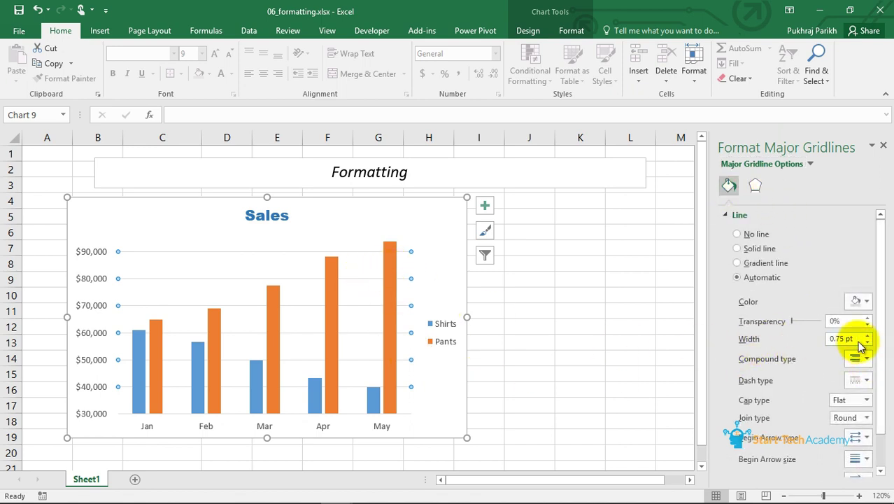
click(863, 380)
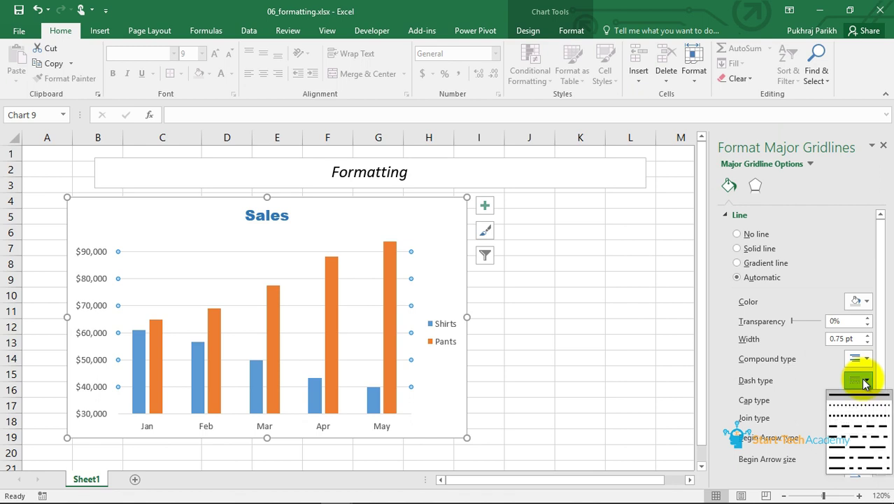
click(860, 415)
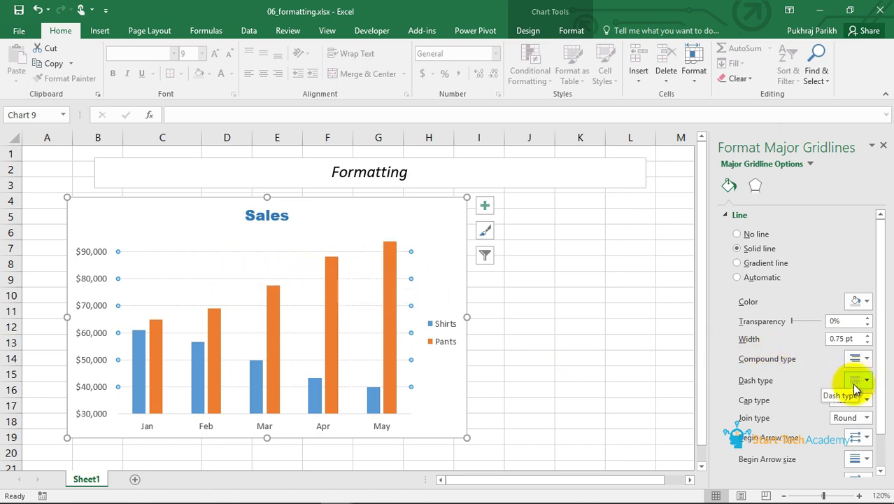
click(866, 336)
click(866, 336)
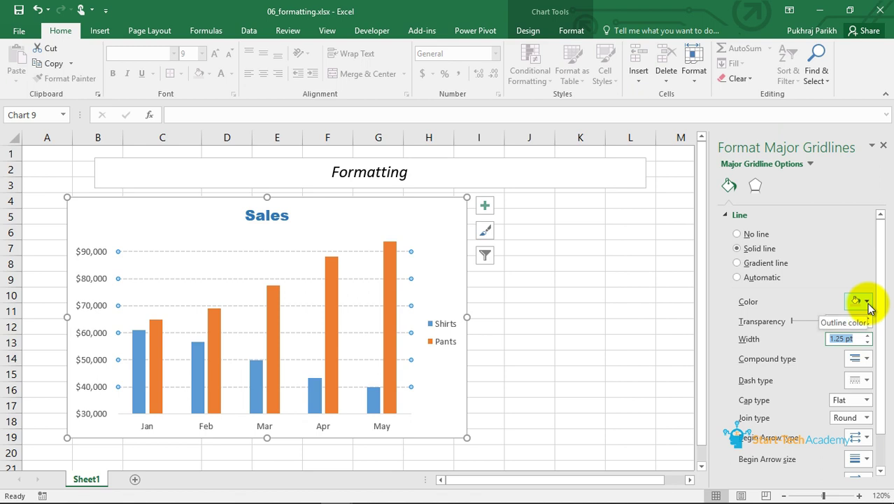
Try black as the color of the major gridlines and replace it with a gray theme color.
click(865, 302)
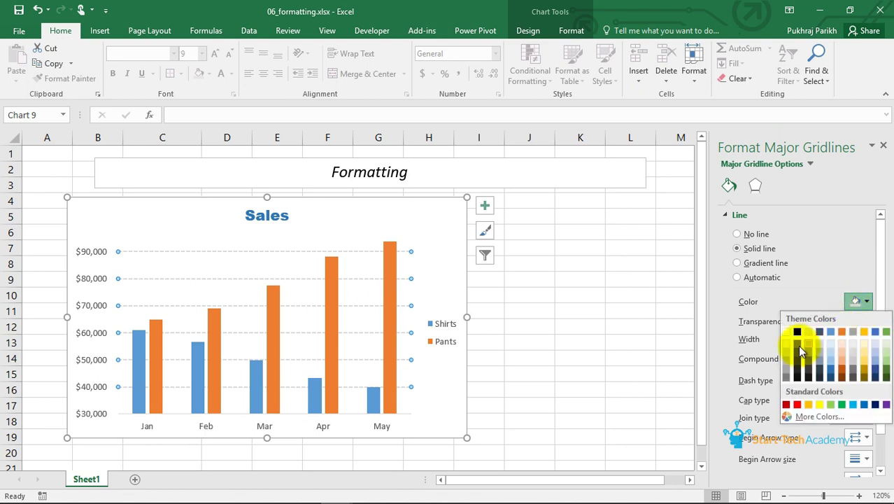
click(798, 332)
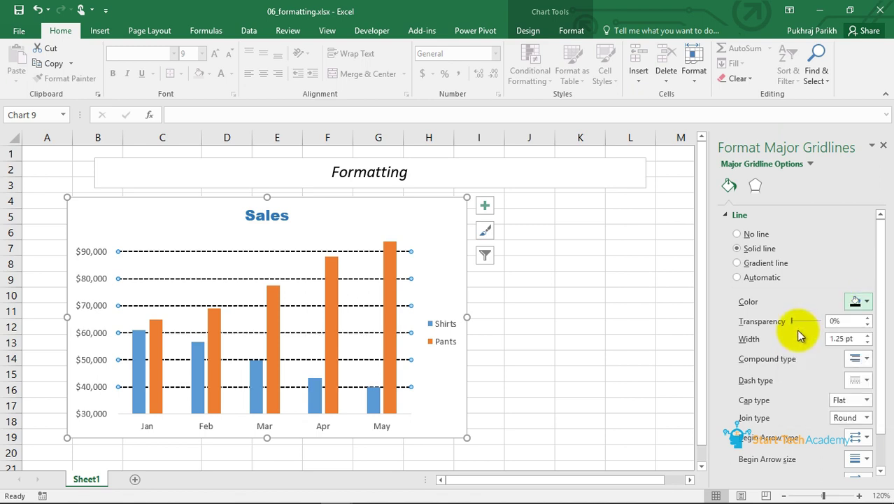
click(860, 302)
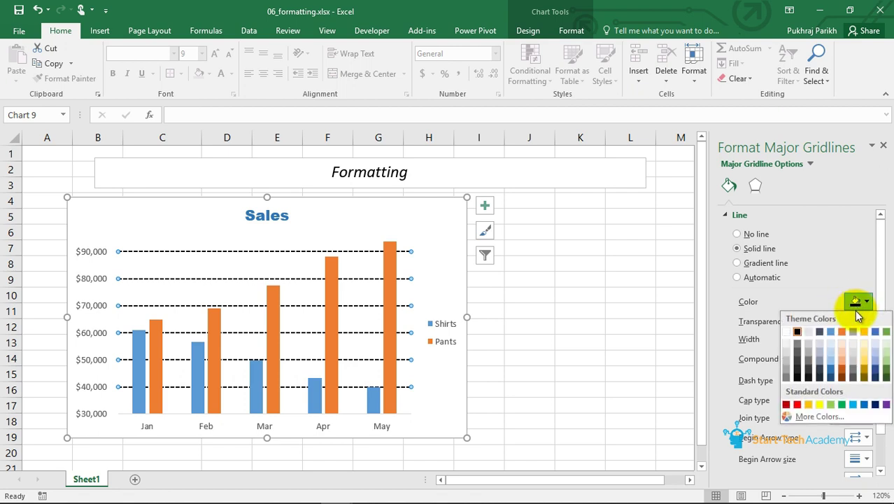
click(816, 353)
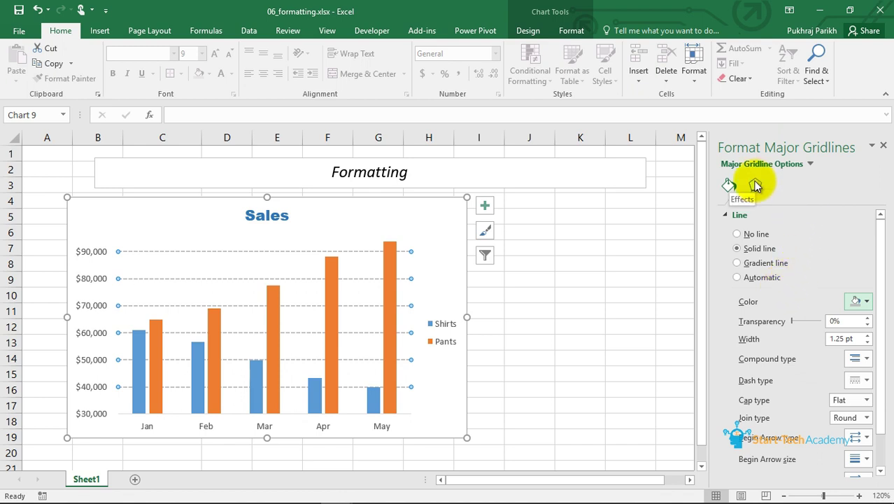
Select the "Shirts" series of the Sales chart and give its columns a solid green theme fill with 0% transparency.
click(811, 164)
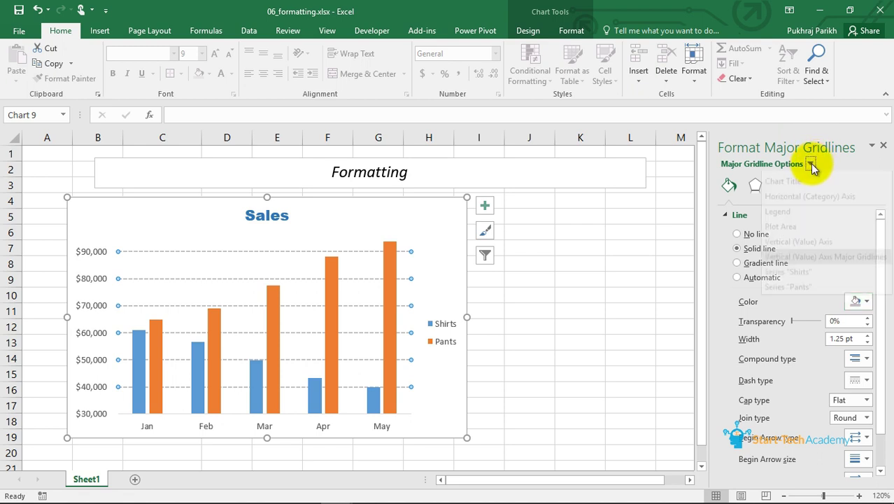
click(830, 284)
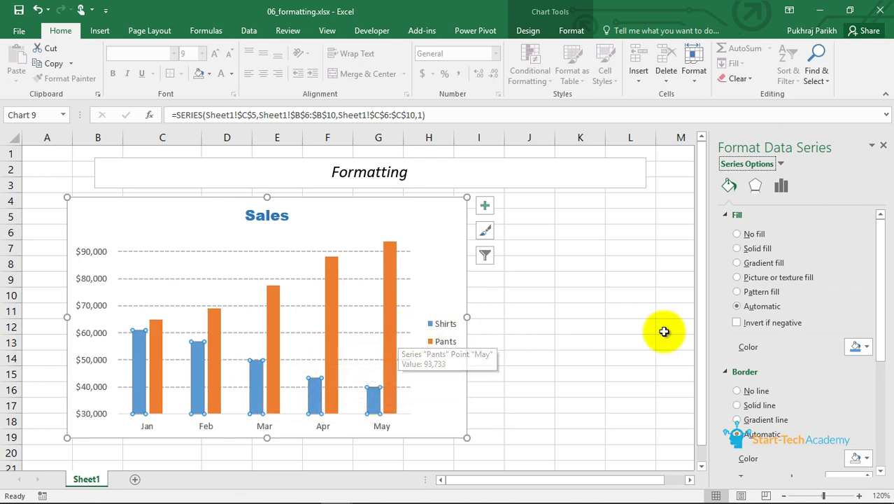
click(868, 348)
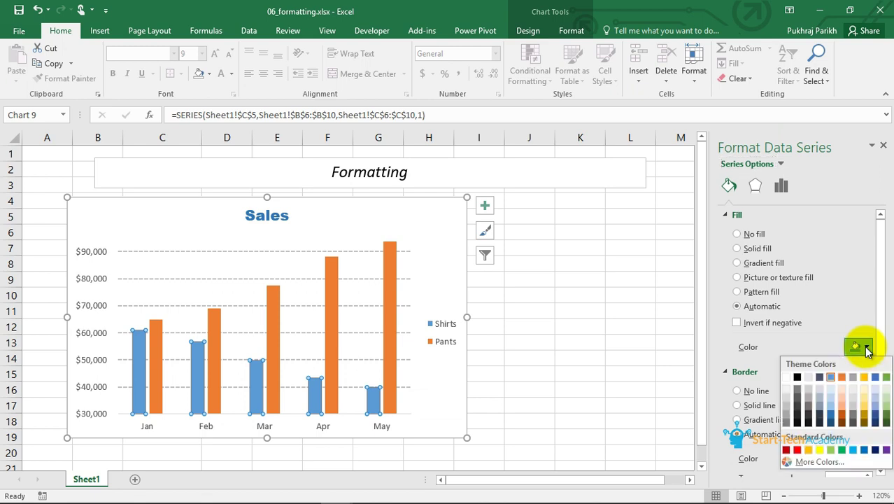
click(885, 378)
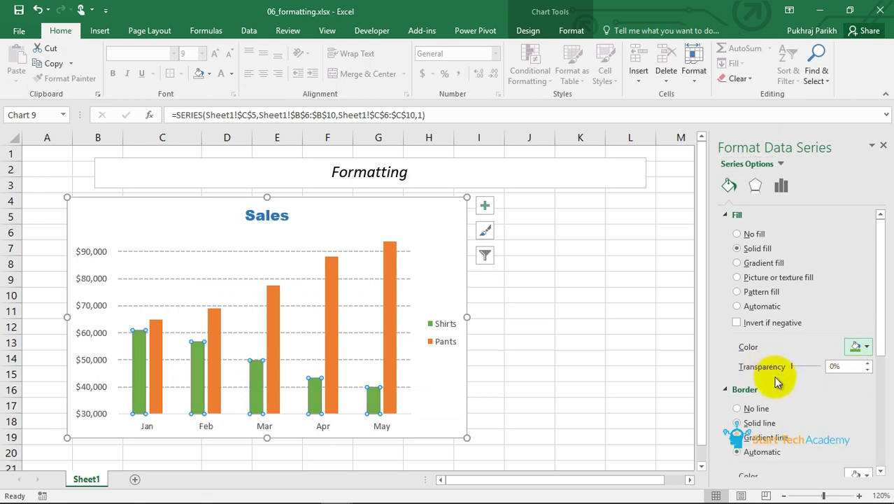
click(794, 366)
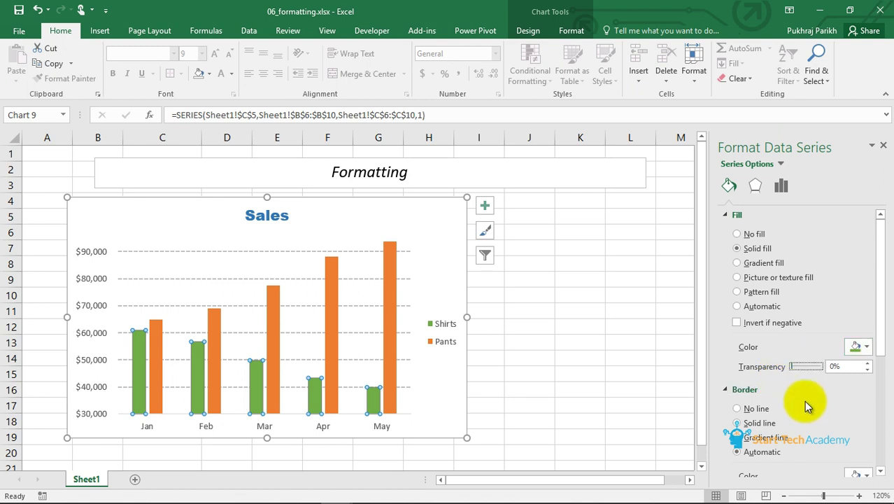
Try plotting the Shirts series on the secondary axis and return it to the primary axis.
click(782, 189)
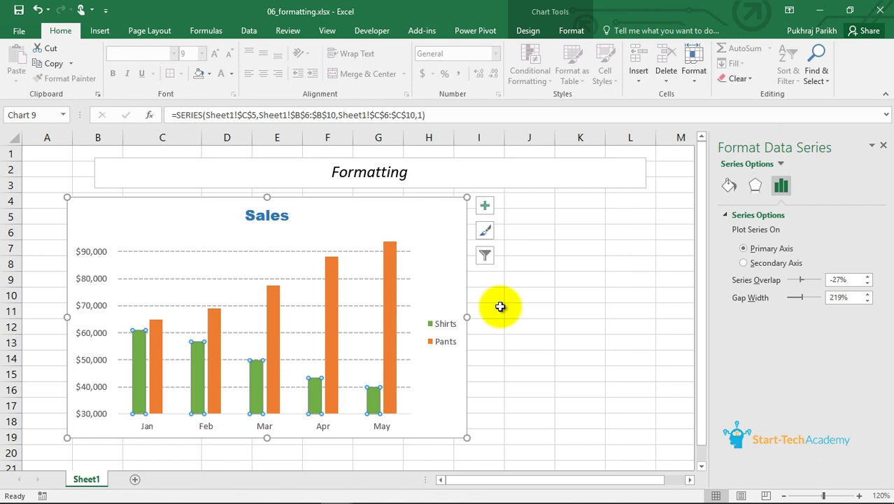
click(745, 264)
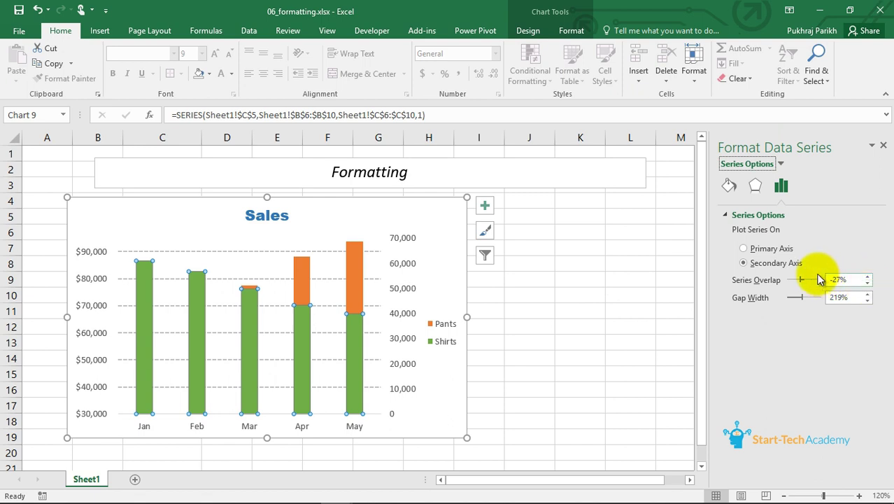
click(771, 249)
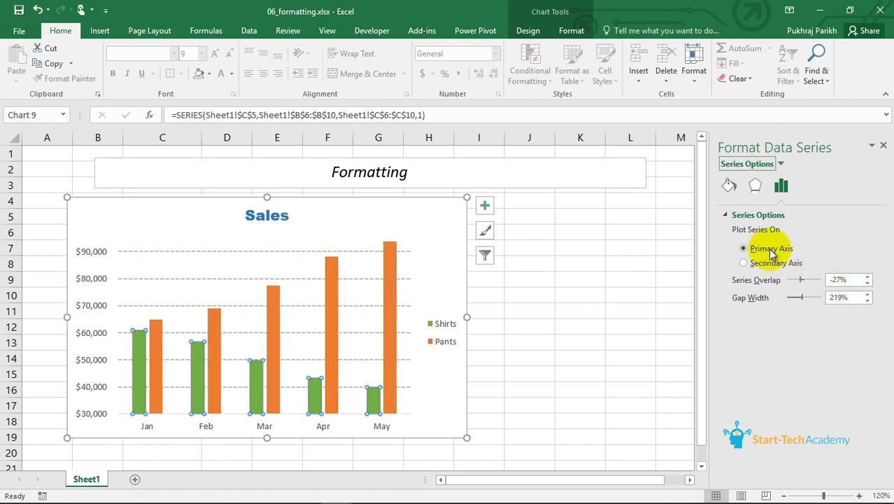
Set the series overlap of the Shirts and Pants columns to 0%.
double_click(868, 280)
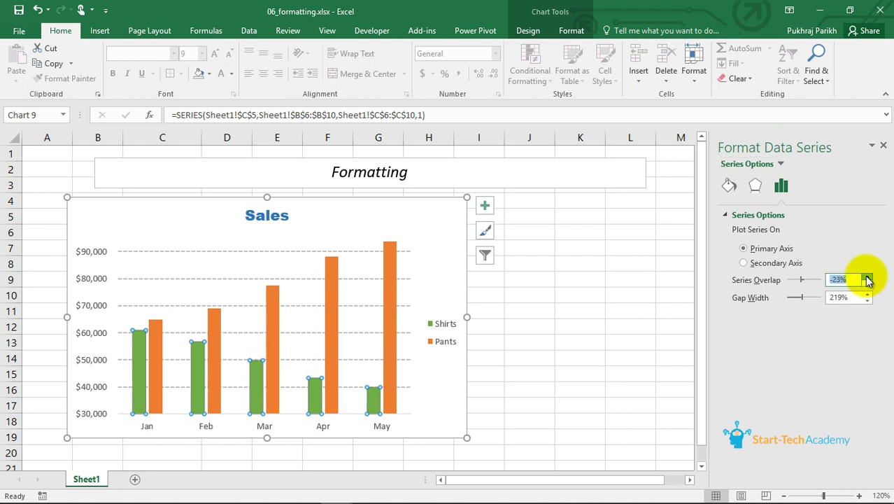
double_click(868, 280)
drag(868, 280, 867, 278)
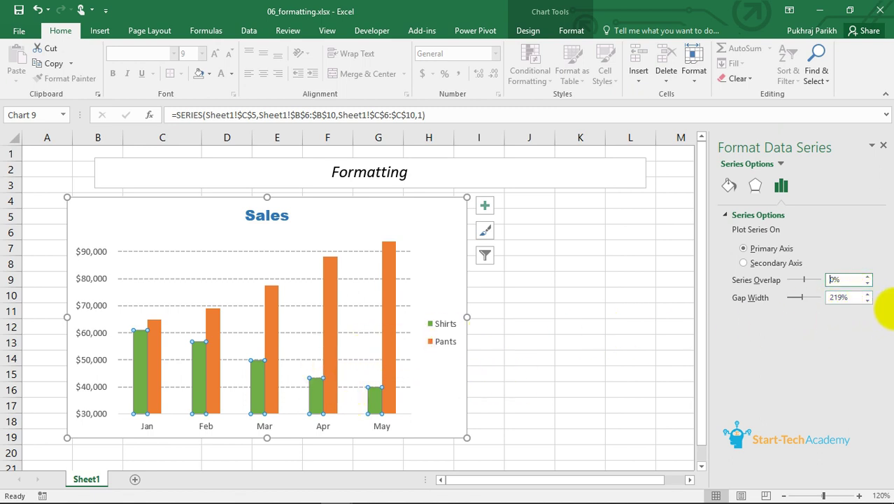
Try gap widths between 99% and 224% for the column groups and leave the gap width at 147%.
click(867, 295)
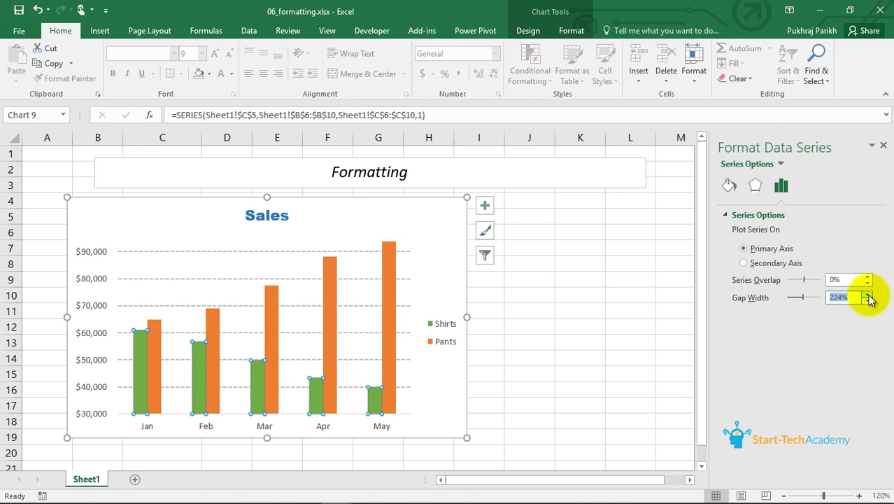
click(867, 301)
drag(867, 301, 867, 302)
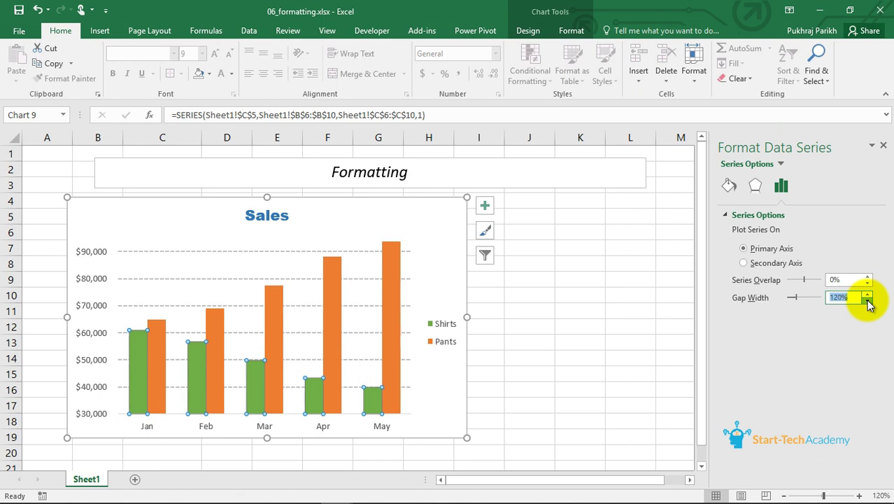
drag(867, 302, 867, 302)
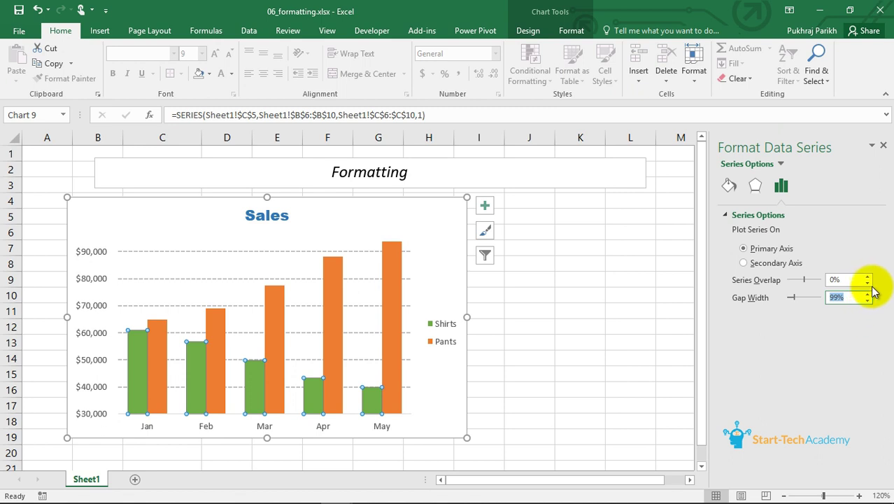
drag(870, 297, 878, 298)
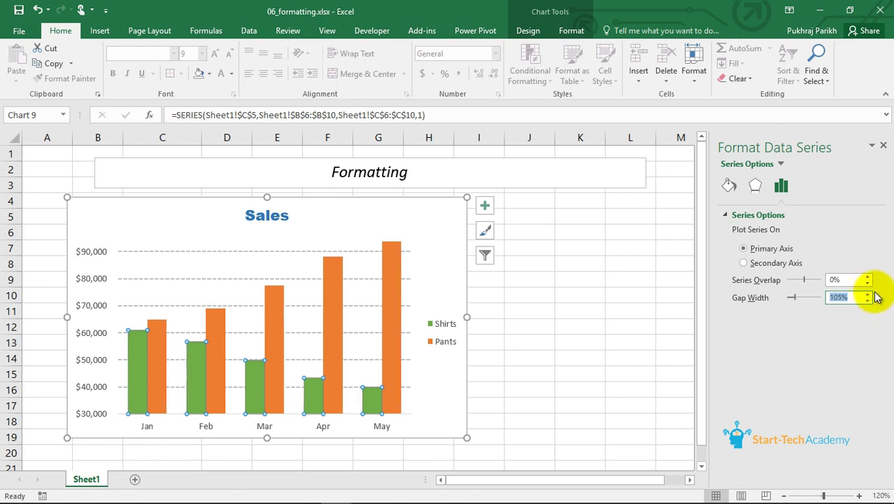
click(868, 296)
drag(868, 296, 867, 298)
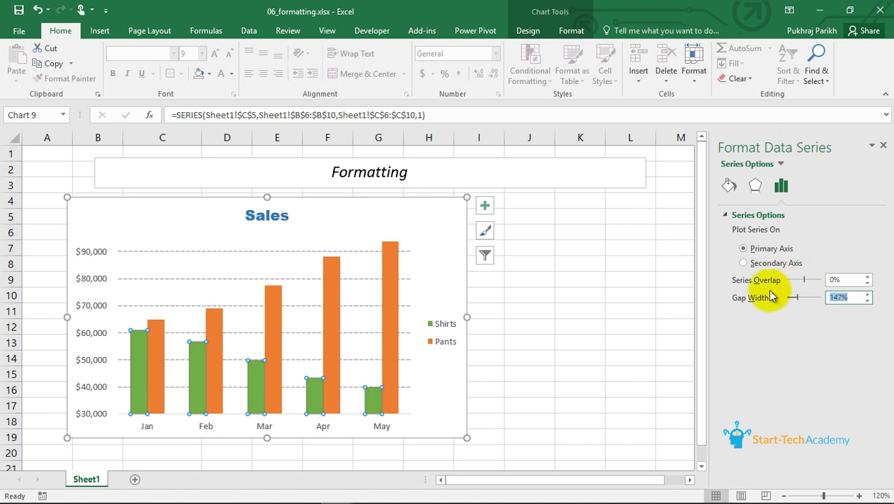
Try overlapping the Shirts and Pants columns by 9%, and set the series overlap to -17%.
click(868, 277)
click(868, 277)
click(868, 277)
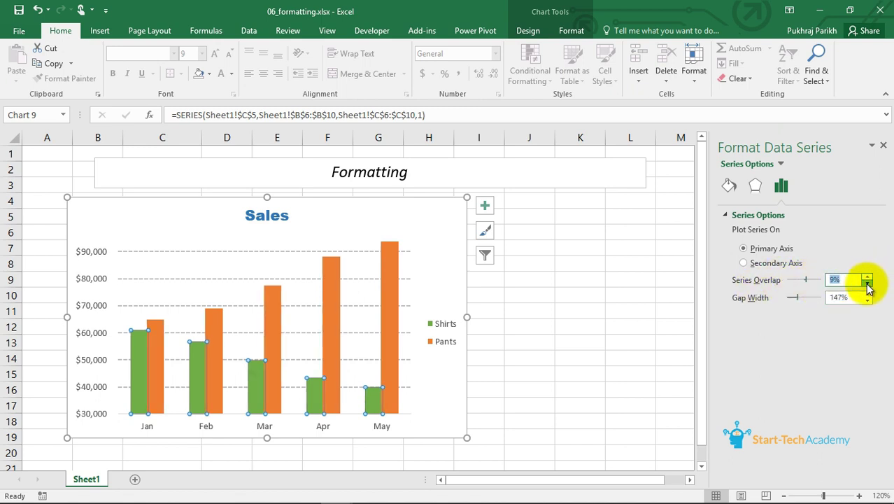
click(868, 277)
click(868, 283)
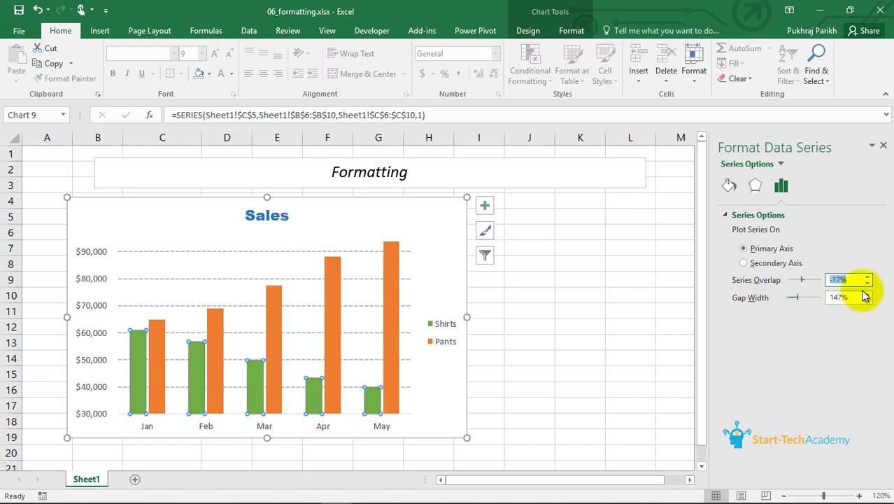
Adjust the gap width between the column groups, ending at 93%.
click(868, 302)
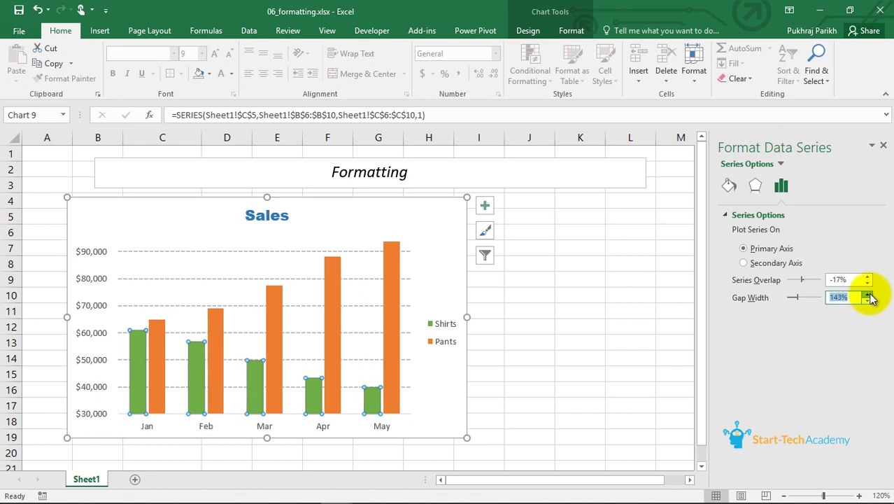
click(869, 295)
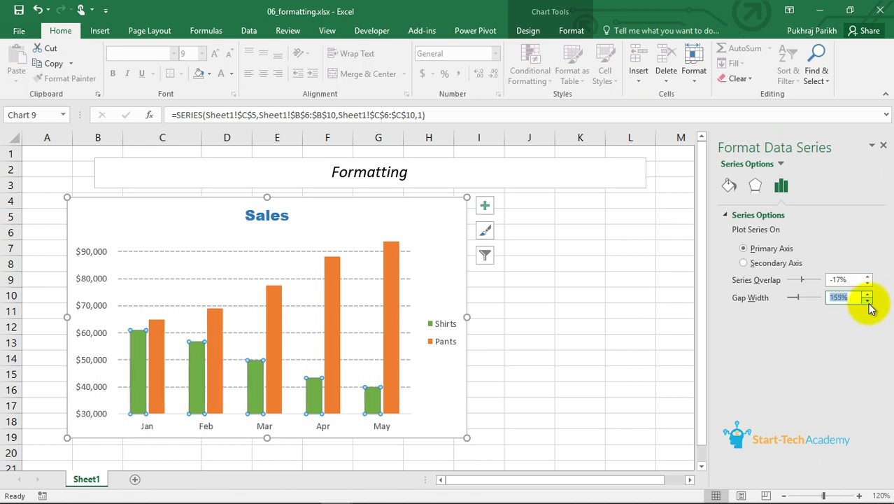
click(867, 301)
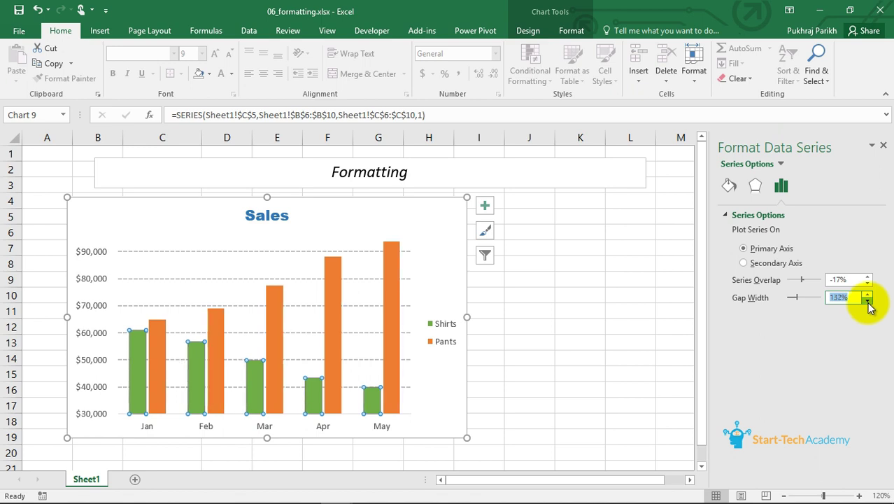
click(867, 302)
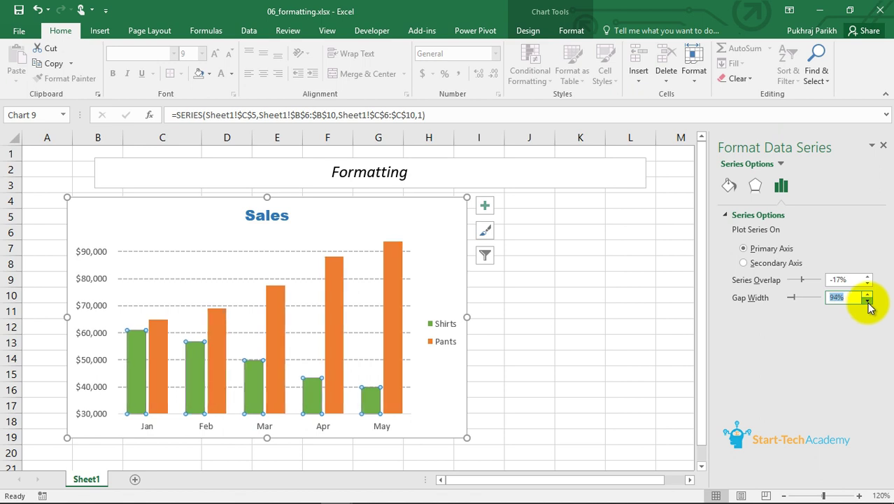
click(867, 301)
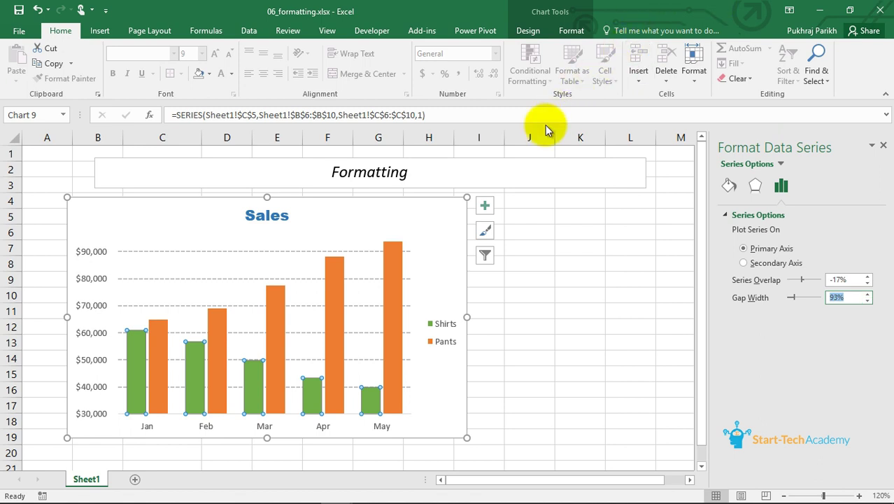
Add a primary horizontal axis title to the Sales chart and open the Horizontal (Category) Axis Title's fill and line options.
click(485, 205)
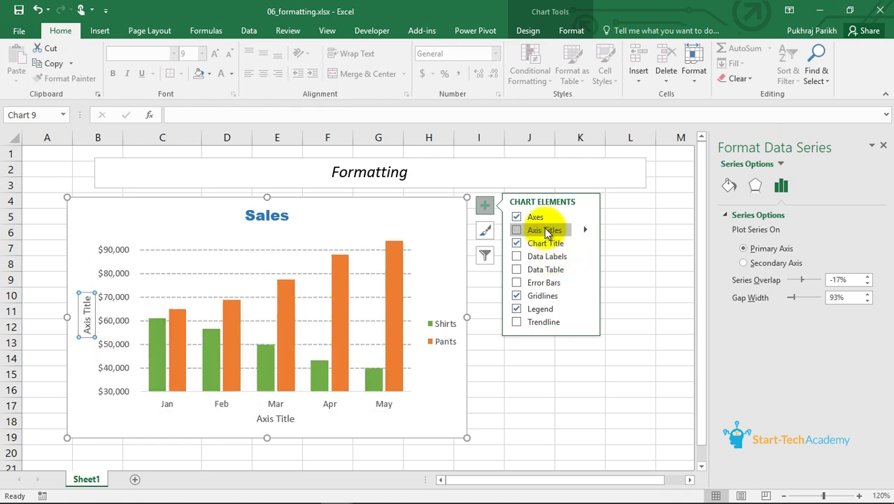
click(585, 230)
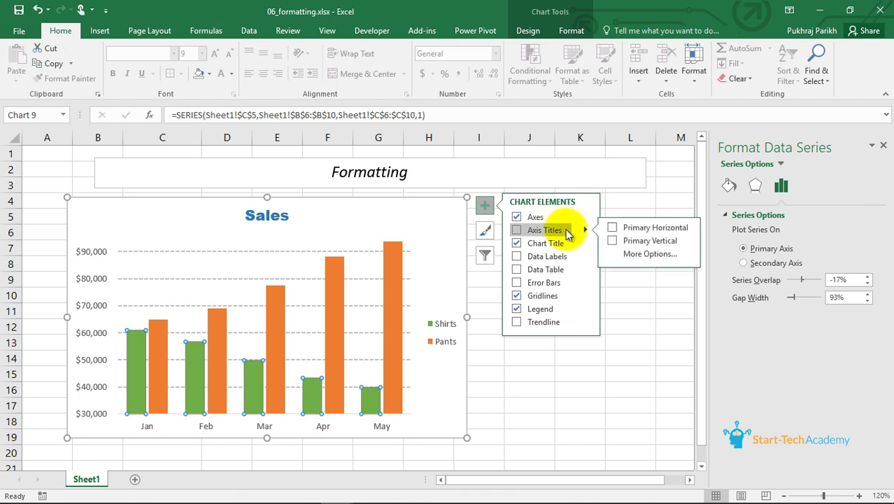
click(640, 231)
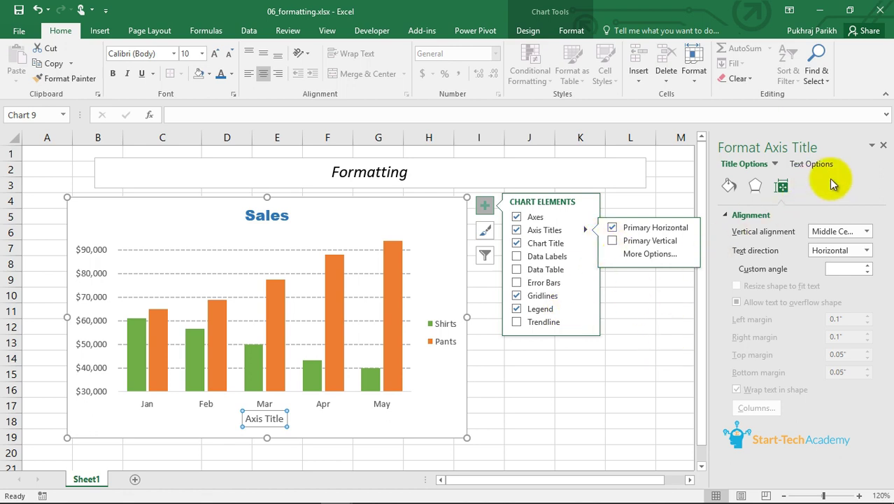
click(775, 165)
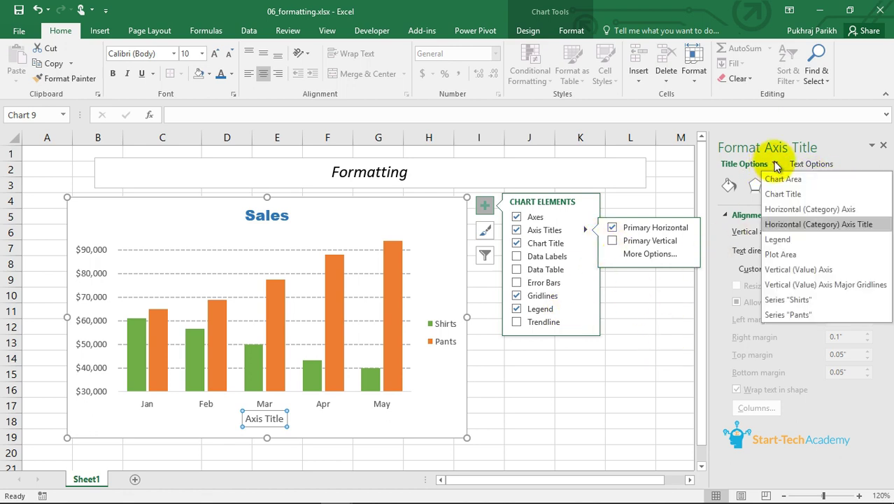
click(809, 224)
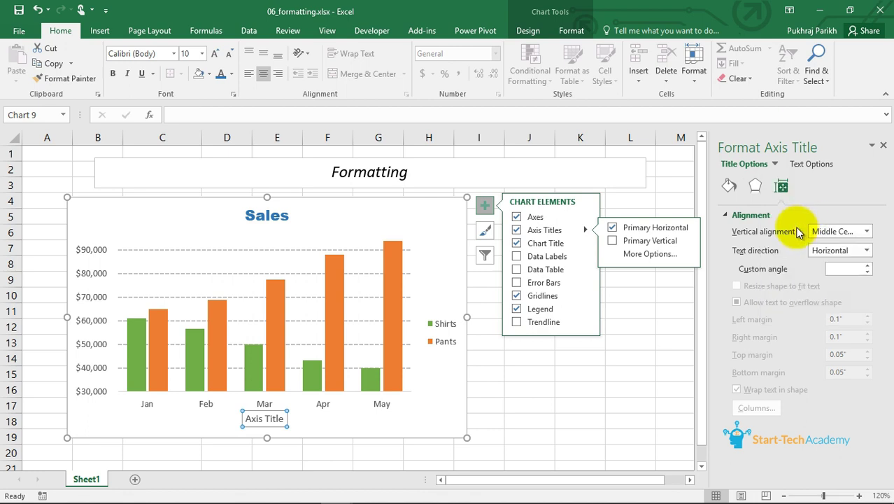
click(732, 187)
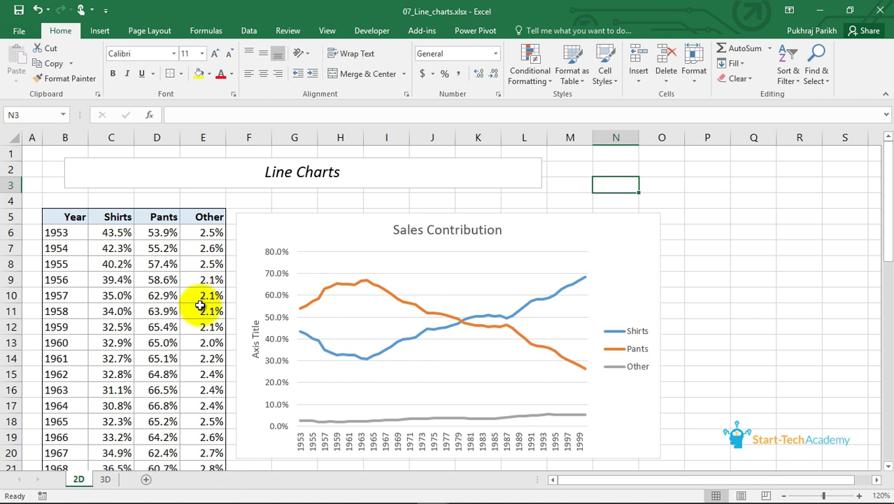
Examine the Sales Contribution line chart's year axis and the Shirts, Pants and Other percentages in the data table from 1953 to 2000.
click(395, 443)
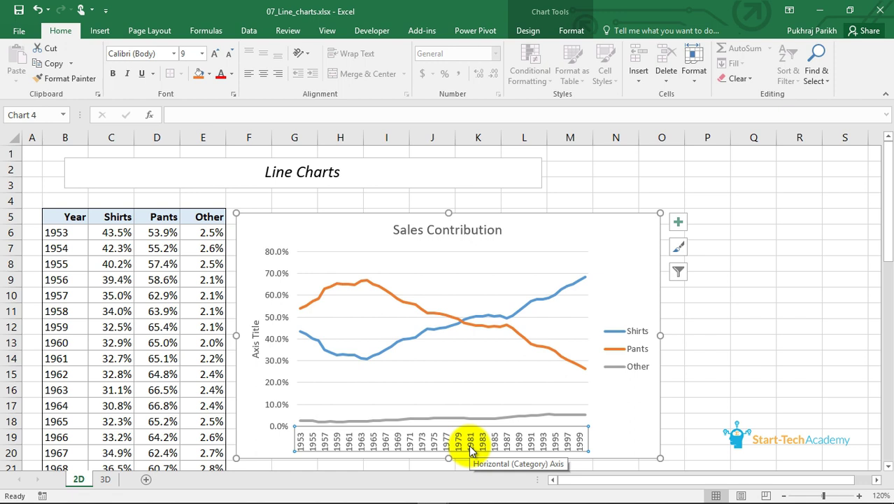
click(115, 233)
click(158, 232)
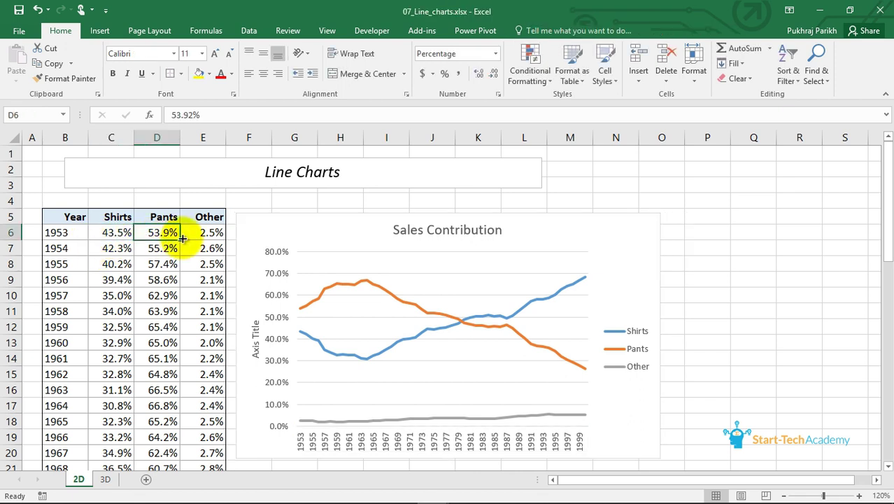
click(189, 236)
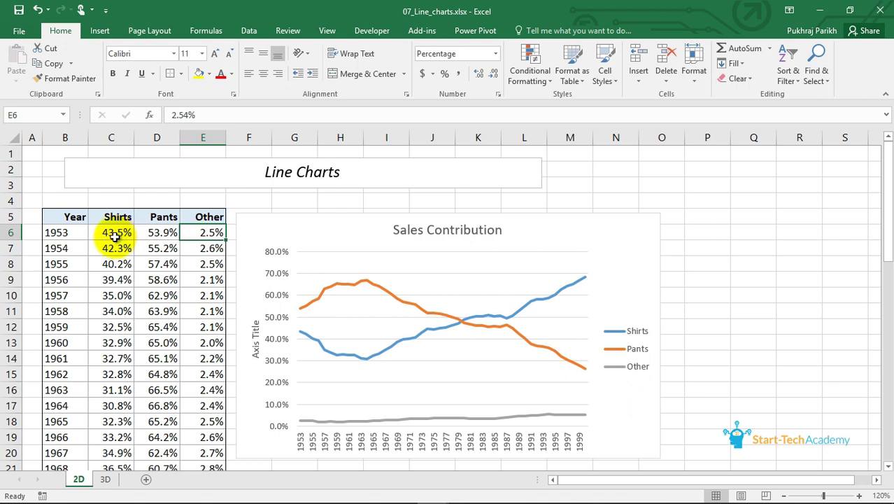
click(56, 233)
click(107, 233)
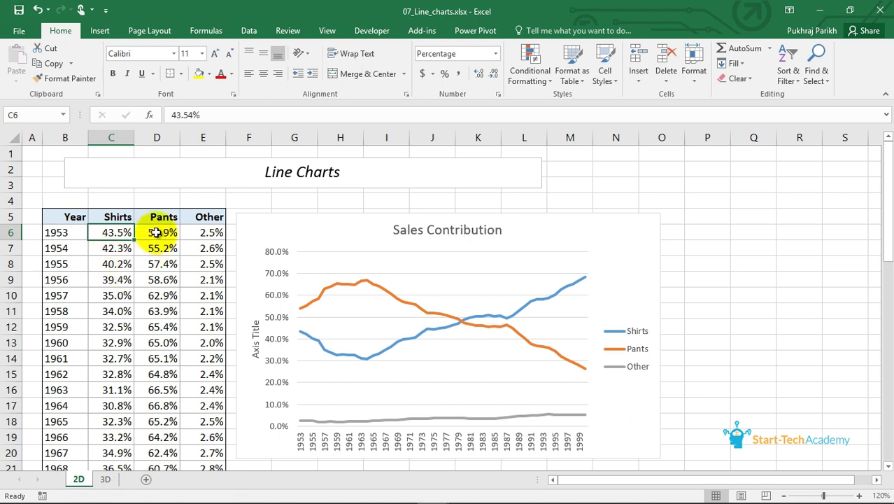
scroll(94, 257, down, 8)
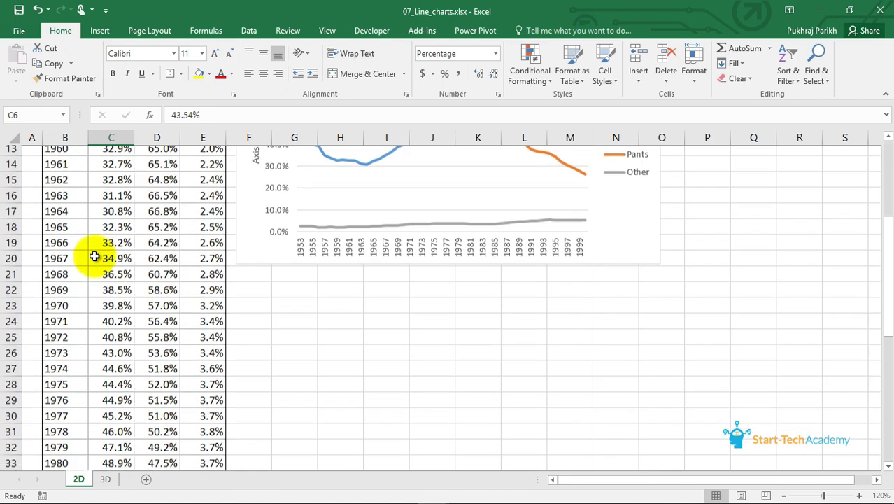
scroll(96, 427, down, 3)
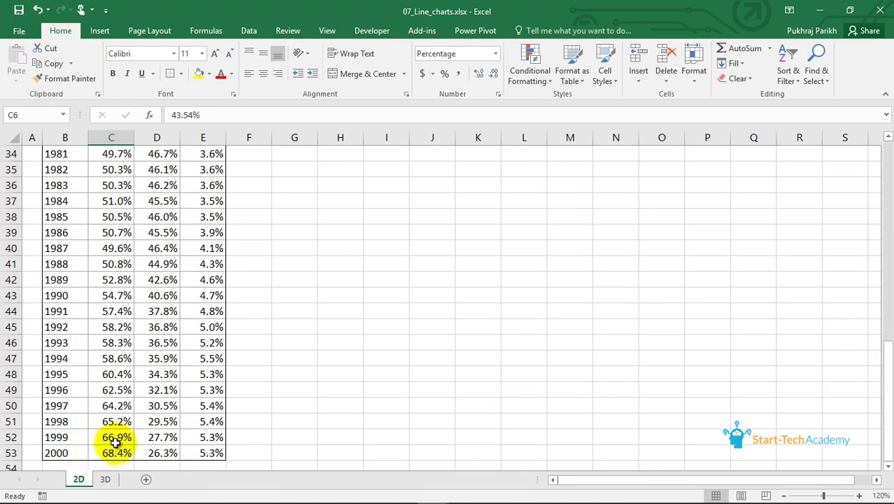
scroll(128, 429, up, 7)
scroll(128, 428, up, 4)
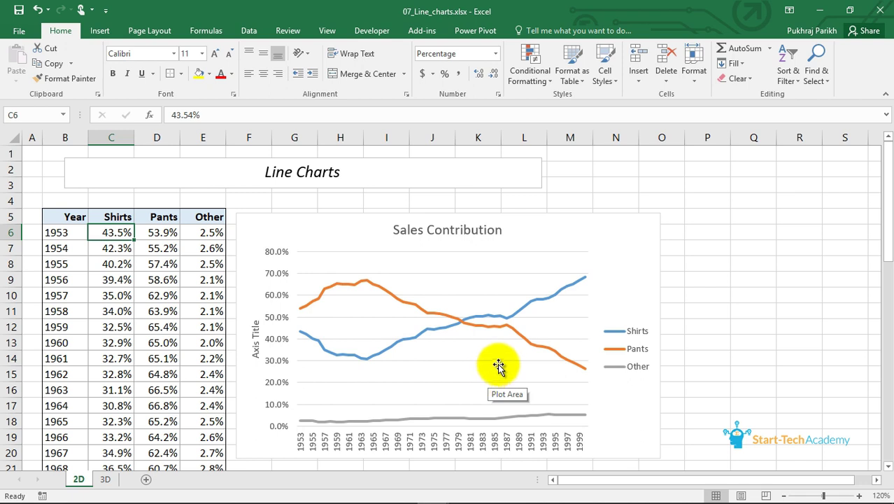
Delete the Sales Contribution chart and insert the recommended Line chart from range B5:E53, placed beside the top of the table.
click(642, 233)
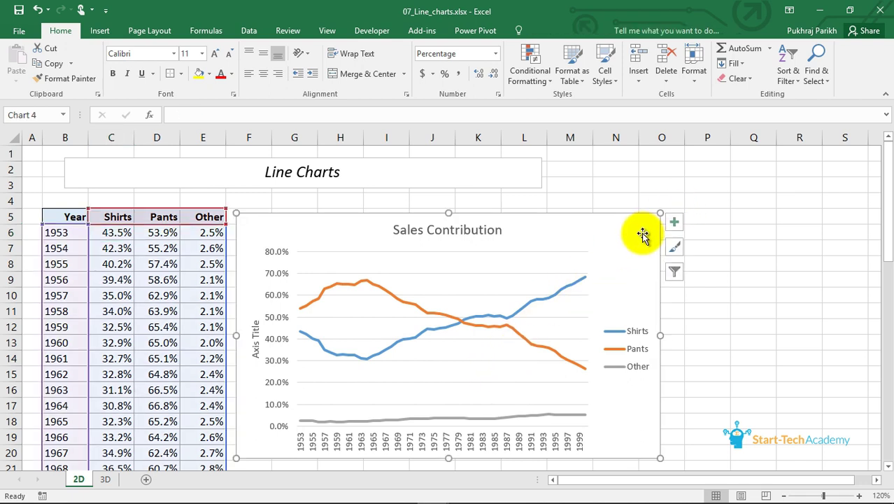
key(Delete)
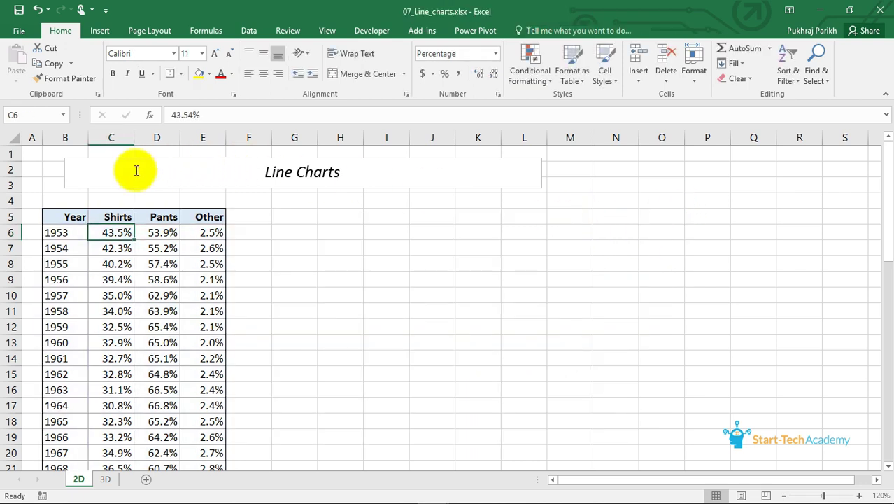
click(72, 217)
key(ctrl+shift+Right)
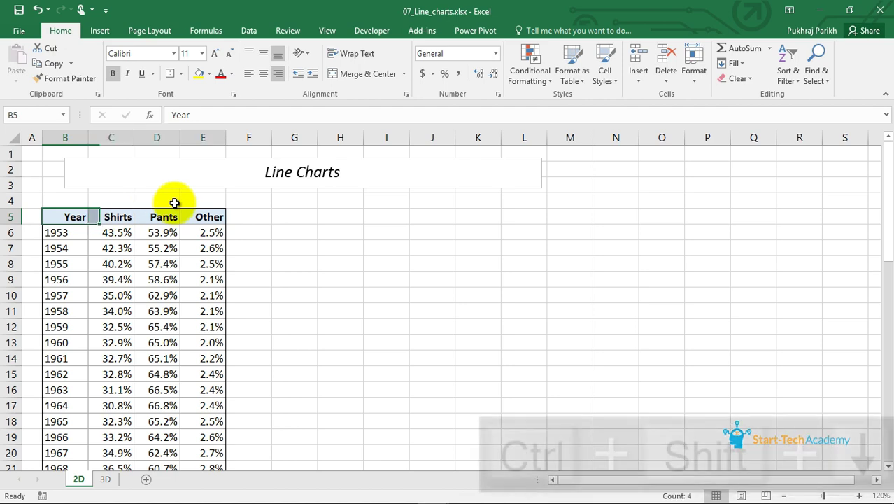
key(ctrl+shift+Down)
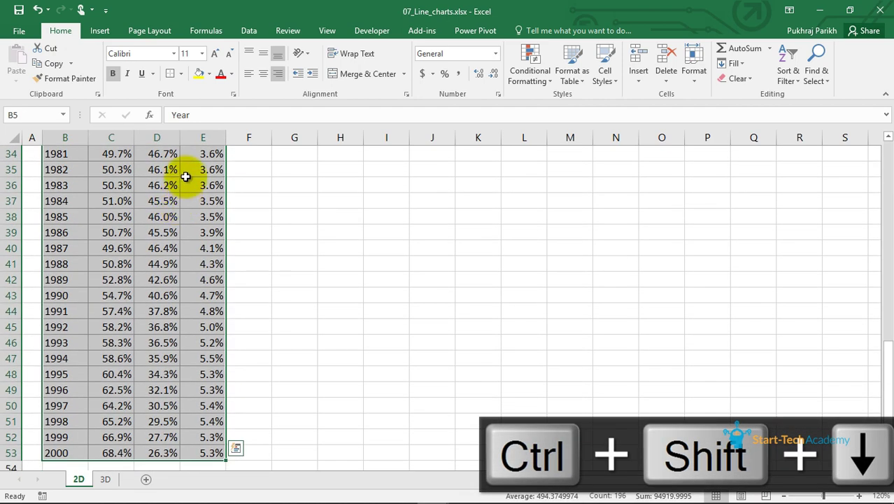
click(99, 32)
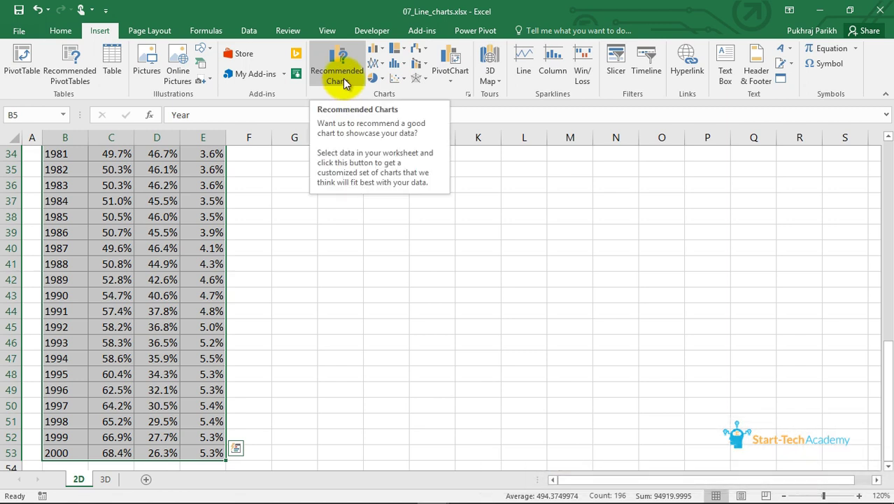
click(376, 62)
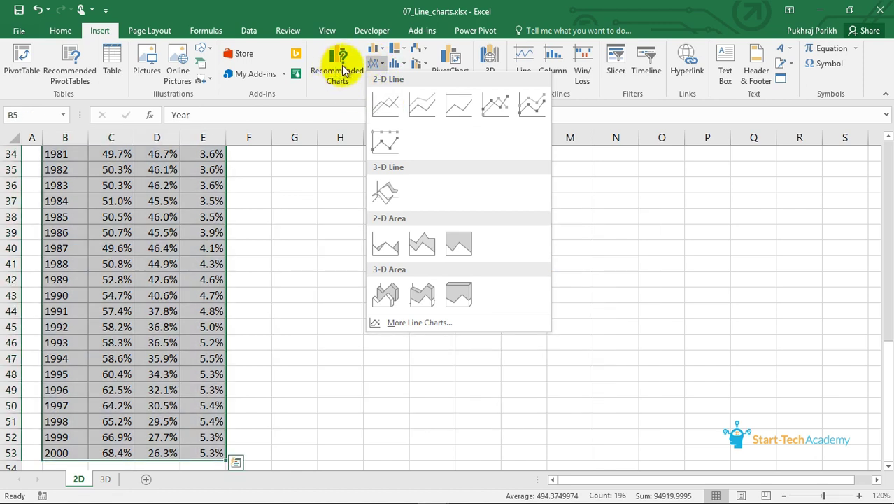
click(373, 62)
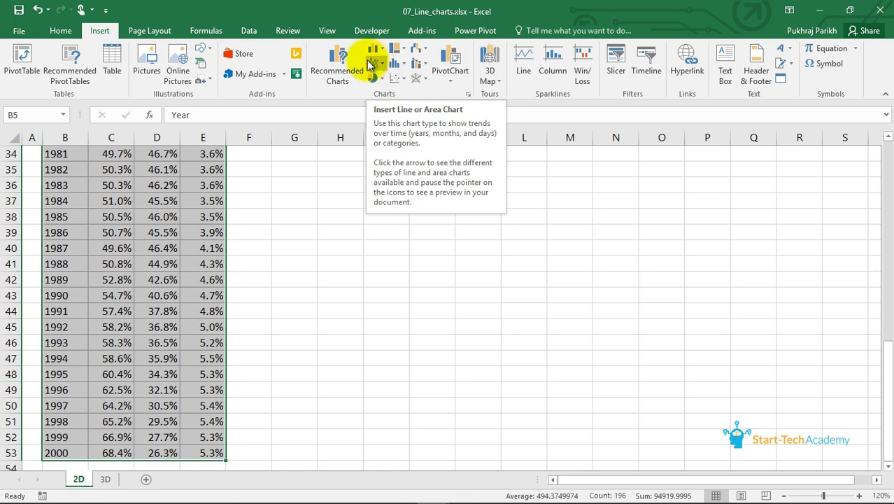
click(338, 65)
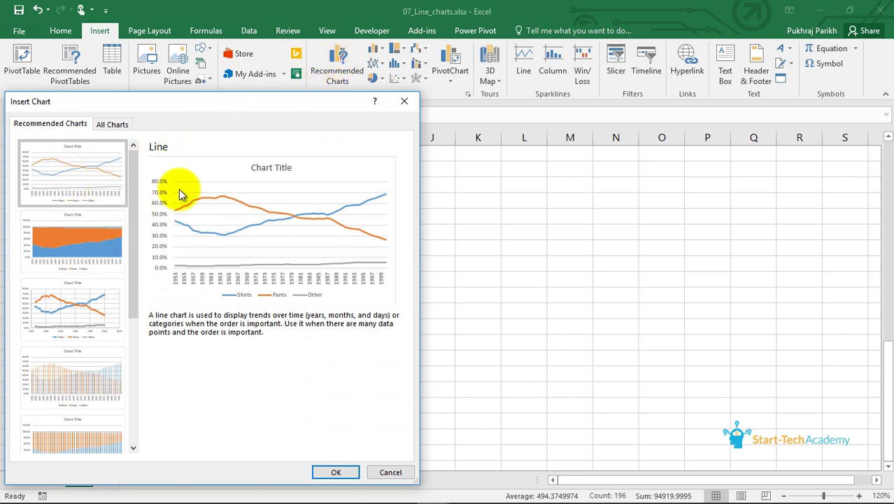
click(337, 474)
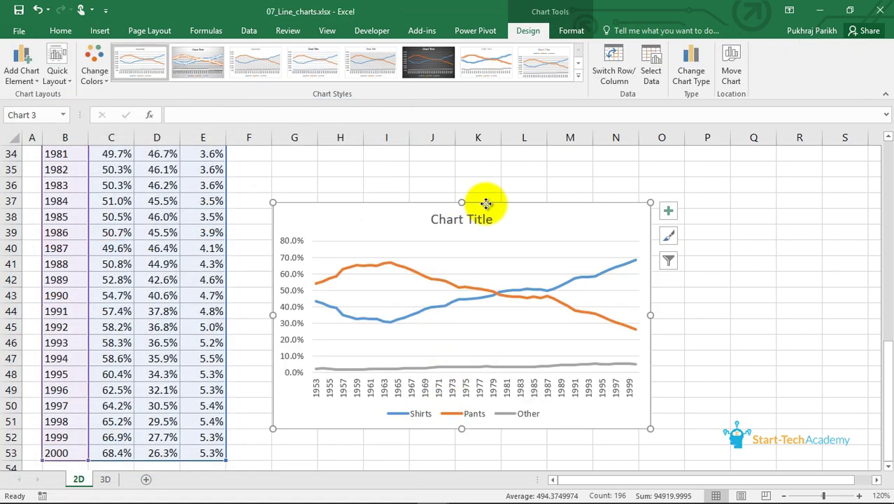
mouse_move(487, 196)
mouse_down()
mouse_move(490, 138)
mouse_move(481, 159)
mouse_move(479, 110)
mouse_move(487, 206)
mouse_up()
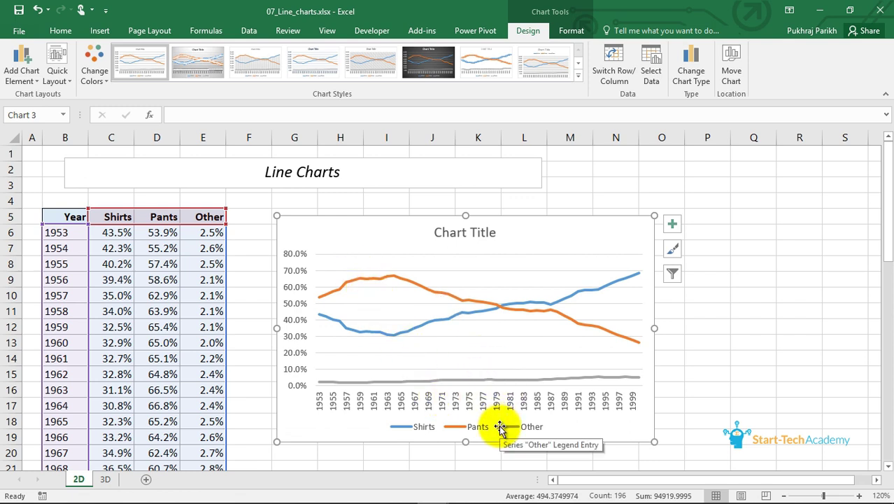
Open the new chart's data source and review the name and value ranges of the Shirts series.
click(505, 311)
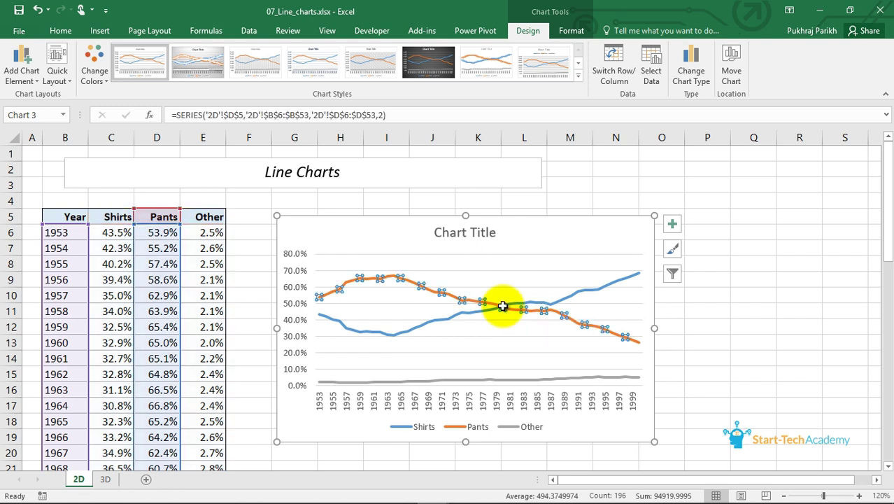
click(650, 67)
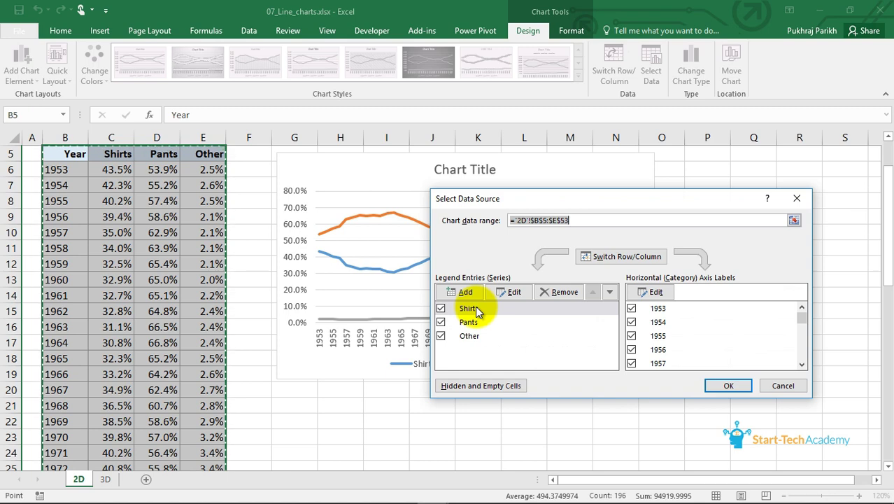
click(472, 309)
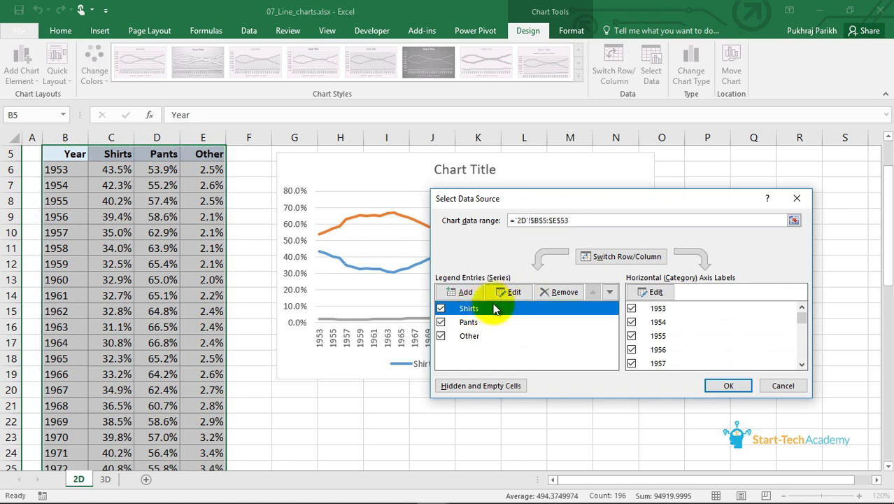
click(515, 292)
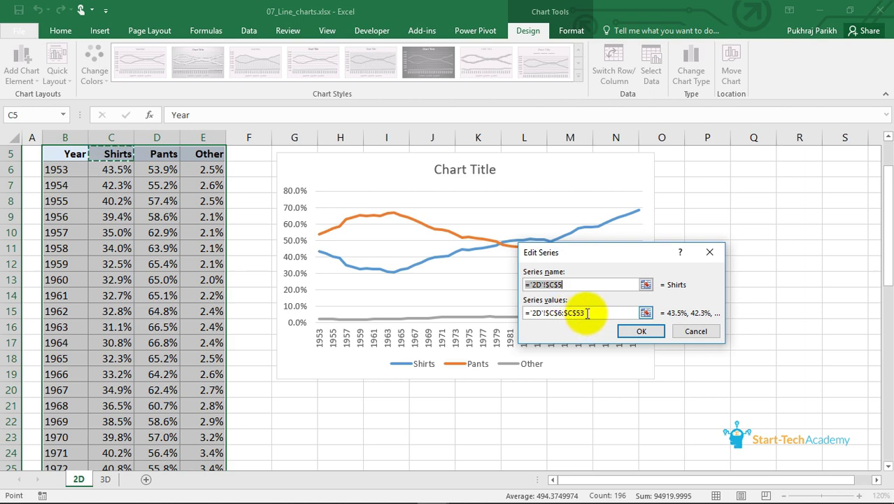
click(645, 332)
click(497, 323)
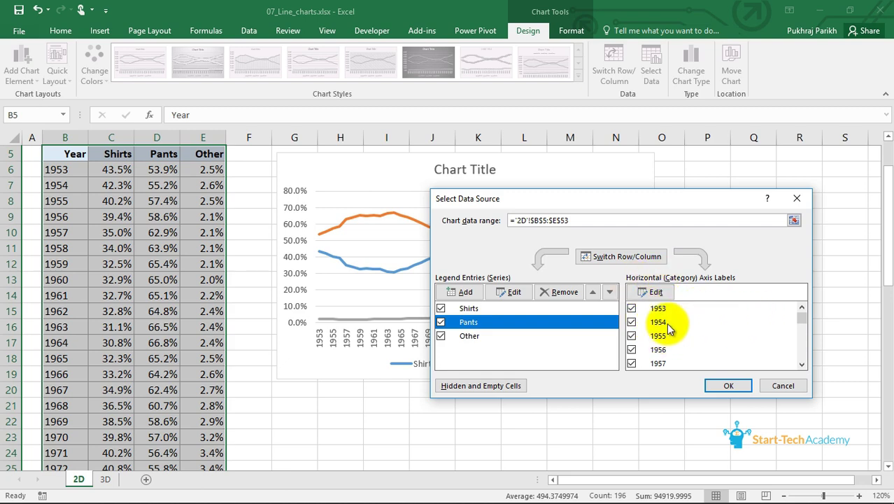
Review the horizontal category axis labels in the data source and the cell range they come from.
scroll(663, 330, down, 4)
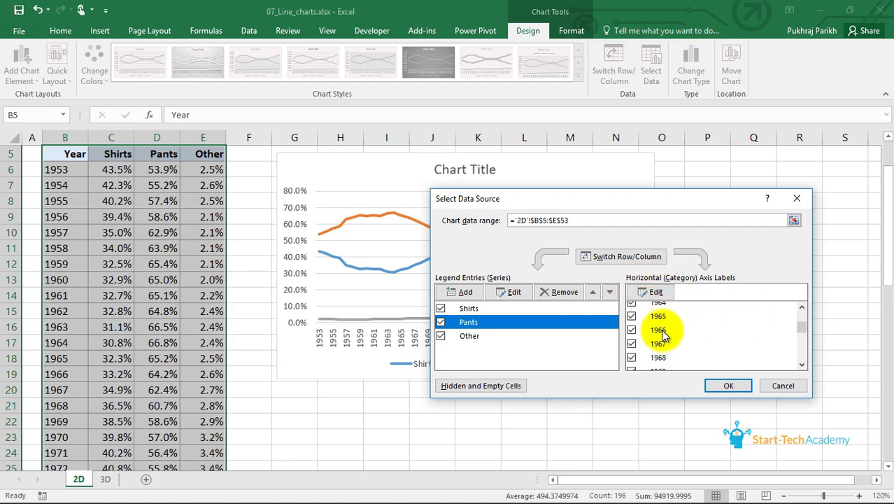
scroll(696, 330, down, 10)
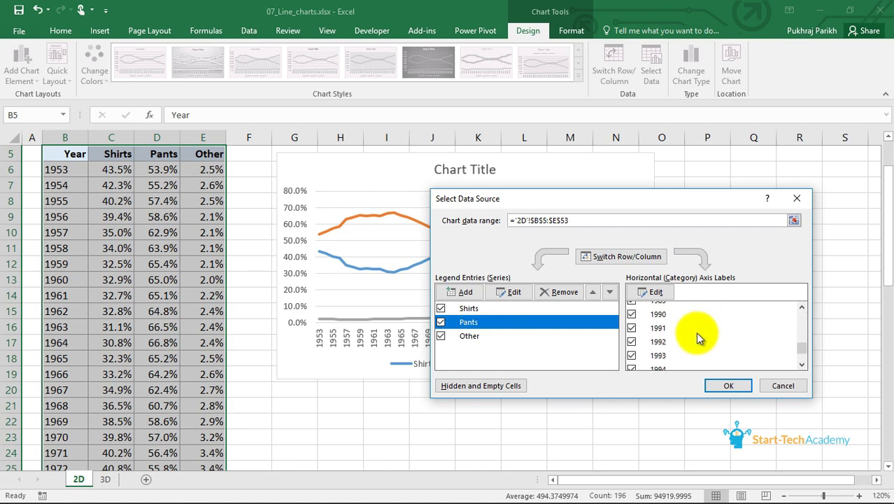
scroll(693, 335, up, 14)
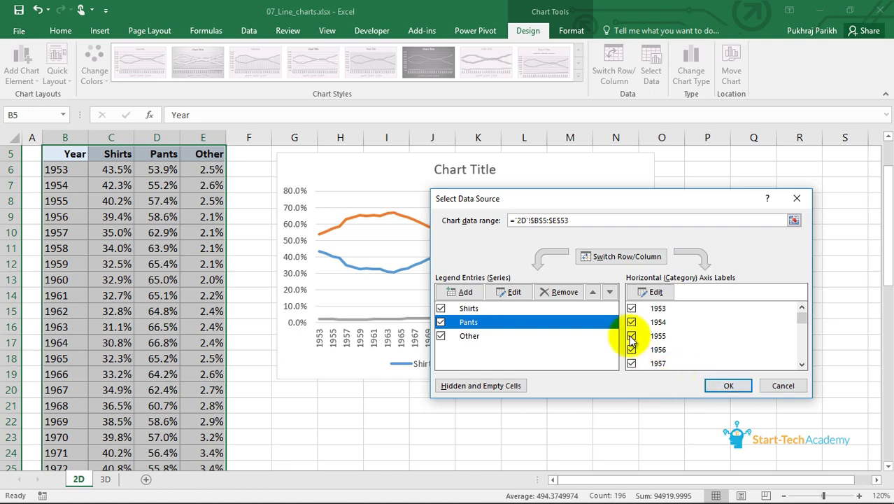
click(654, 294)
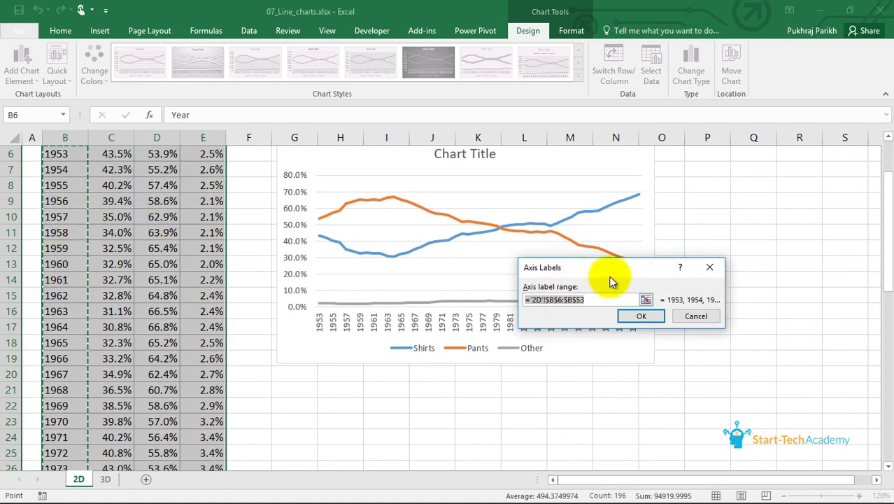
click(696, 315)
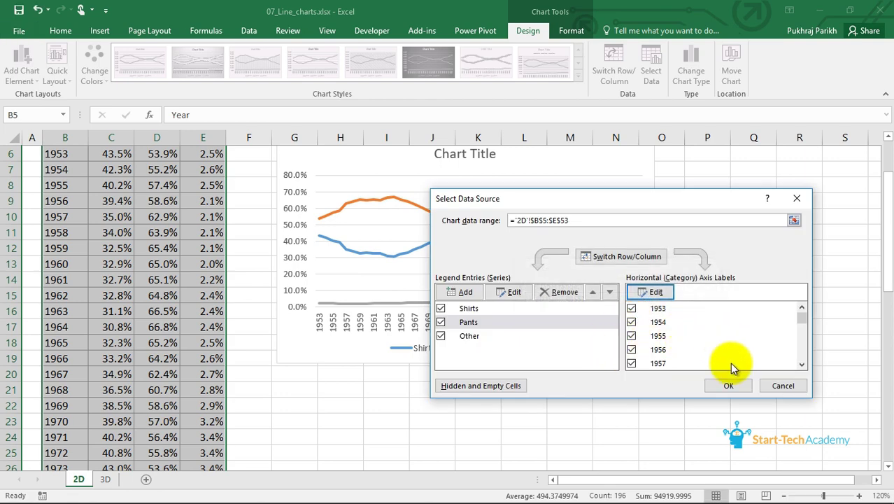
click(728, 389)
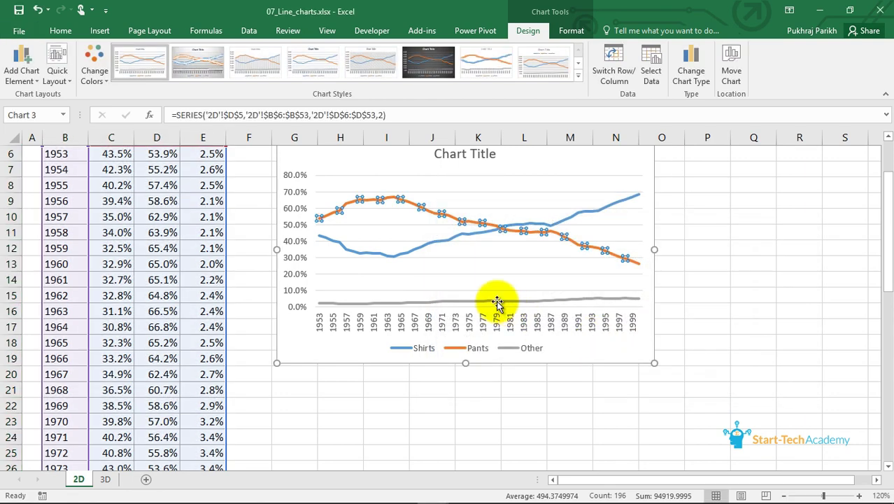
Change the chart type of the whole chart to Stacked Line.
scroll(518, 287, up, 2)
click(478, 233)
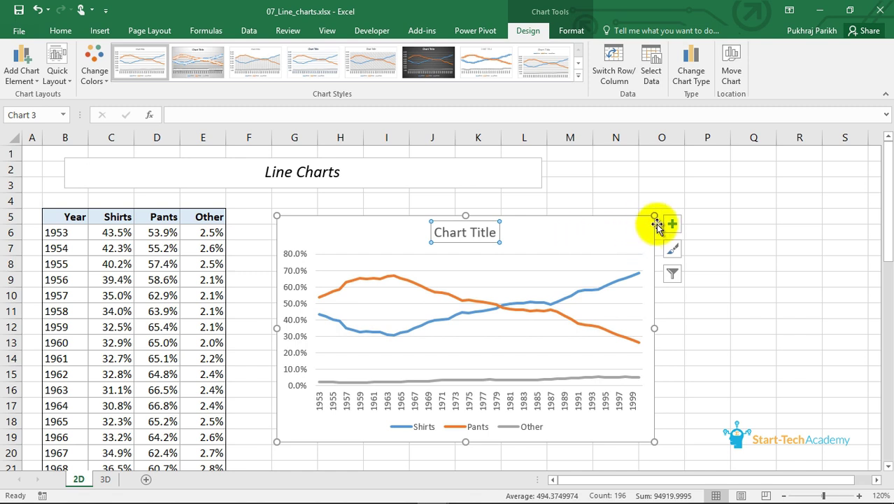
click(562, 249)
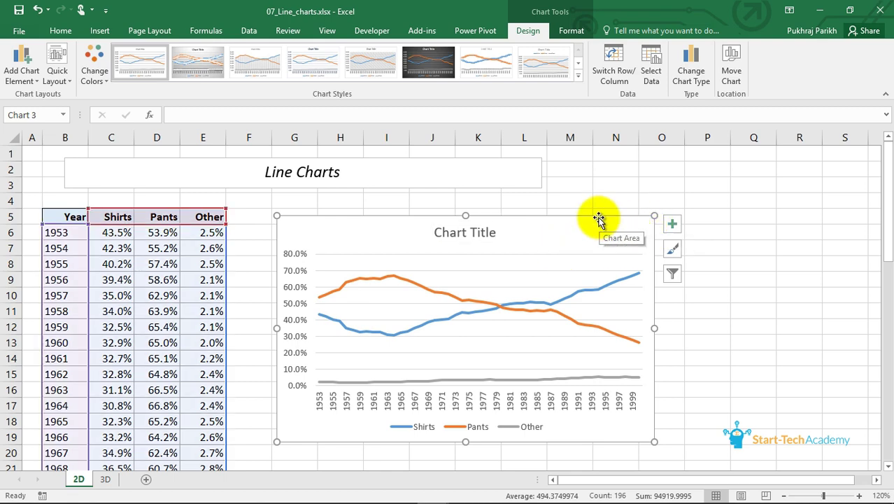
click(683, 82)
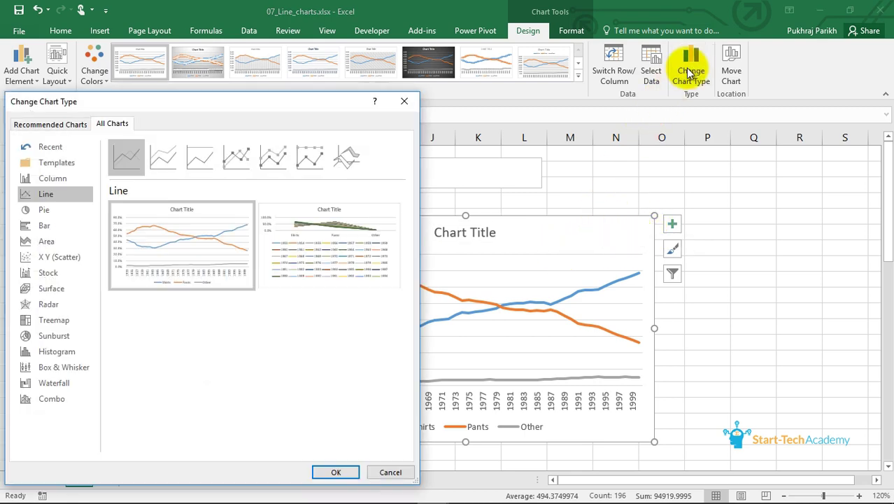
click(161, 154)
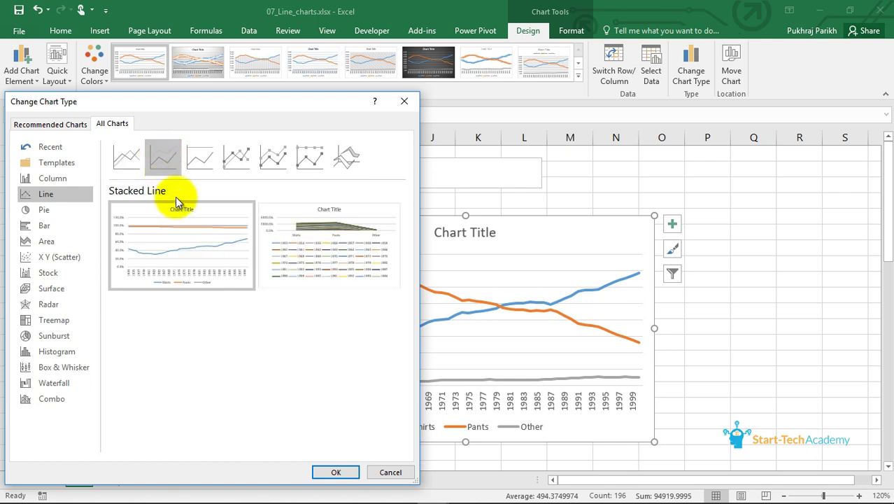
mouse_move(184, 222)
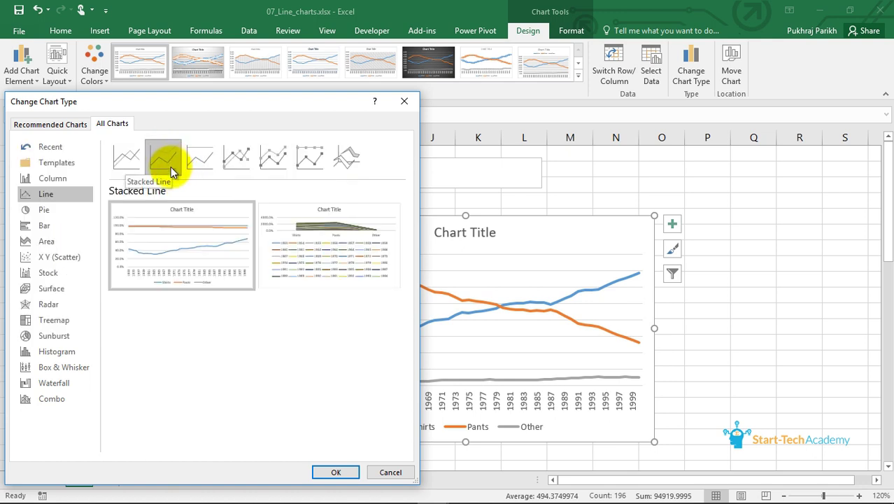
click(332, 467)
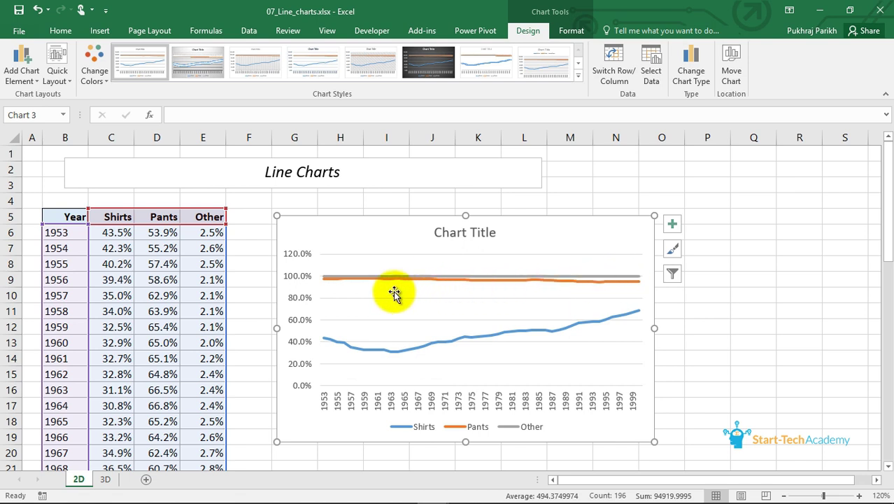
Examine how the Pants and Other lines are stacked by selecting each series in the chart.
click(328, 280)
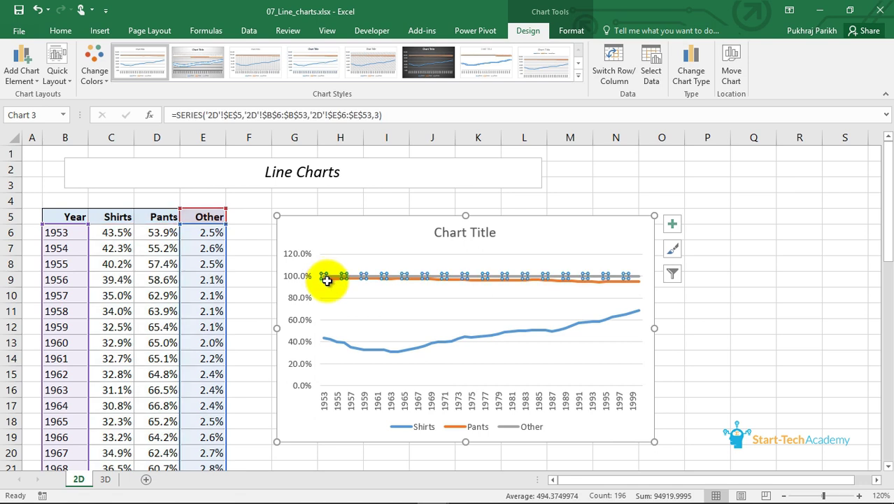
click(331, 281)
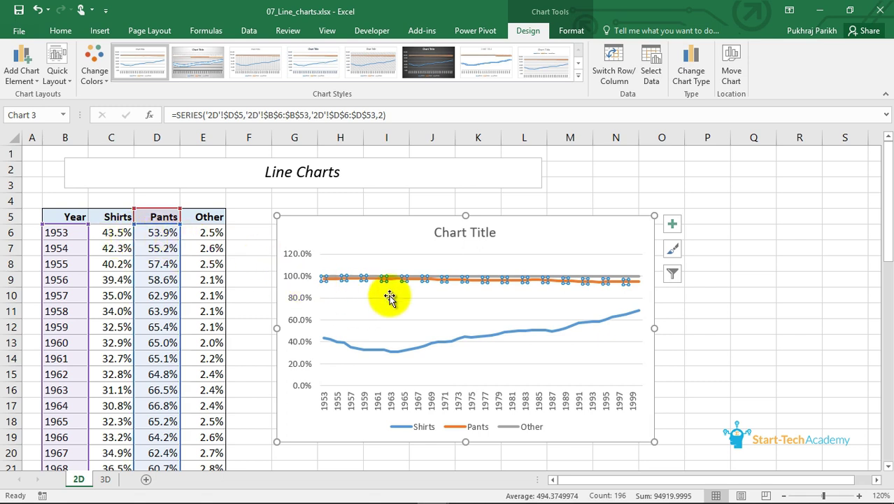
click(466, 276)
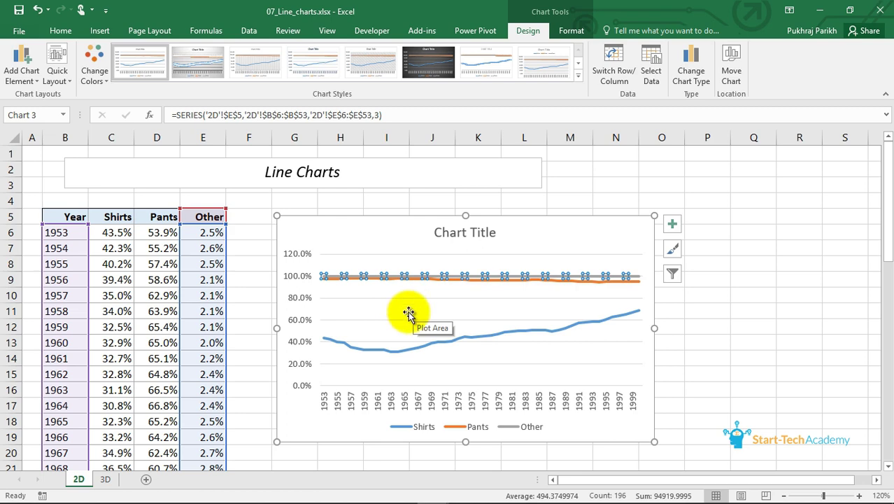
Preview the 100% Stacked Line type, change the chart to Line with Markers, and select the Pants series.
click(602, 219)
click(690, 70)
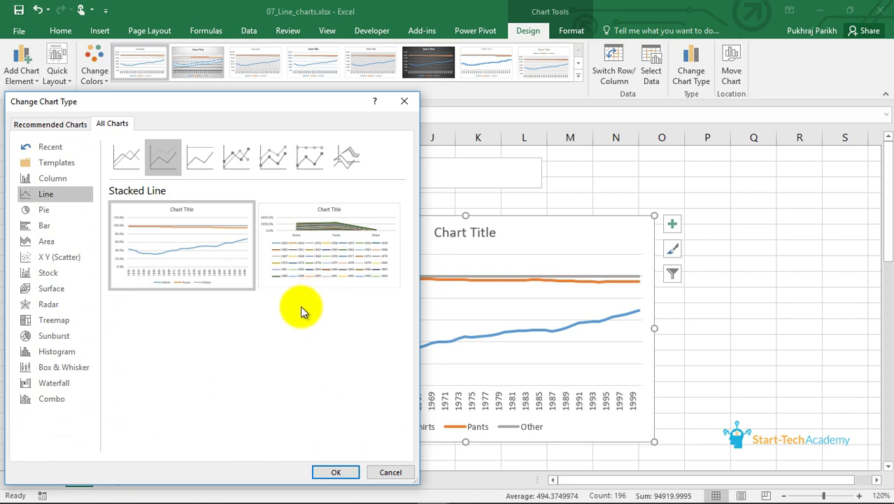
click(196, 163)
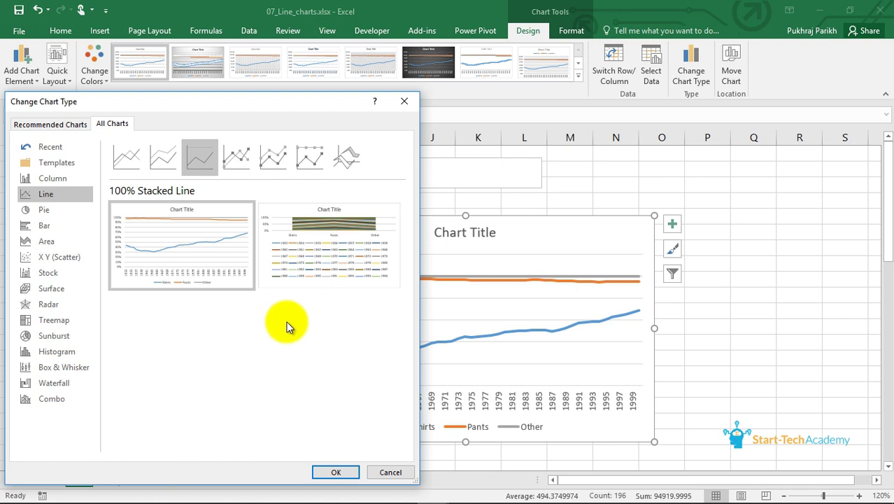
click(229, 155)
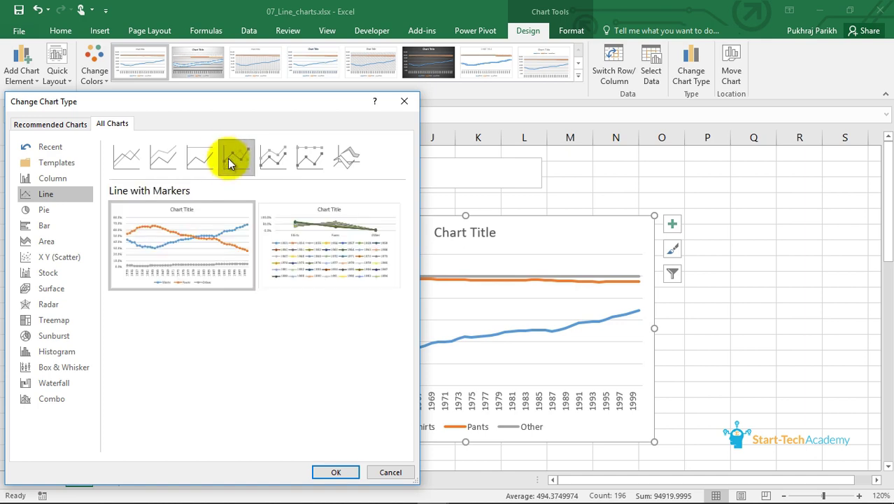
click(336, 471)
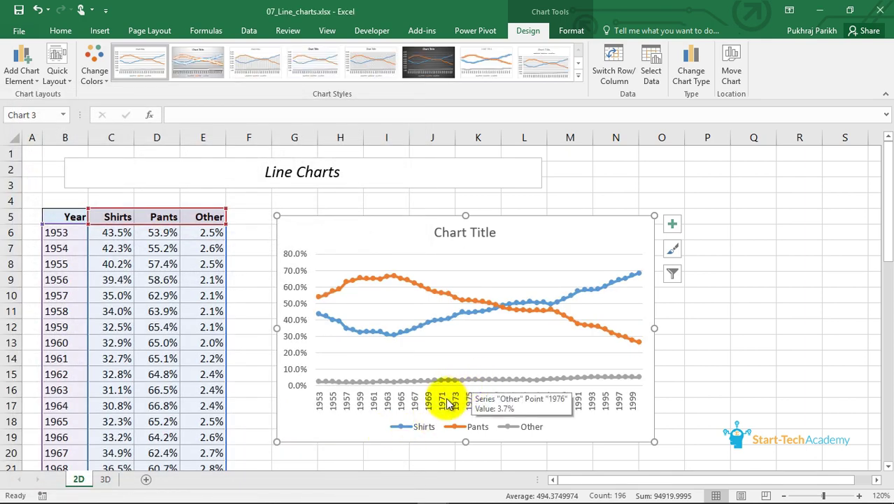
click(320, 299)
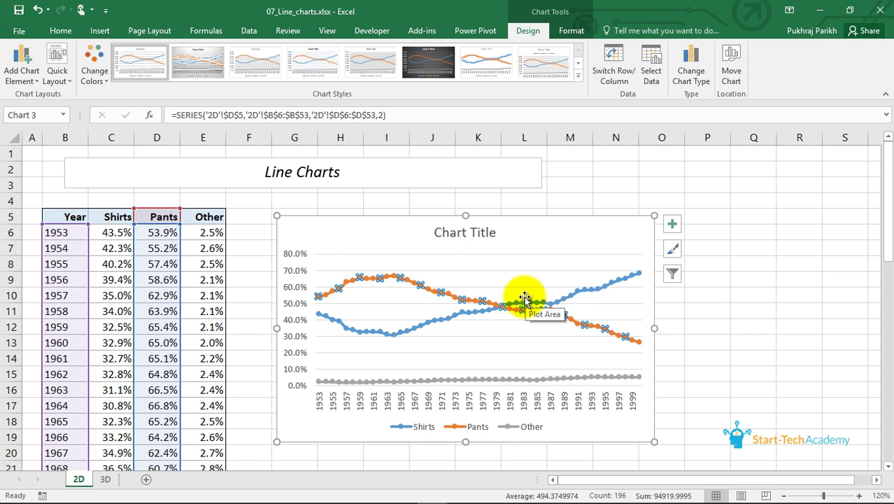
Select the whole chart instead of the Pants series and change its chart type to 3-D Line.
mouse_move(527, 305)
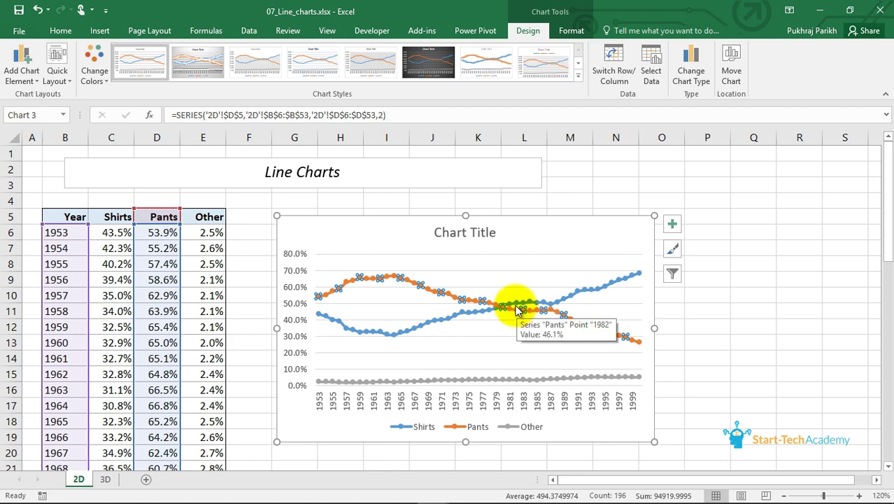
click(604, 203)
click(616, 222)
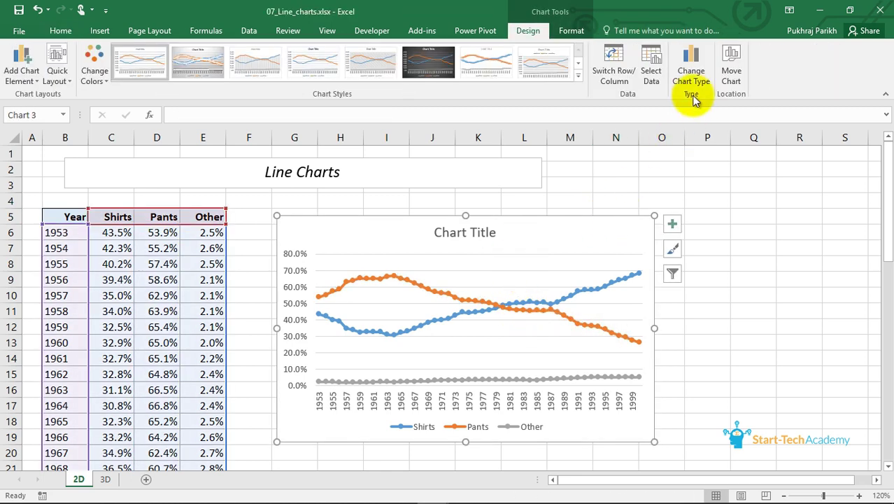
click(694, 66)
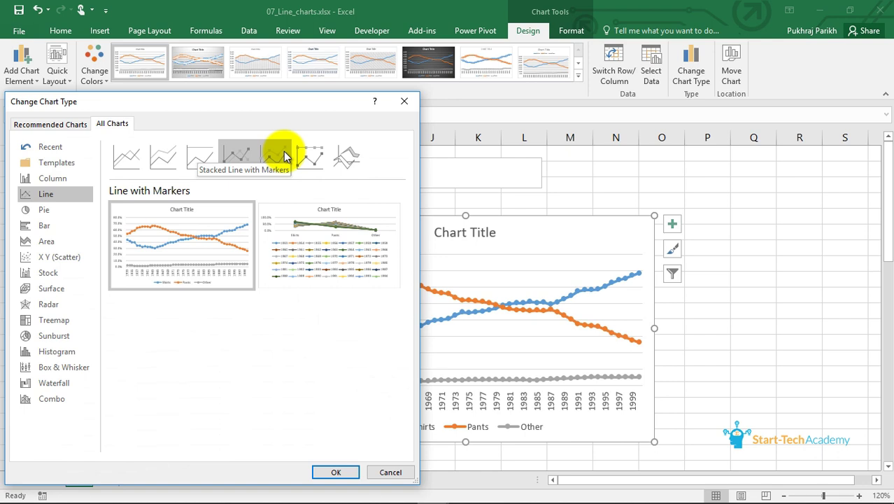
click(345, 163)
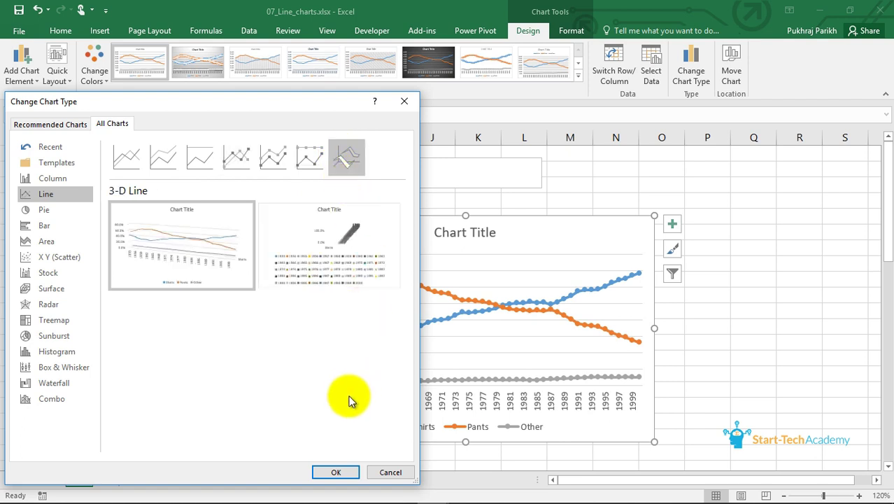
click(346, 471)
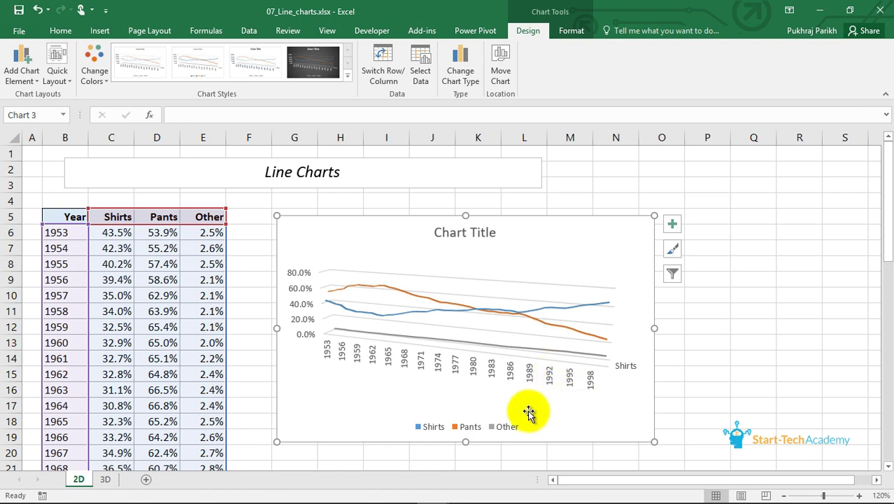
Change the chart type to the basic 2-D Line, select the Shirts series briefly and reselect the whole chart.
click(470, 66)
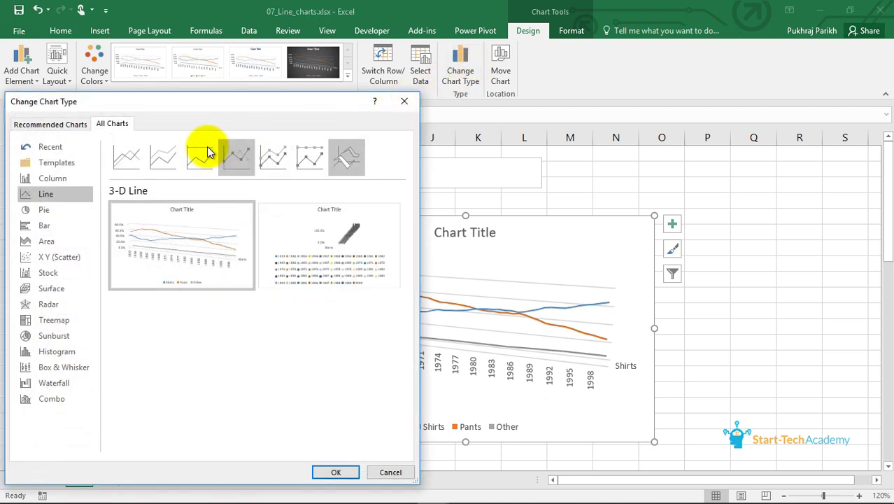
click(144, 160)
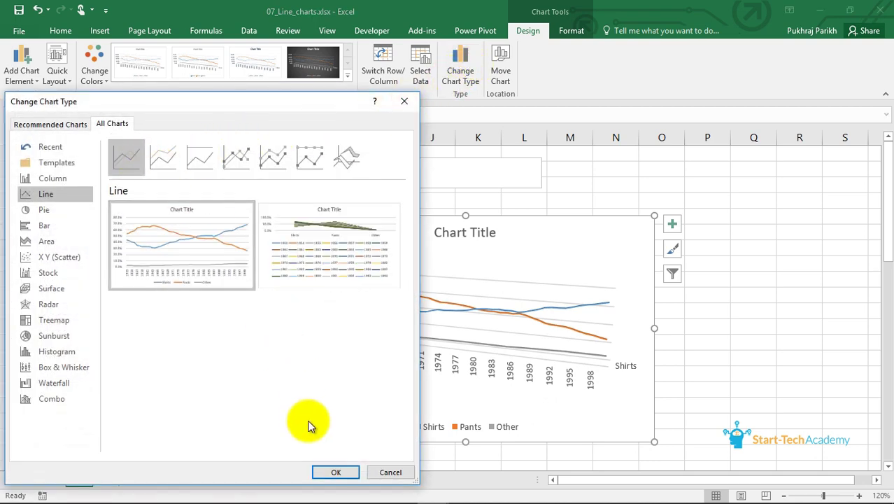
click(322, 474)
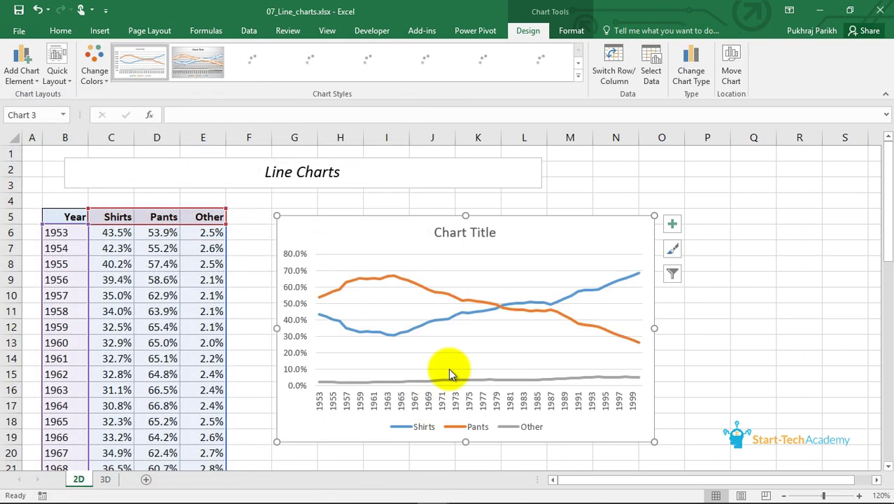
click(625, 276)
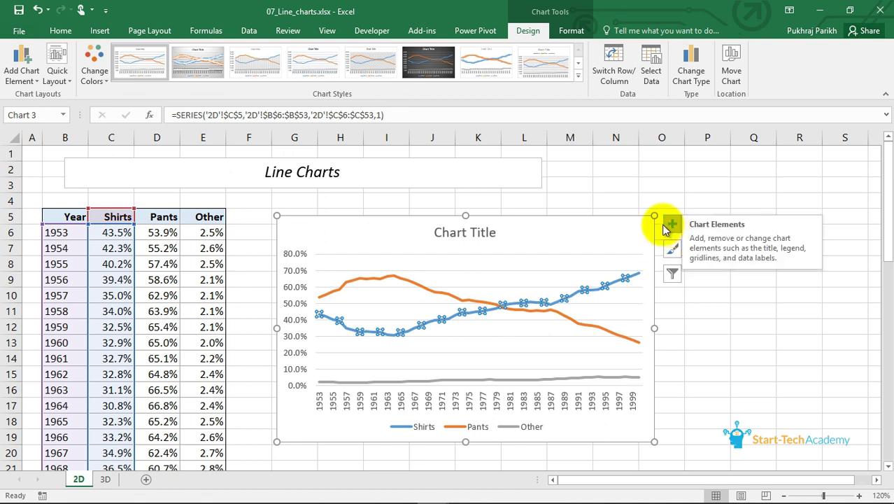
click(590, 260)
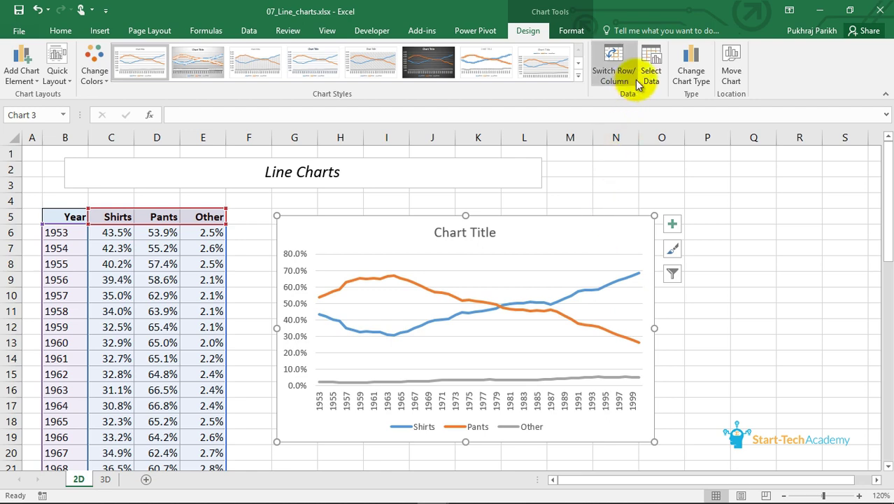
Change the Shirts, Pants and Other chart's type to Line with Markers.
click(688, 72)
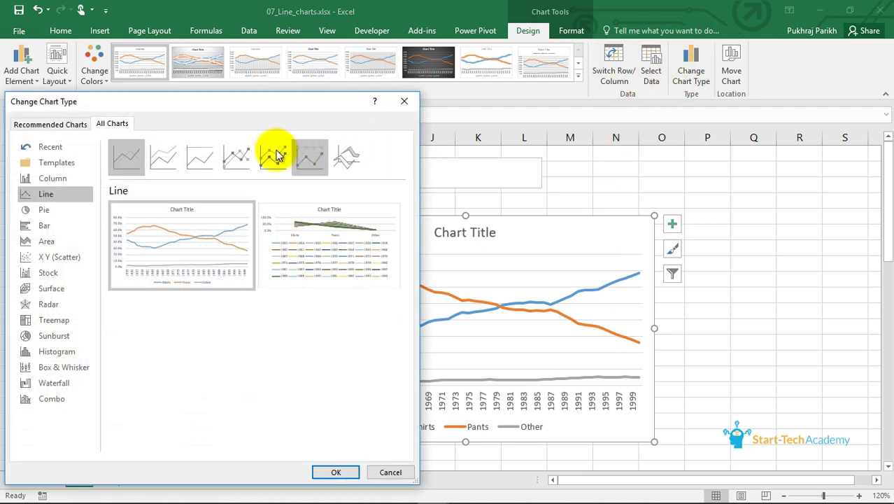
click(241, 154)
click(336, 473)
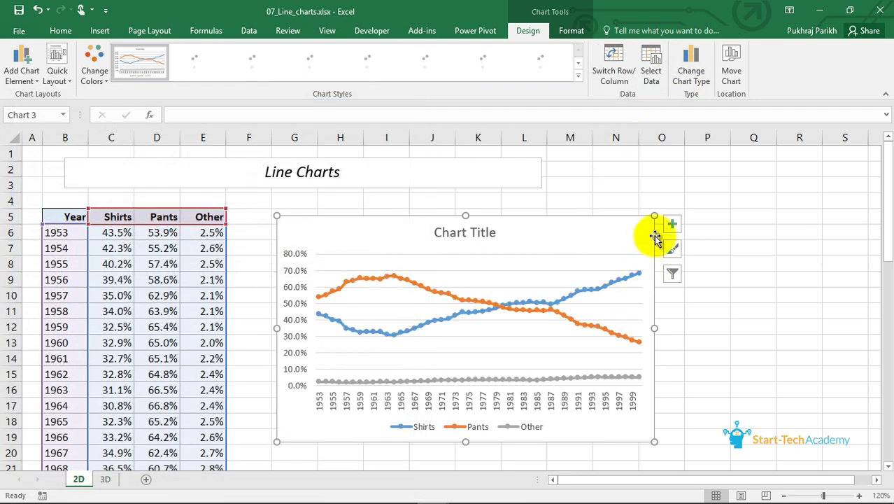
Try a data table with legend keys and data labels above the points on the line chart, and remove them again.
click(672, 226)
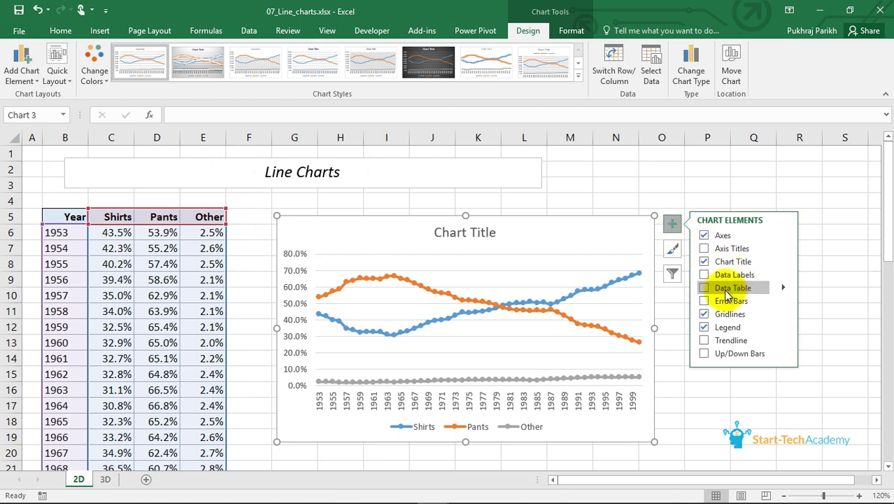
click(784, 287)
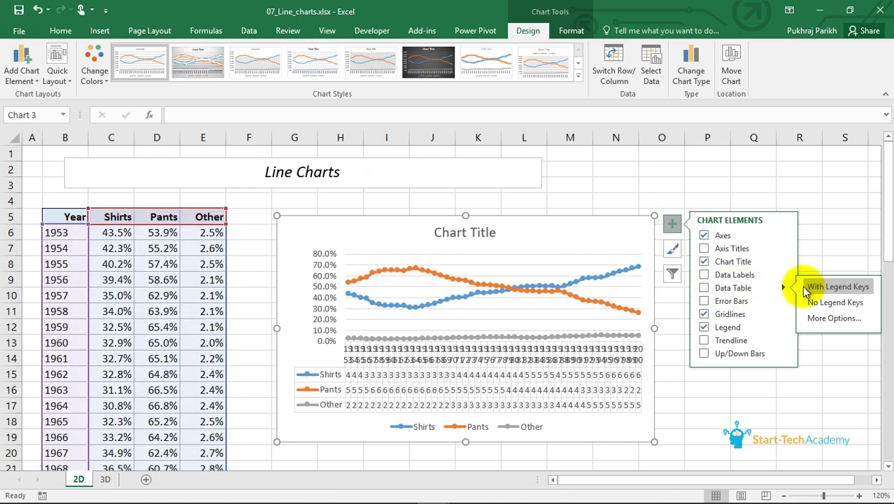
click(705, 276)
click(704, 276)
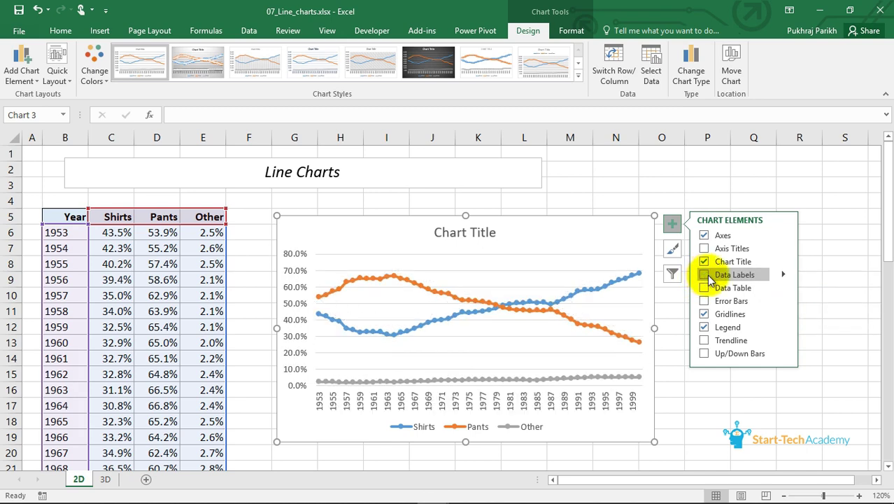
click(785, 275)
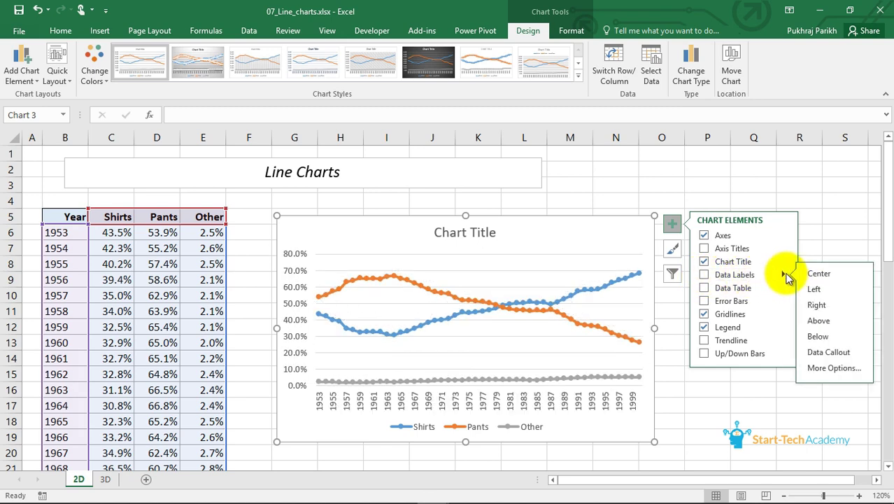
click(824, 321)
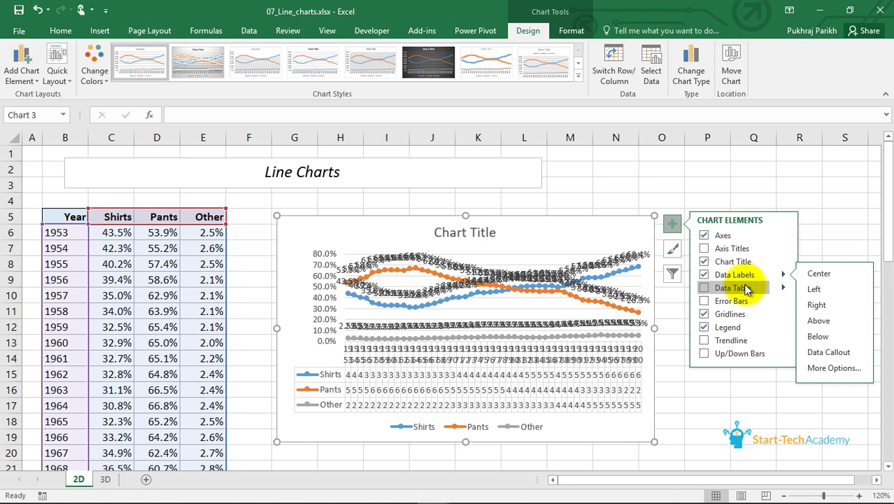
click(705, 275)
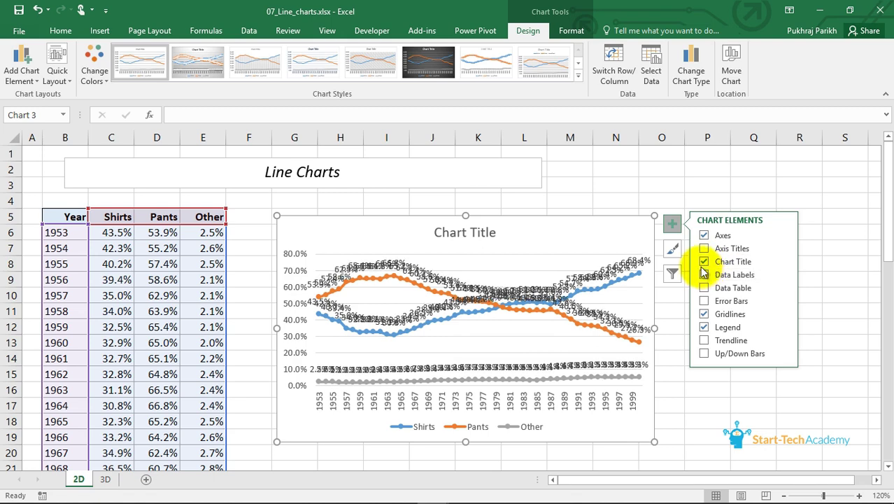
click(664, 310)
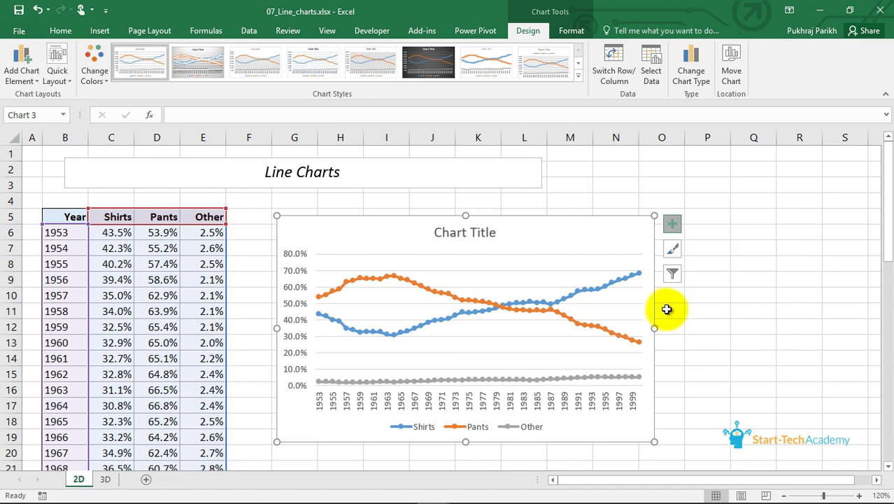
click(665, 309)
Switch to the 3D sheet, select its population projections table, and select the chart beside it.
click(105, 479)
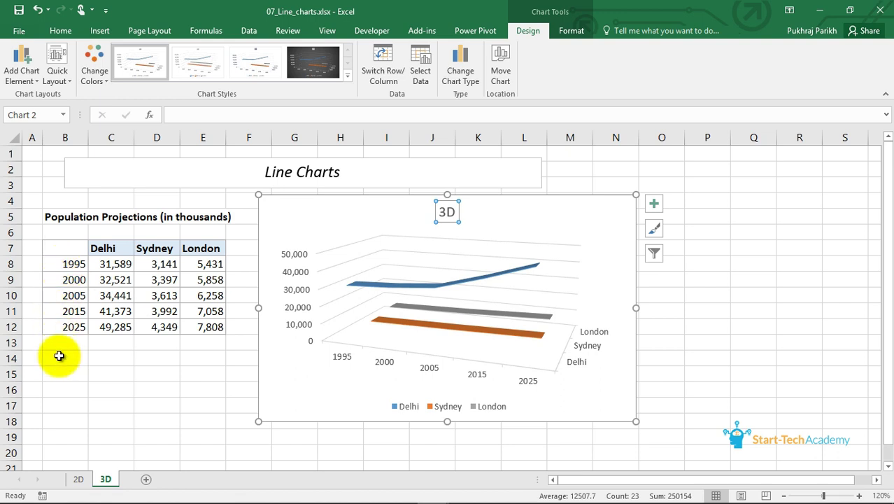
click(95, 275)
click(97, 259)
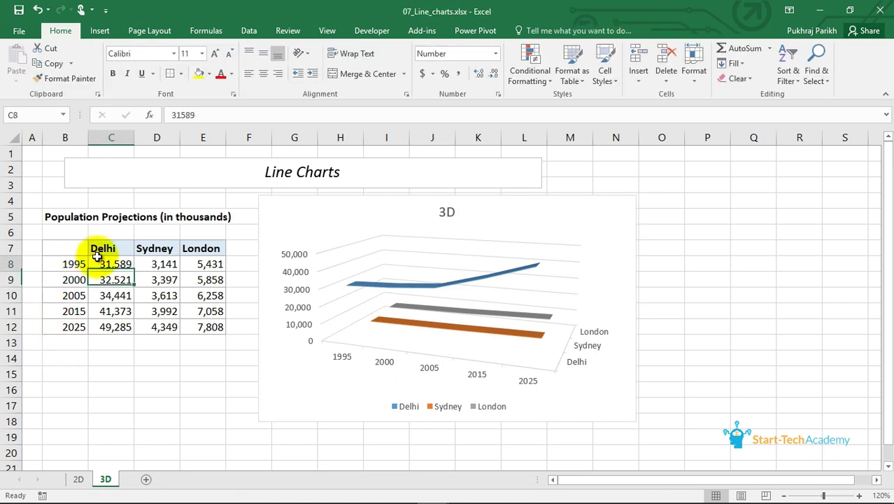
drag(72, 252, 194, 329)
click(290, 220)
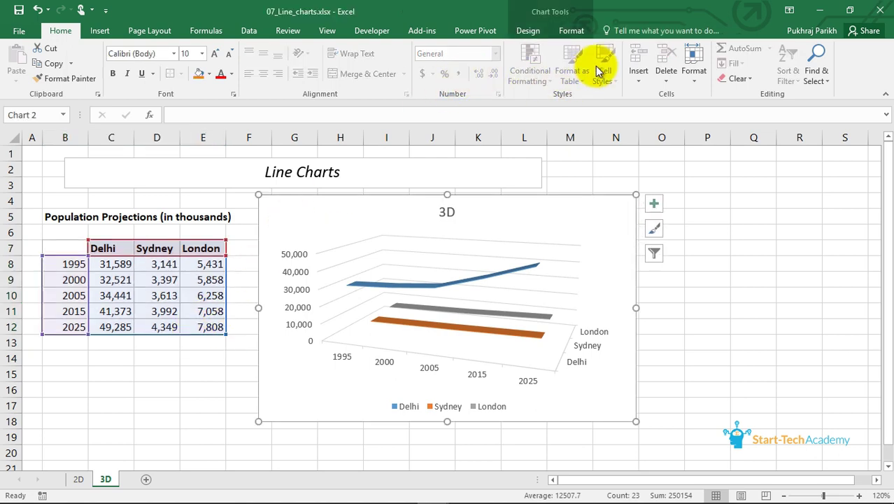
Change the population chart's type from 3-D Line to the basic 2-D Line.
click(528, 30)
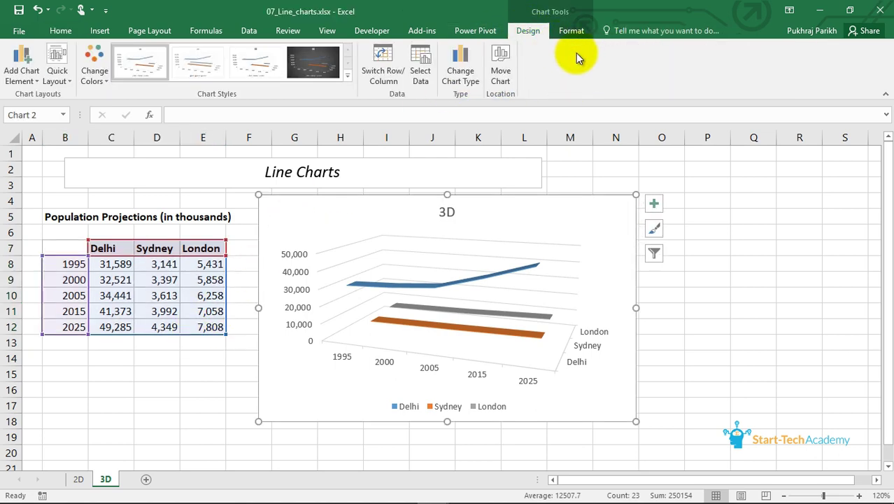
click(460, 70)
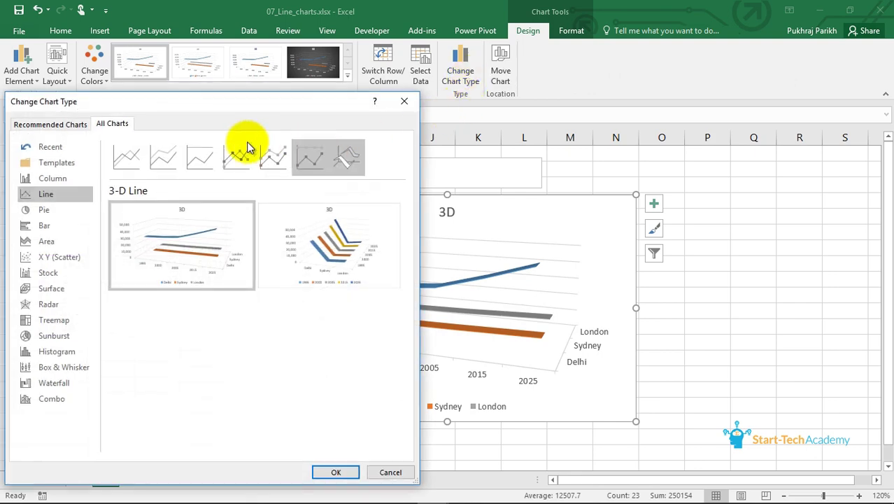
click(126, 157)
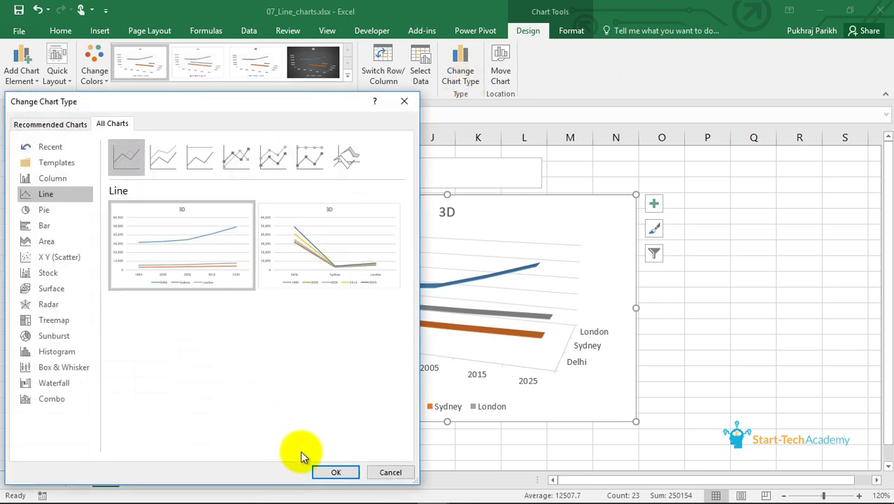
click(327, 471)
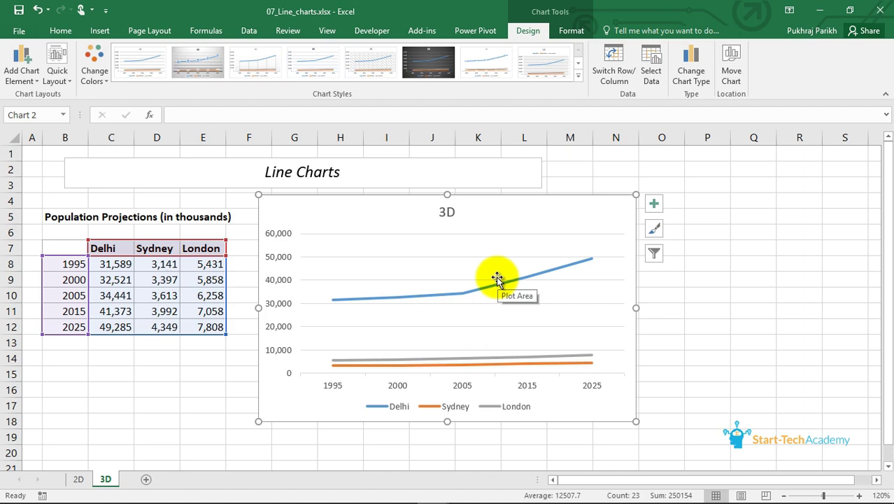
Change the population chart's type back to 3-D Line.
click(698, 88)
click(346, 158)
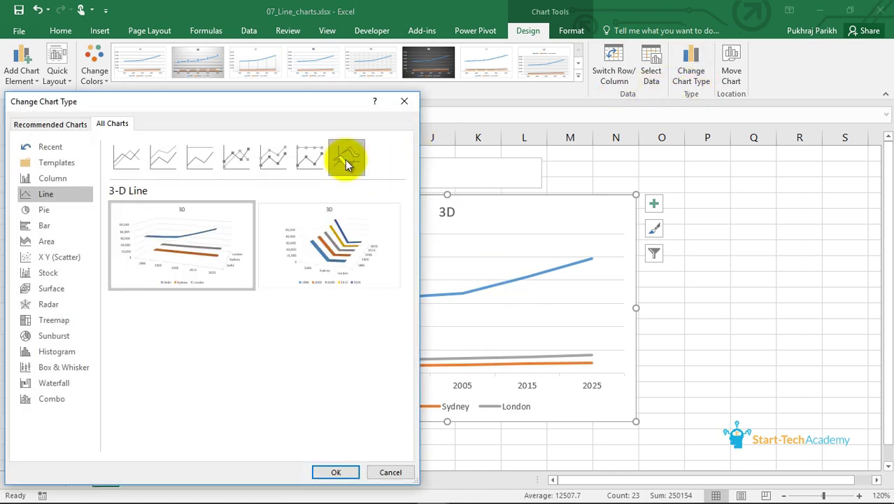
click(334, 475)
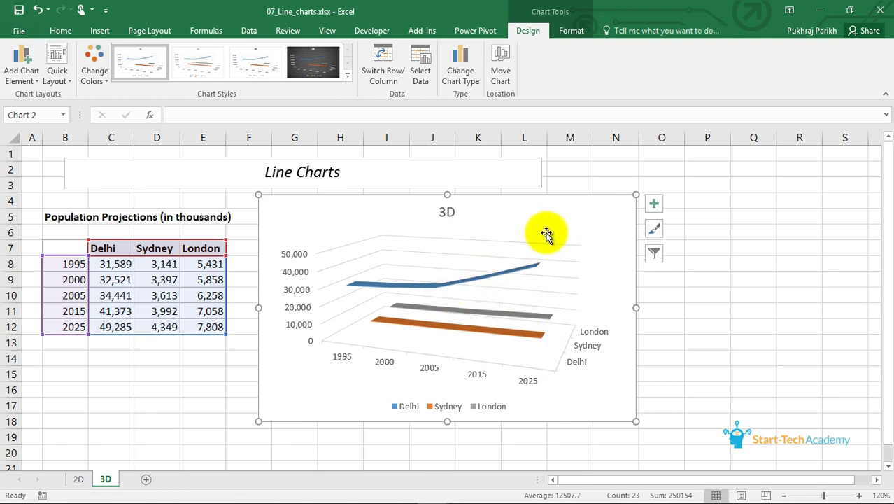
Convert the population projections chart to a basic 2-D Line chart.
click(457, 73)
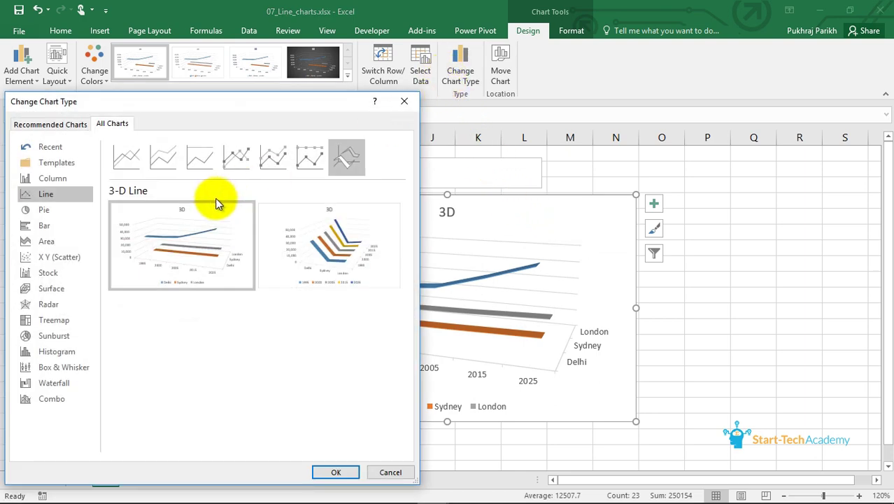
click(136, 168)
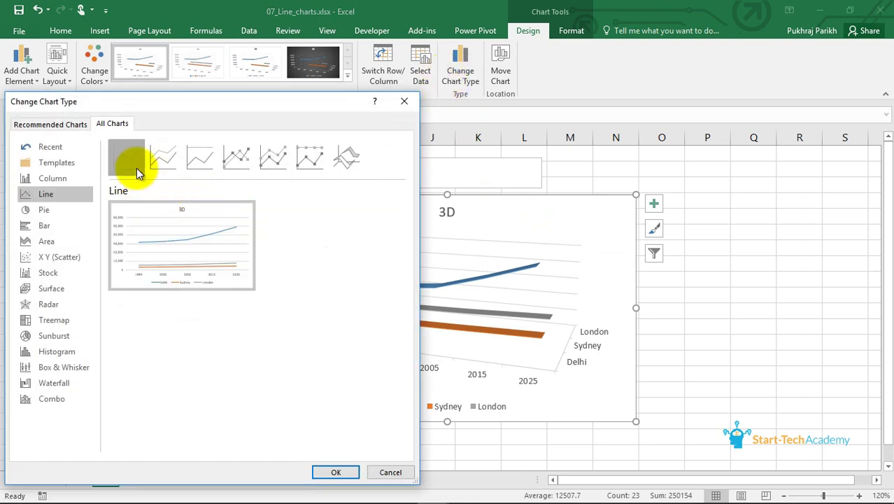
click(324, 473)
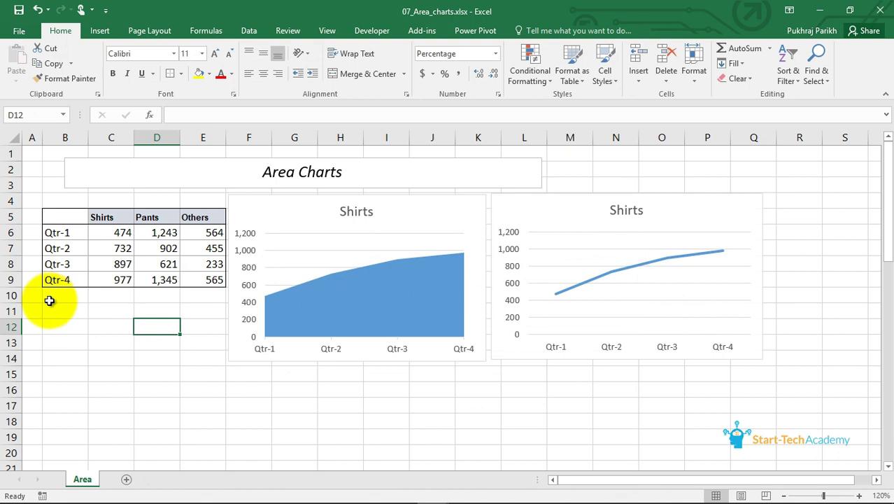
Compare the Shirts area chart with the Shirts line chart next to it in the area charts workbook.
click(394, 308)
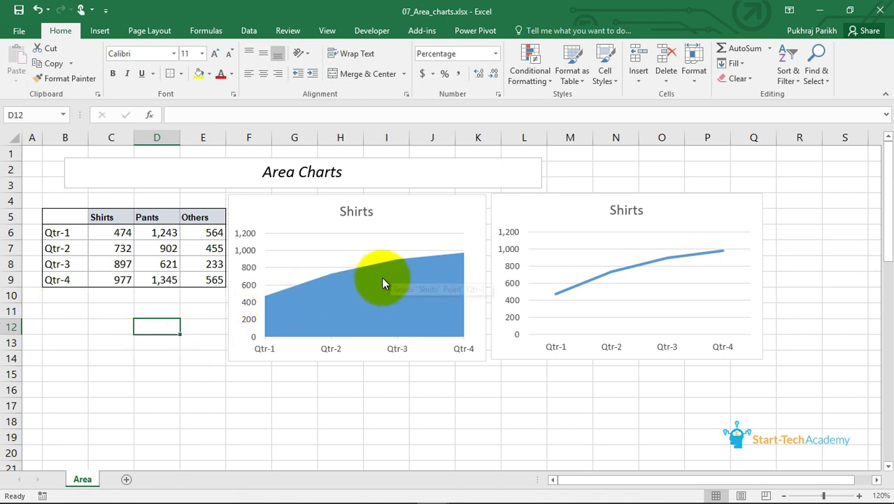
click(366, 292)
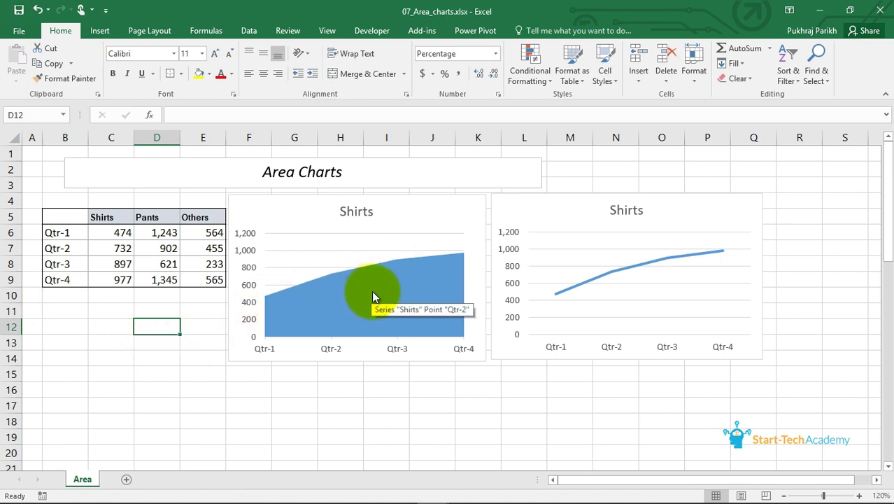
click(413, 301)
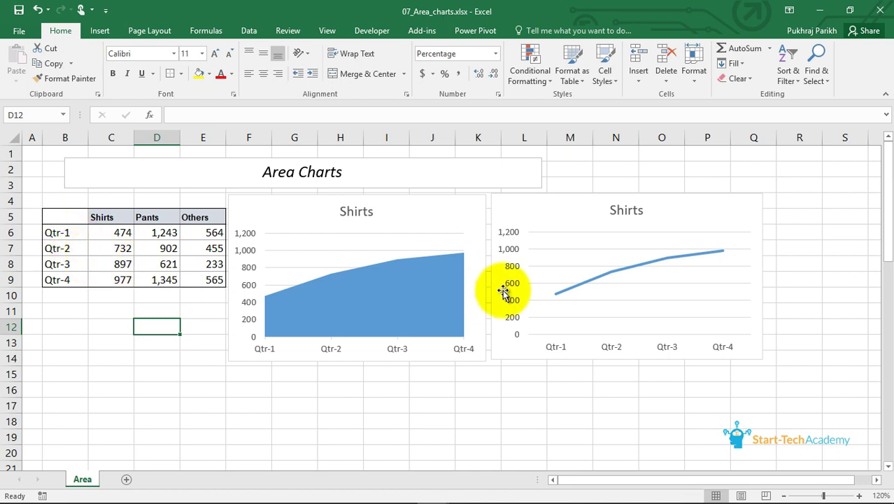
click(532, 291)
click(585, 283)
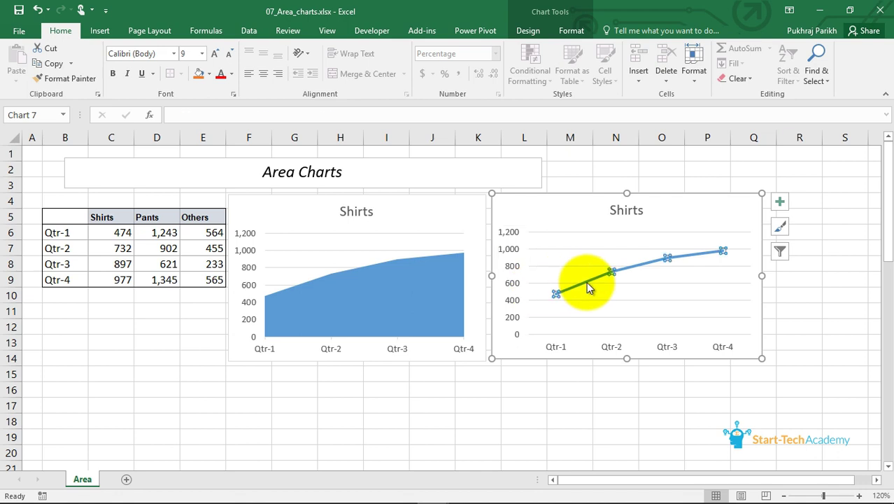
click(373, 287)
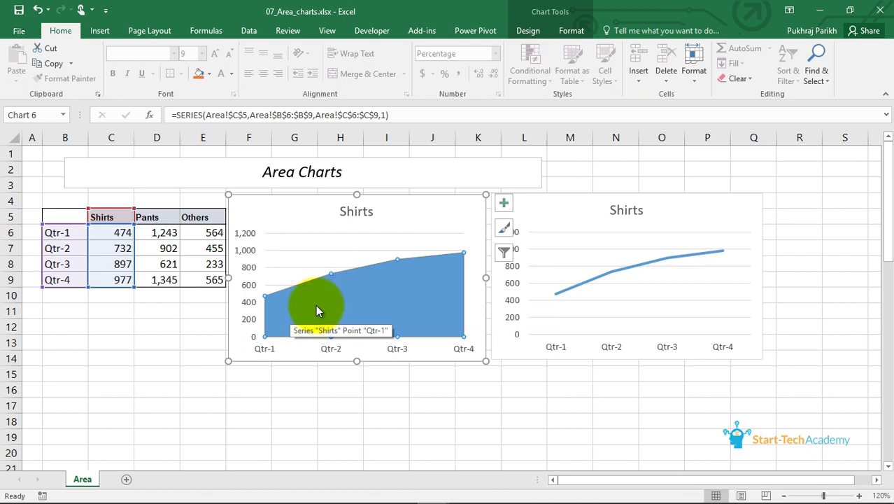
right_click(381, 297)
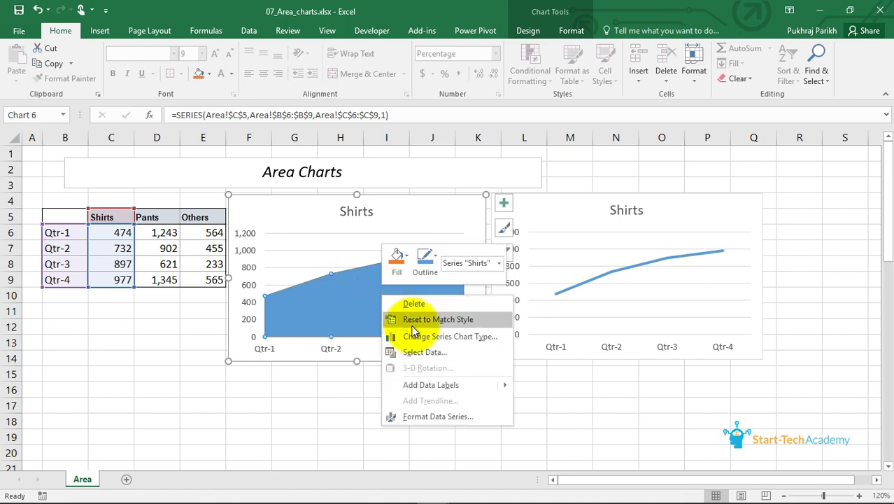
click(345, 293)
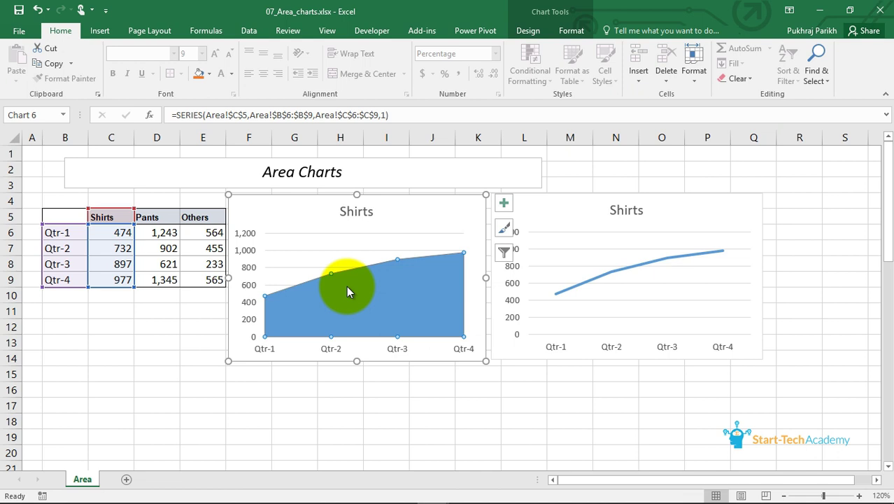
Add a new data series to the Shirts area chart, taking its name from the Pants header in cell D5.
right_click(347, 286)
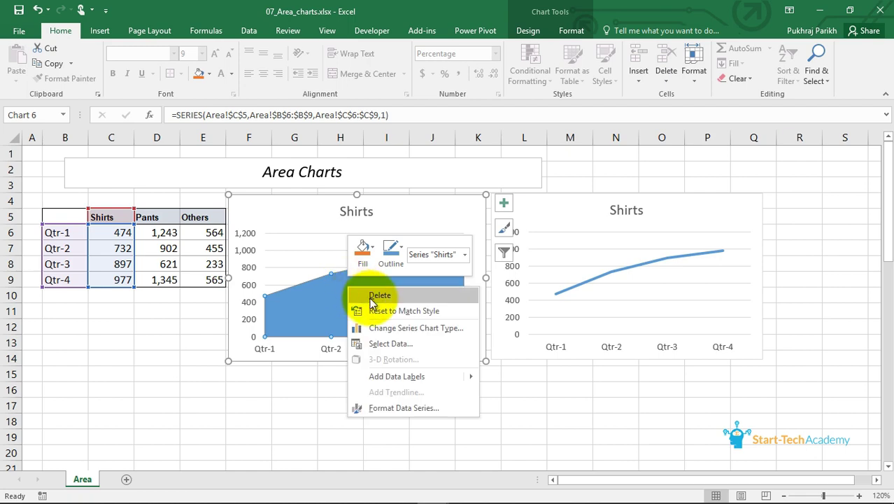
click(396, 343)
click(466, 292)
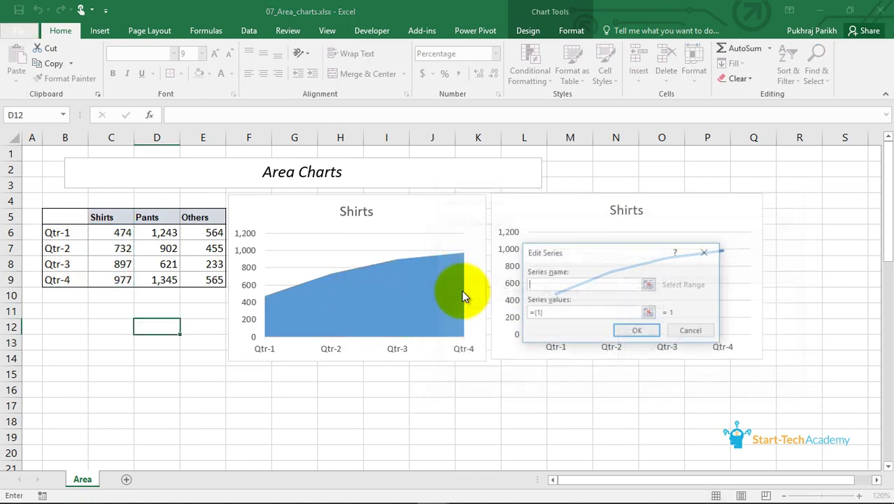
click(153, 217)
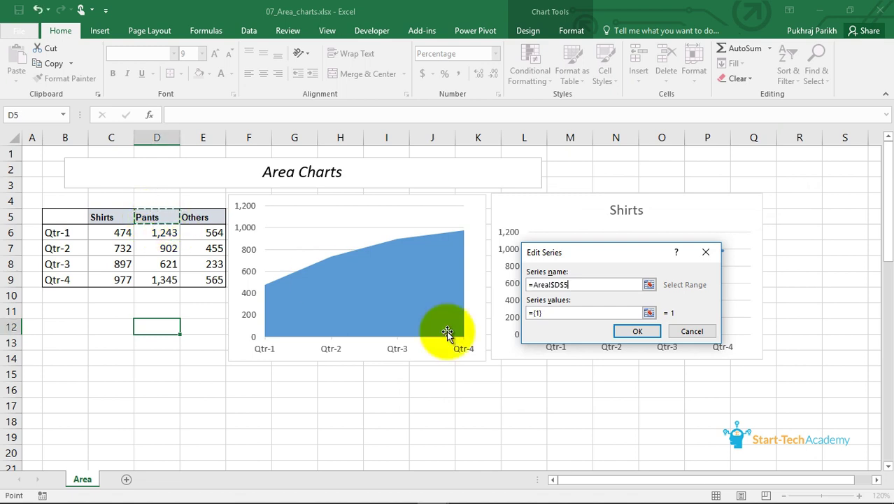
Set the Pants series values to the range D6:D9 and add the series to the area chart.
click(562, 312)
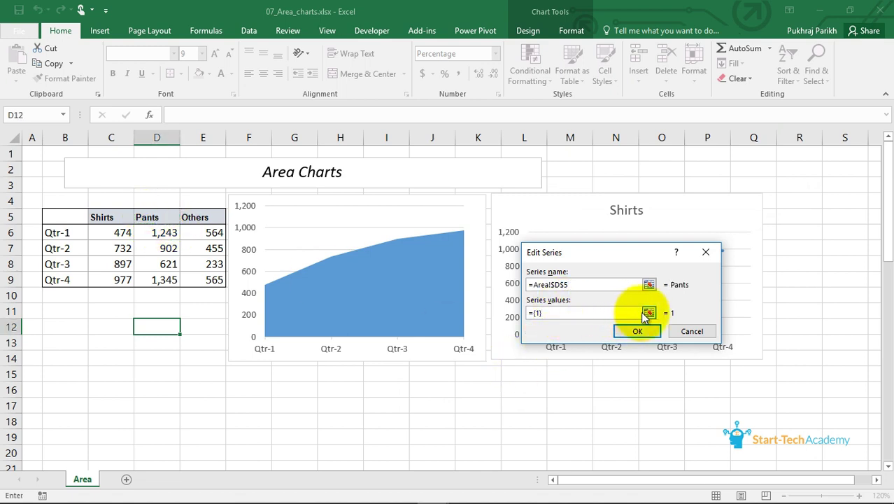
click(650, 312)
drag(553, 275, 509, 275)
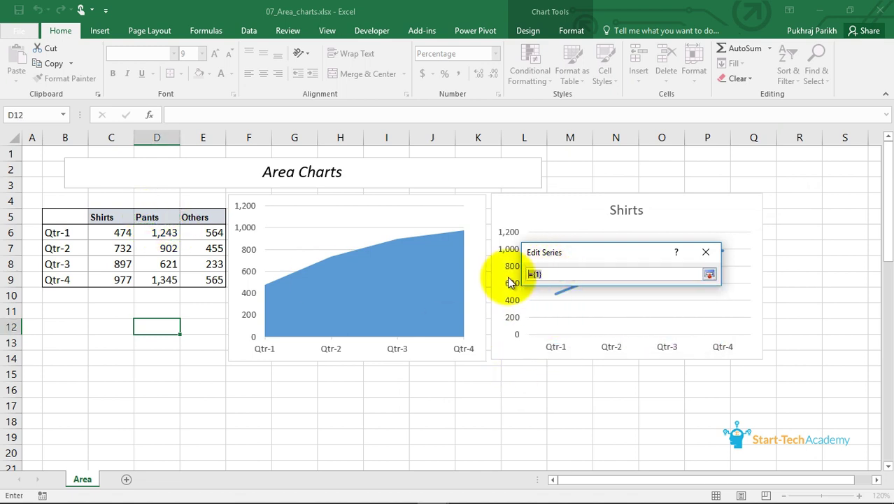
key(BackSpace)
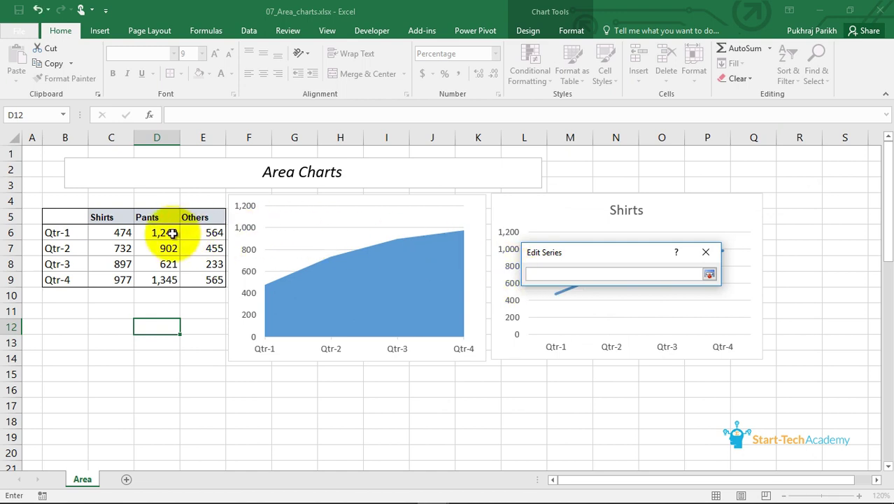
drag(161, 233, 166, 280)
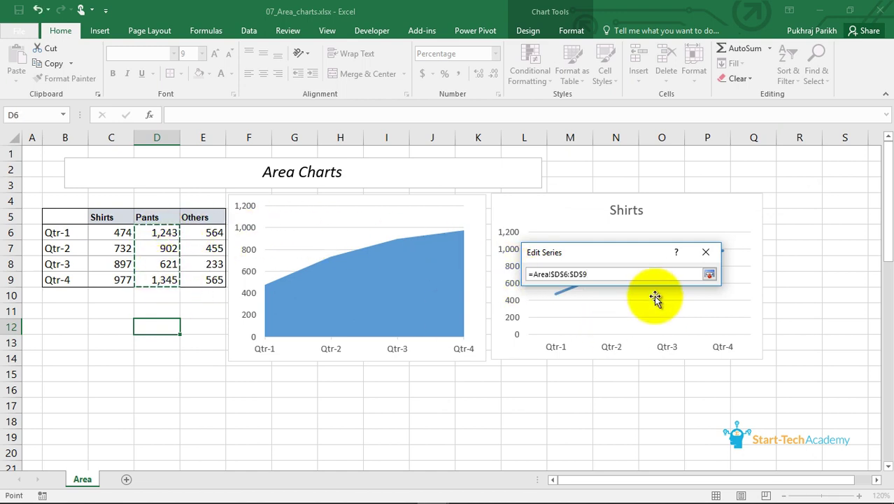
click(709, 274)
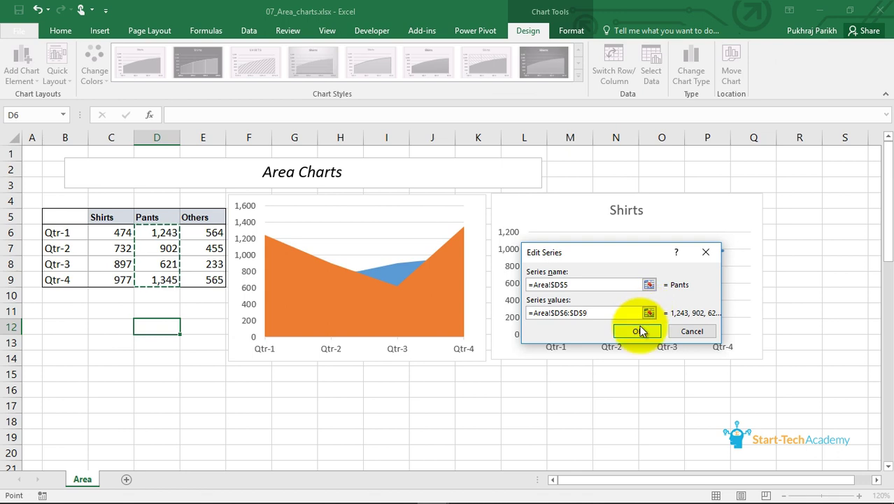
click(637, 331)
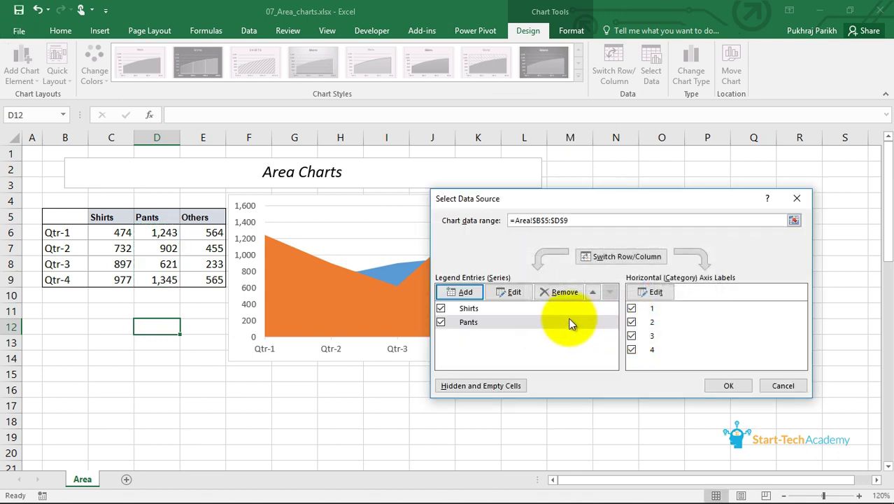
Add a third series to the area chart, named from the Others header in E5 with values from E6:E9.
click(465, 293)
click(203, 217)
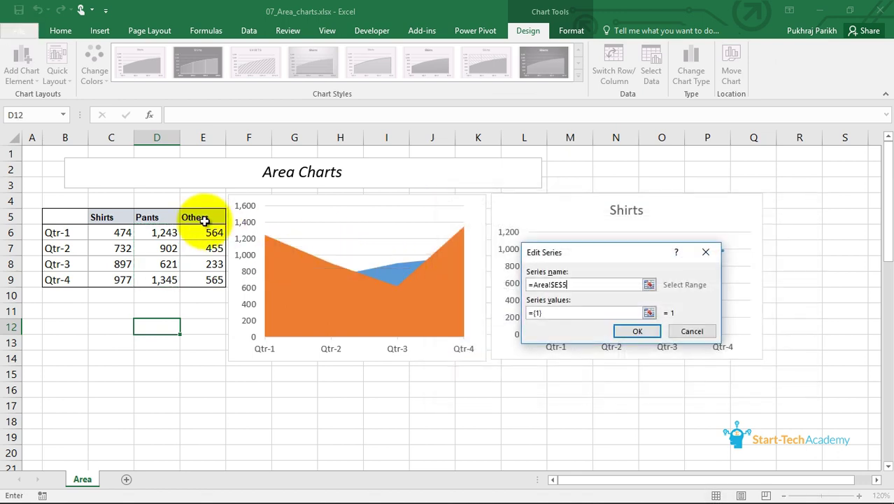
click(638, 312)
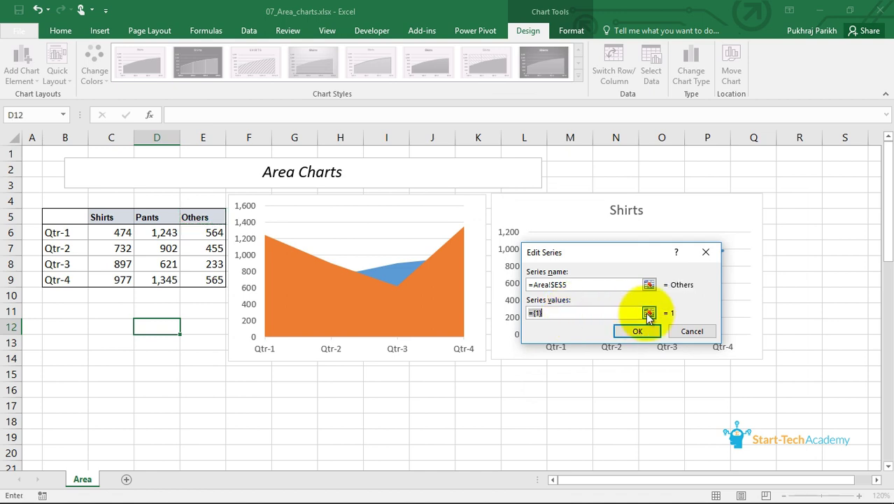
drag(532, 312, 519, 310)
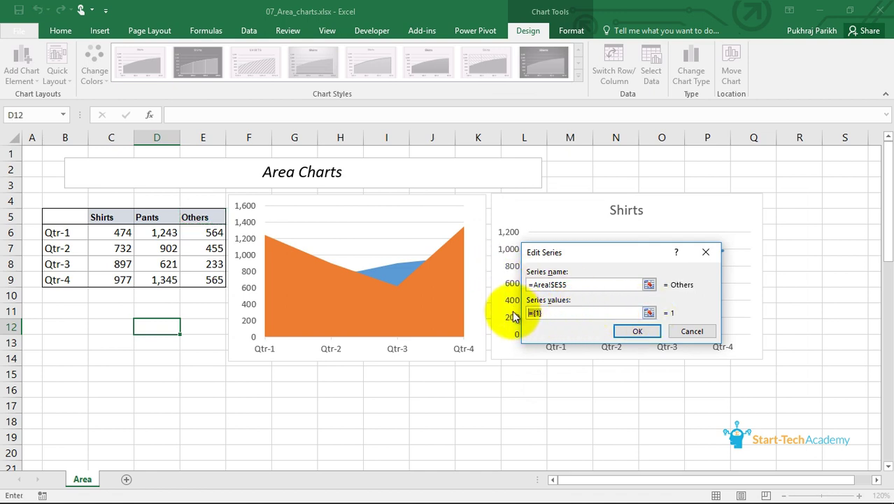
key(BackSpace)
drag(214, 238, 213, 280)
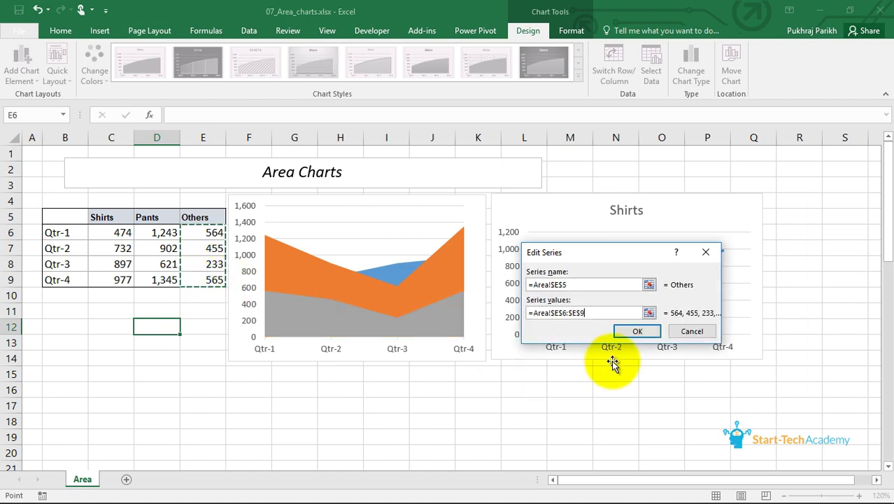
click(638, 331)
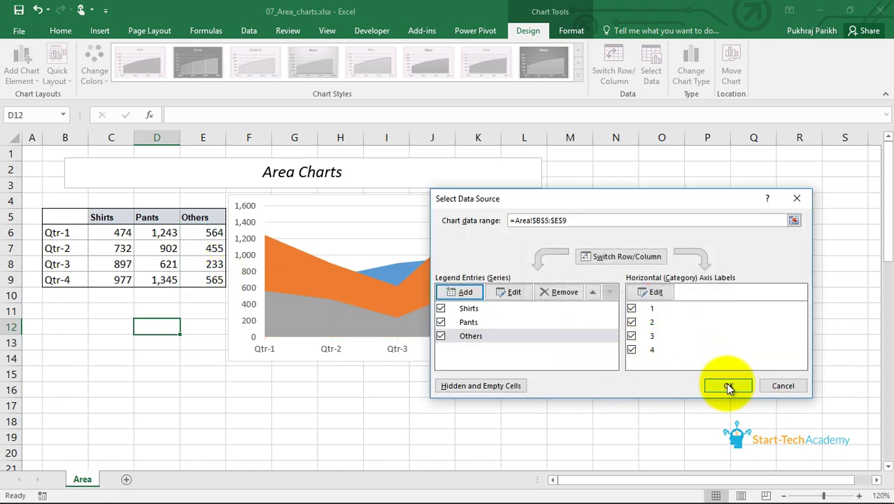
Set the horizontal axis labels to the quarter names in B6:B9 and apply the data source changes.
click(653, 293)
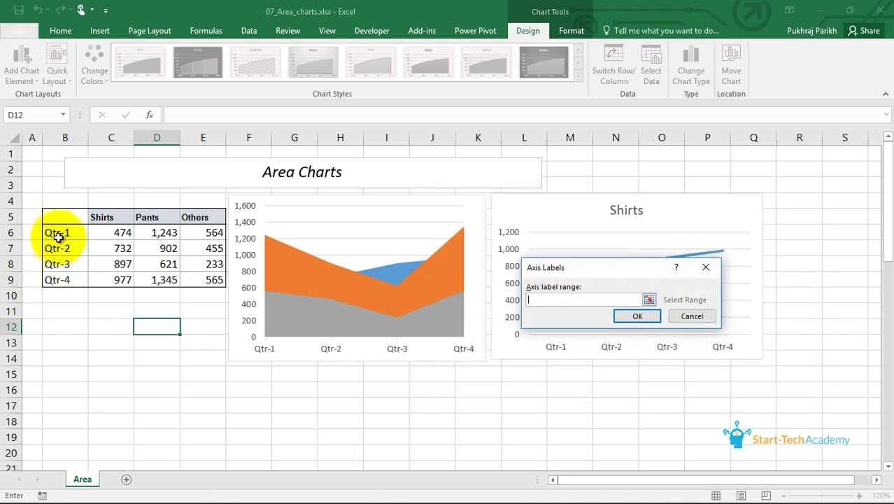
drag(54, 233, 64, 279)
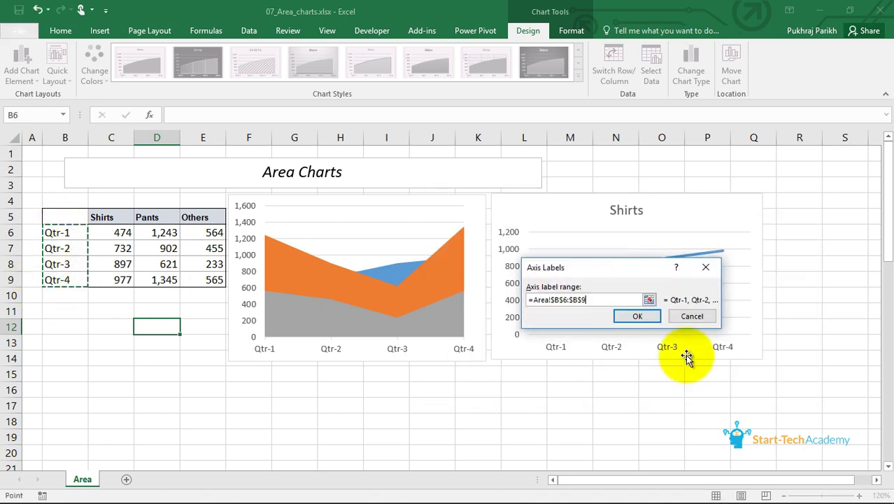
click(636, 315)
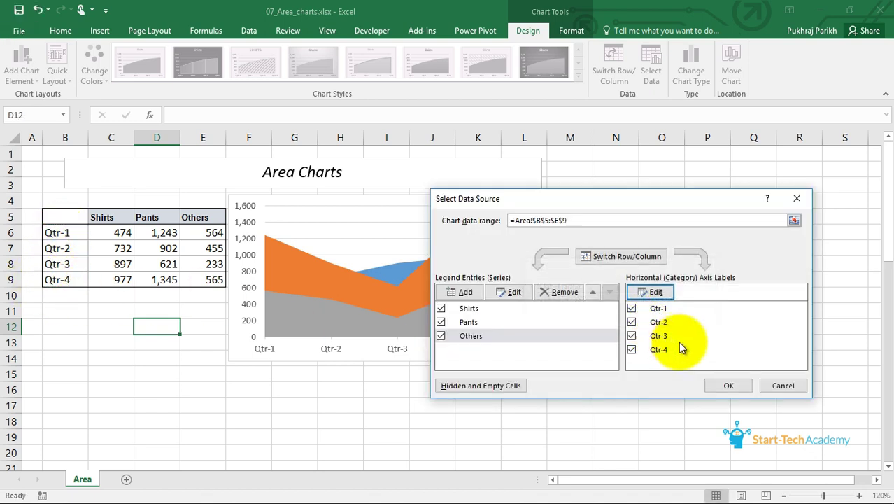
click(728, 388)
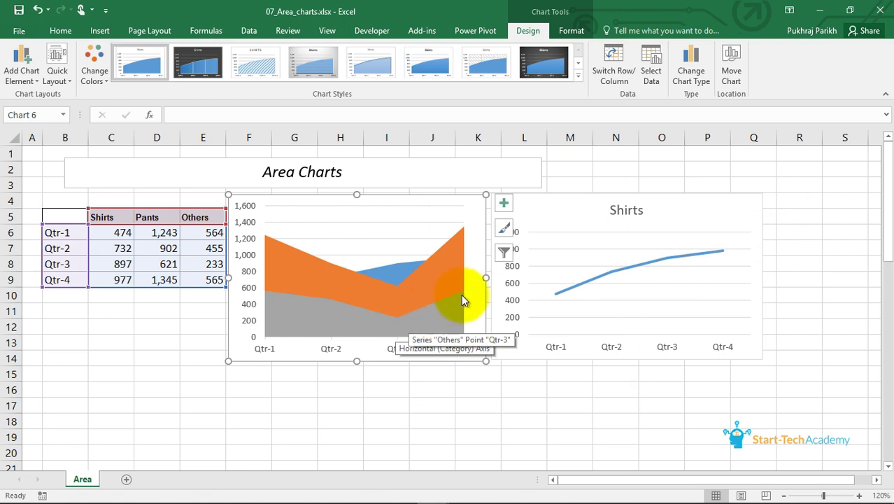
Add a legend to the area chart and enlarge the chart to reach about column N and row 17.
click(398, 296)
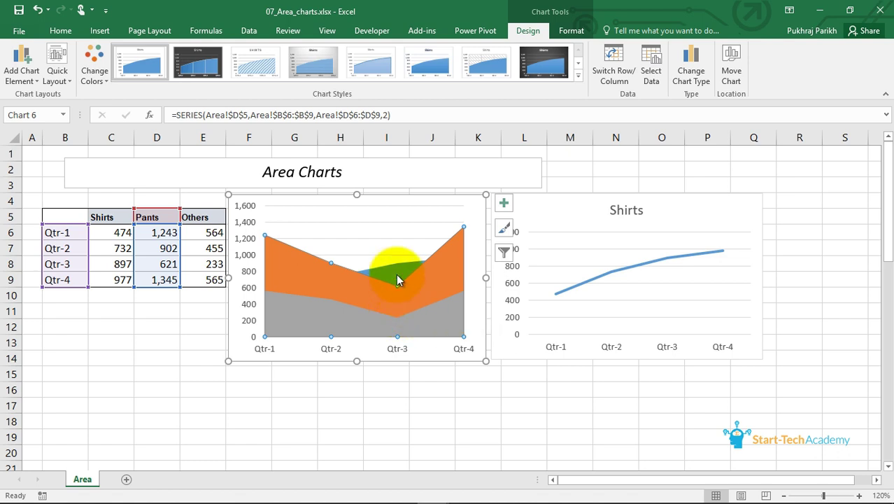
click(504, 203)
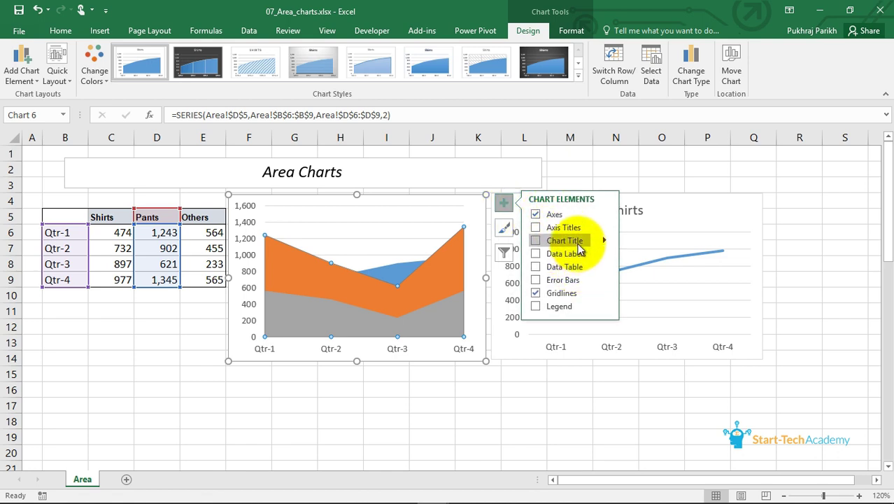
click(566, 306)
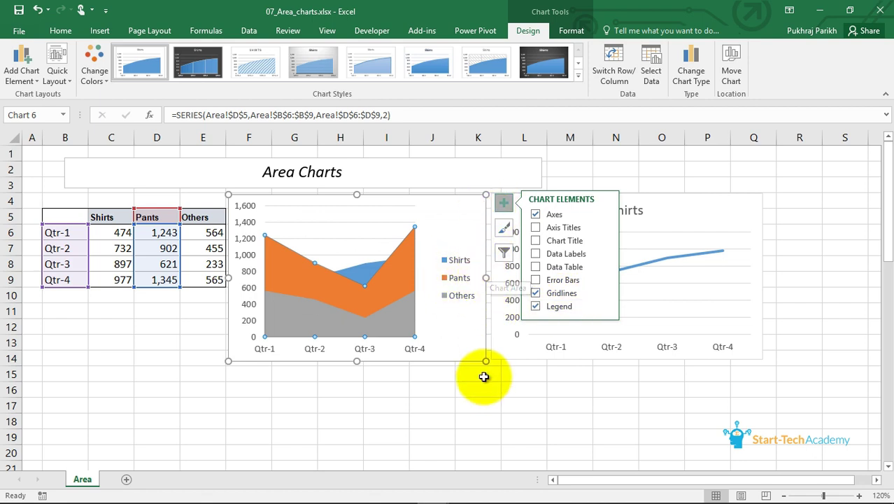
drag(488, 361, 599, 410)
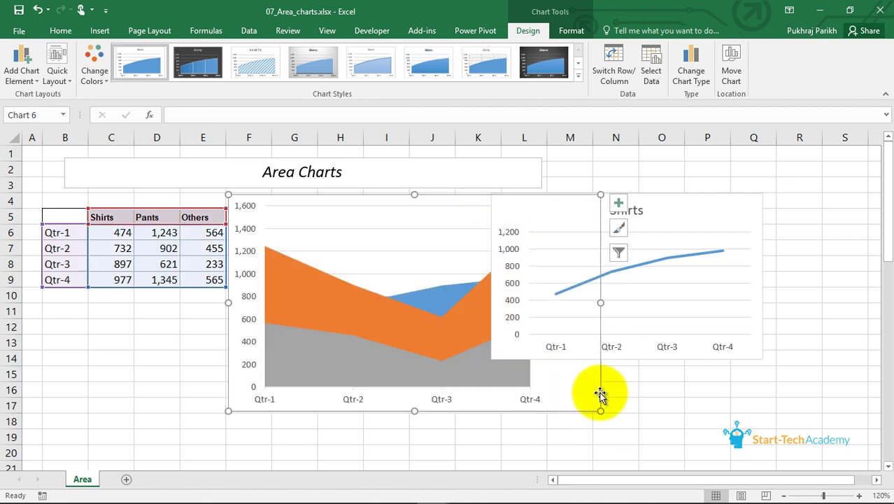
Move the Shirts line chart clear of the area chart and delete it.
click(739, 231)
drag(721, 200, 815, 190)
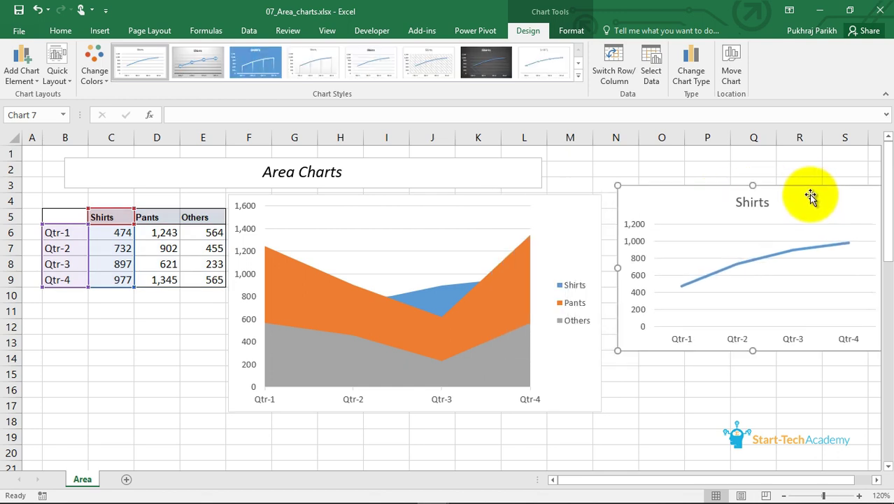
key(Delete)
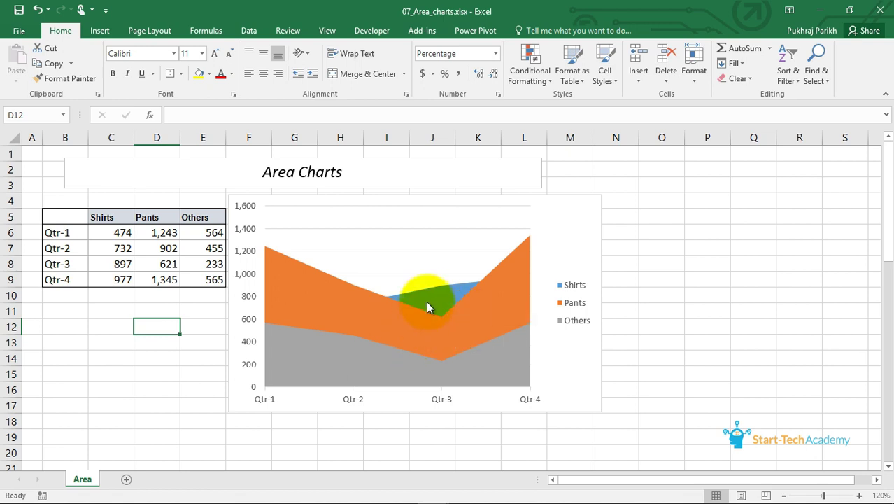
Give the Pants series in the area chart a solid orange fill with 31% transparency.
click(455, 326)
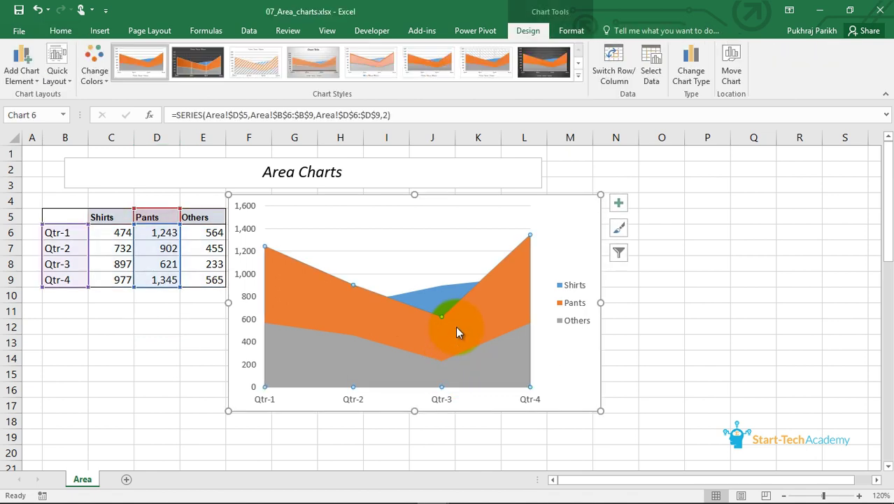
double_click(438, 331)
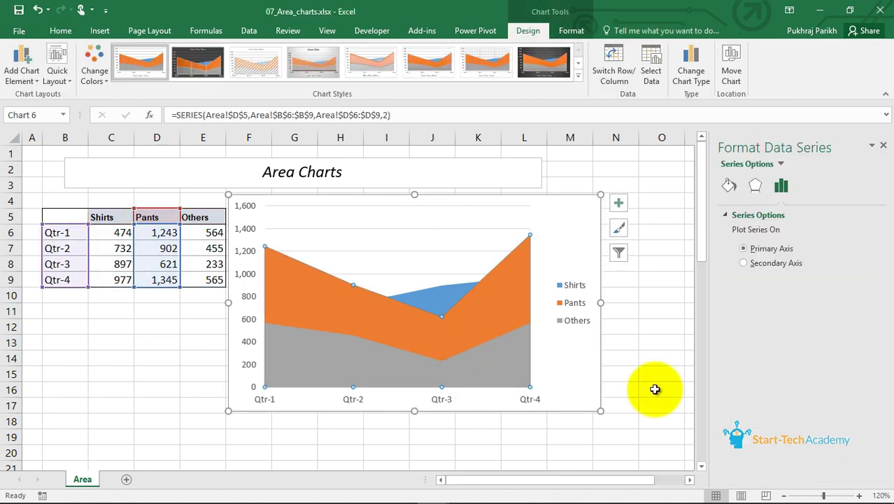
click(728, 188)
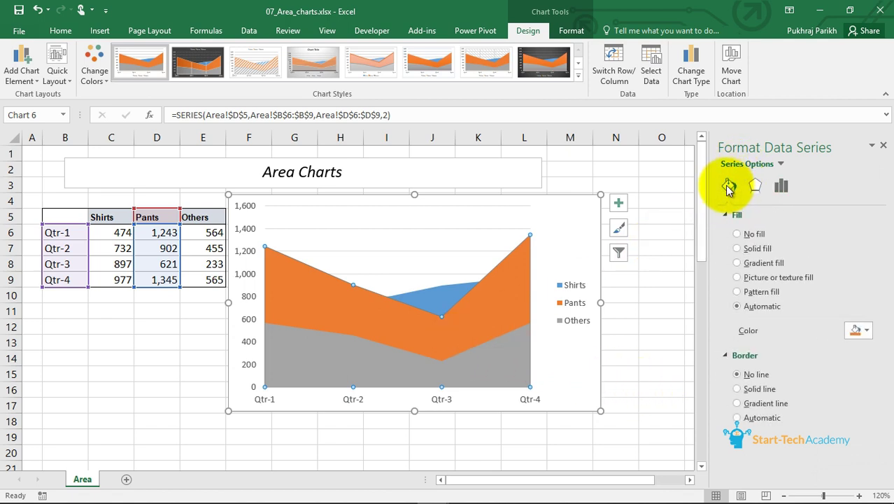
click(737, 249)
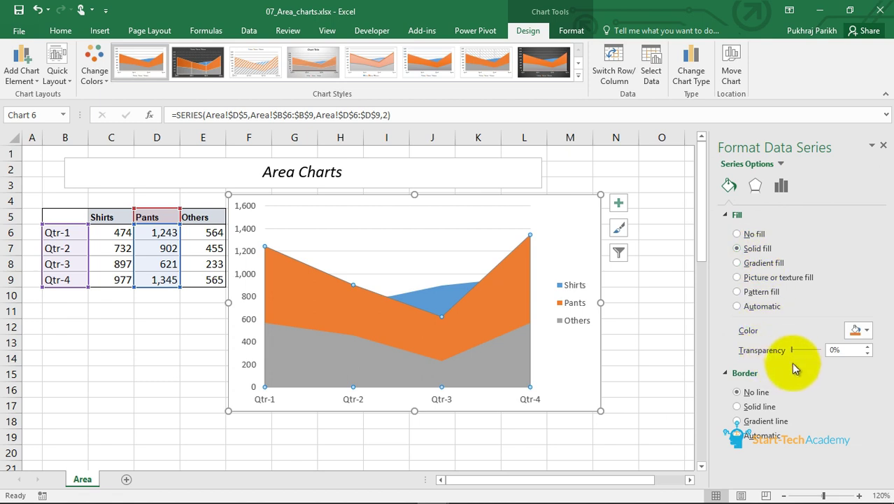
drag(794, 353, 803, 354)
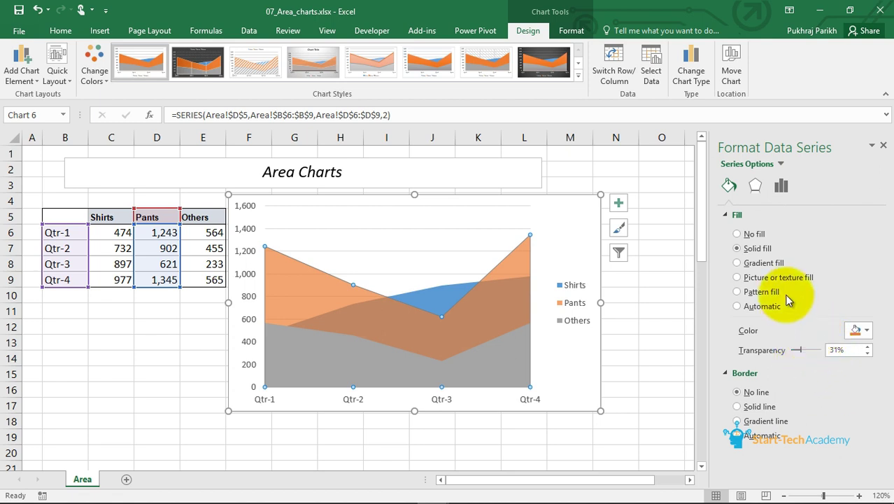
Give the Others series a solid grey fill with 58% transparency and deselect the chart.
click(780, 162)
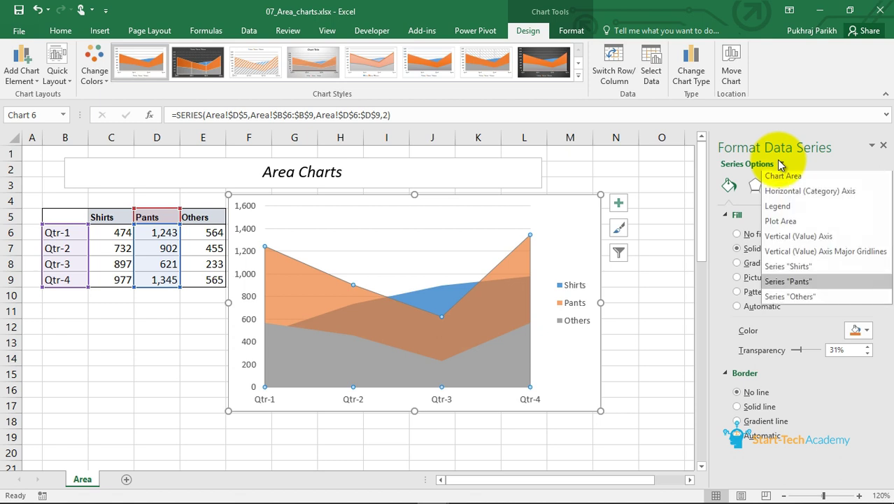
click(793, 300)
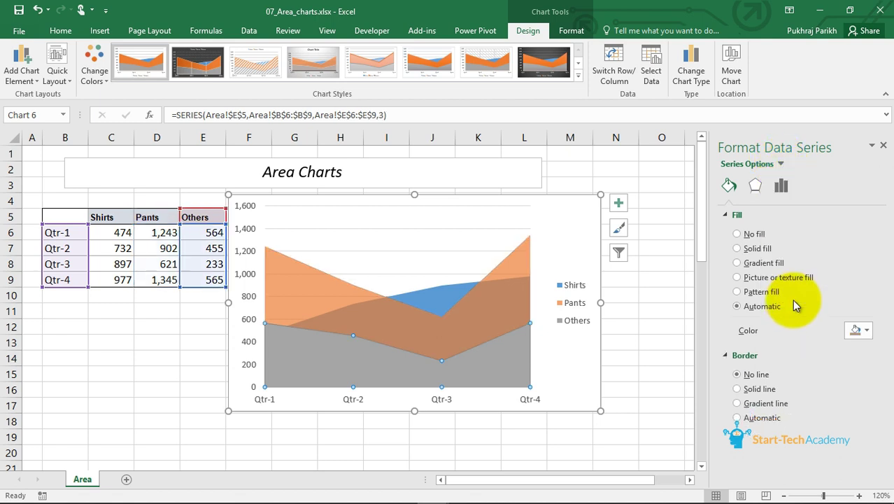
click(761, 251)
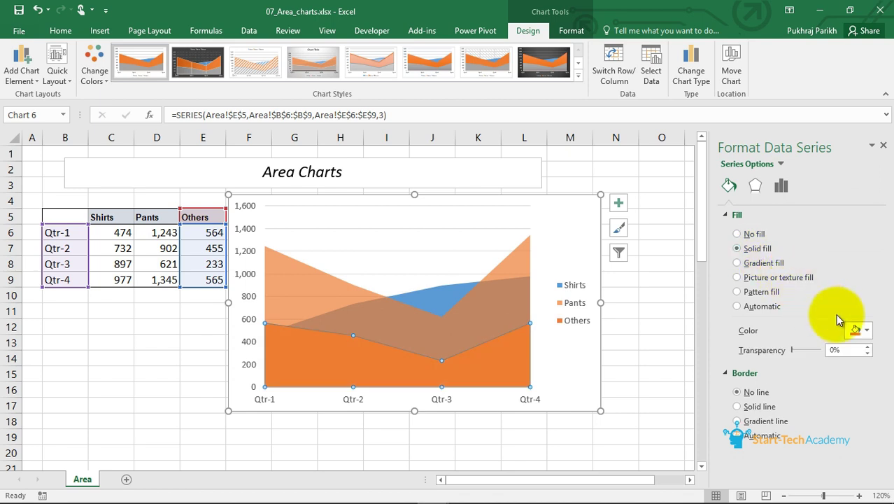
mouse_move(795, 350)
mouse_down()
mouse_move(822, 349)
mouse_move(802, 350)
mouse_up()
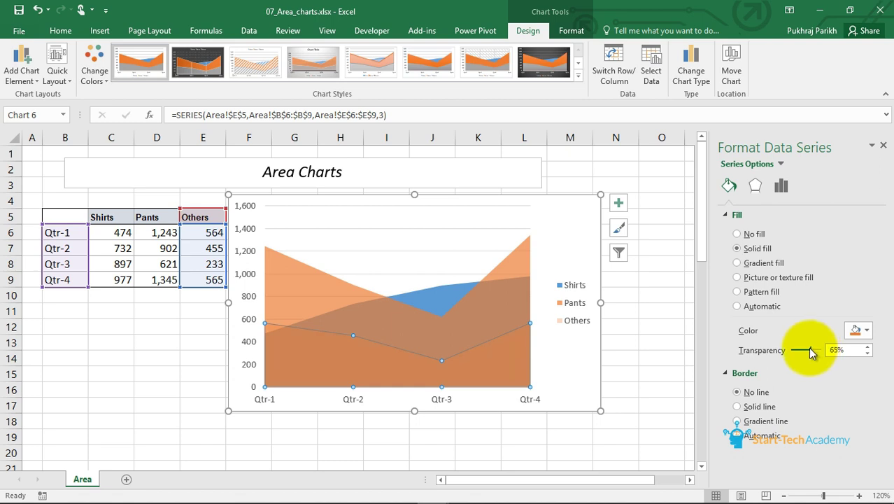
click(858, 331)
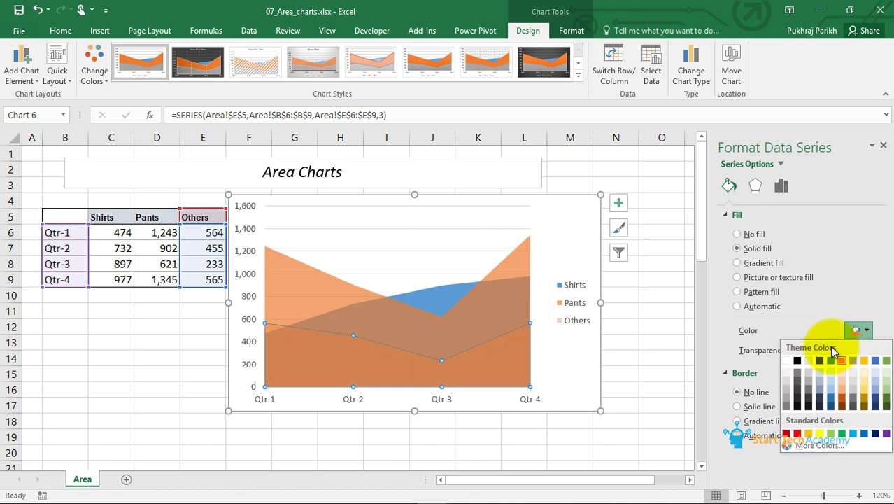
click(787, 407)
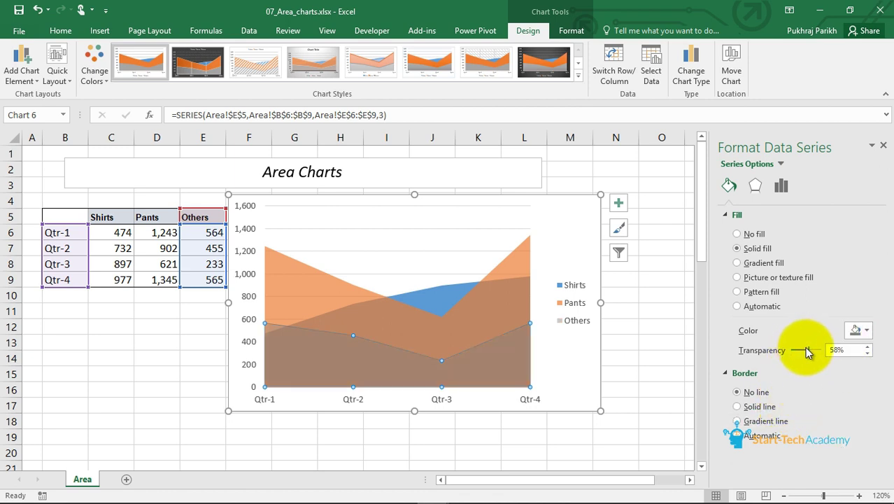
click(689, 325)
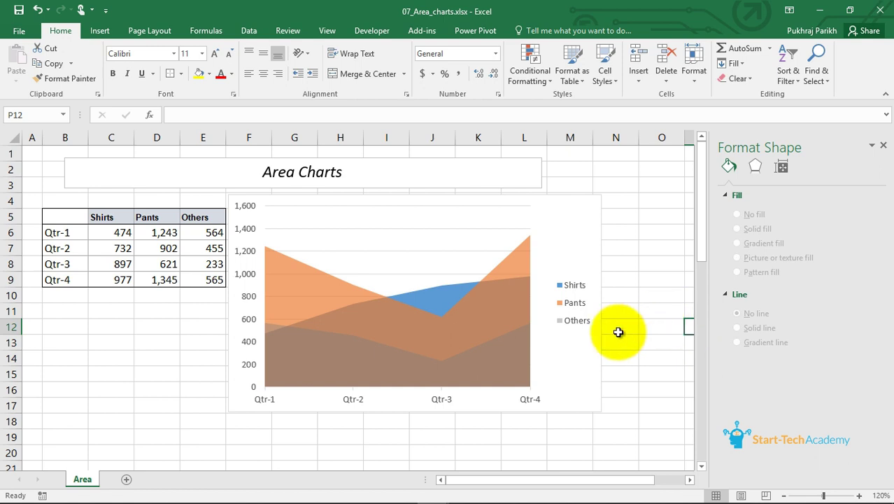
Change the Shirts, Pants and Others area chart to the Stacked Area type.
click(483, 336)
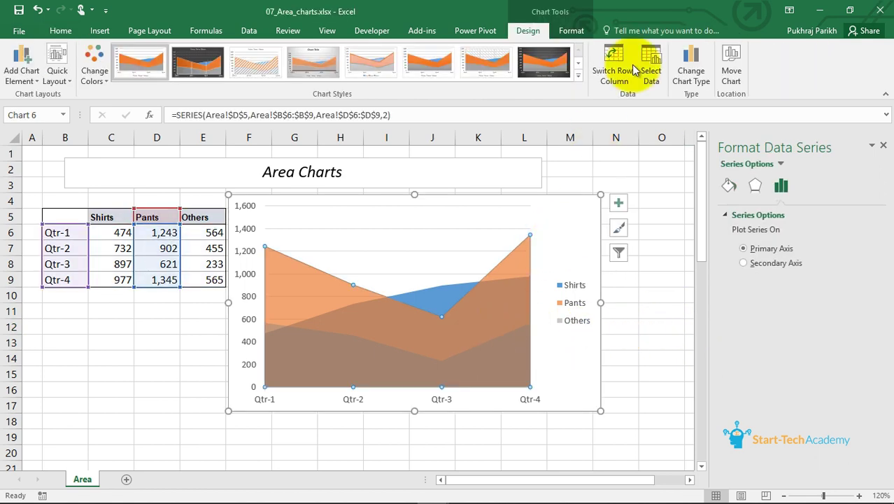
click(693, 63)
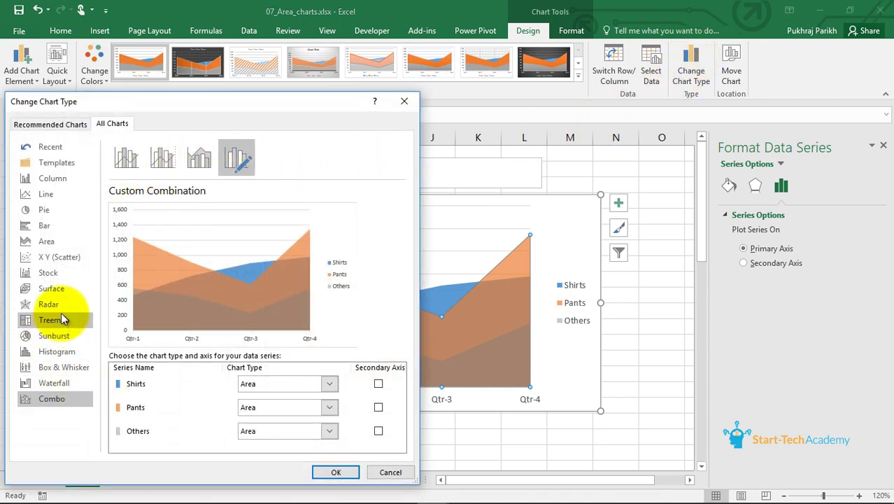
click(49, 240)
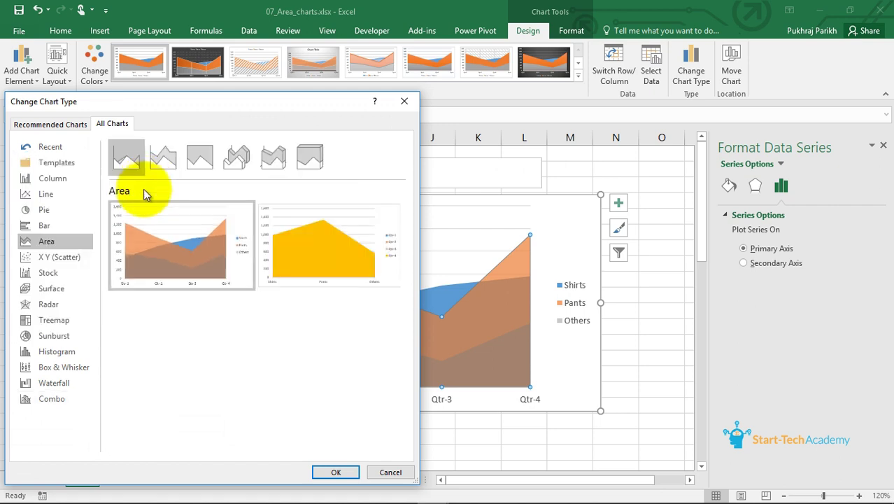
click(157, 164)
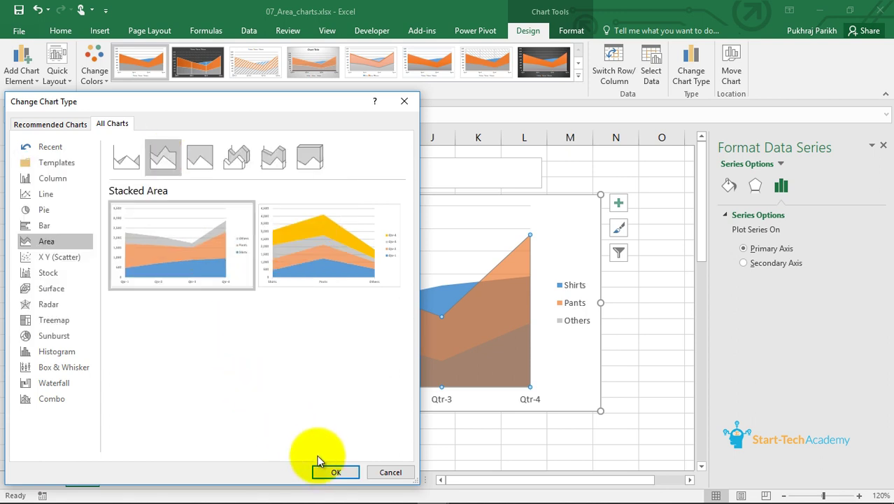
click(335, 472)
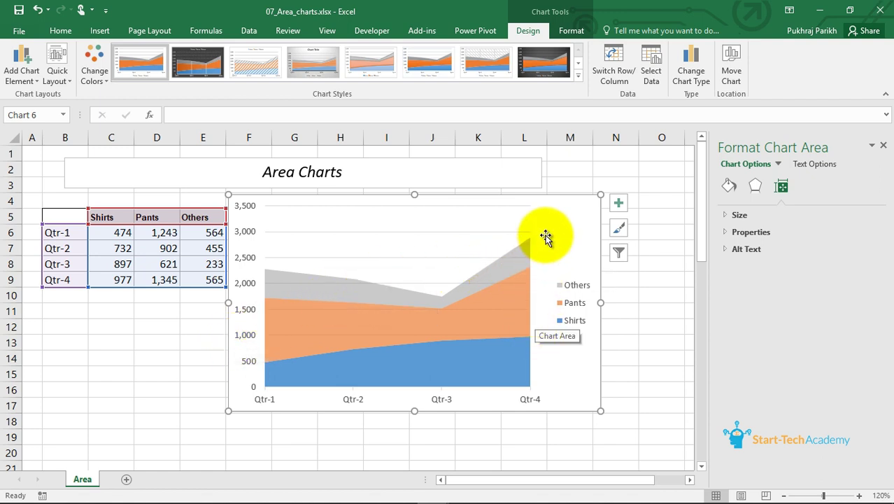
Change the stacked area chart to the 100% Stacked Area type.
click(709, 69)
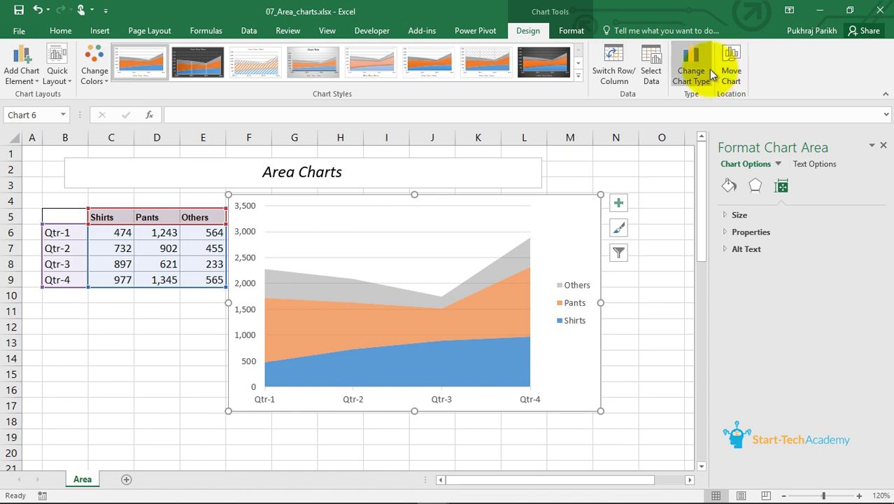
click(203, 160)
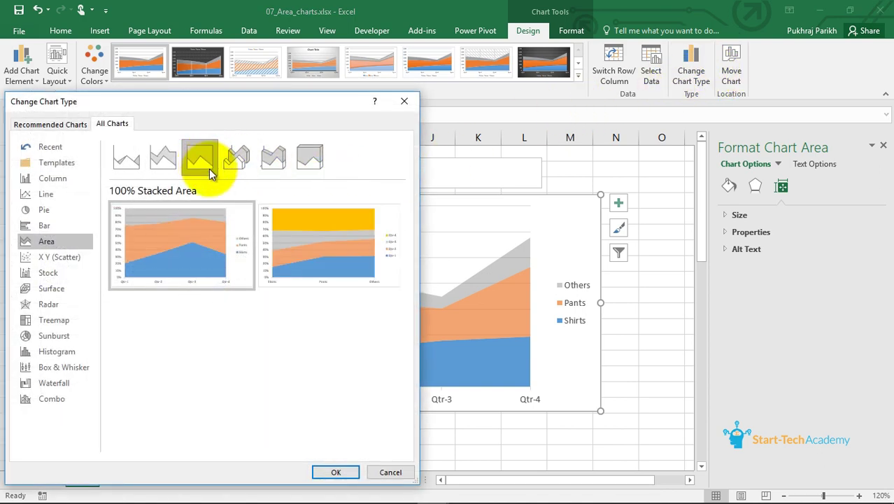
click(336, 473)
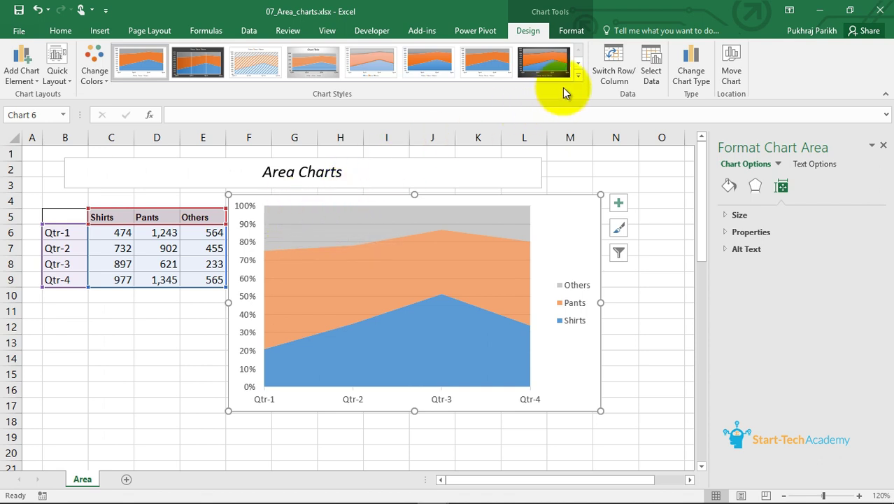
Change the 100% stacked area chart to the 3-D Area type with separate Shirts, Pants and Others series.
click(685, 65)
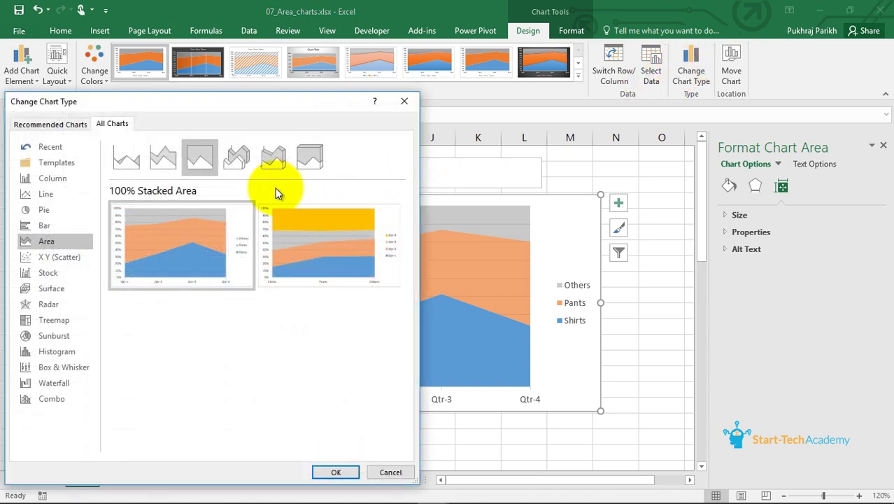
click(241, 161)
mouse_move(226, 256)
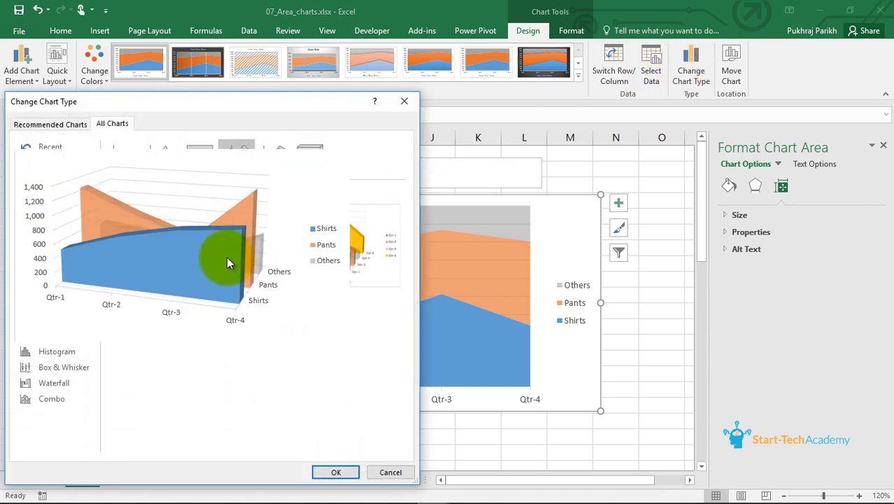
click(335, 472)
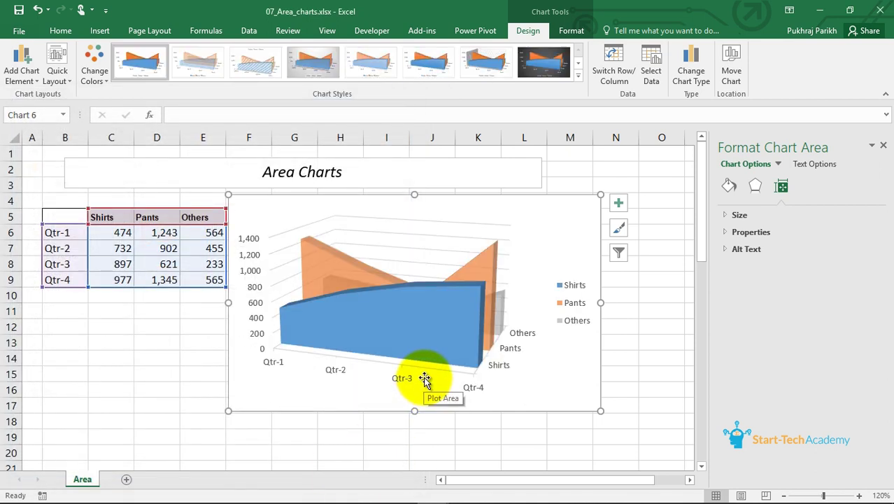
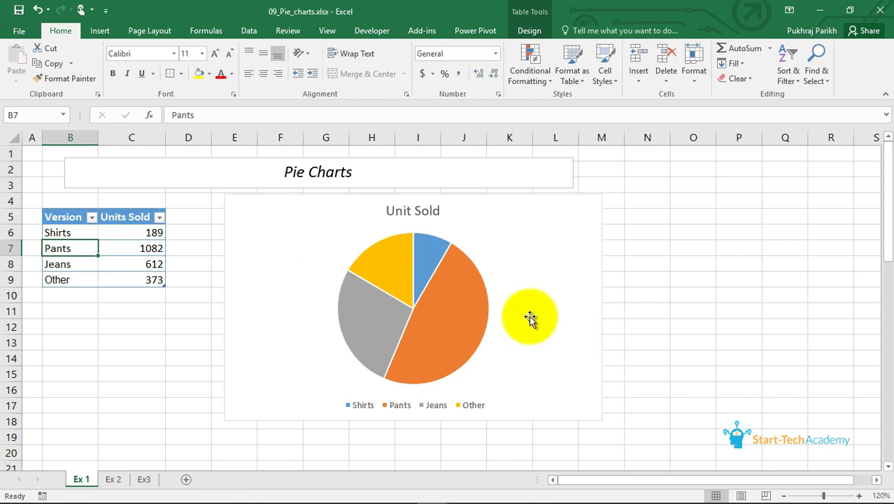
Examine the Version and Units Sold table on sheet Ex 1 and compare its entries with the pie chart's slices.
mouse_move(396, 274)
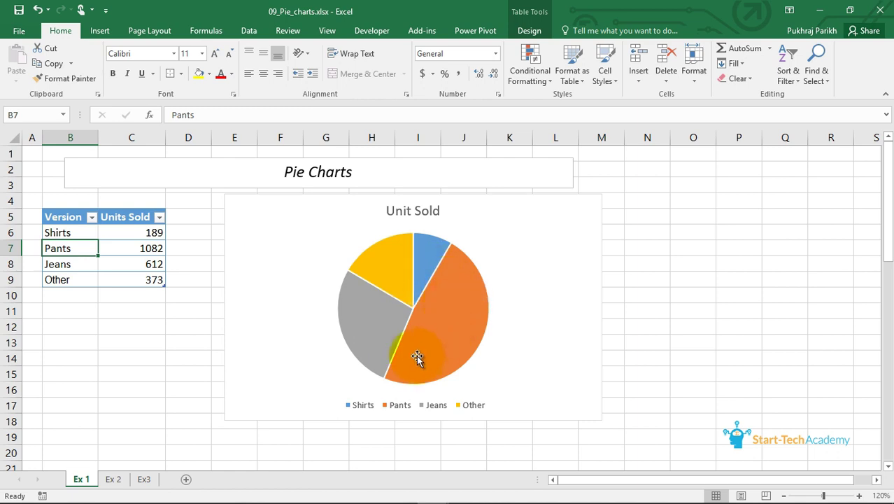
mouse_move(404, 359)
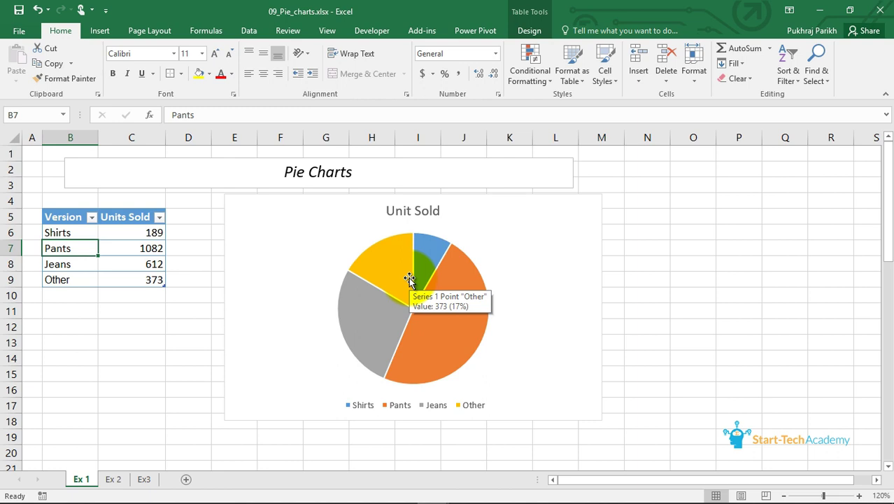
click(83, 238)
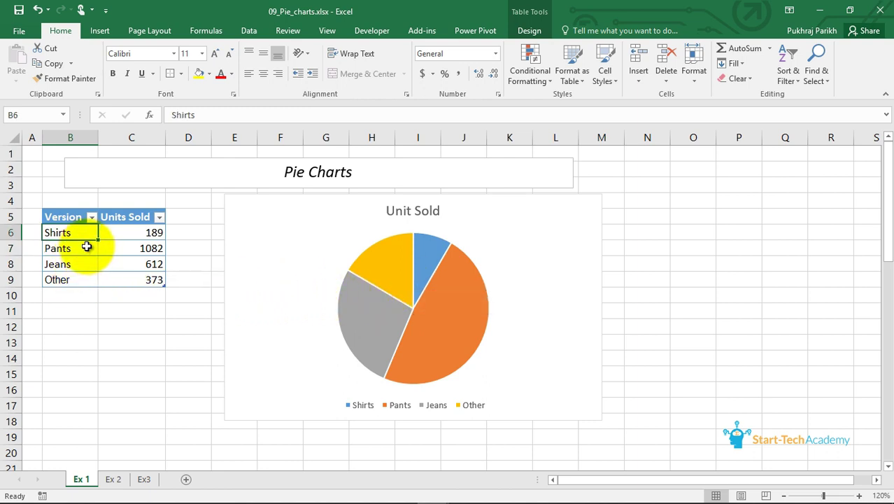
click(67, 248)
click(70, 264)
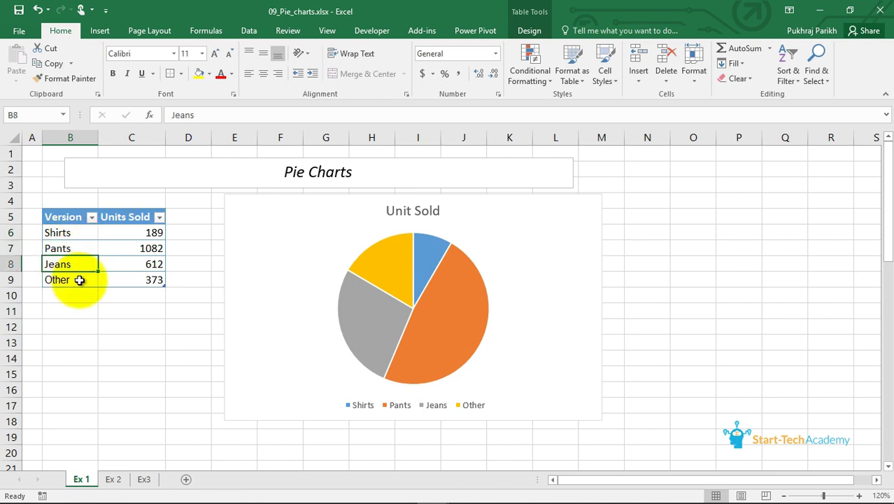
click(114, 276)
click(114, 264)
click(114, 246)
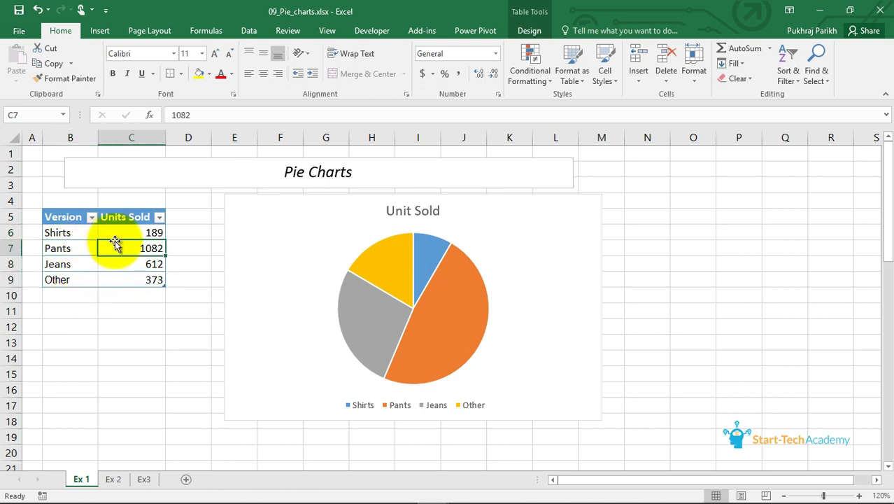
click(114, 232)
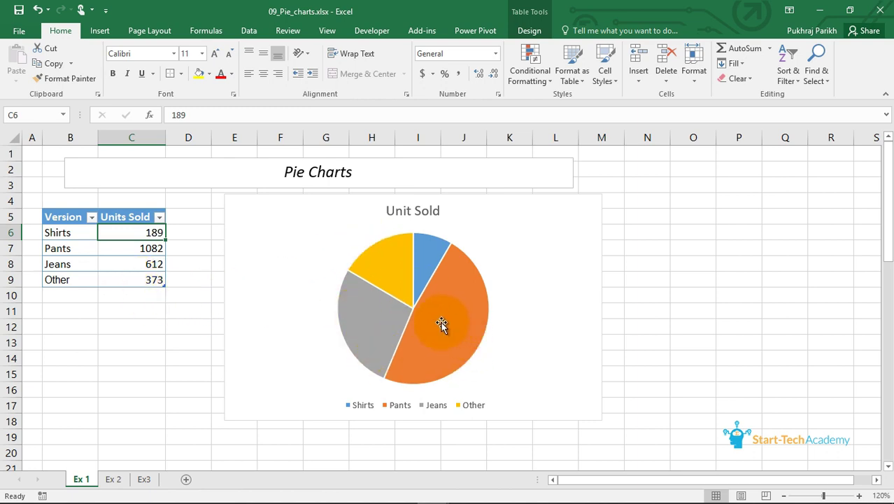
mouse_move(443, 344)
mouse_move(457, 287)
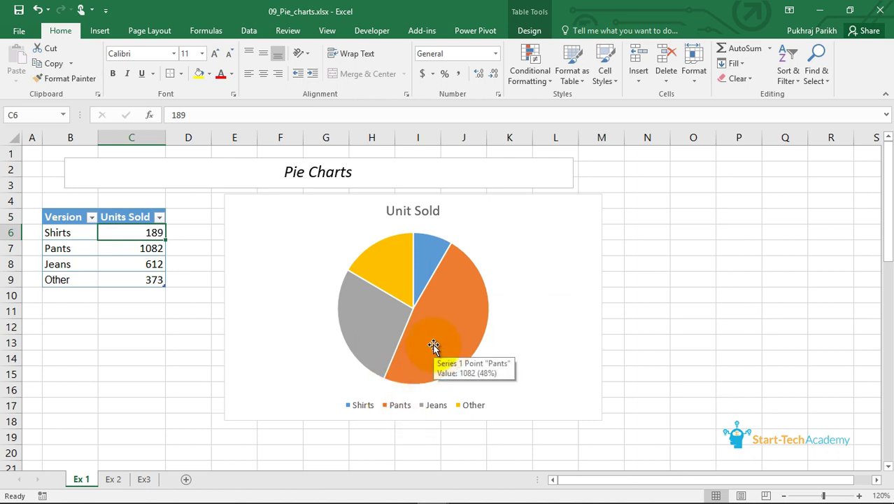
mouse_move(426, 252)
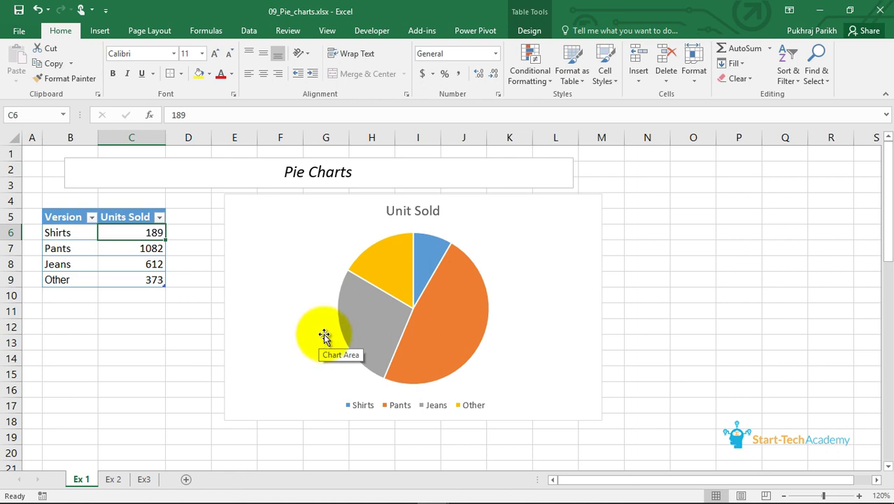
Replace the existing Unit Sold pie chart with a new recommended Pie chart built from the table in B5:C9.
click(555, 248)
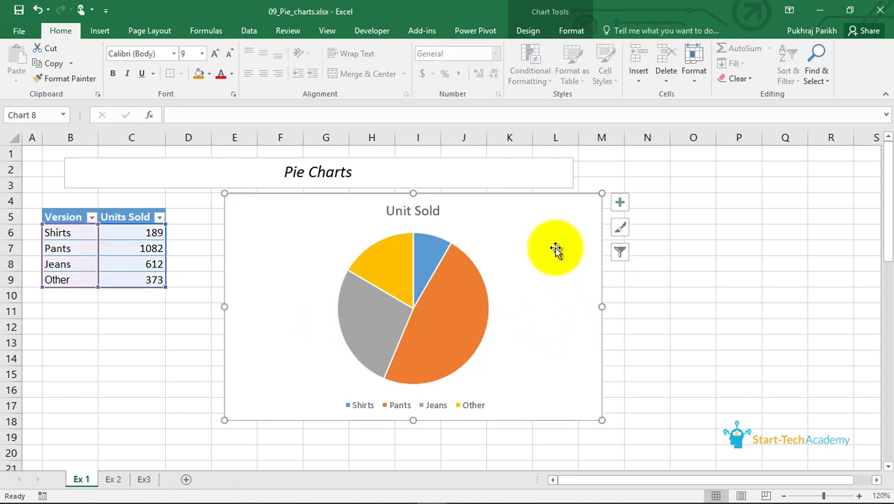
key(Delete)
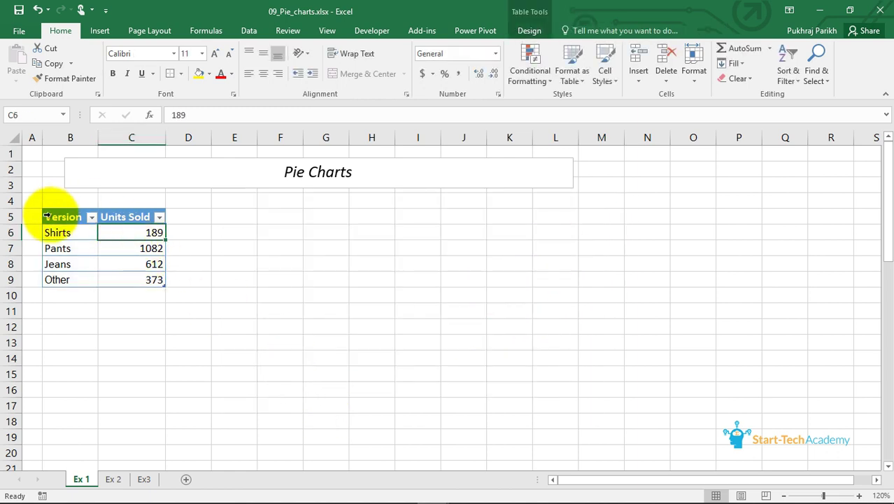
drag(58, 217, 107, 289)
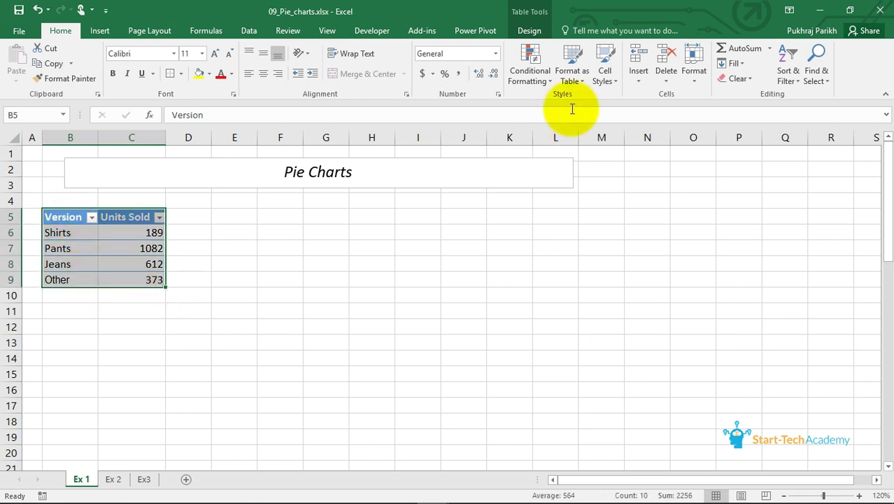
click(105, 30)
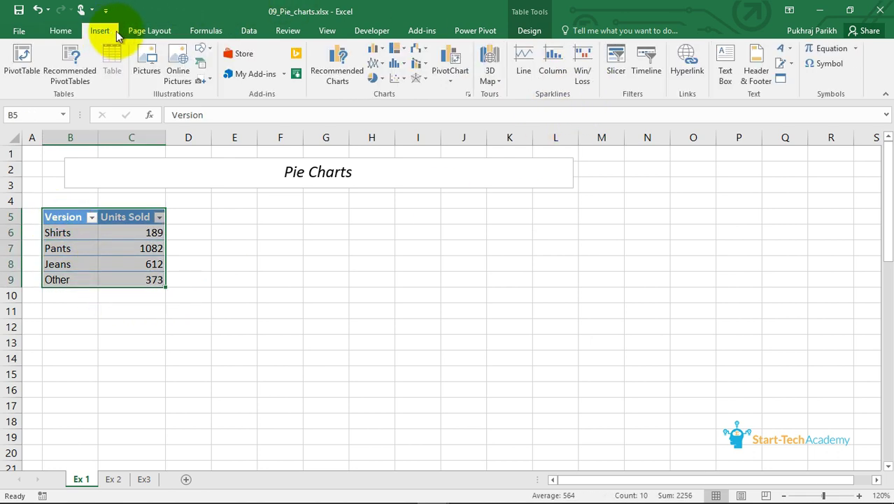
click(338, 74)
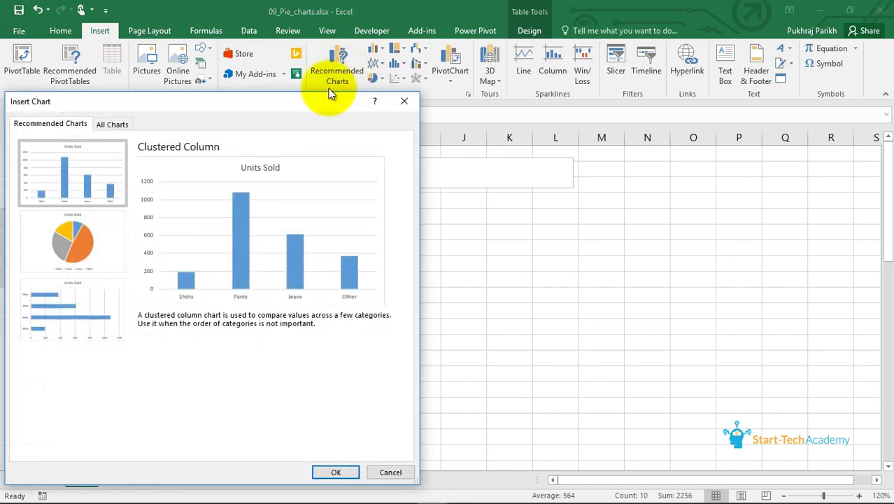
click(112, 229)
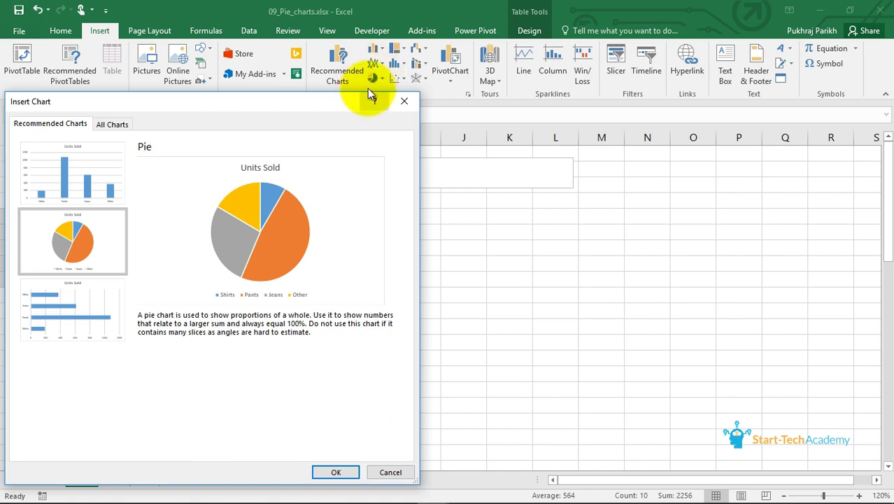
click(341, 471)
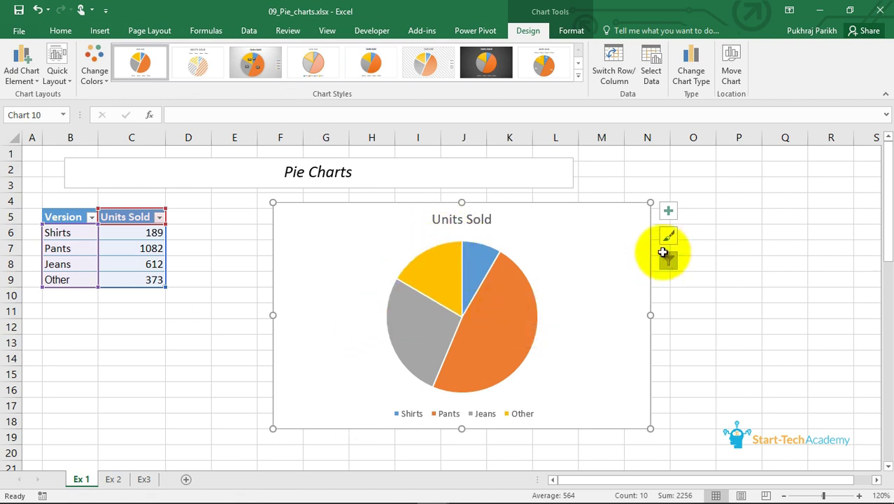
Add data labels to the Units Sold pie chart and position them at Outside End.
click(667, 212)
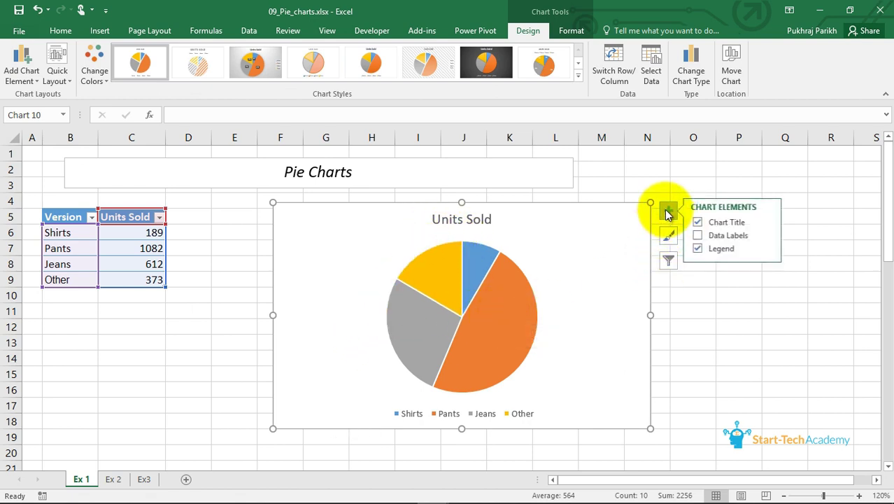
click(720, 238)
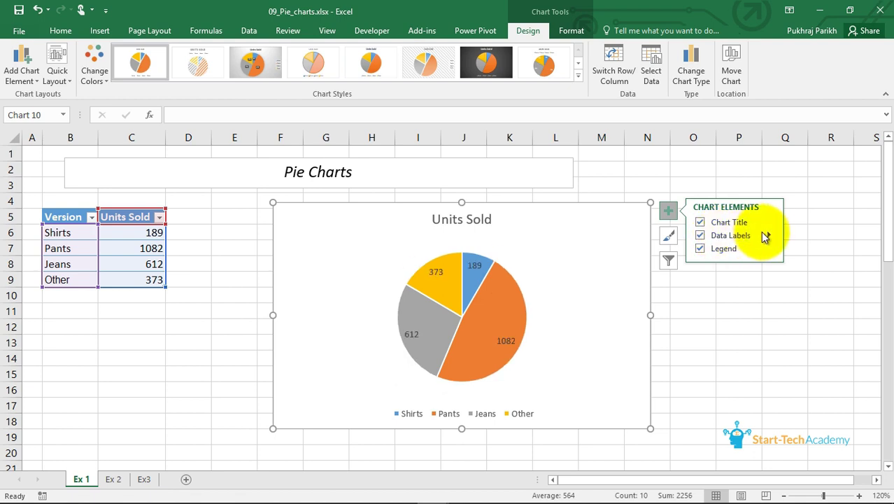
click(769, 236)
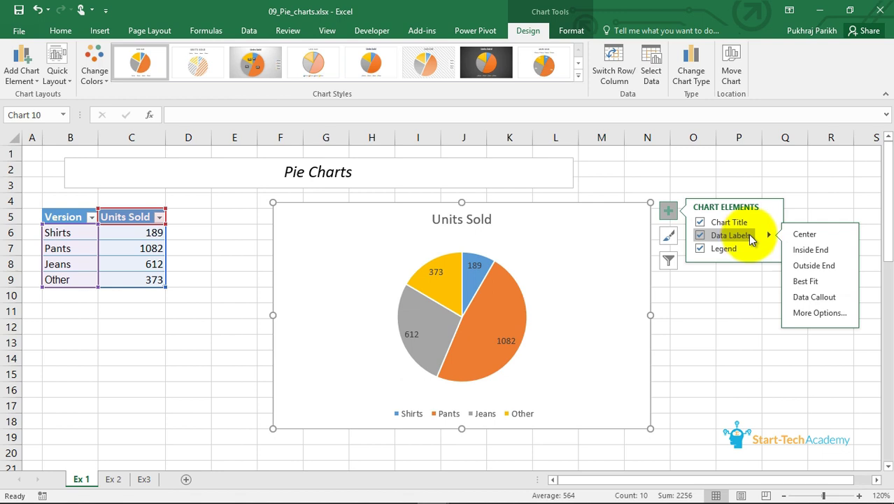
click(721, 236)
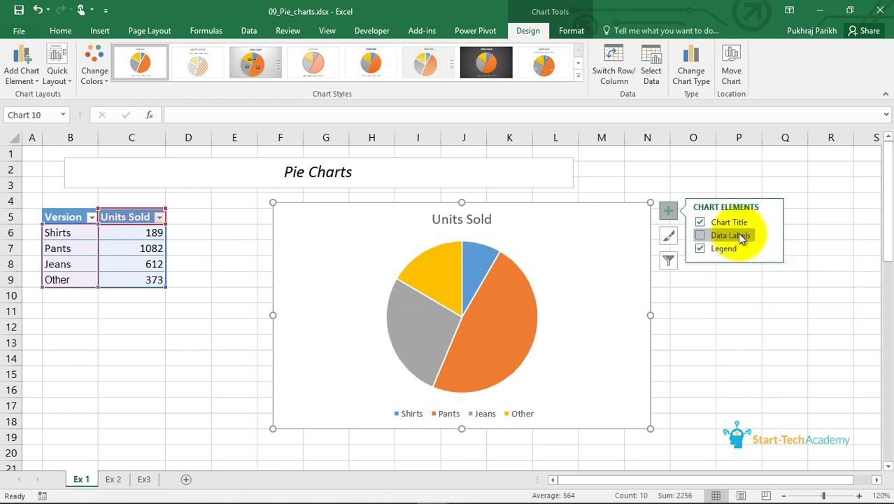
click(700, 235)
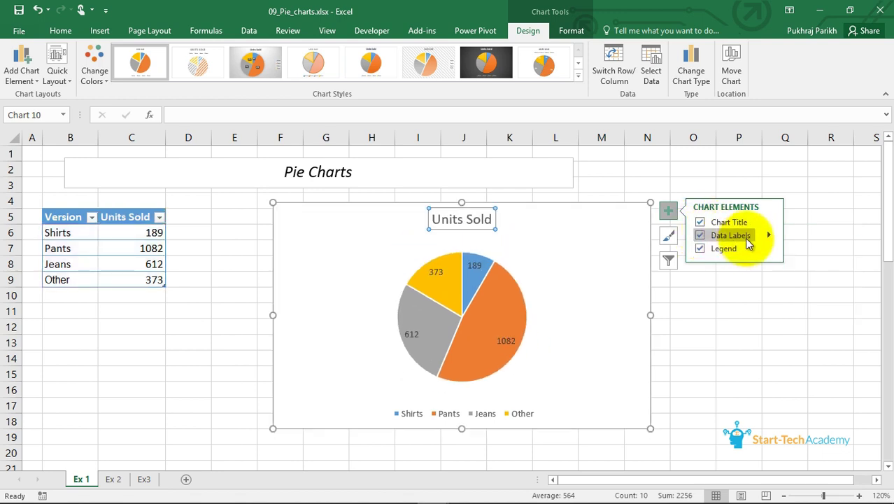
mouse_move(769, 236)
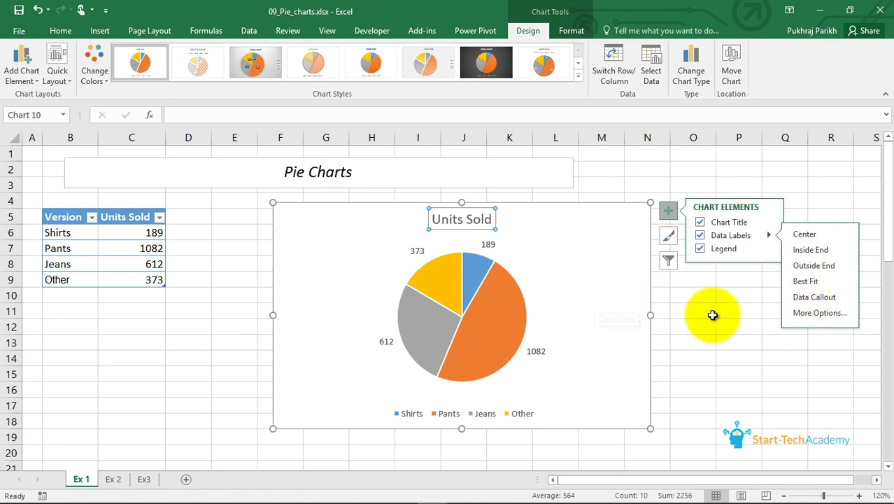
Format the Units Sold pie chart's data labels to show the category name and percentage instead of the value.
click(545, 353)
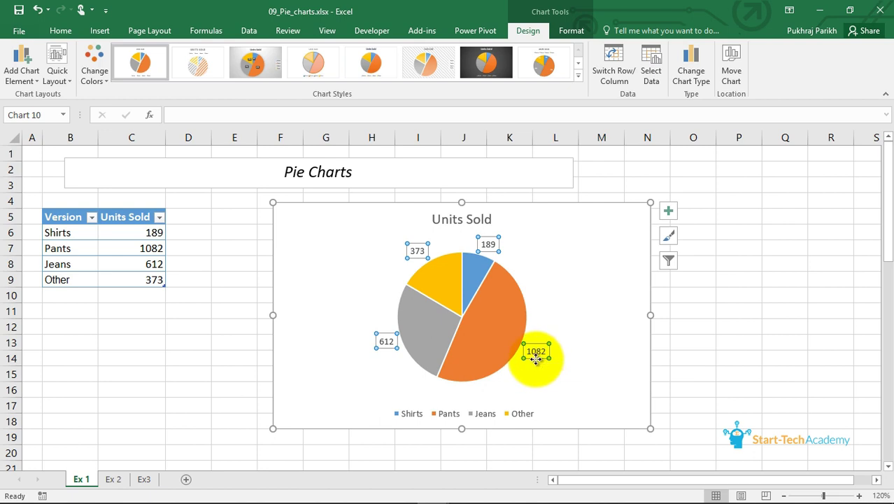
right_click(536, 359)
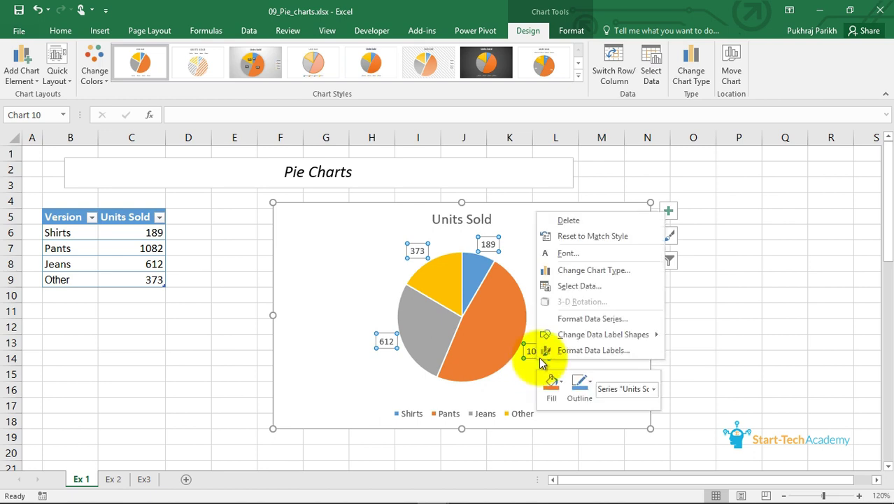
click(556, 352)
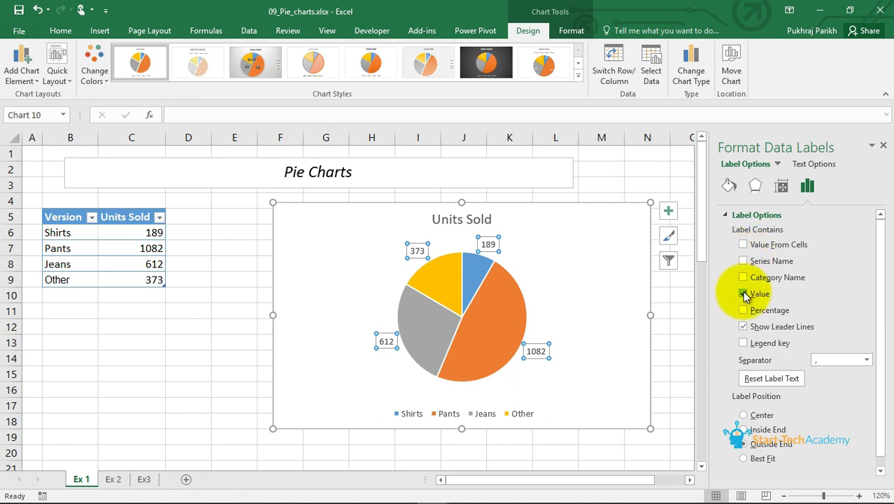
click(744, 295)
click(745, 310)
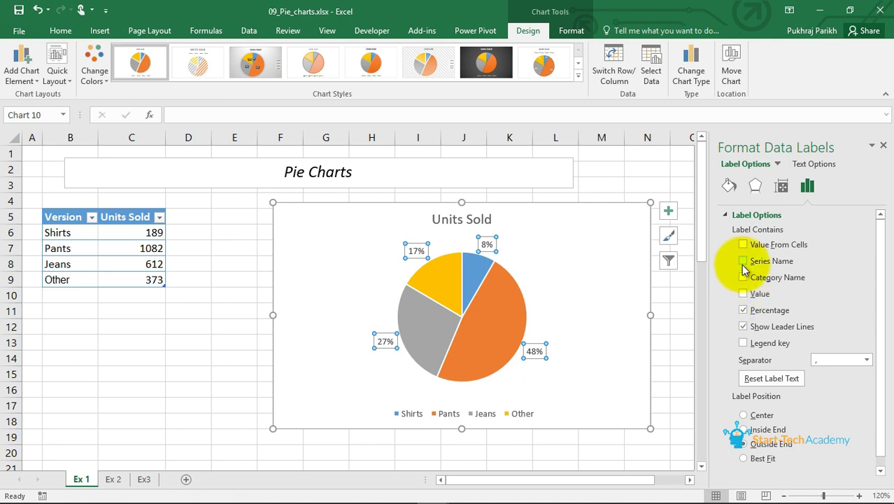
click(743, 277)
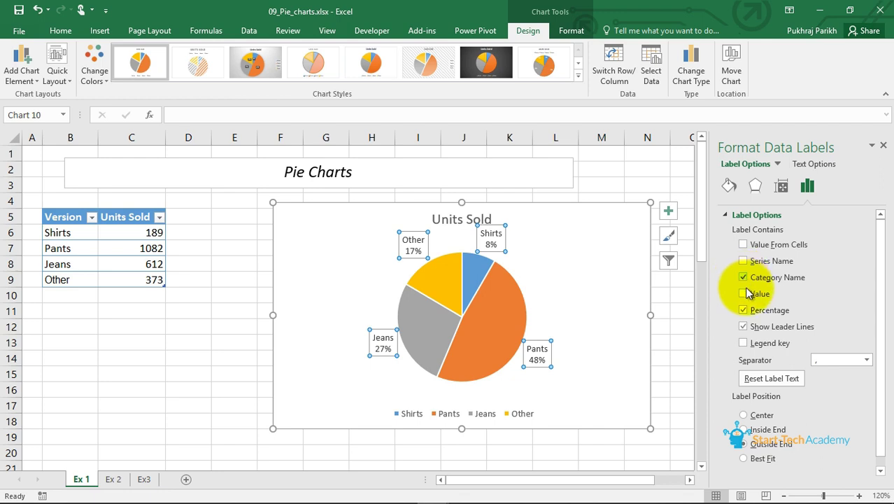
click(744, 294)
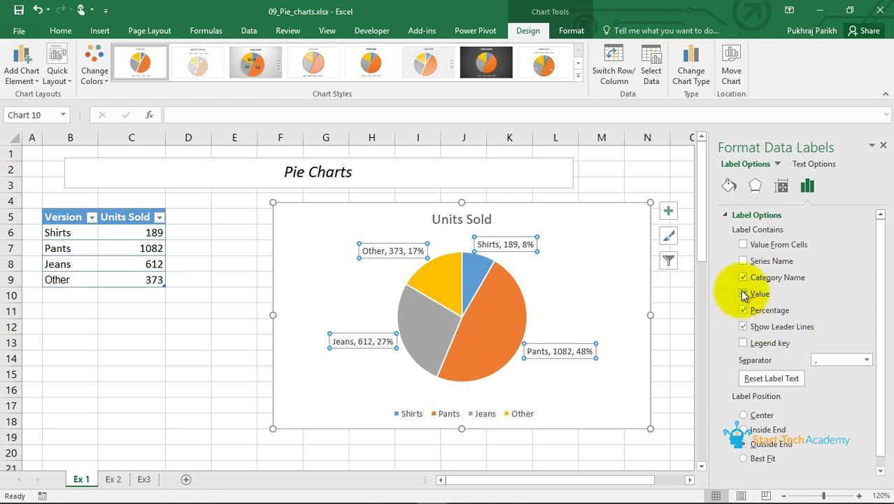
click(744, 295)
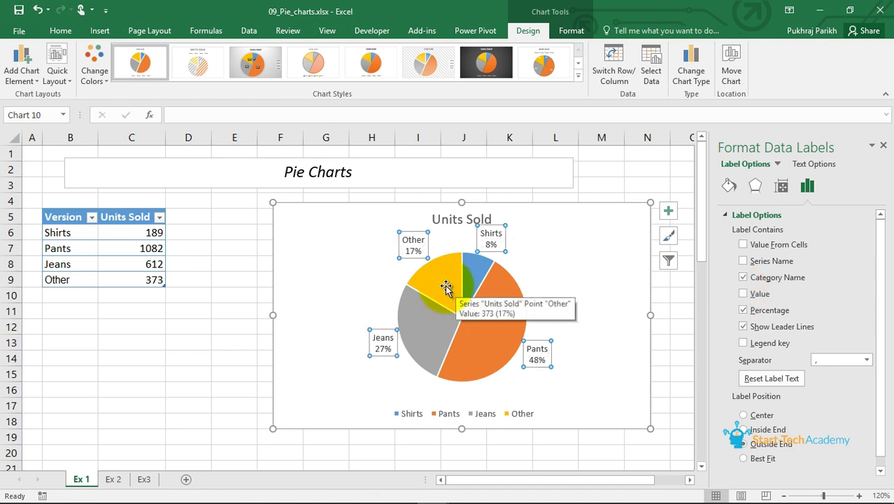
Pull the Shirts slice out of the pie to about 29% point explosion and extend the chart's upper edge slightly upward.
click(460, 284)
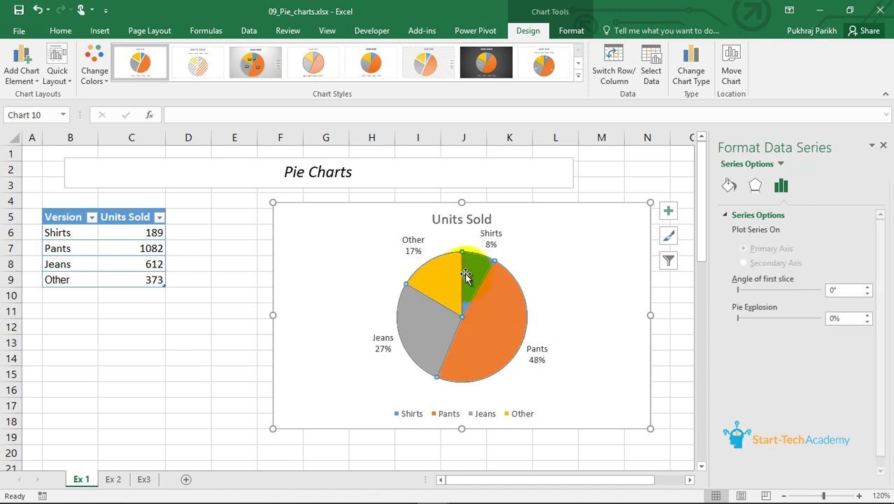
click(473, 271)
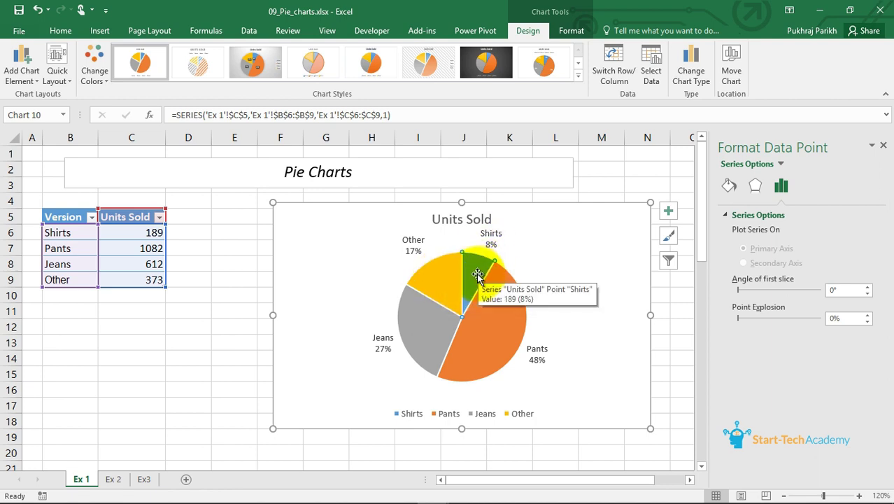
drag(475, 275, 479, 249)
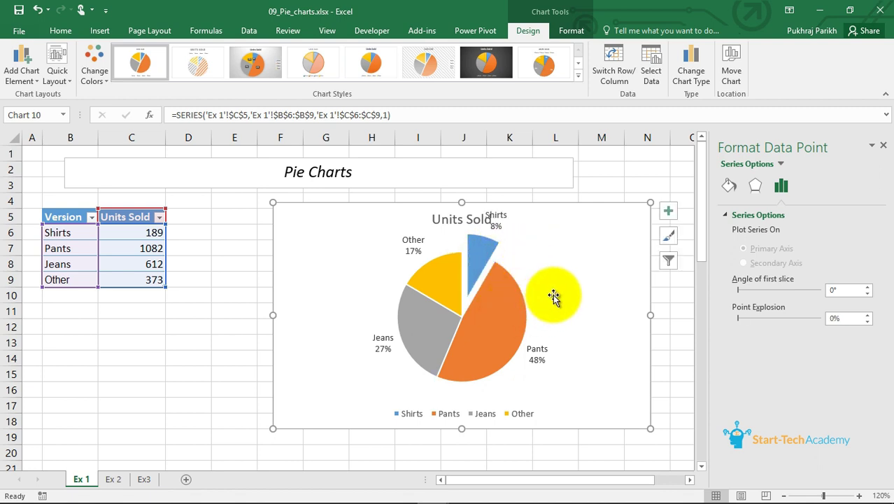
click(506, 245)
drag(462, 202, 463, 195)
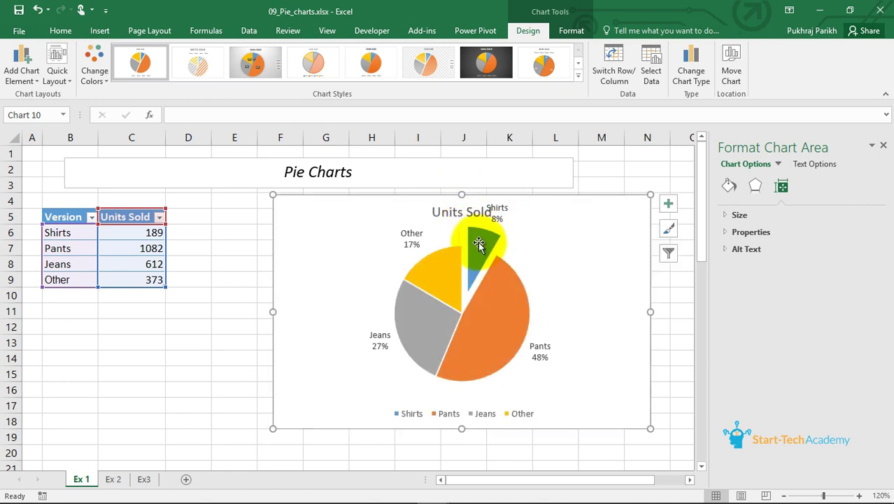
mouse_move(508, 273)
click(492, 290)
drag(492, 290, 476, 260)
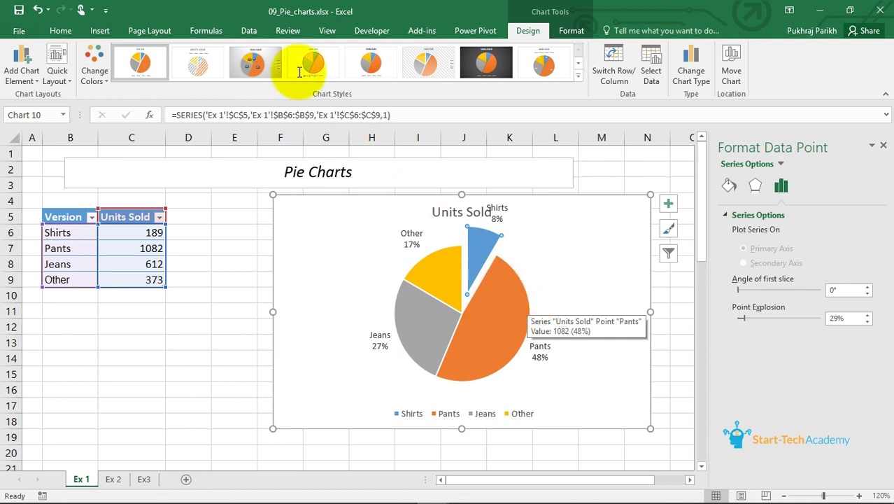
Change the Units Sold chart on sheet Ex 1 to the 3-D Pie type and look over the other pie subtypes.
click(690, 71)
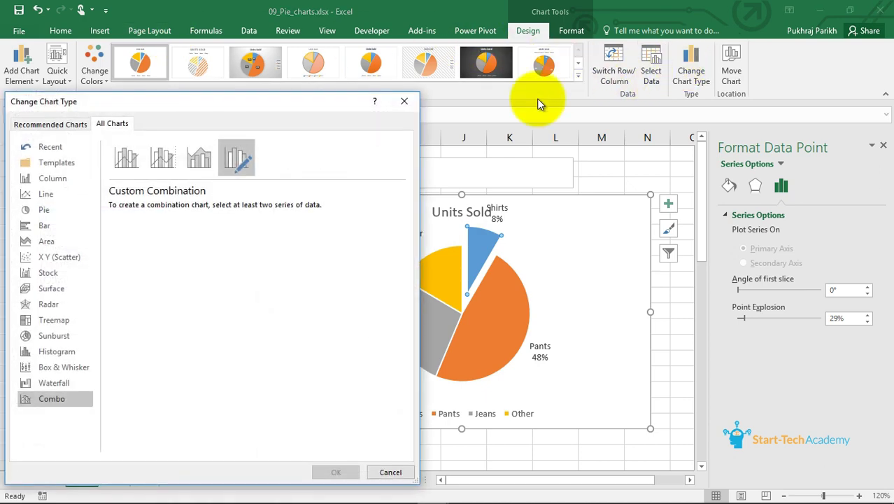
click(60, 210)
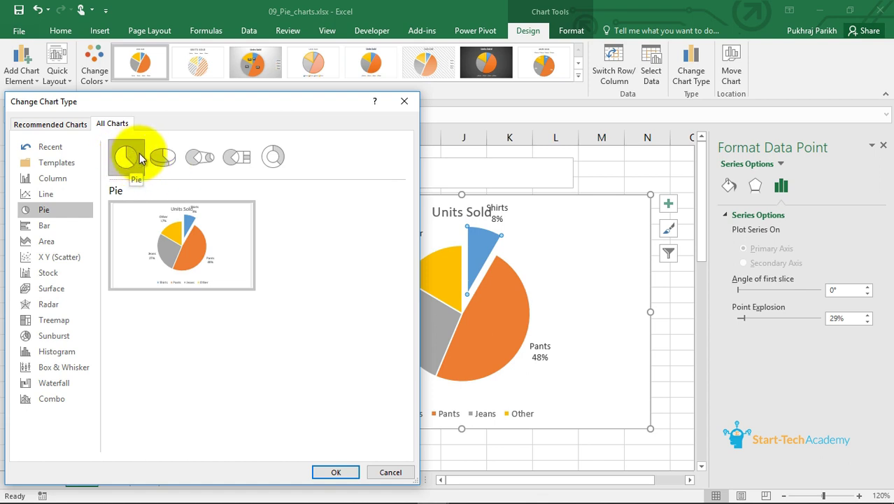
click(161, 158)
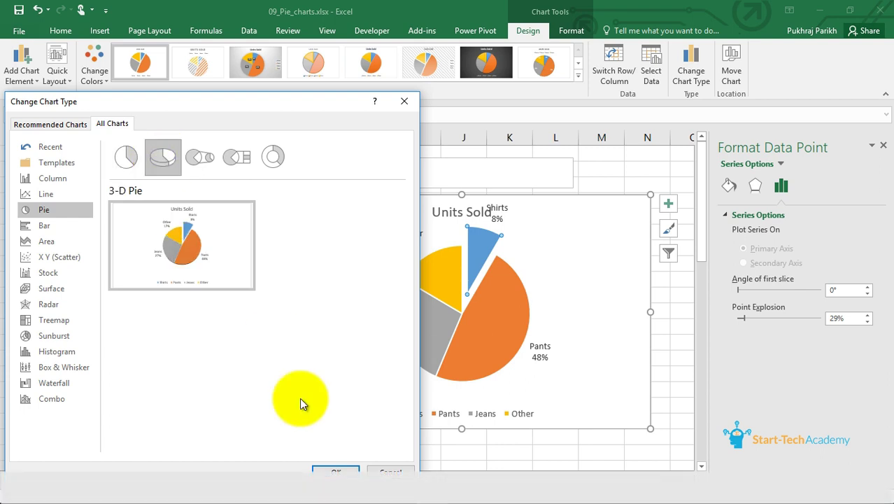
click(336, 470)
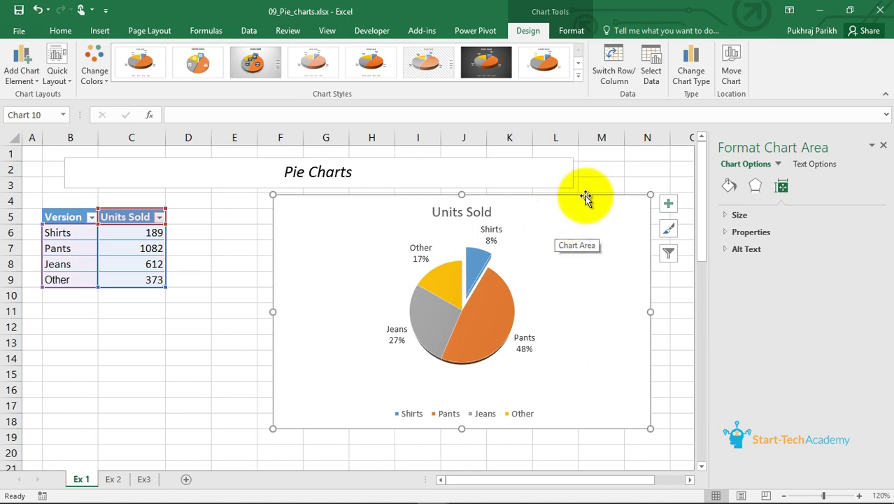
click(693, 77)
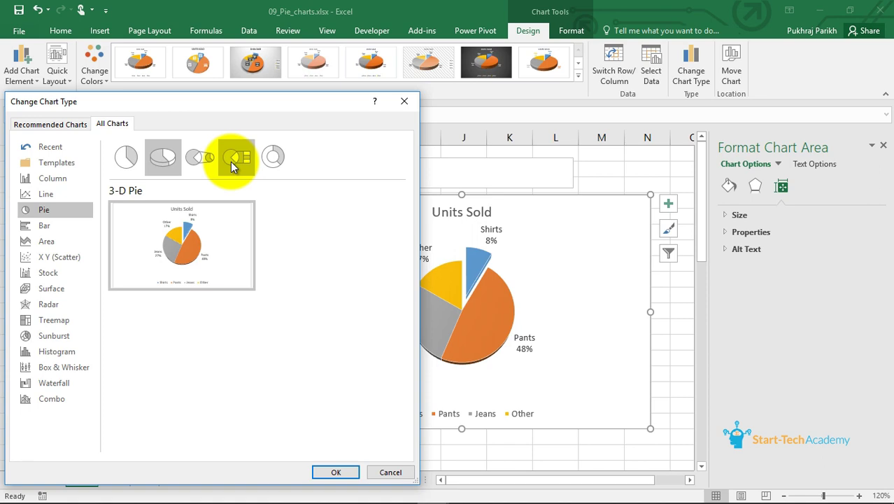
click(387, 471)
Delete the existing Units Sold pie-of-pie chart on sheet Ex 2.
click(114, 479)
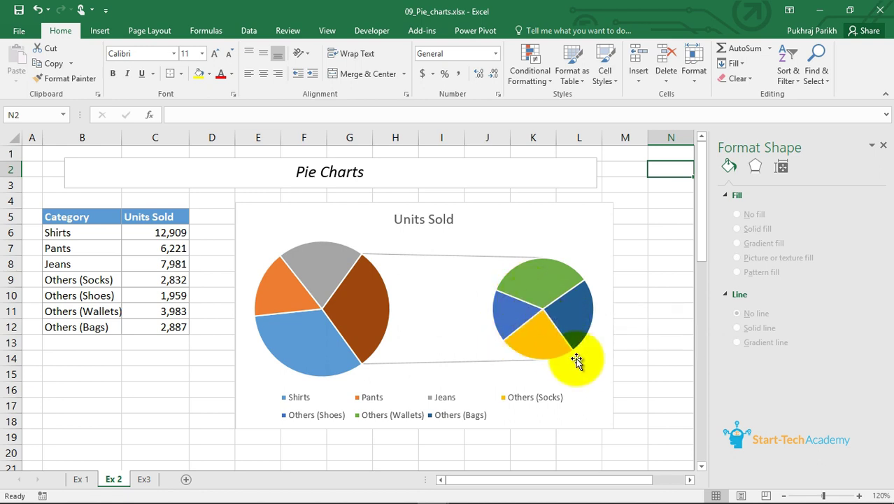
mouse_move(580, 350)
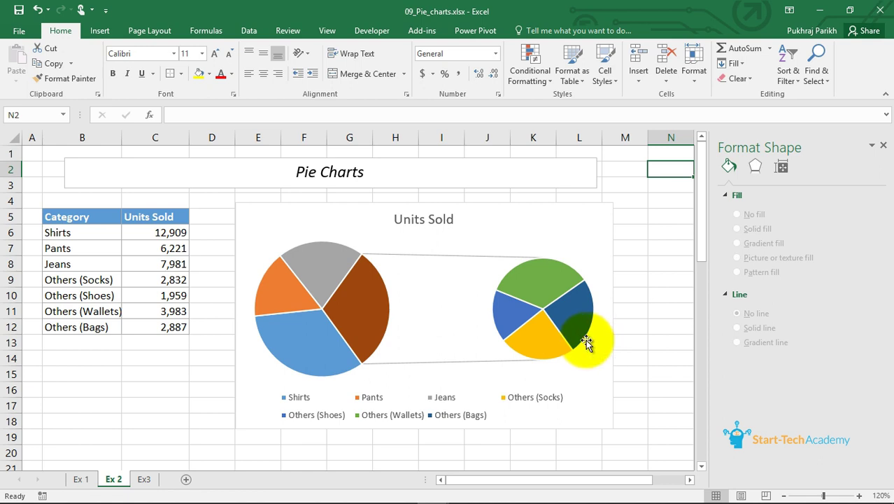
click(599, 268)
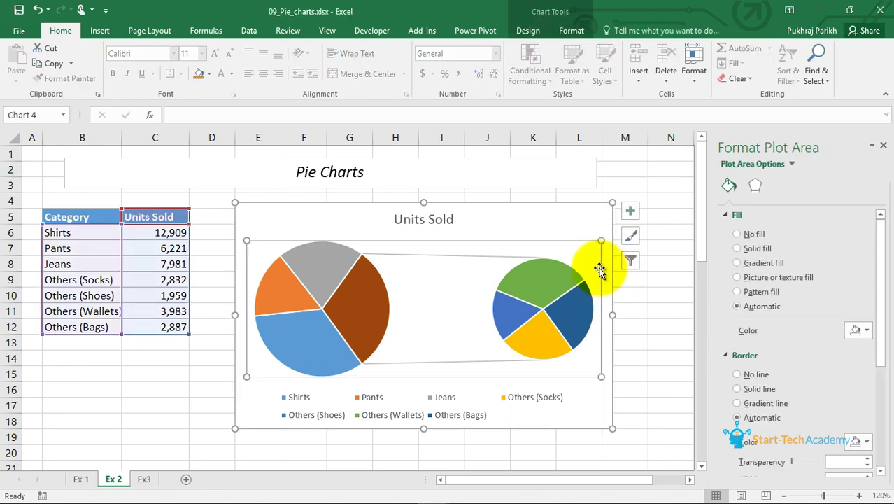
click(594, 216)
key(Delete)
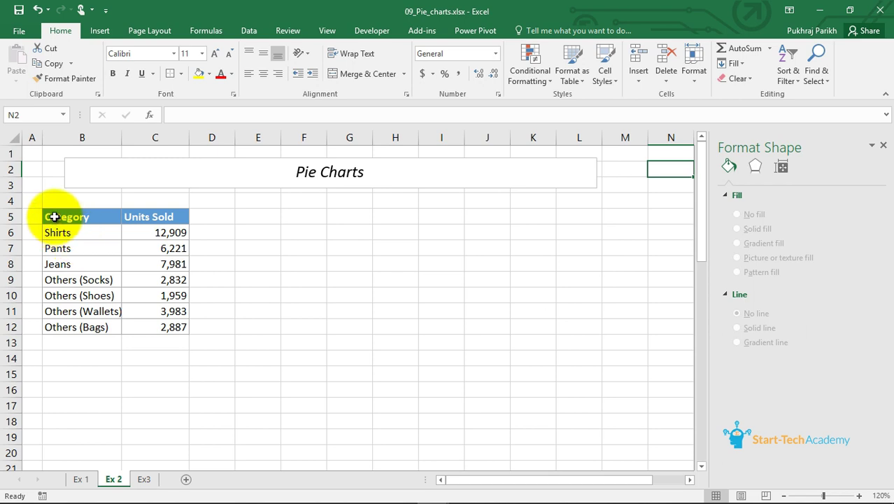
Insert a Pie of Pie chart built from the Category and Units Sold table in B5:C12.
drag(47, 217, 136, 329)
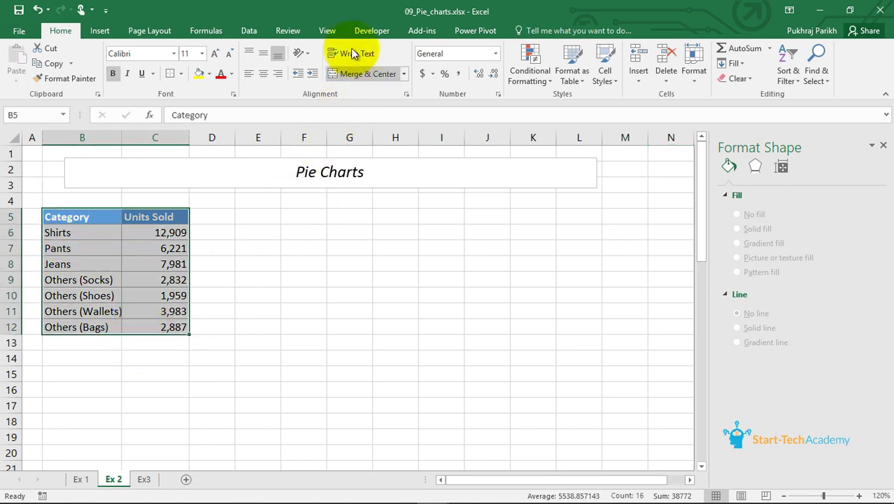
click(101, 32)
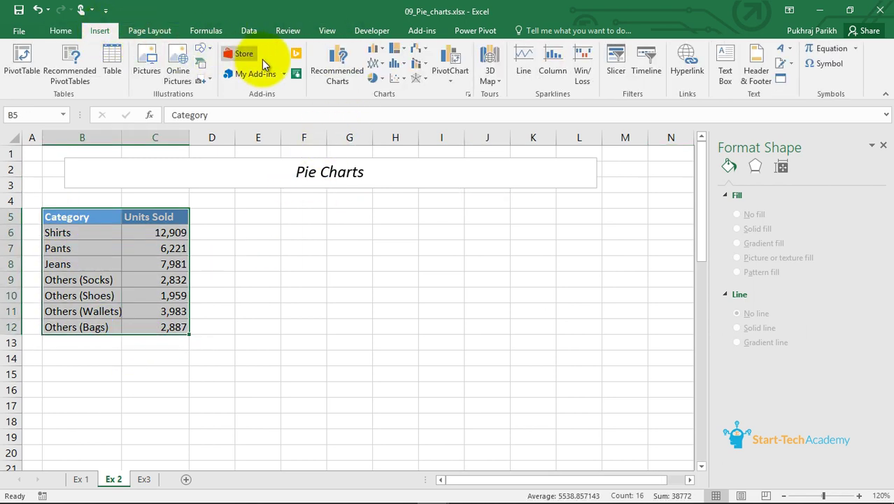
click(353, 67)
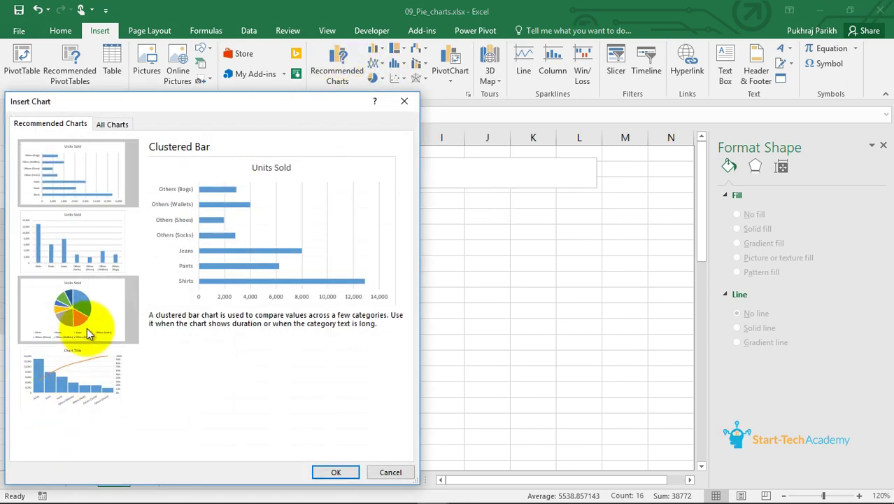
click(116, 126)
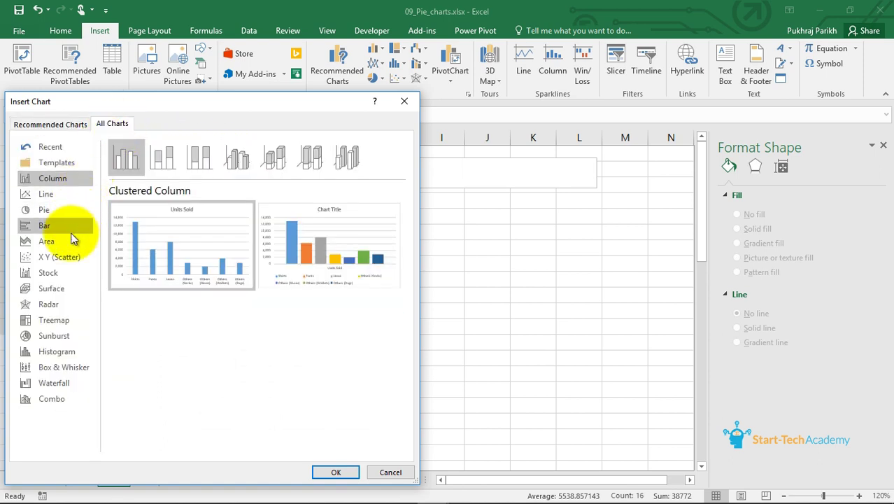
click(44, 210)
click(196, 158)
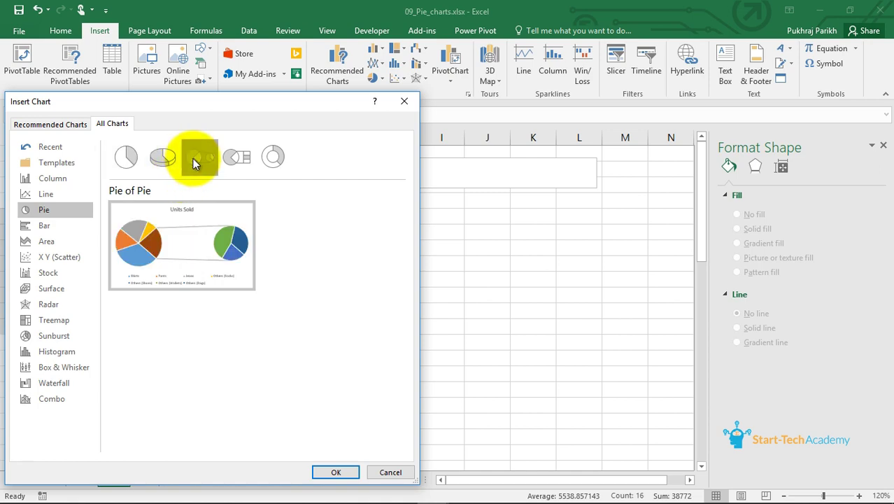
click(340, 473)
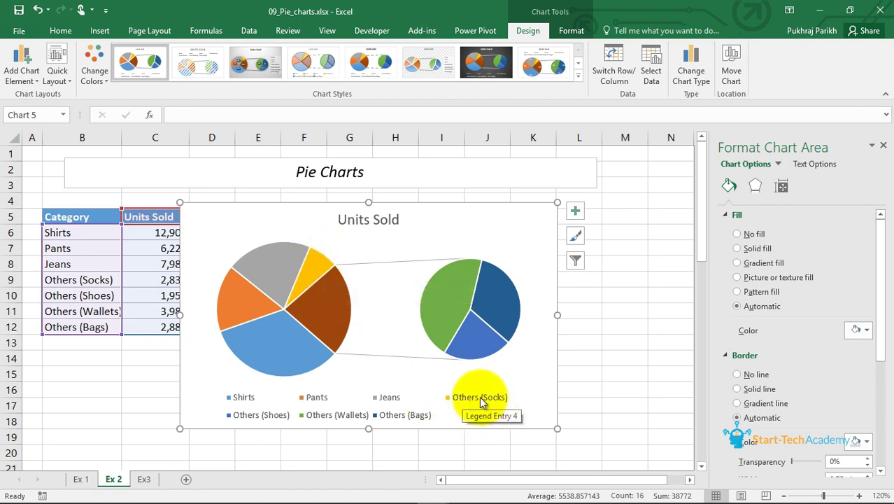
Split the pie-of-pie series by Position and set the values in second plot to 4.
click(326, 297)
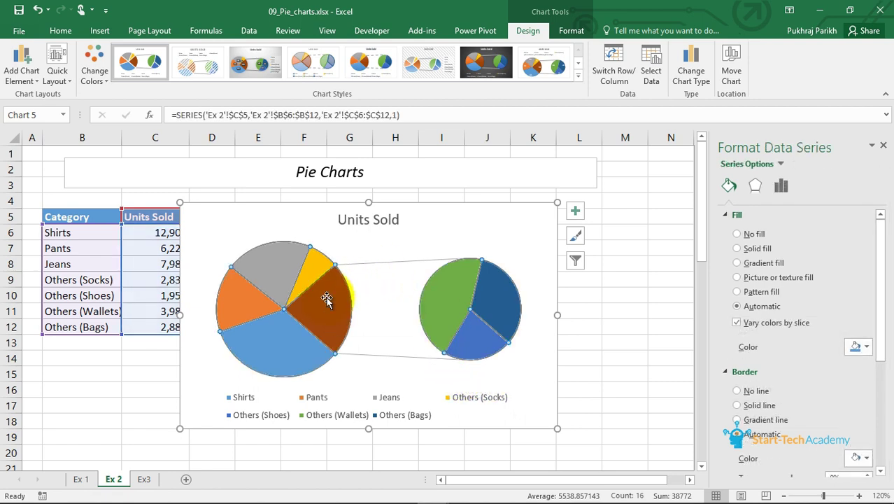
right_click(327, 300)
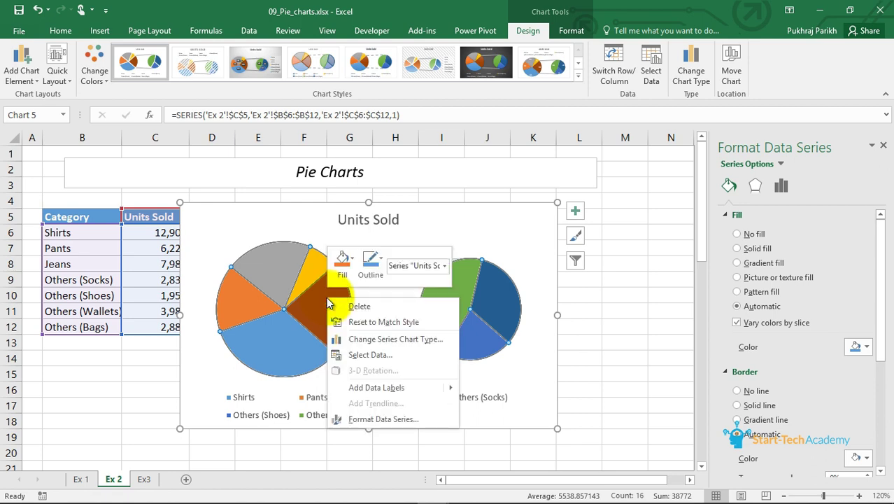
click(380, 420)
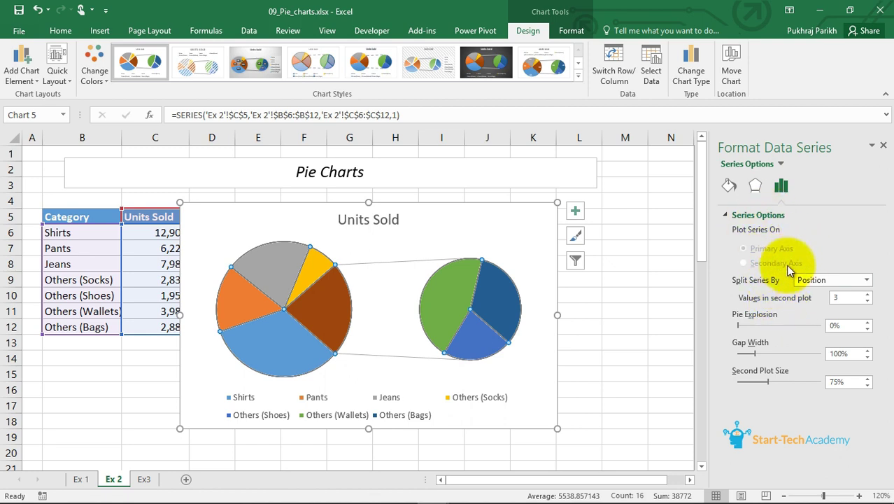
click(867, 280)
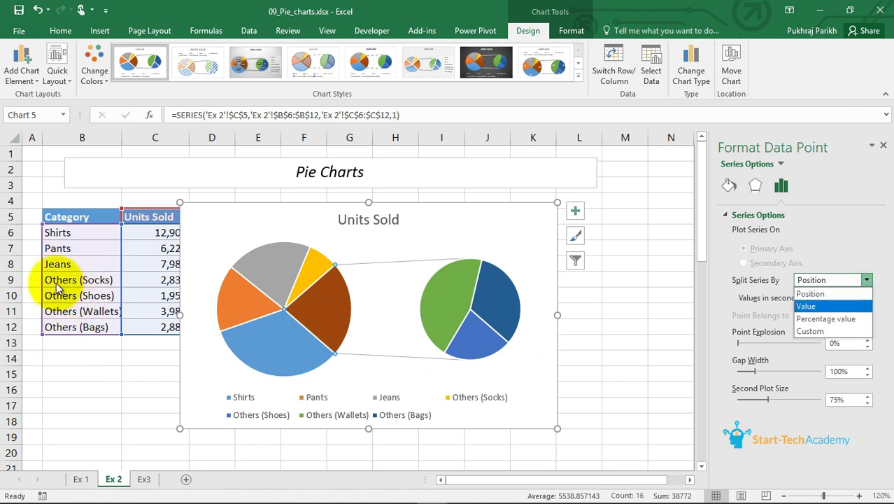
click(814, 297)
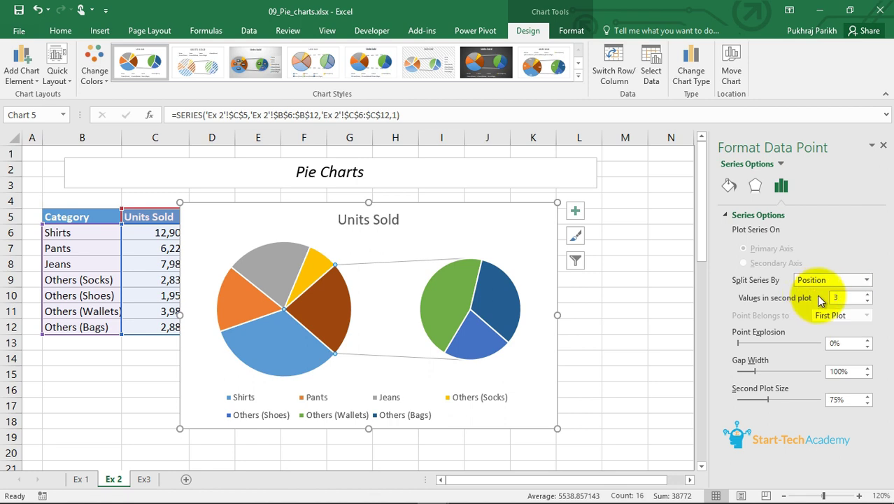
click(868, 295)
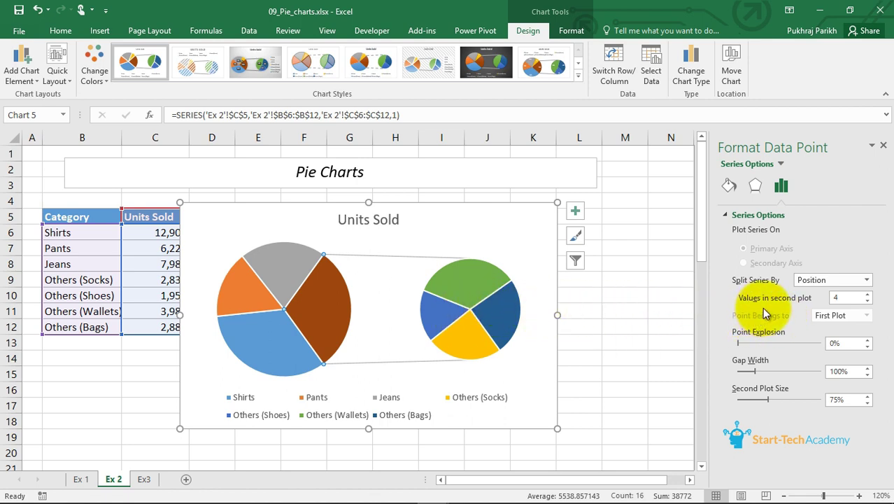
Split the pie-of-pie series by Value, with values less than 4000 in the second plot.
click(867, 281)
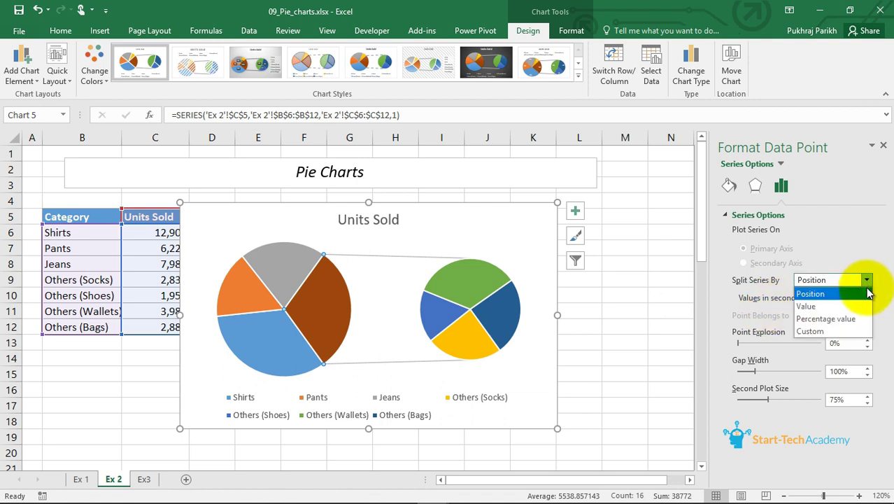
click(865, 306)
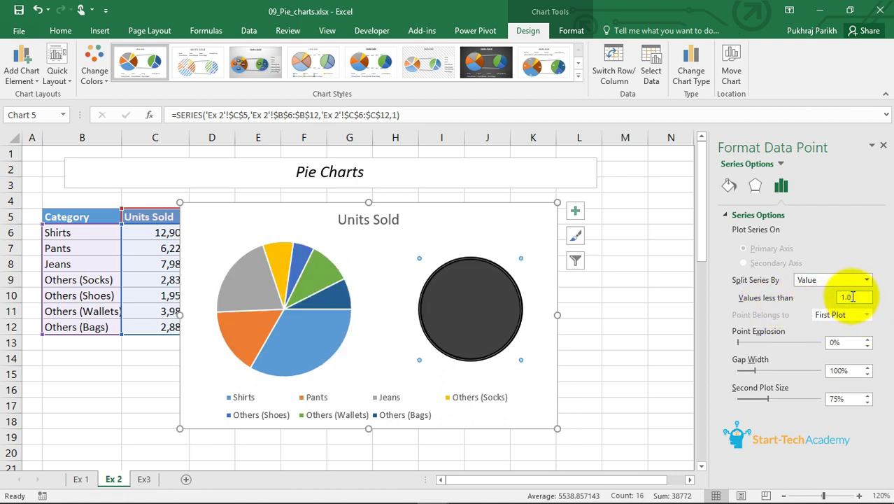
double_click(854, 297)
text(4000)
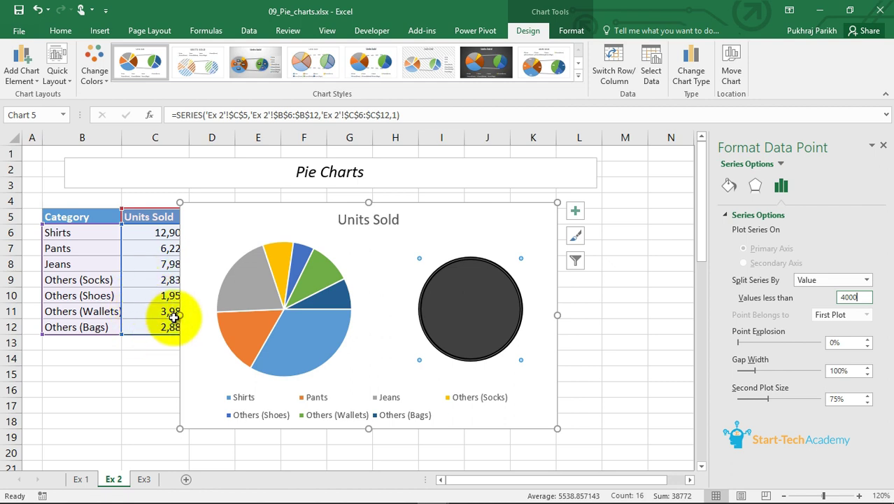
key(Return)
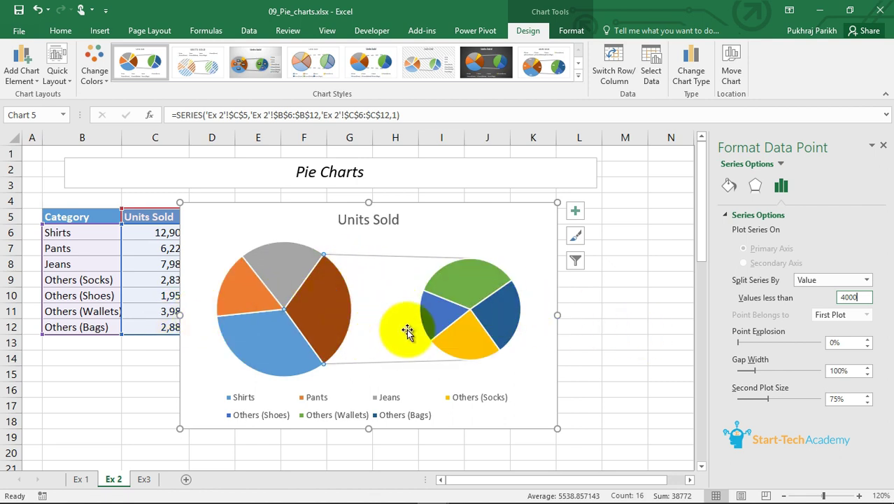
Split the series by Percentage value, with values less than 20% in the second plot.
click(868, 280)
click(853, 316)
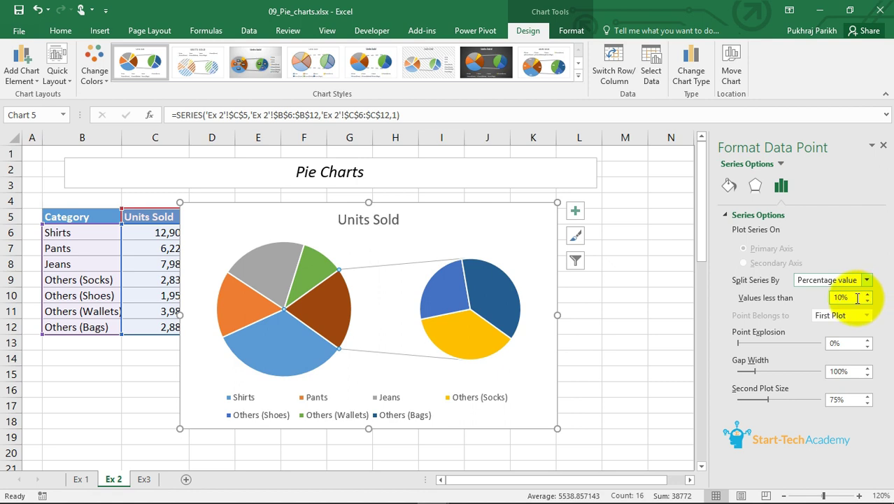
double_click(845, 297)
text(20)
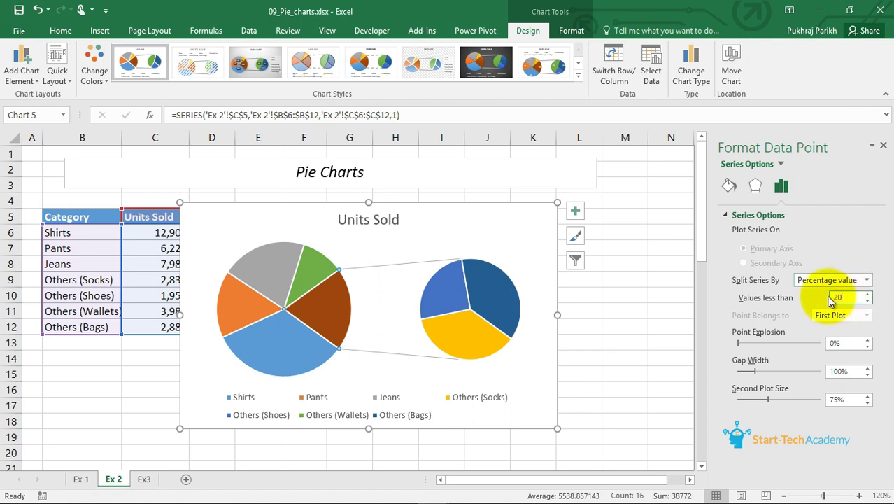
key(Return)
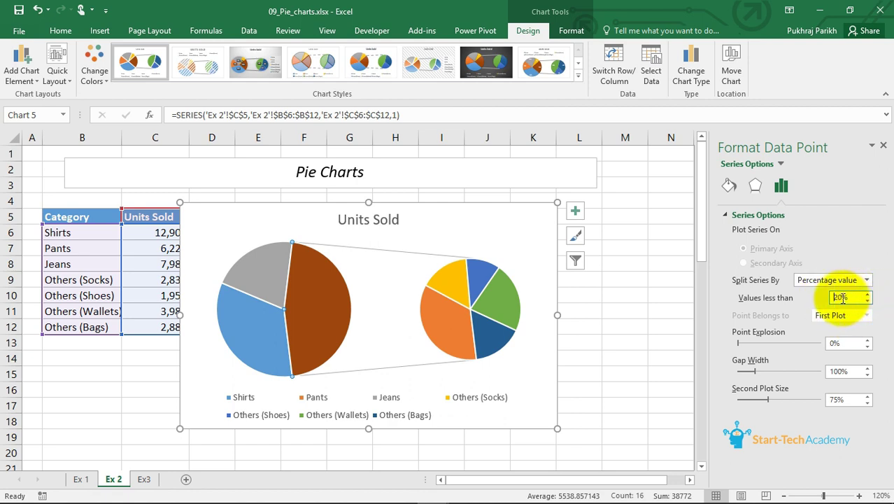
Set the percentage threshold for the second plot to 15%.
drag(848, 298, 806, 296)
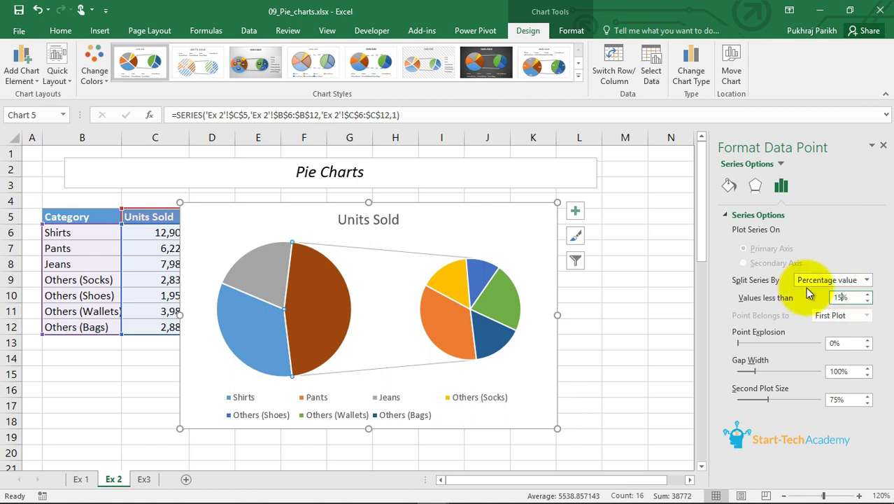
text(15)
key(Return)
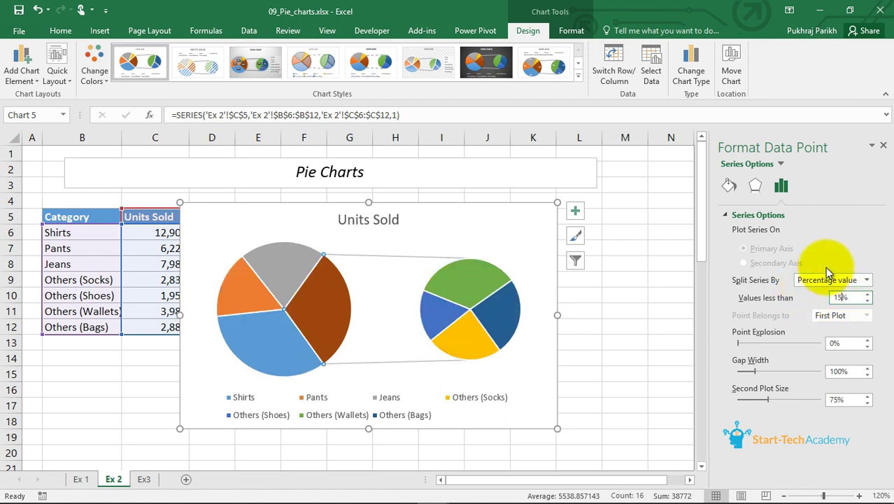
Change the series split to Custom and move the Jeans slice to the second plot.
click(866, 280)
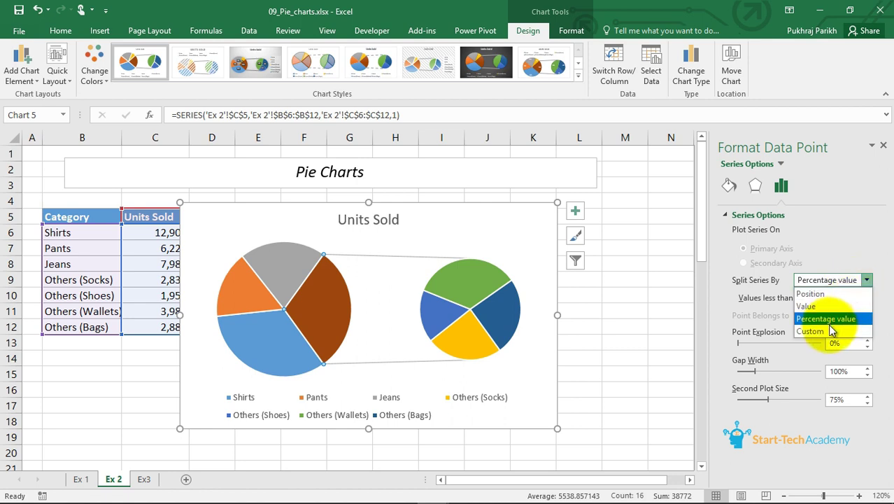
click(833, 329)
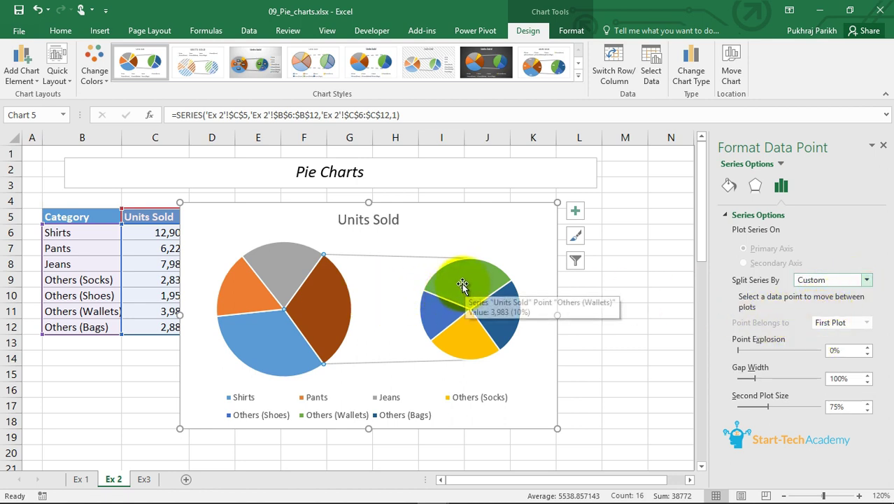
click(277, 271)
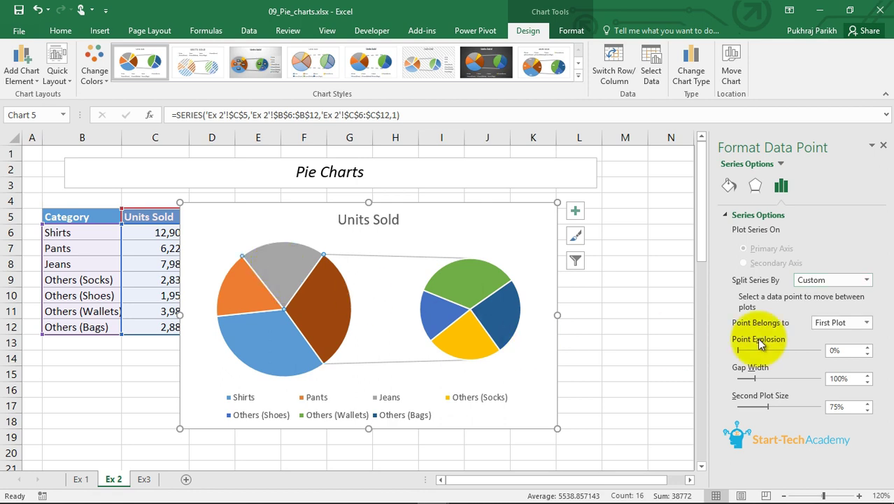
click(867, 323)
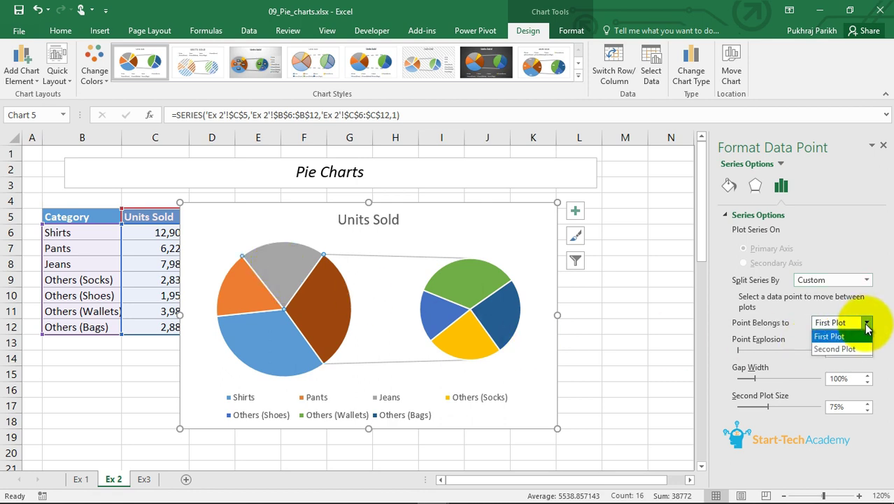
click(836, 349)
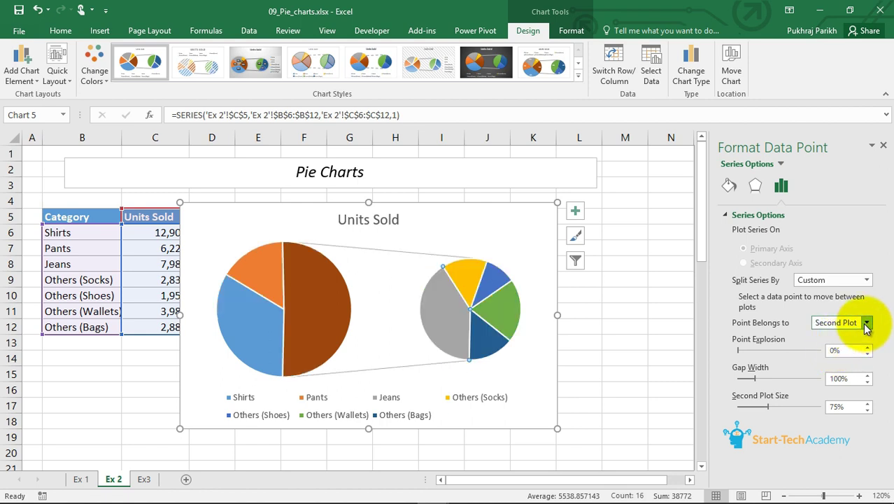
Move the Jeans slice back to the first plot and select the whole chart area.
click(867, 323)
click(832, 336)
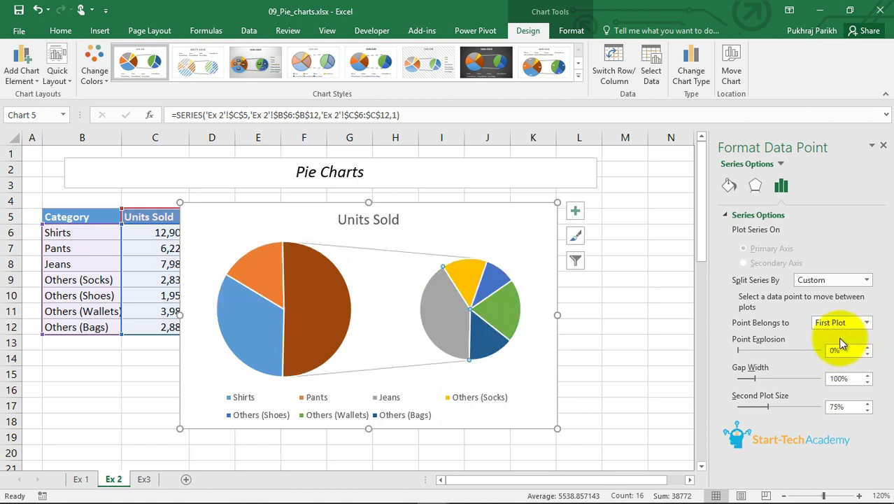
click(449, 296)
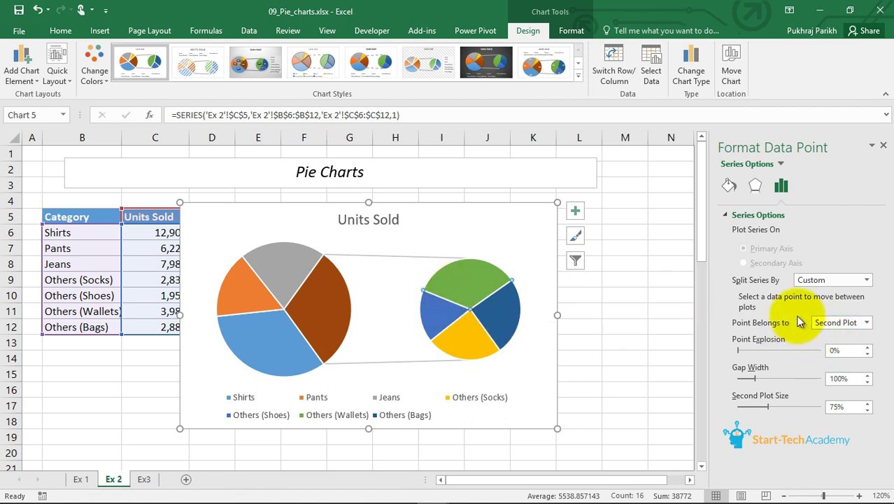
click(521, 409)
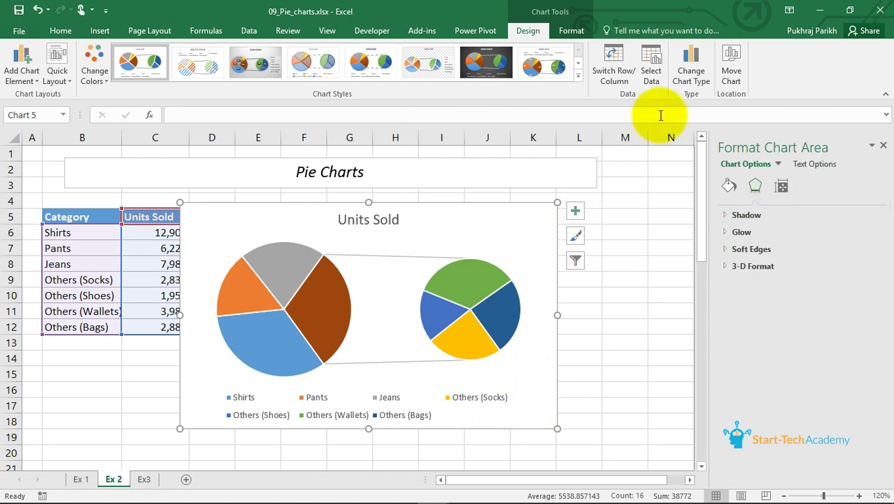
Change the Units Sold chart type to Bar of Pie.
click(697, 67)
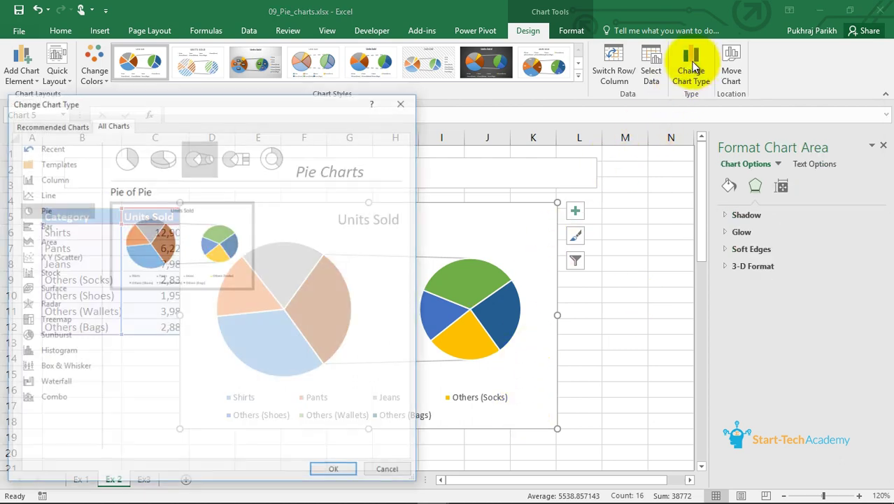
click(236, 157)
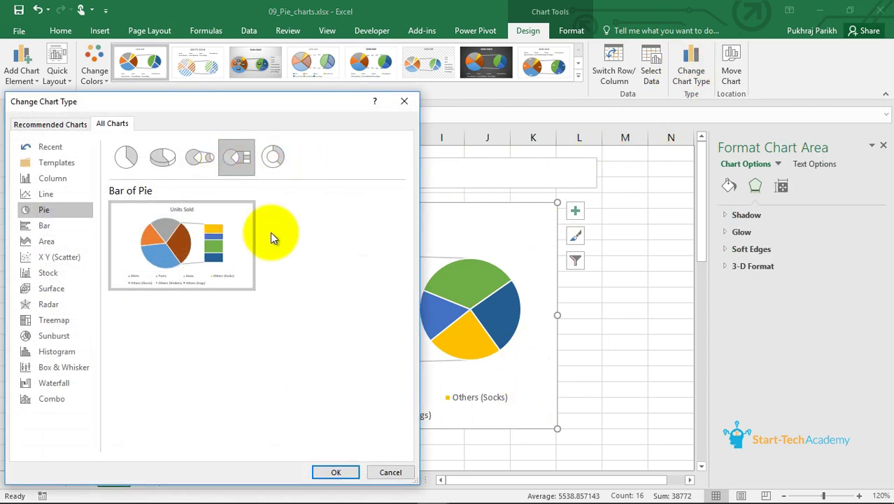
click(334, 472)
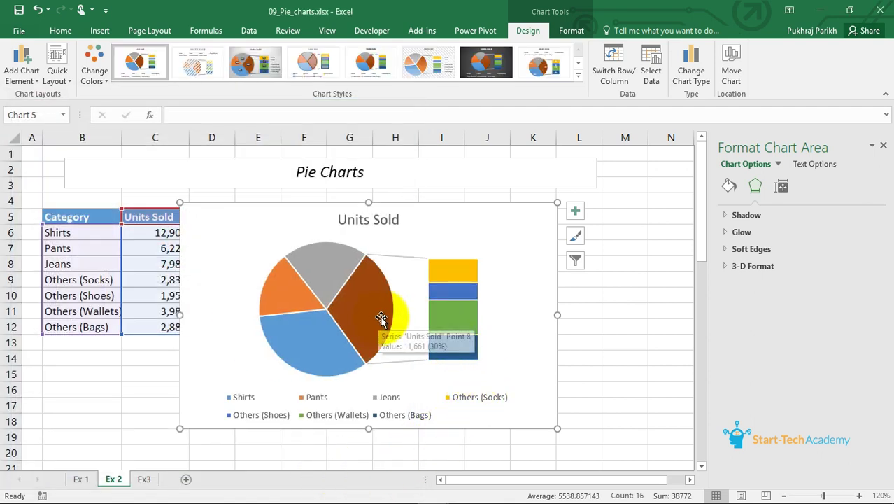
Open the series formatting options of the Others (Socks) segment in the bar and look them over.
click(448, 289)
click(457, 273)
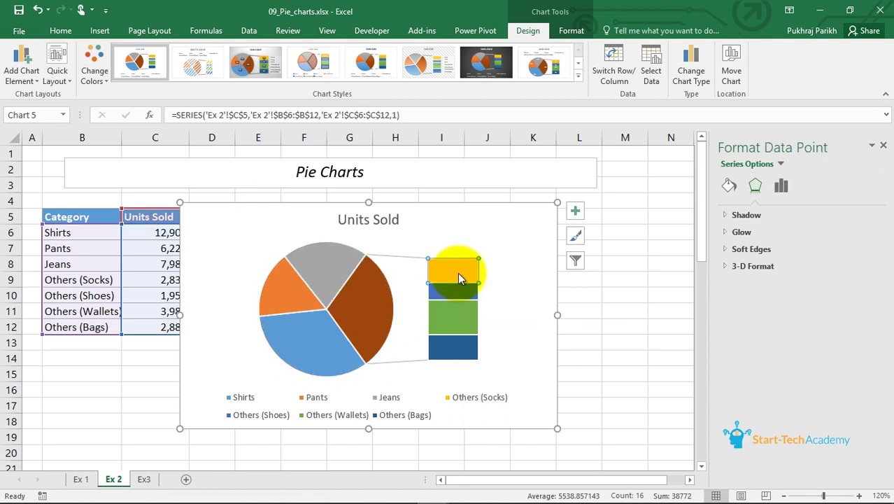
right_click(458, 272)
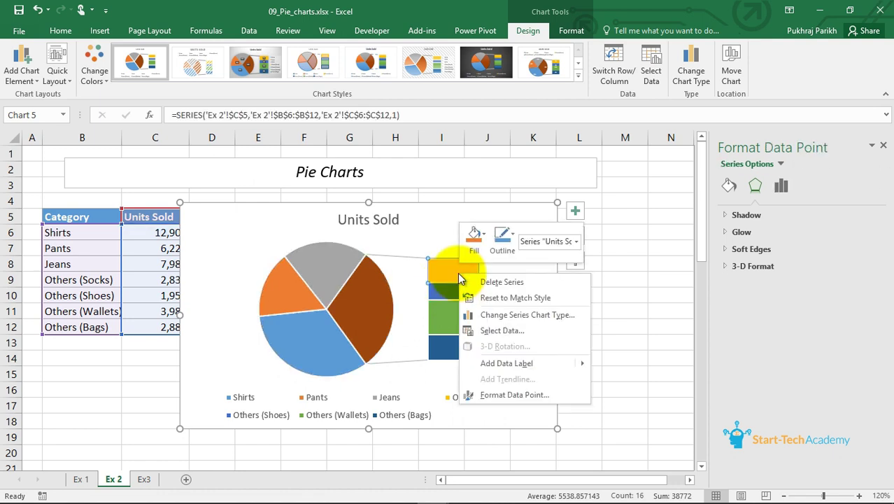
click(493, 394)
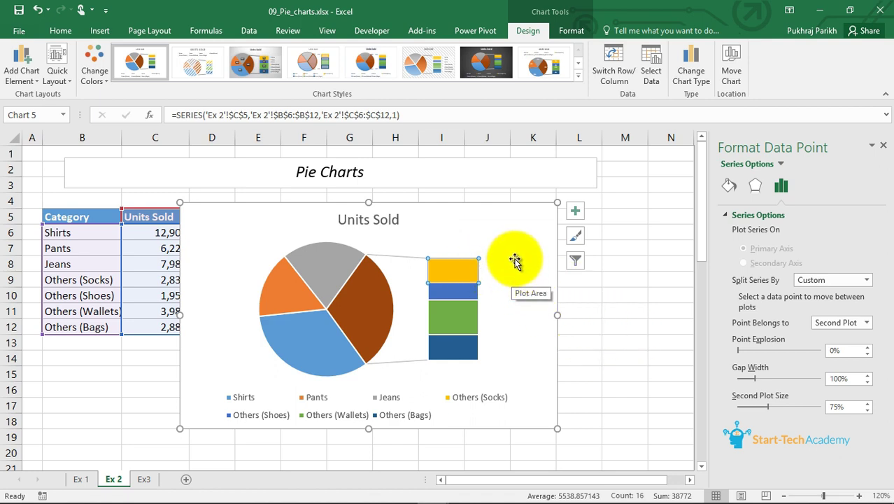
Add data labels to the bar-of-pie chart with the Best Fit position and select all the labels.
click(577, 210)
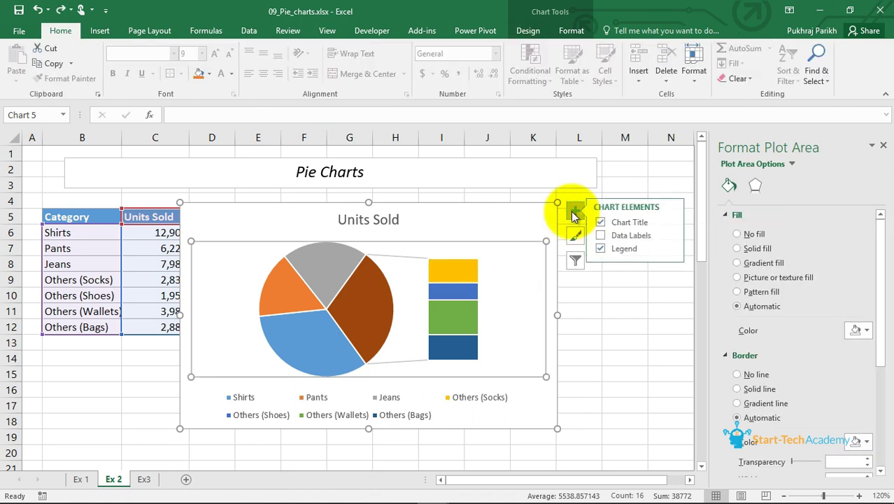
click(629, 235)
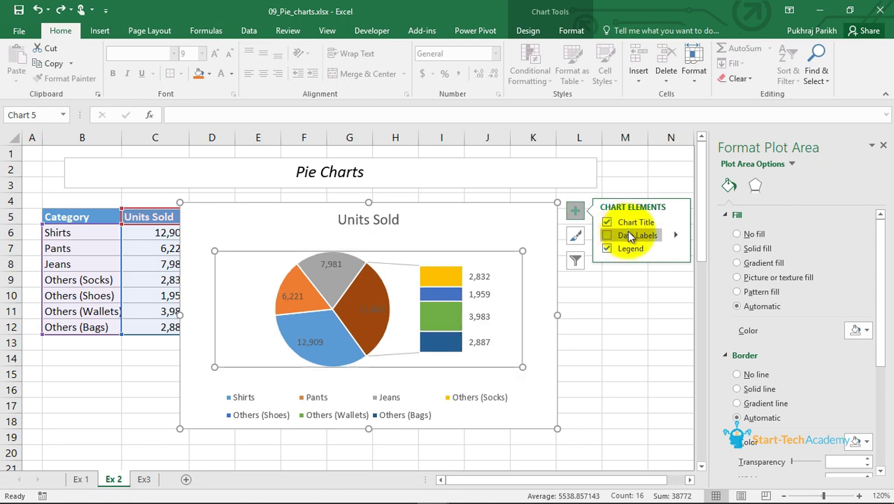
click(676, 236)
click(714, 281)
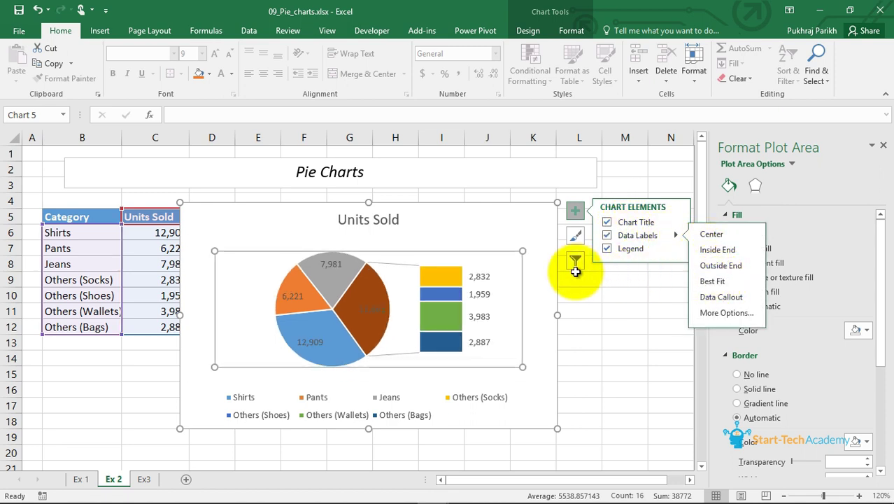
click(493, 278)
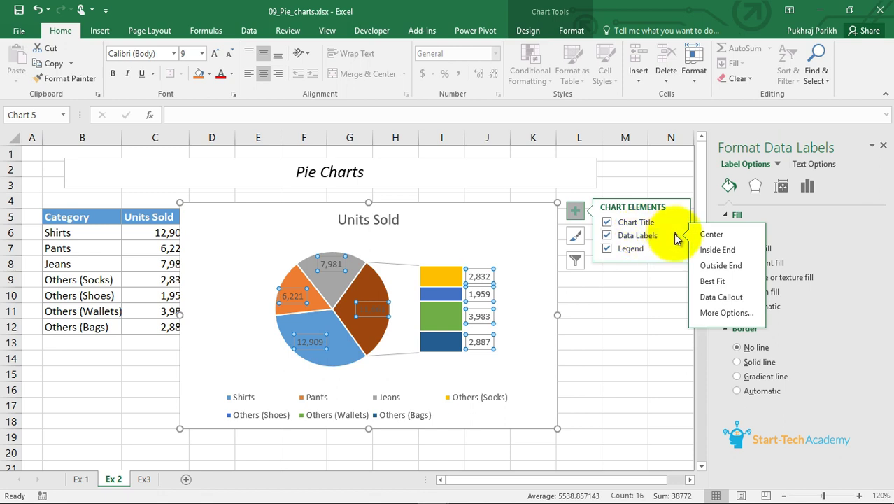
click(575, 210)
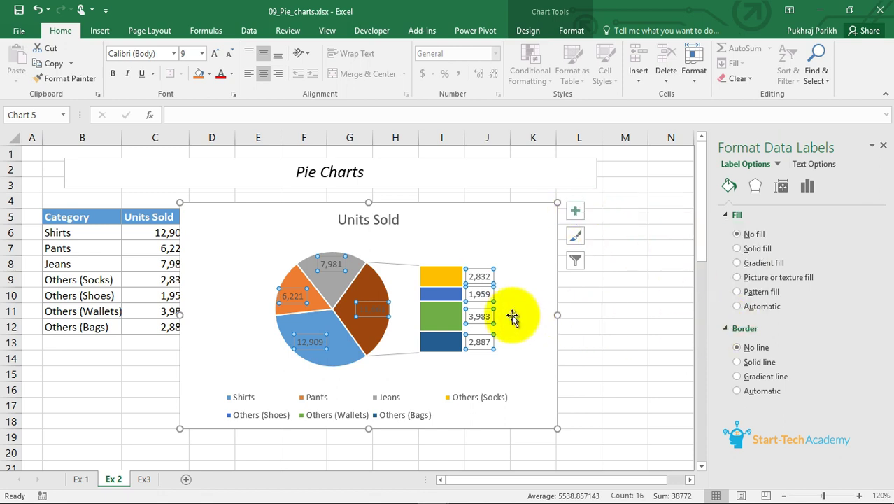
Try adding the percentage to only the Others (Shoes) data label, and remove it again.
click(483, 294)
click(810, 189)
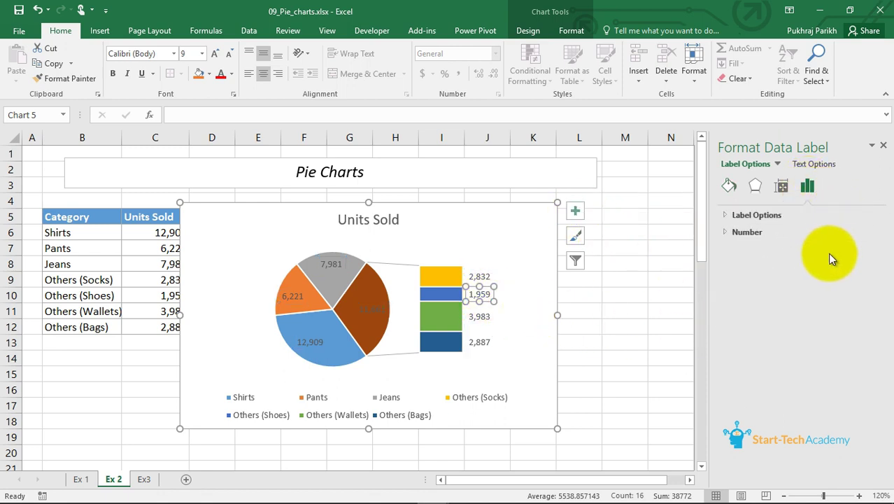
click(723, 212)
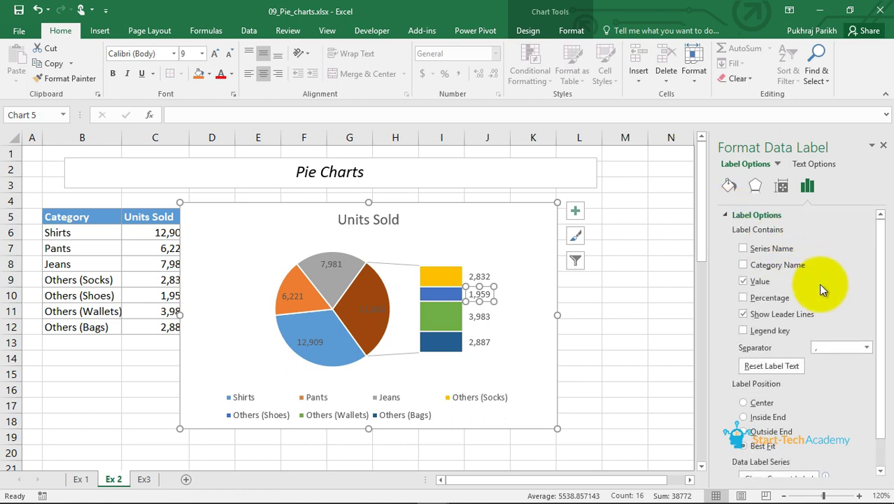
click(744, 298)
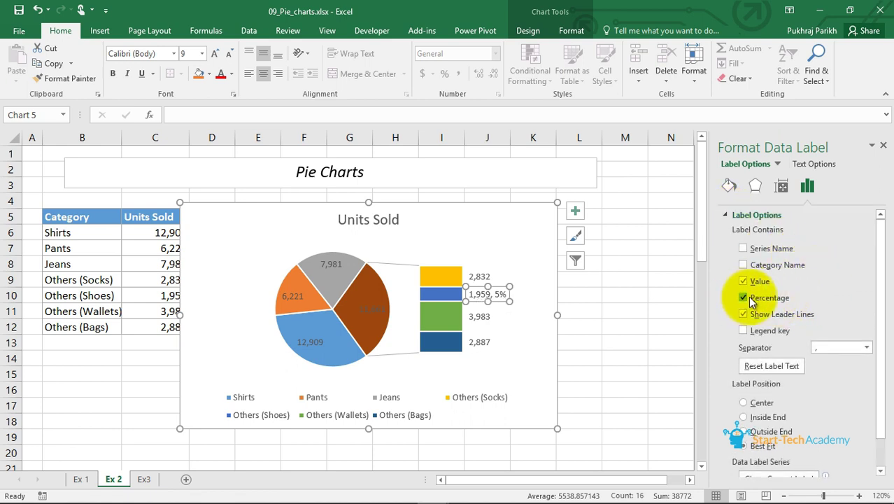
click(743, 299)
click(512, 263)
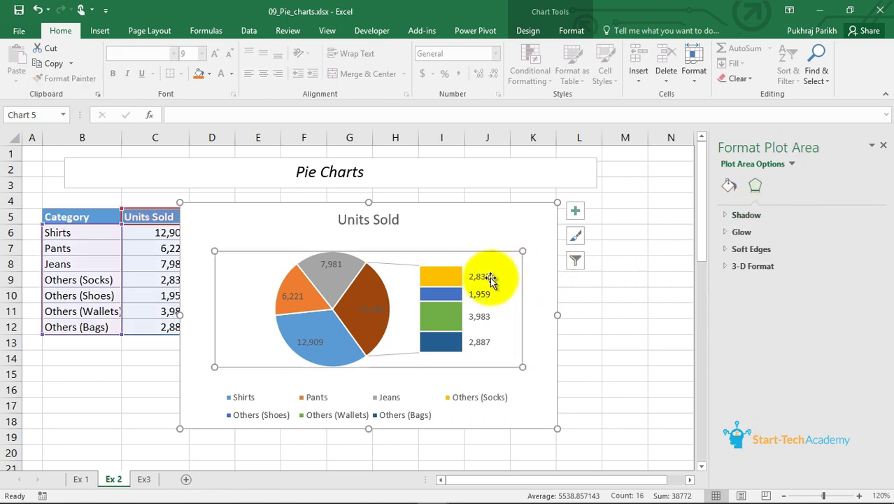
Show the percentage alongside the value in all data labels of the Units Sold chart.
click(482, 277)
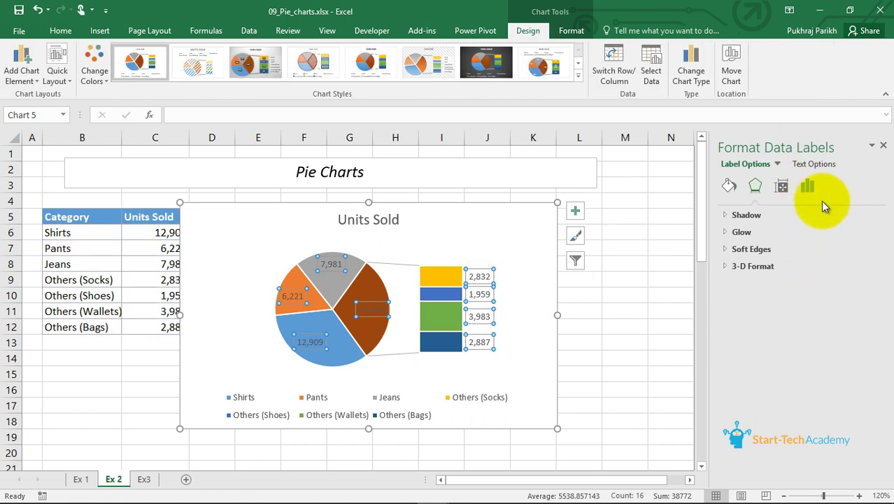
click(808, 186)
click(726, 217)
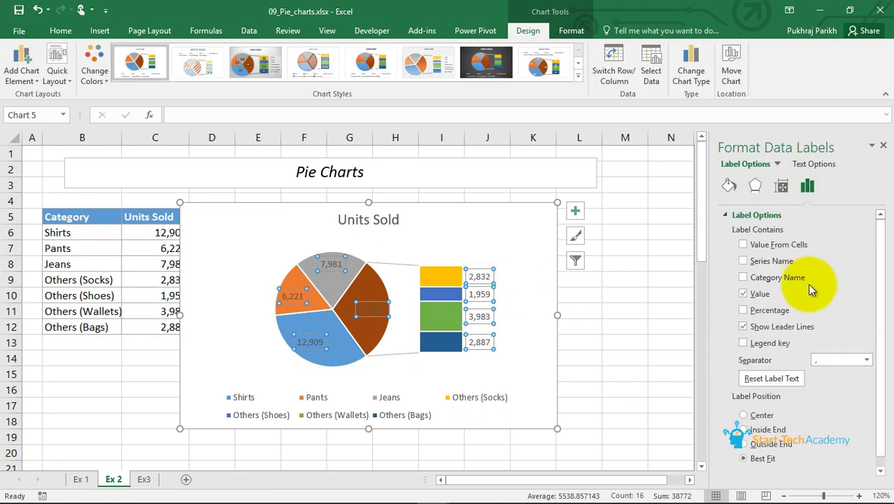
click(746, 310)
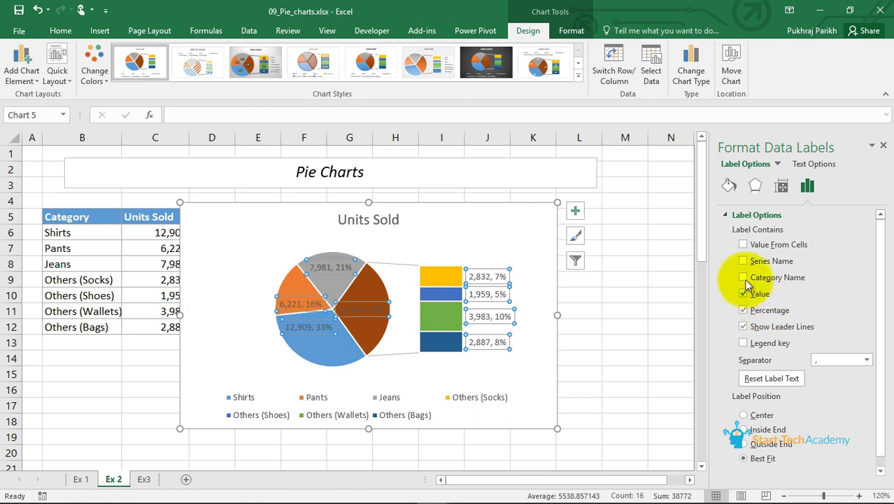
Try adding the category name to all data labels of the Units Sold chart, and remove it again.
click(744, 278)
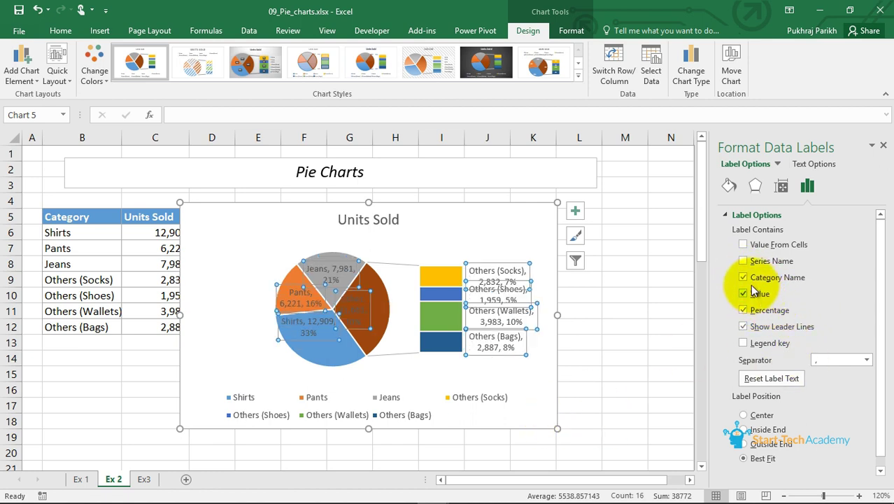
click(743, 277)
click(519, 383)
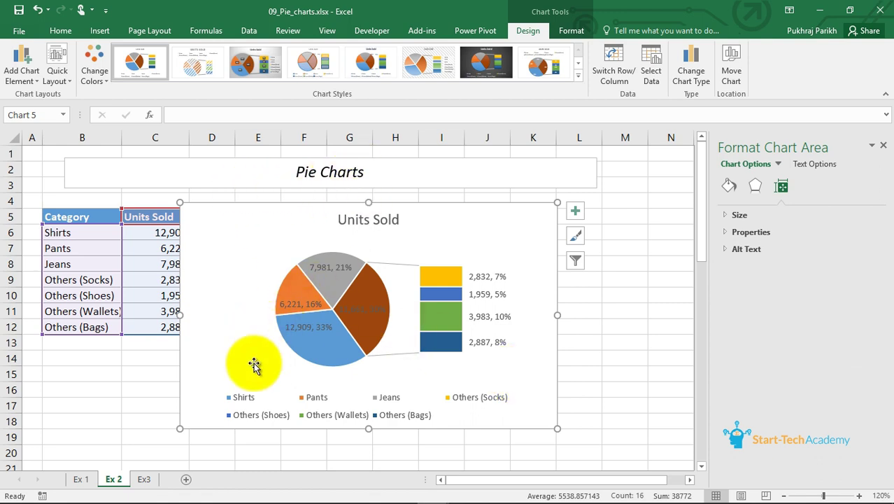
Open the Ex3 sheet and examine the 2018 and 2019 rings of its existing doughnut chart.
click(144, 480)
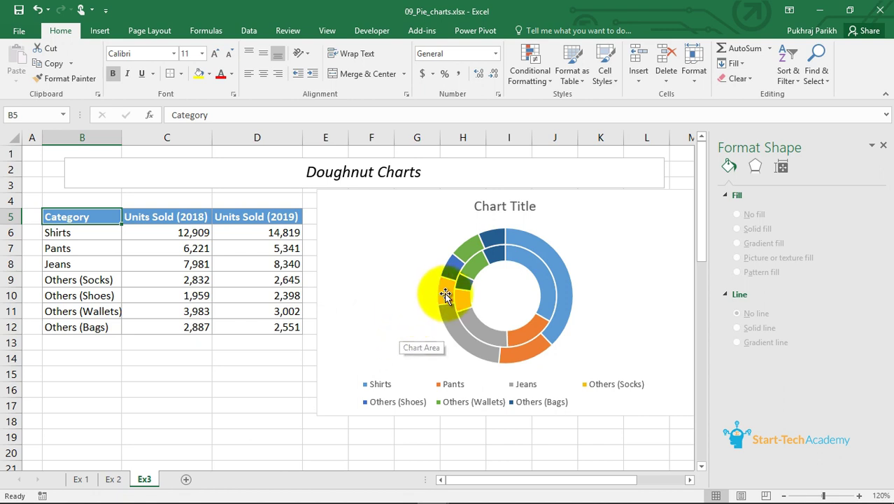
mouse_move(446, 295)
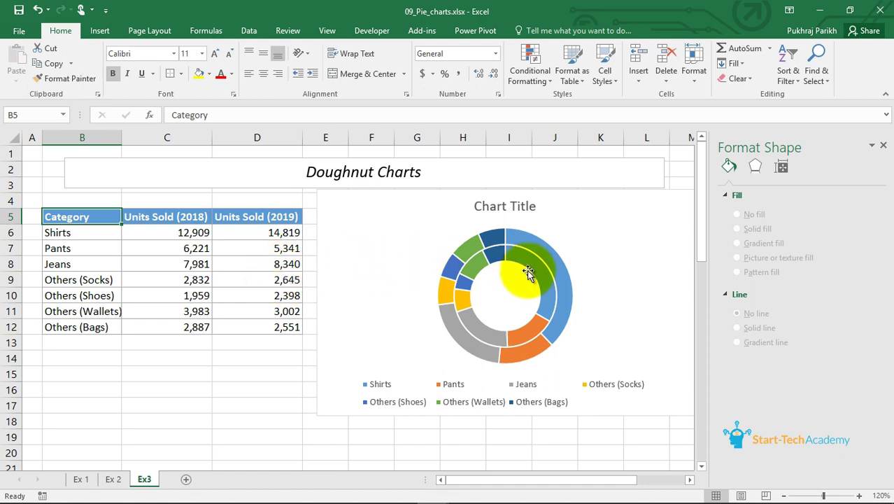
mouse_move(543, 272)
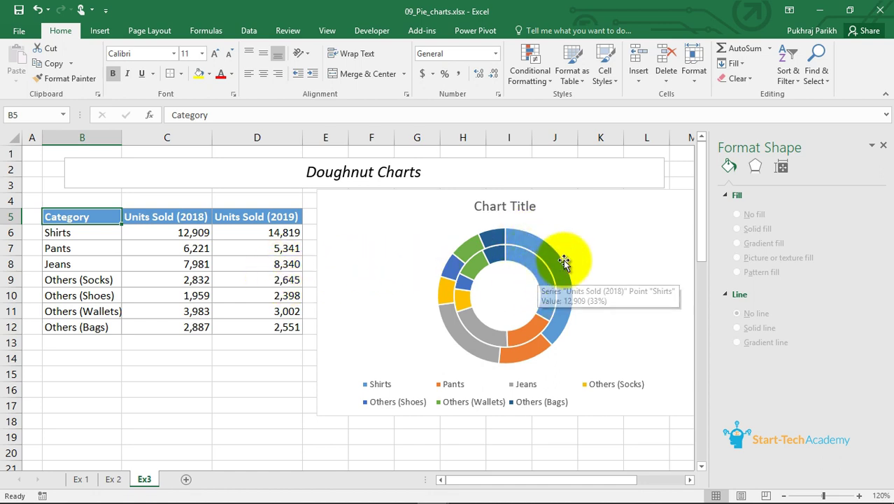
click(517, 269)
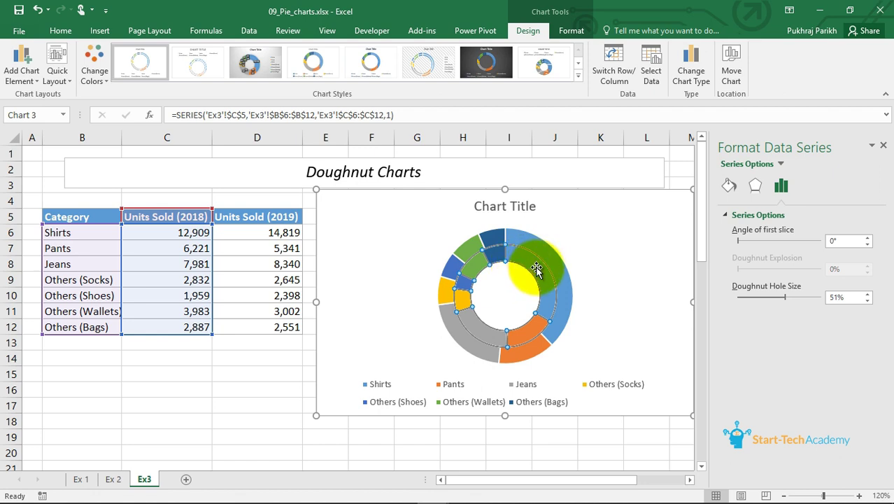
click(550, 252)
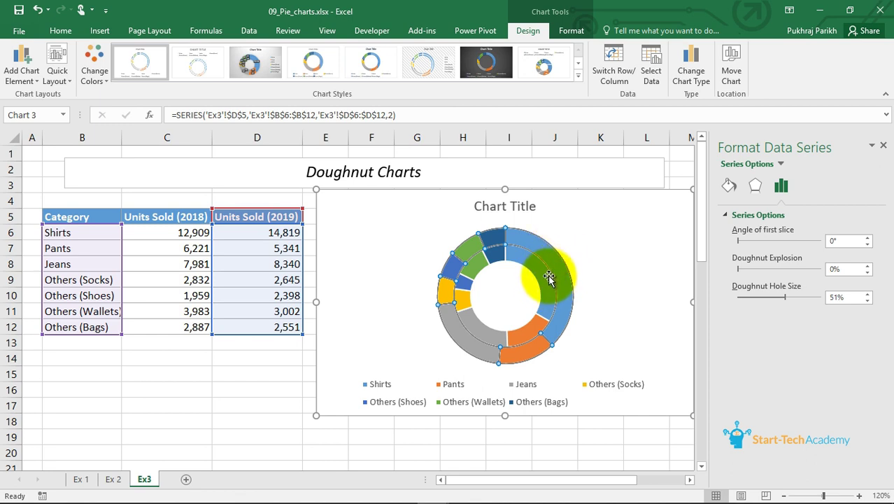
mouse_move(560, 268)
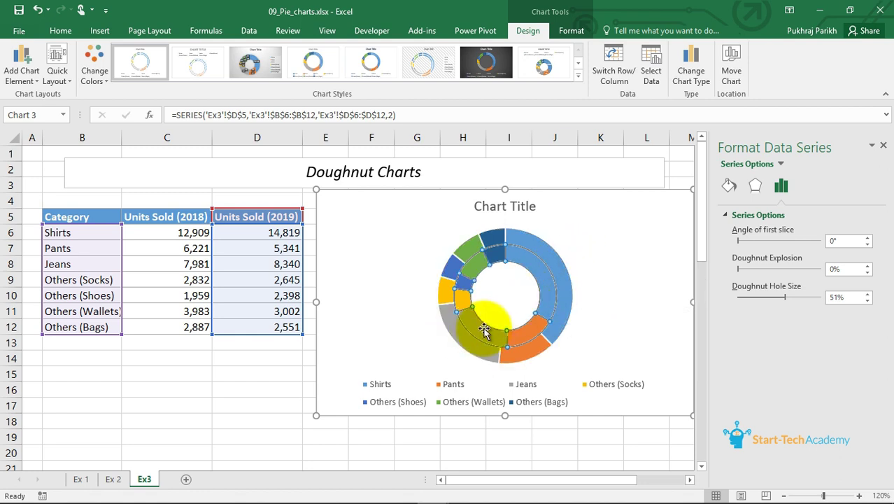
click(488, 330)
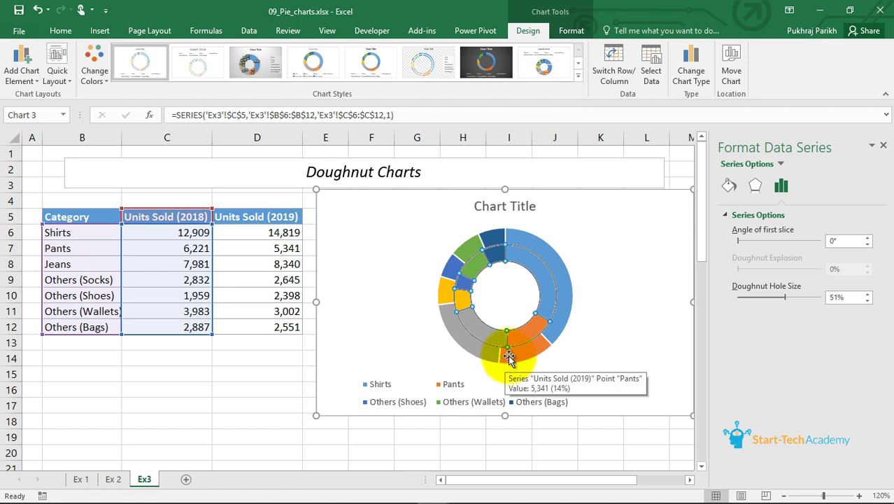
drag(506, 357, 550, 270)
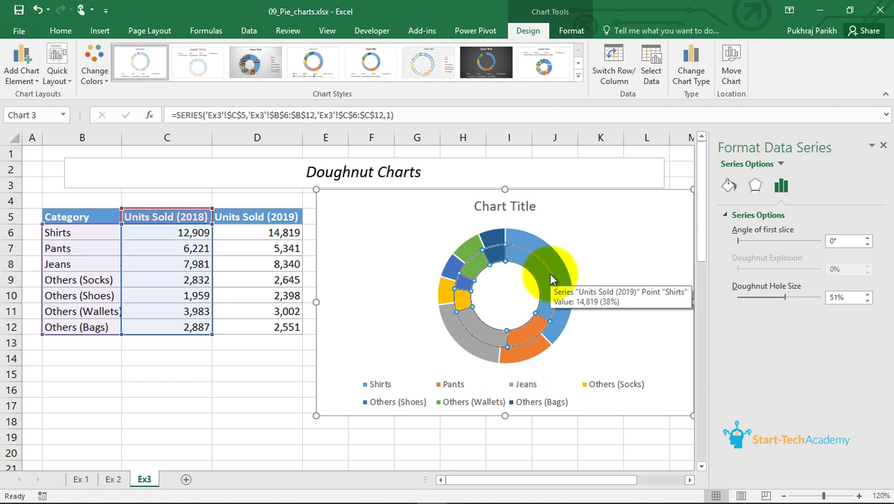
Delete the existing doughnut chart and insert a new Doughnut chart from the category and units sold data in B5:D12.
click(602, 214)
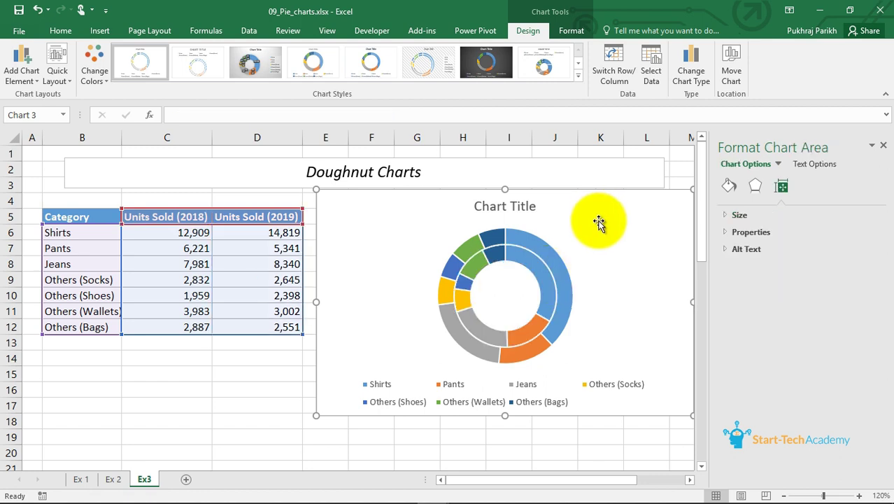
key(Delete)
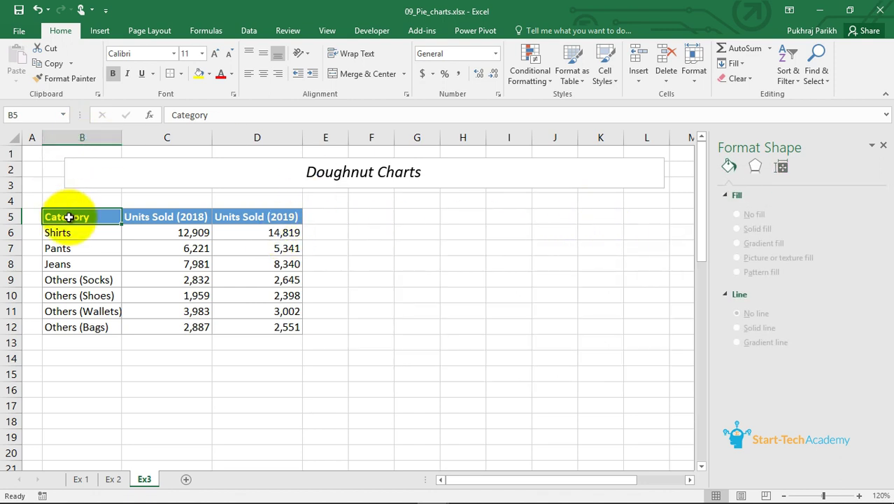
drag(68, 218, 239, 326)
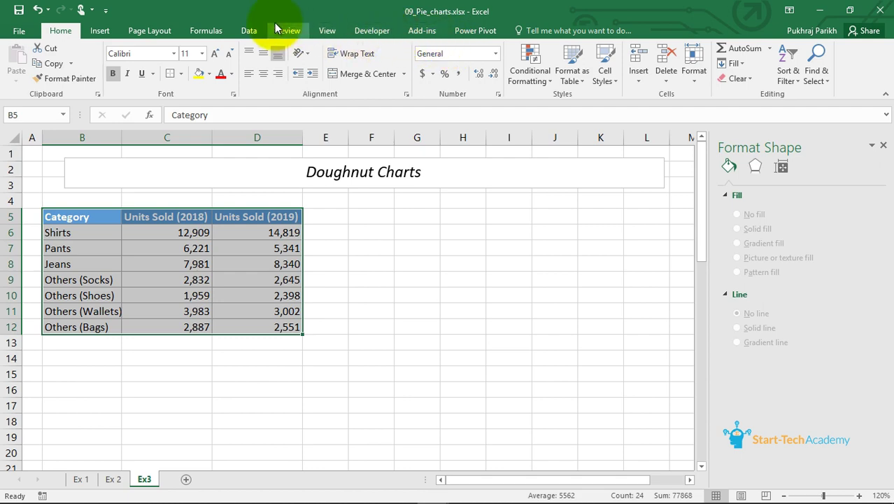
click(100, 32)
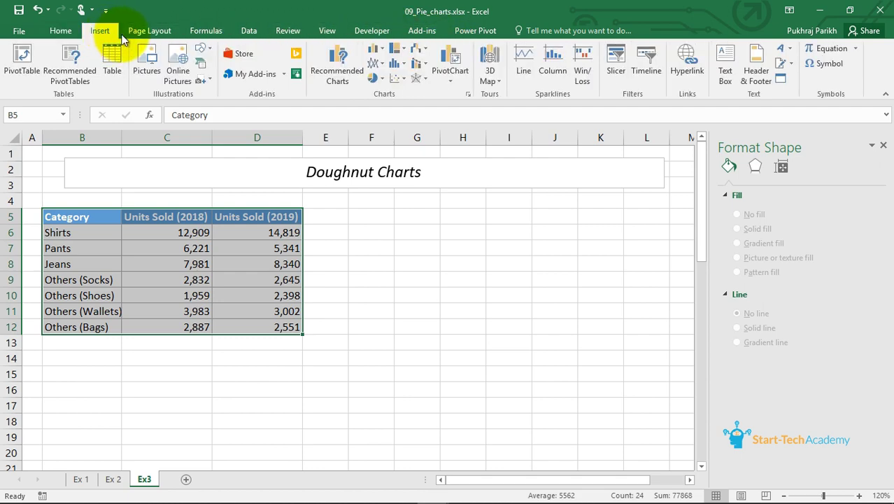
click(348, 70)
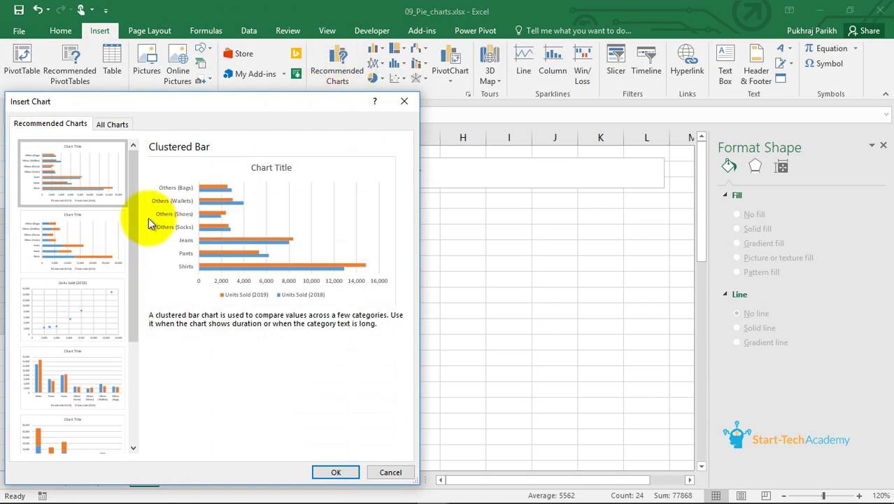
drag(130, 219, 149, 194)
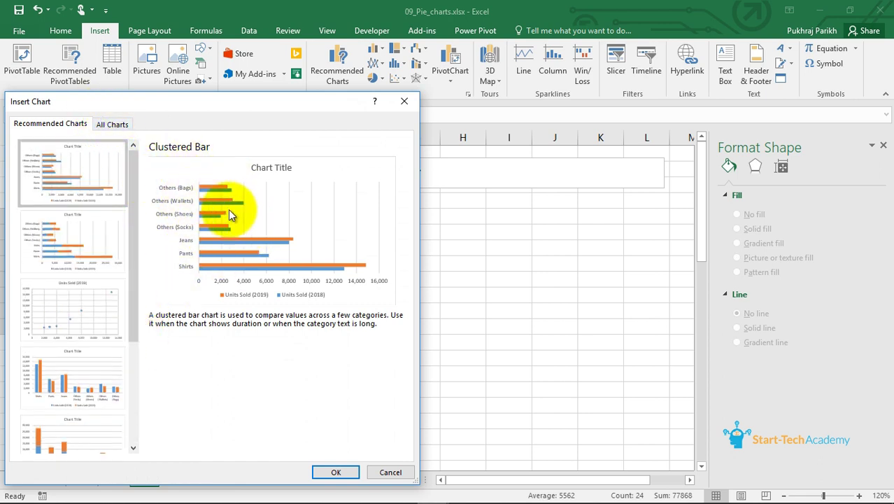
click(112, 124)
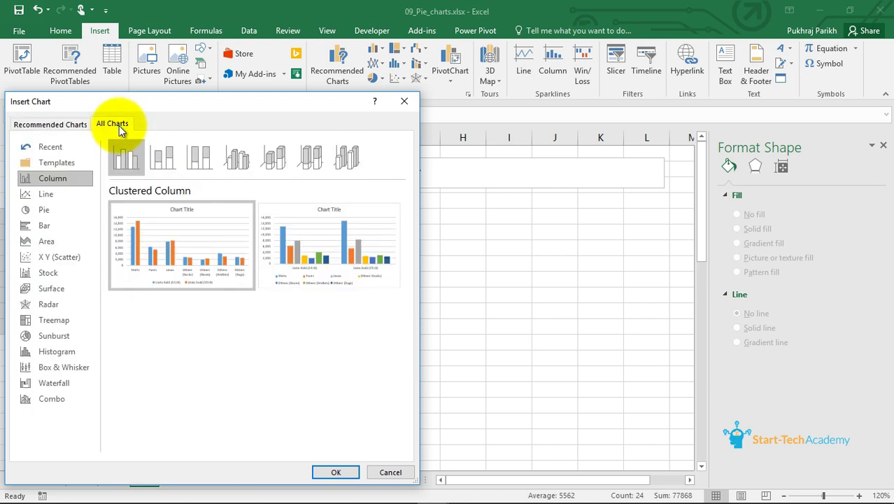
click(53, 210)
click(273, 157)
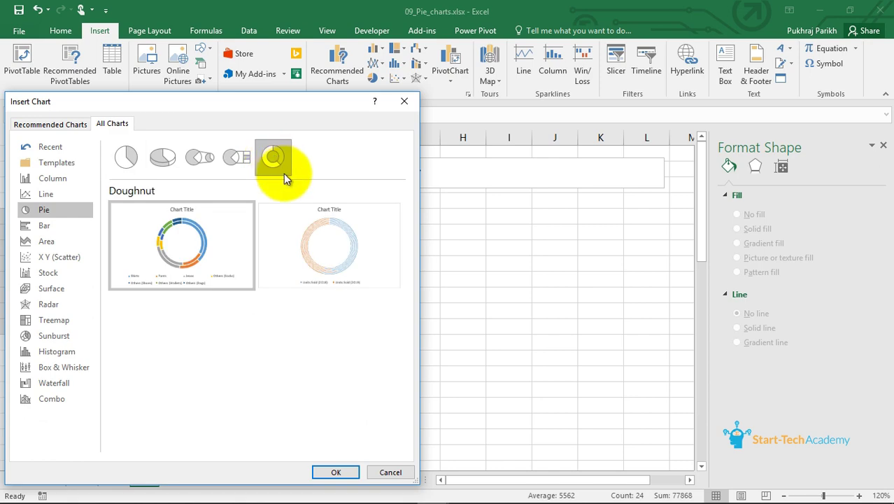
mouse_move(216, 258)
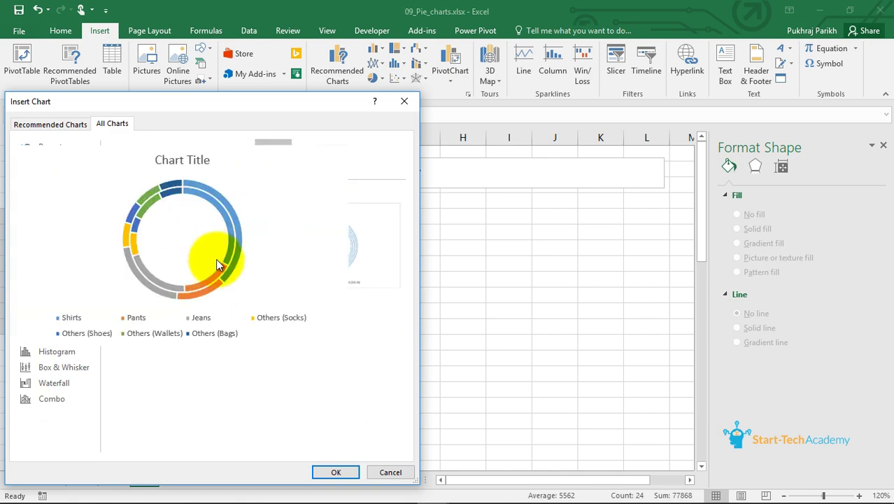
click(335, 472)
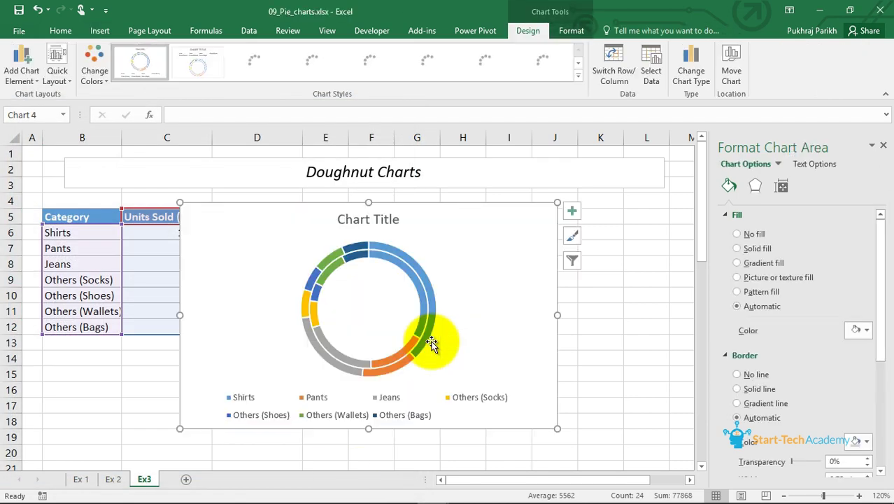
Add data labels with the values to both rings of the new doughnut chart and open the label formatting options.
click(418, 281)
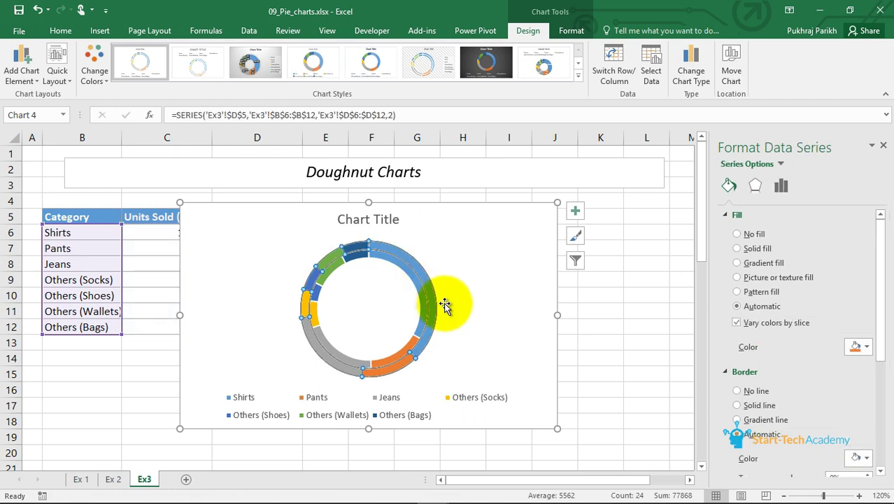
click(445, 302)
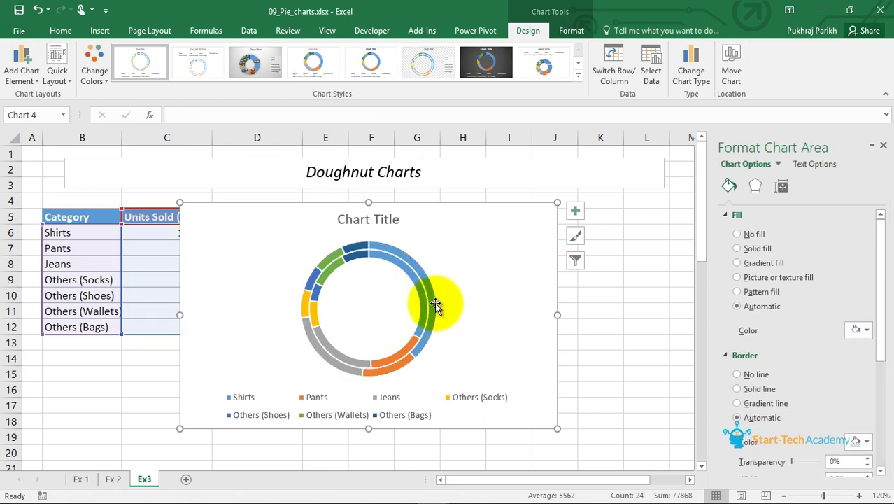
click(432, 305)
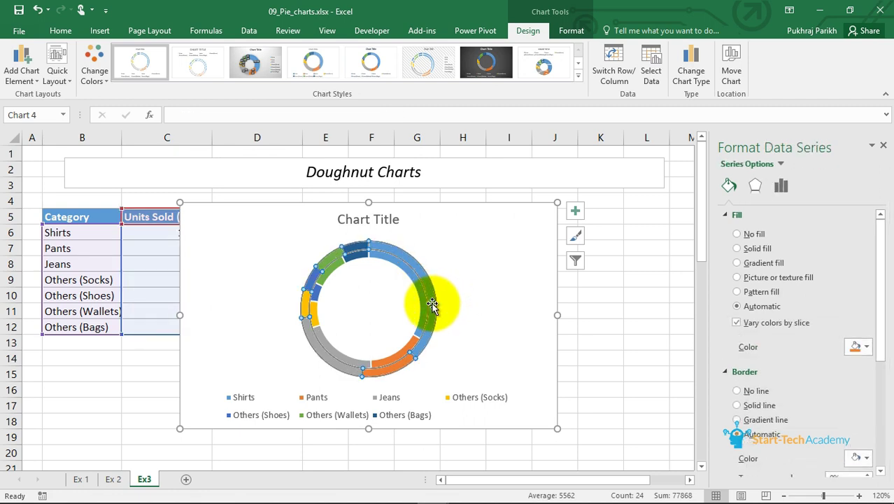
click(575, 212)
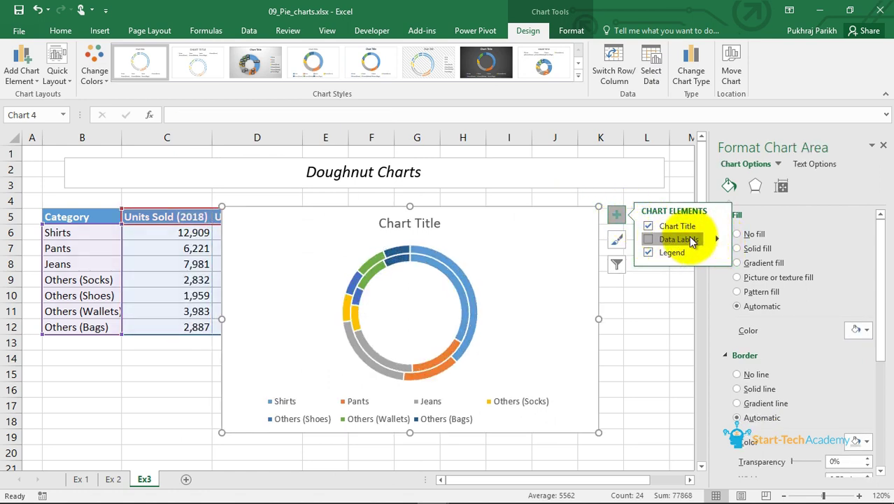
click(713, 241)
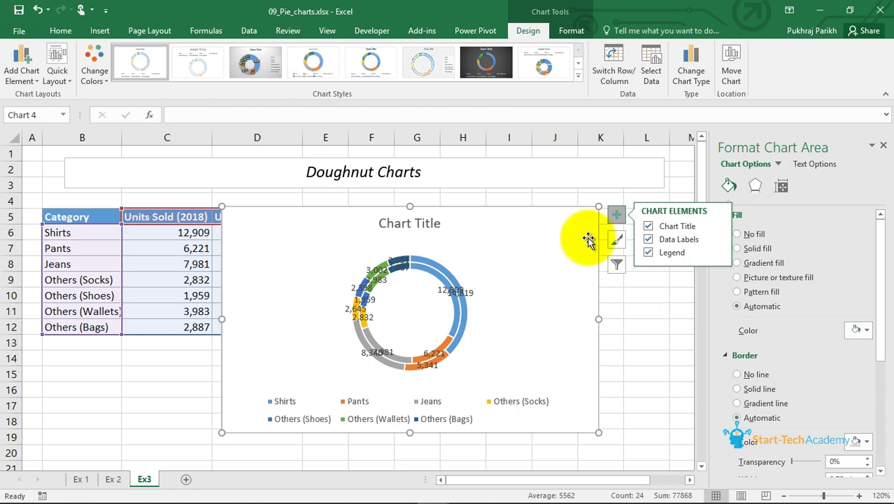
click(717, 240)
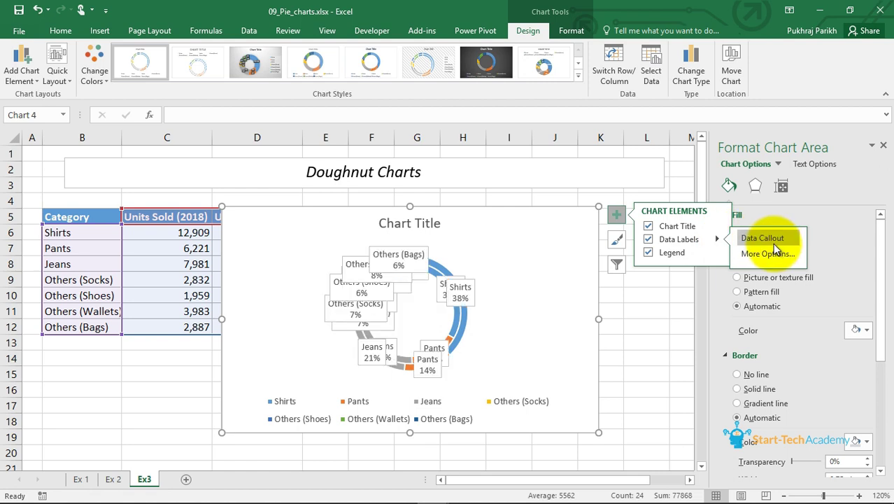
click(746, 255)
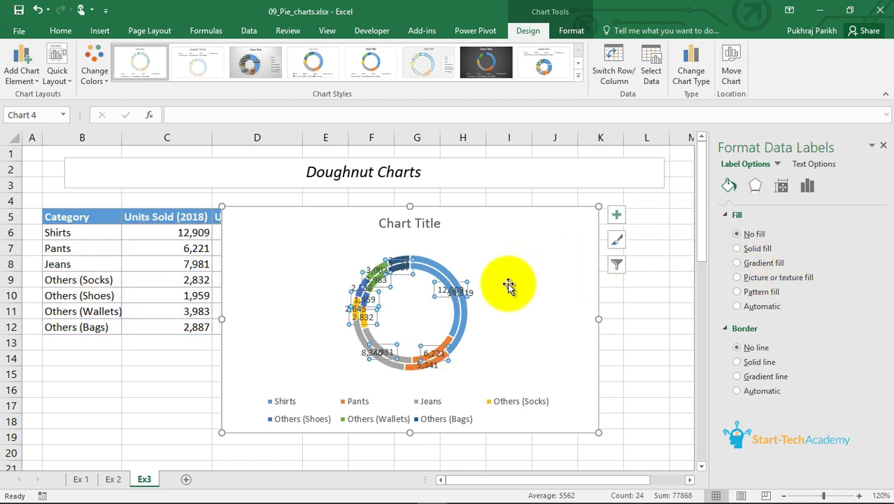
Reduce the doughnut hole size in the series options to thicken both rings, and enlarge the chart.
click(474, 319)
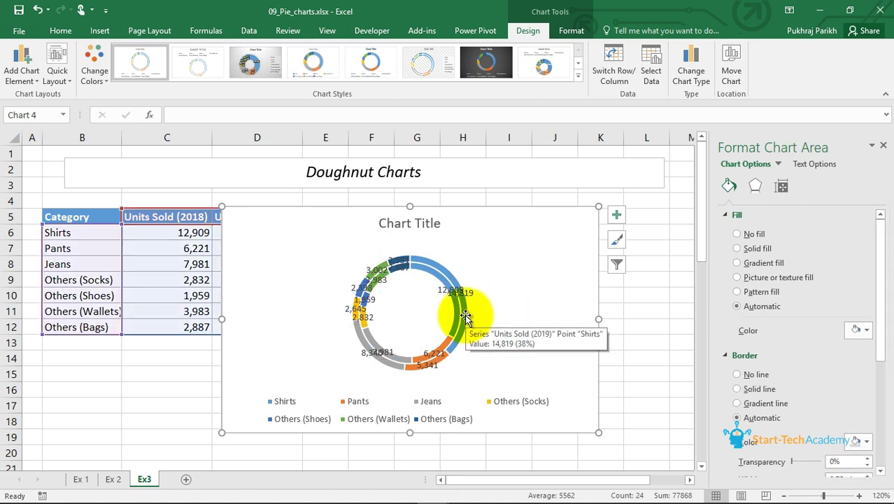
click(466, 317)
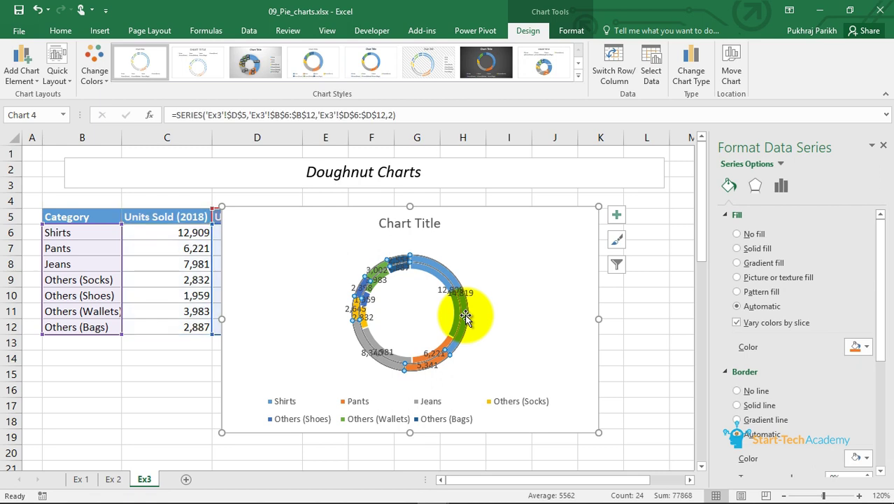
click(533, 309)
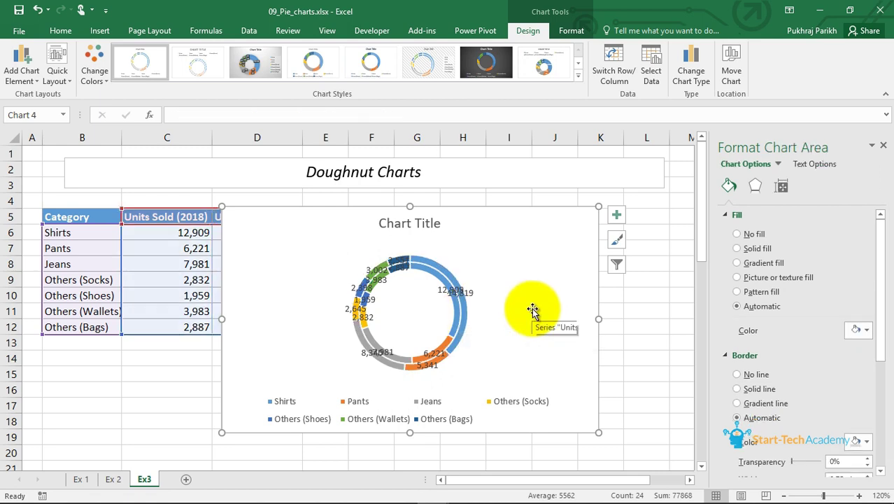
click(777, 164)
click(765, 230)
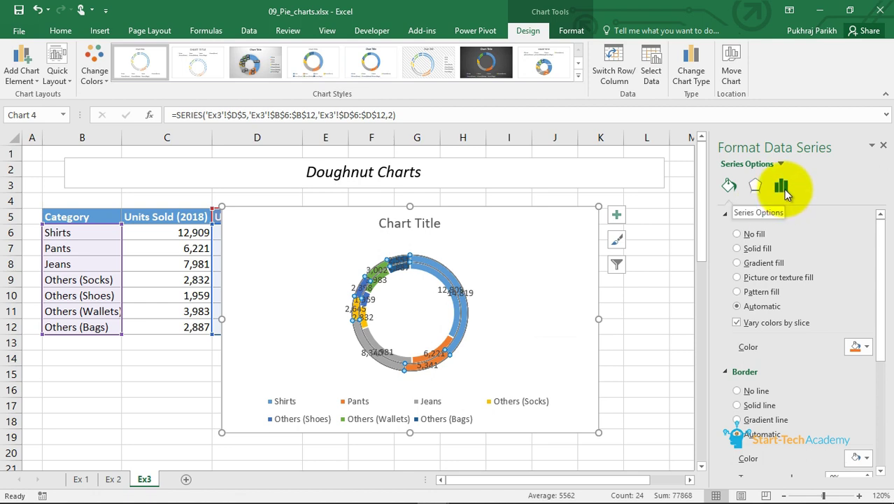
click(782, 188)
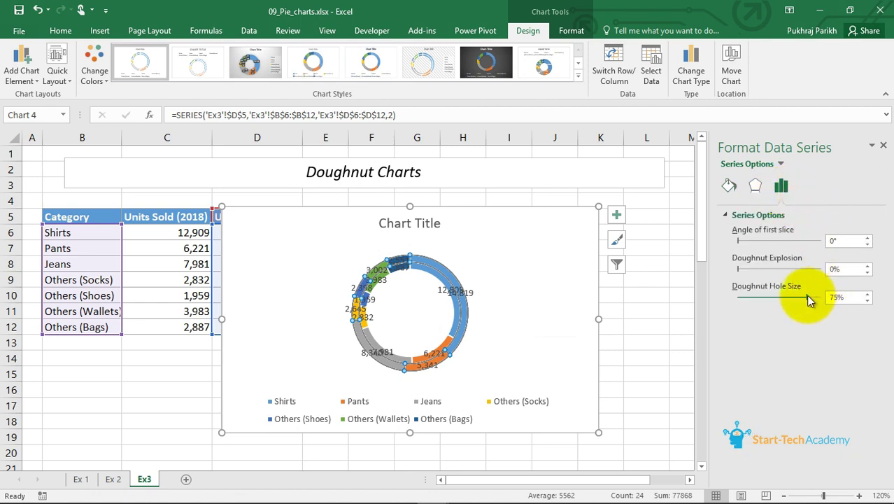
click(462, 296)
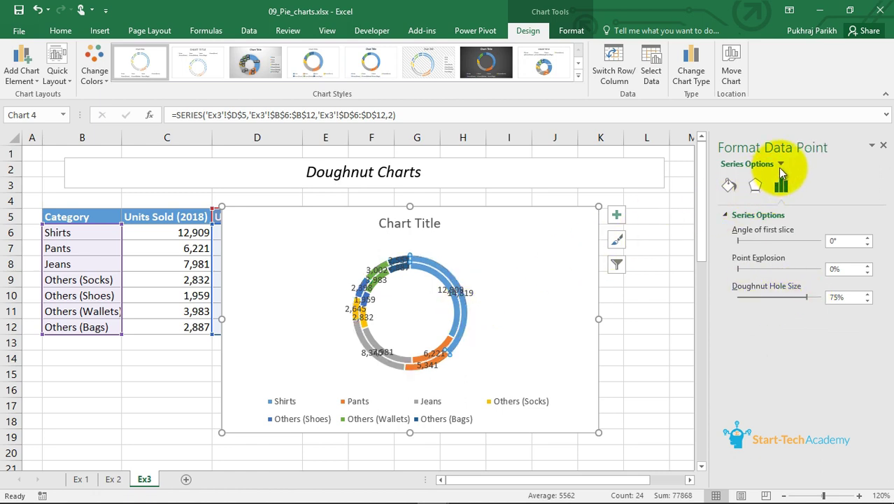
click(806, 296)
drag(805, 295, 768, 298)
drag(598, 206, 645, 189)
Show percentages instead of values in the data labels of the doughnut's outer ring.
click(490, 292)
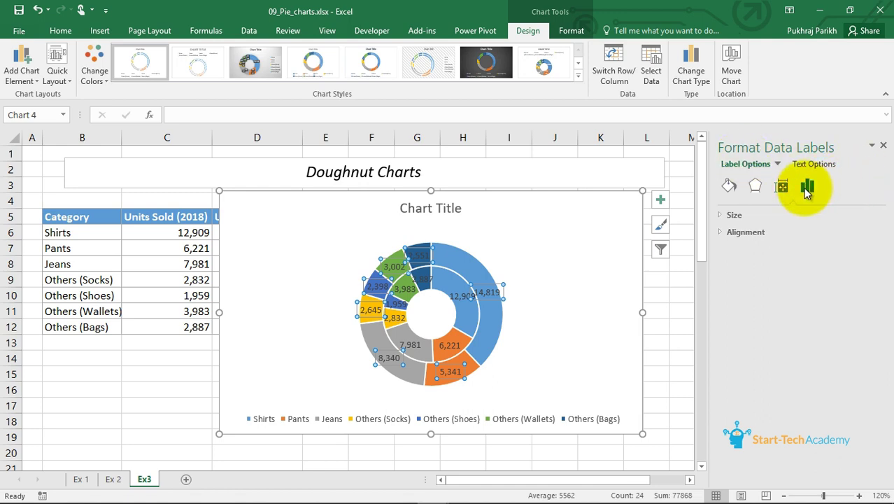
click(807, 188)
click(725, 215)
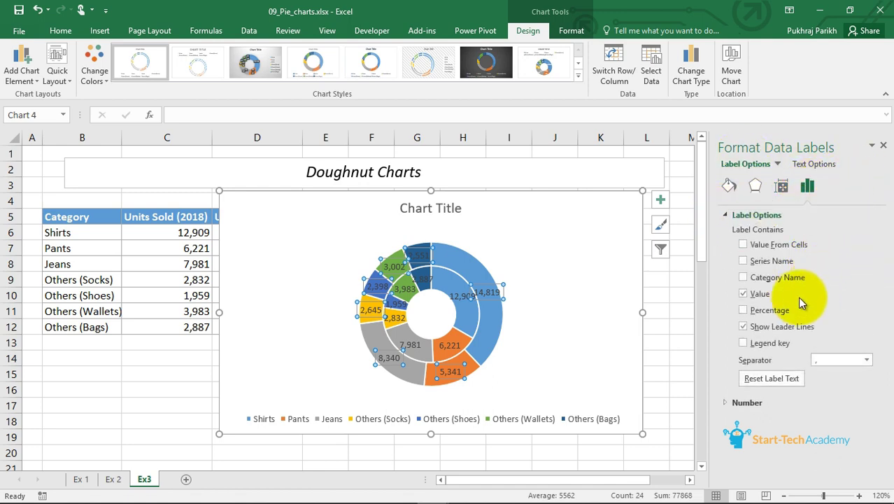
click(744, 310)
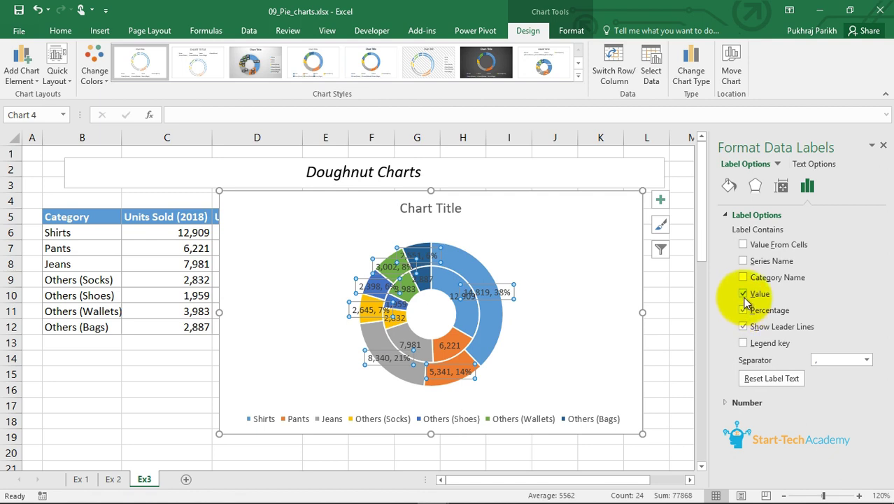
click(744, 295)
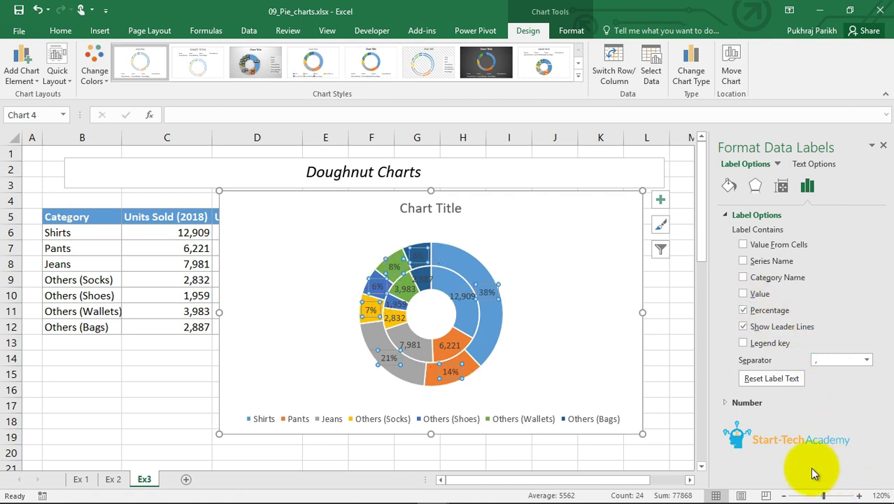
Switch the inner ring's data labels from values to percentages as well.
click(473, 299)
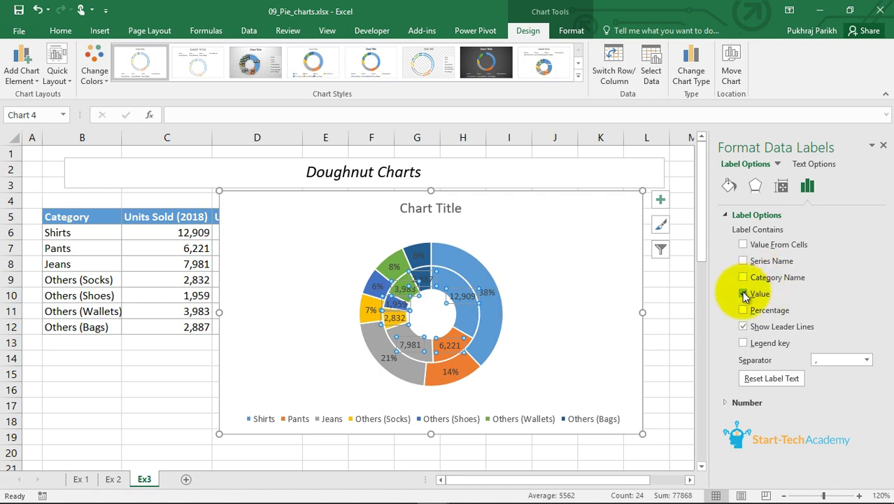
click(744, 294)
click(744, 310)
click(554, 328)
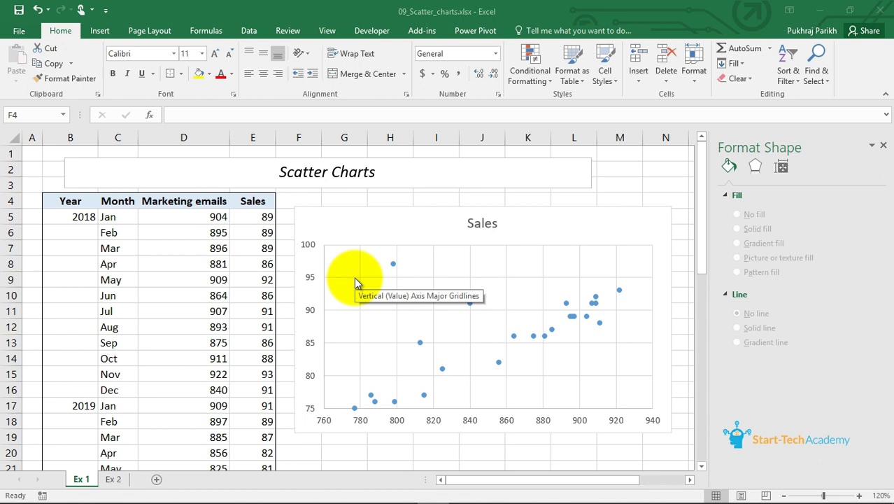
In 09_Scatter_charts.xlsx, delete the existing scatter chart and insert a Scatter chart from the marketing emails and sales data in D4:E28, placed beside the table.
click(562, 214)
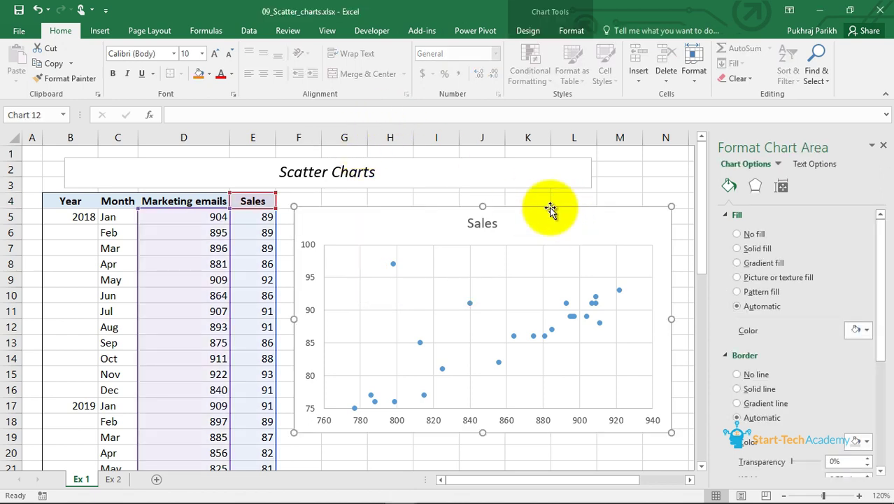
key(Delete)
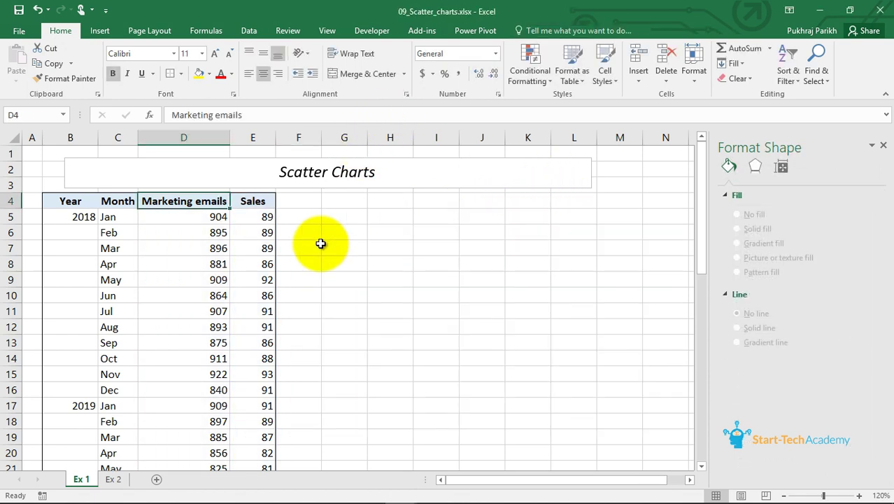
key(shift+Right)
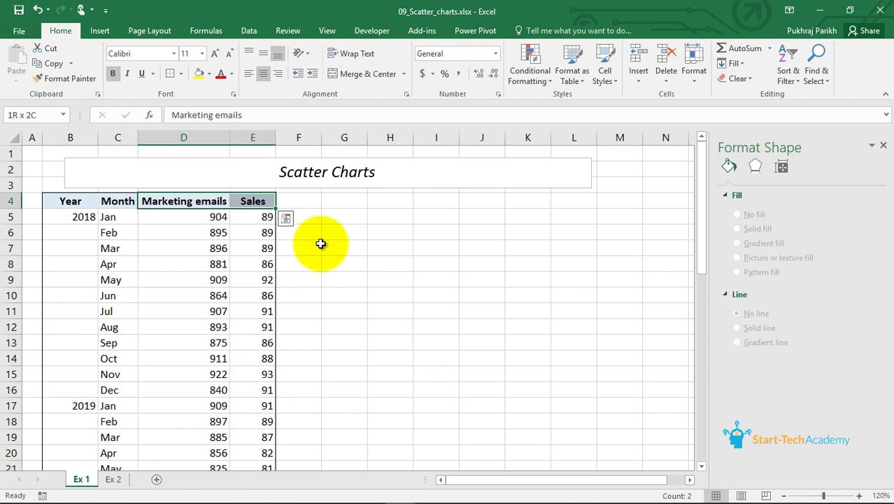
key(shift+Down)
key(shift+Down)
key(shift+Down)
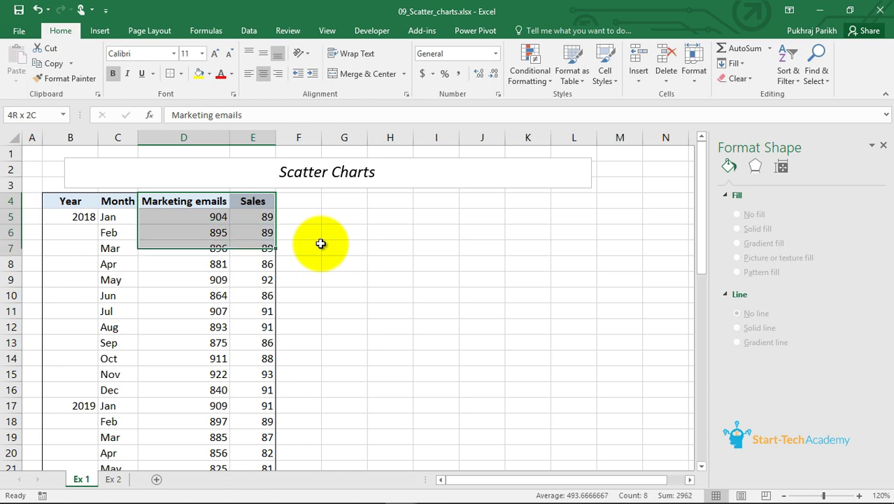
key(ctrl+shift+Down)
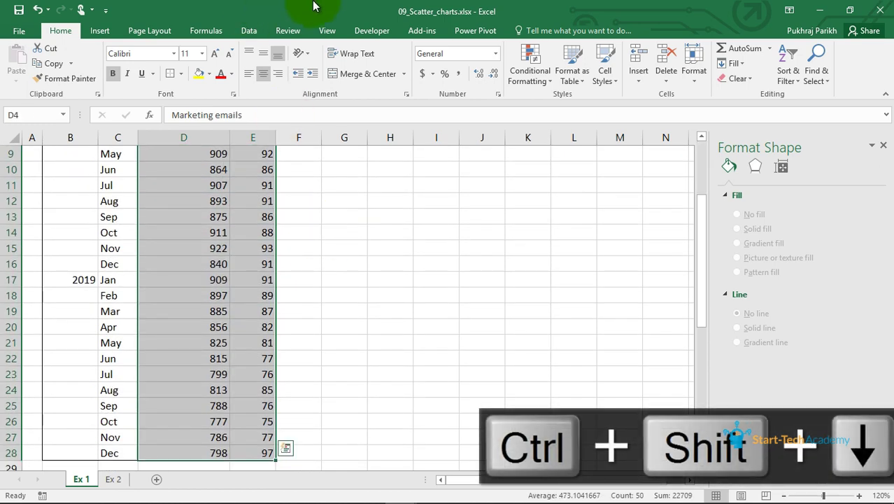
click(100, 30)
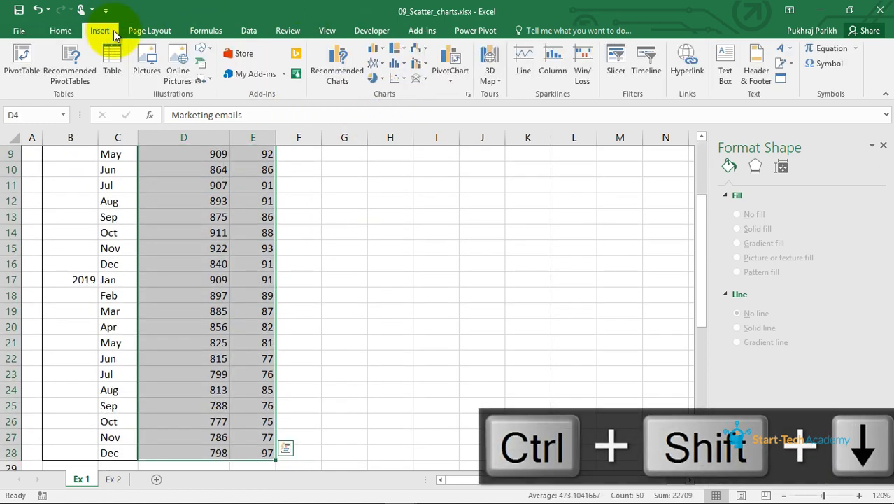
click(352, 82)
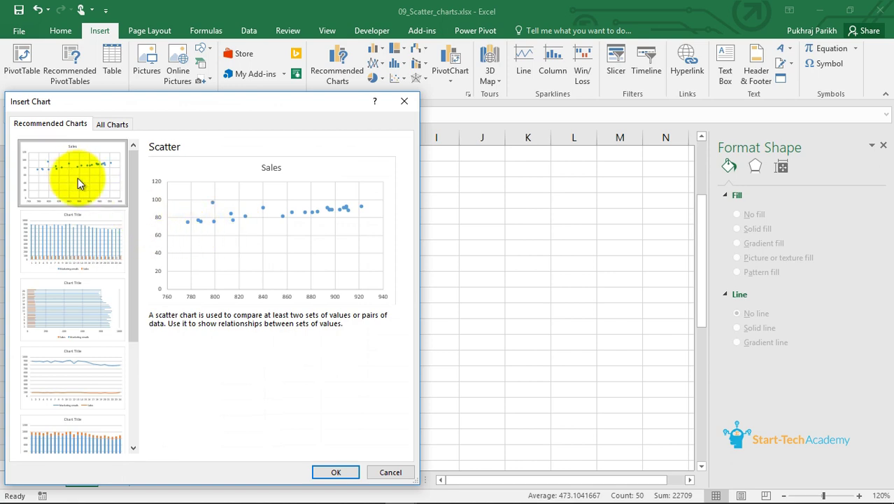
click(335, 471)
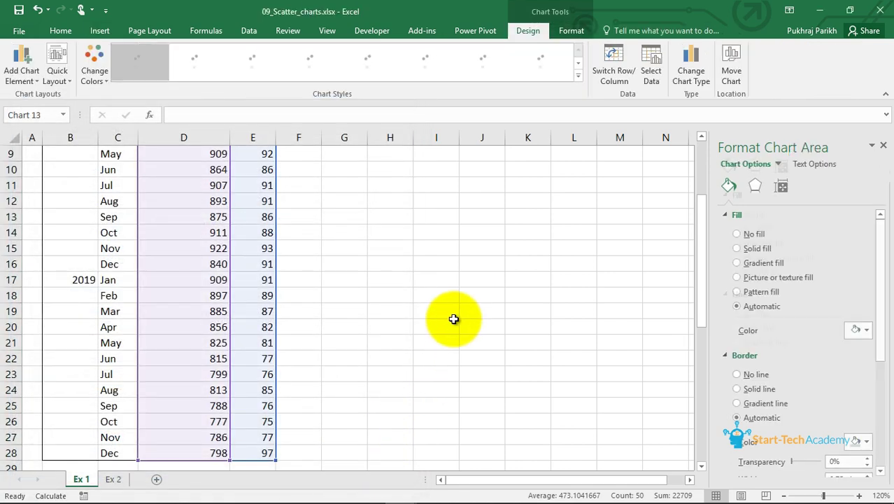
mouse_move(439, 216)
mouse_down()
mouse_move(517, 178)
mouse_move(549, 138)
mouse_move(574, 210)
mouse_move(548, 219)
mouse_up()
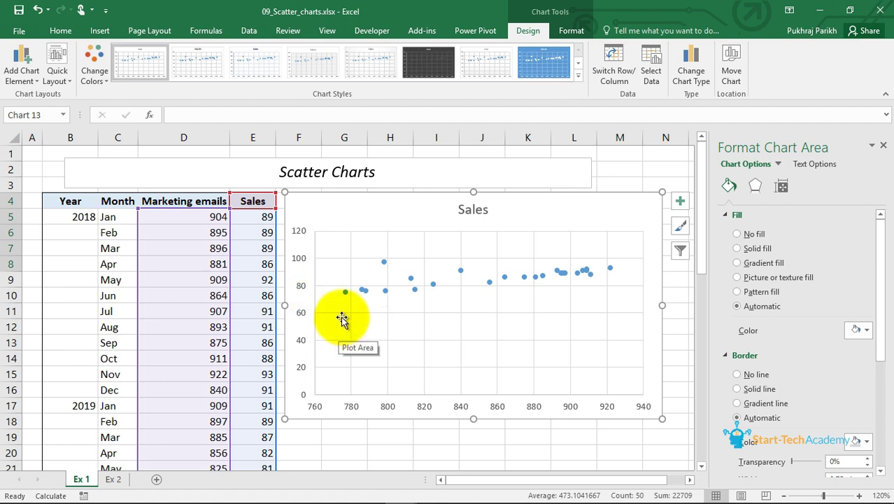
Set the minimum bound of the scatter chart's vertical axis to 75.
click(302, 317)
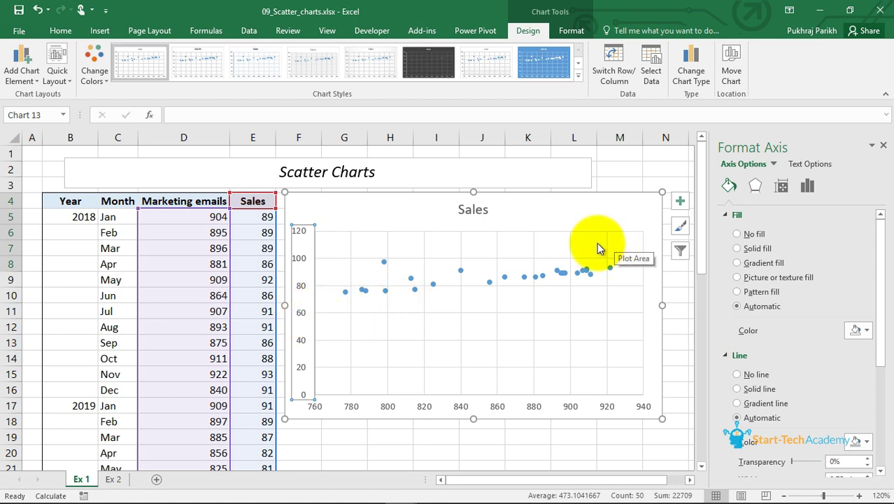
right_click(302, 283)
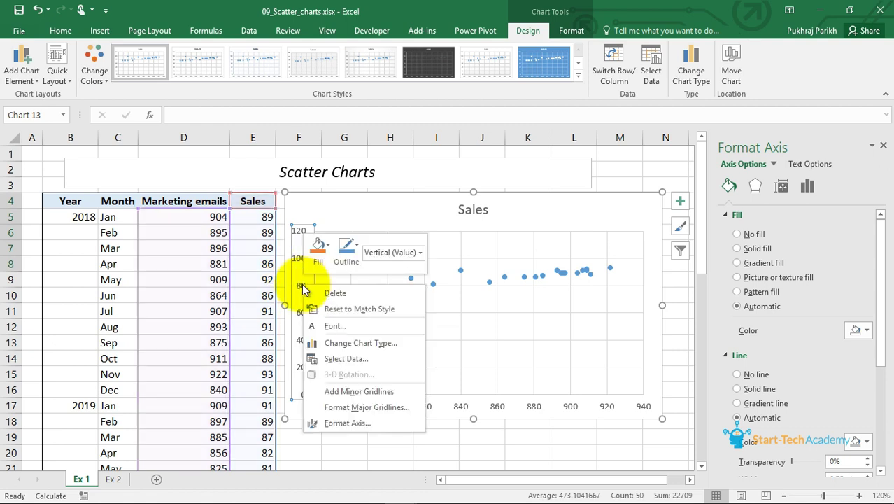
click(351, 424)
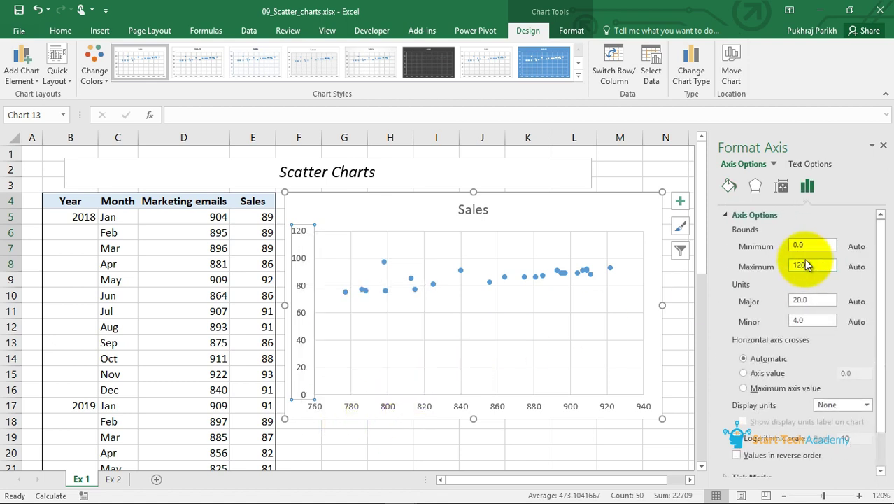
click(805, 245)
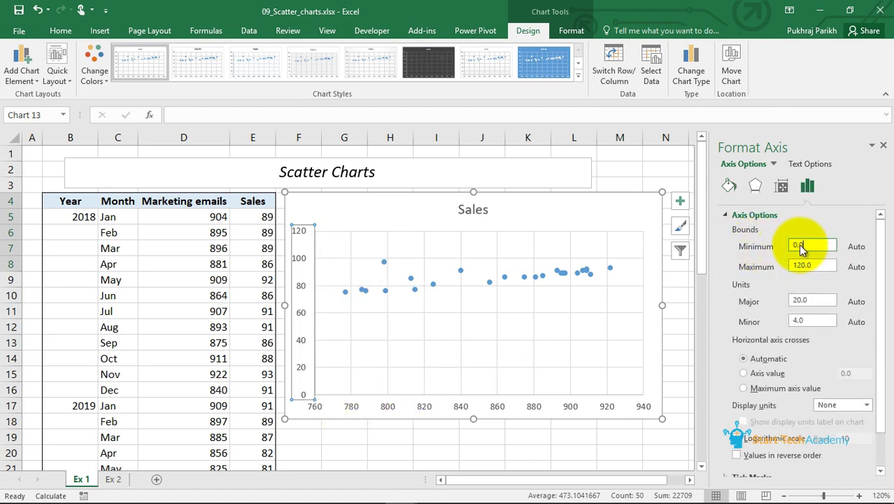
drag(799, 245, 760, 246)
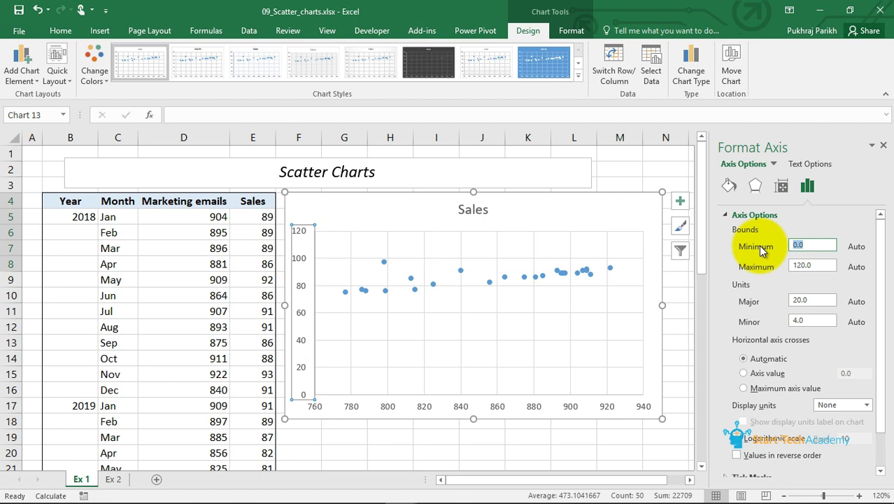
text(75)
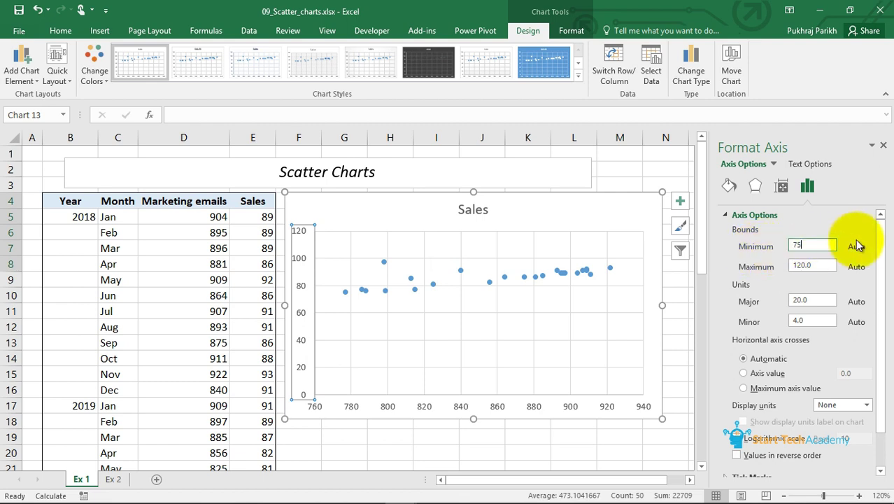
key(Return)
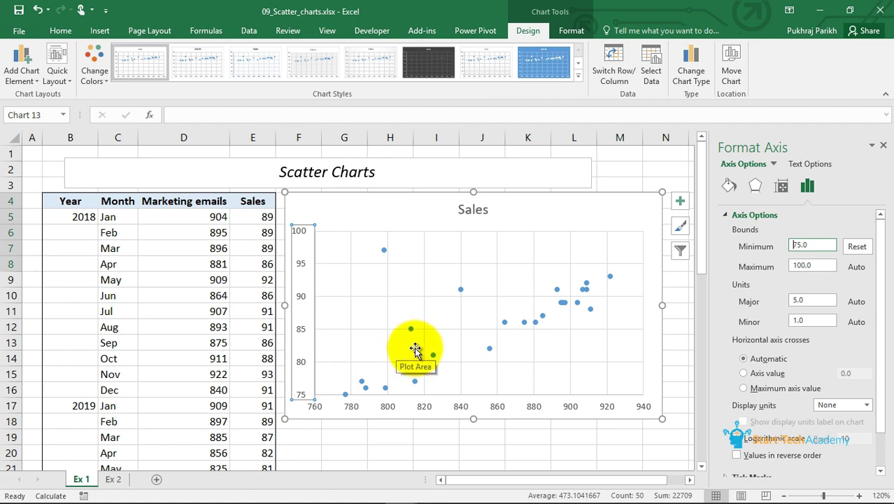
Change the chart type to Scatter with Smooth Lines and Markers.
click(552, 202)
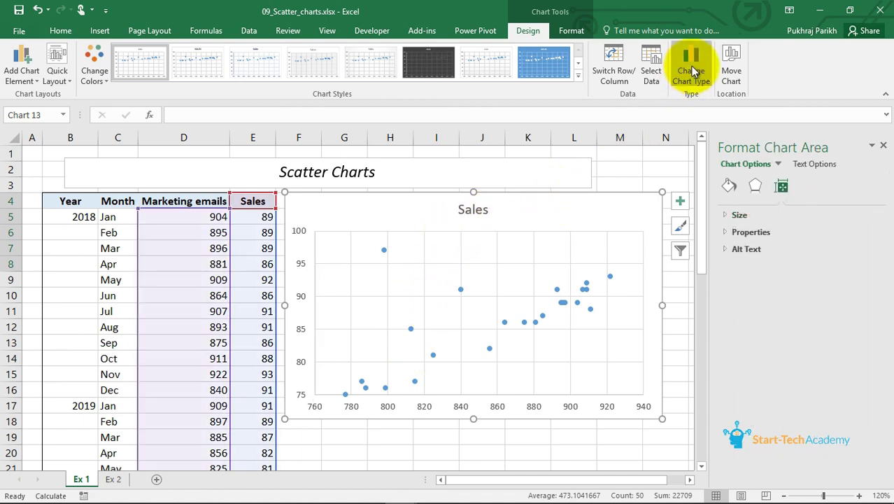
click(691, 72)
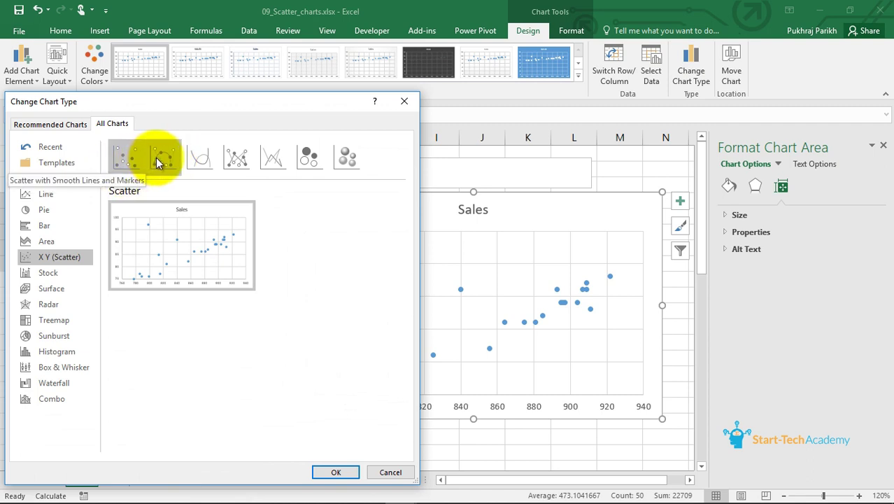
click(156, 158)
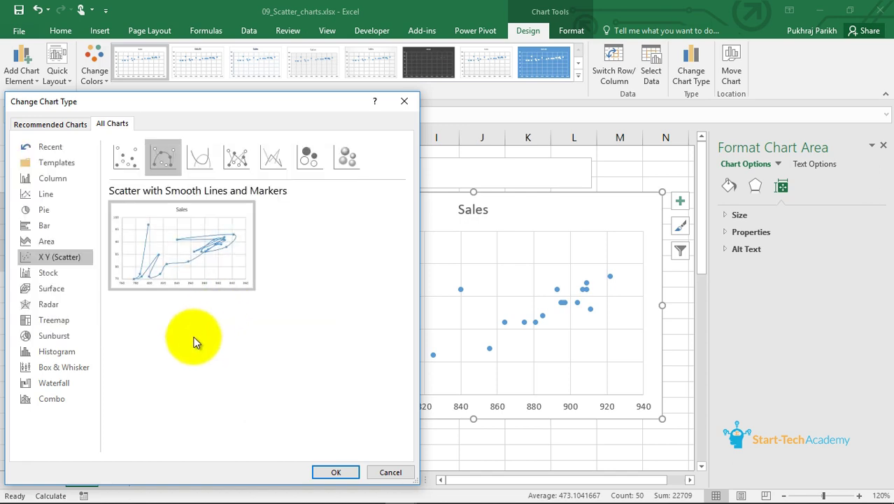
click(330, 471)
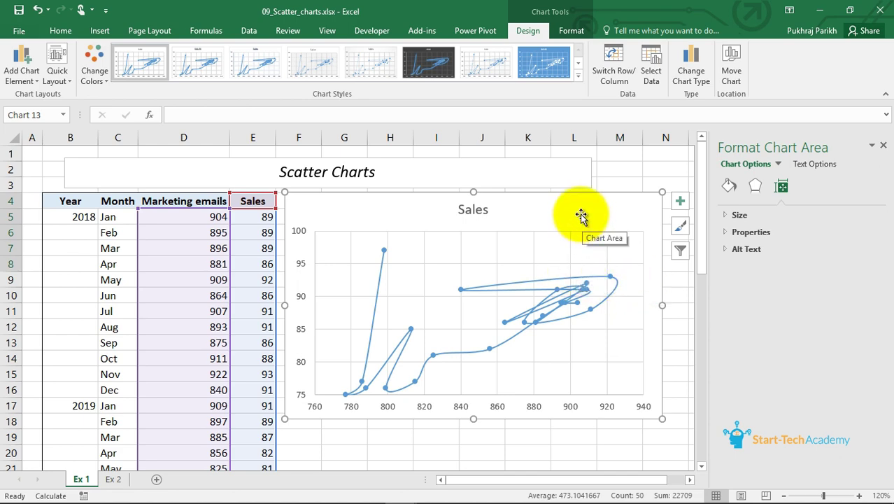
Preview the Scatter with Smooth Lines type and apply Scatter with Straight Lines and Markers to the chart.
click(691, 63)
click(194, 157)
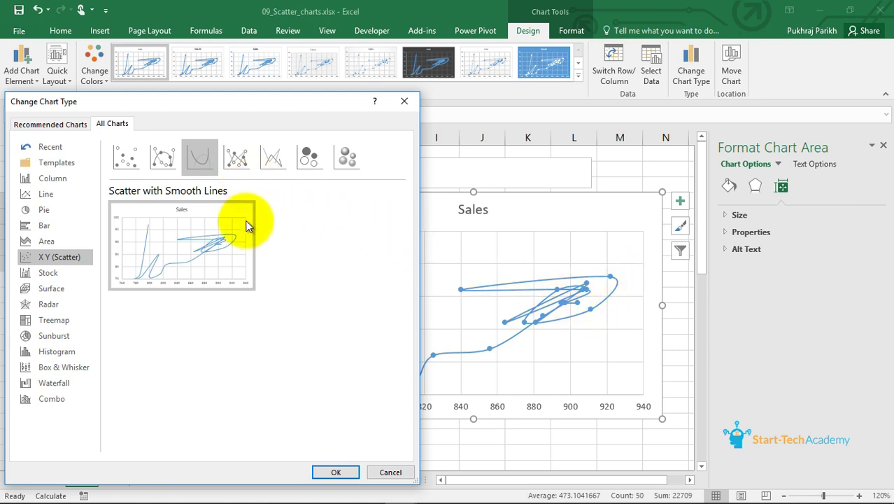
mouse_move(209, 247)
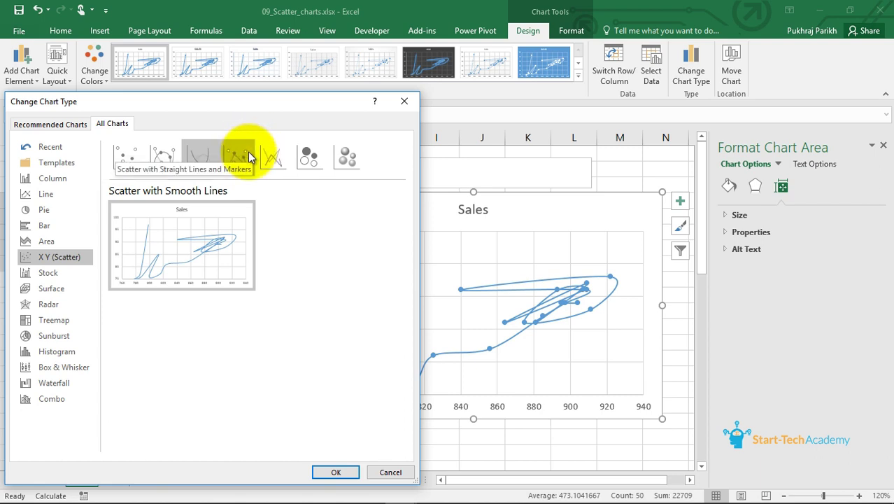
click(237, 154)
mouse_move(198, 264)
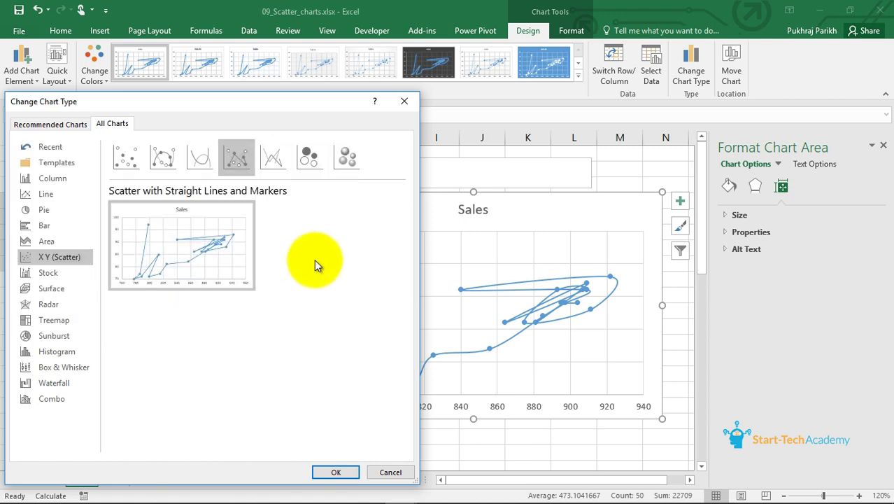
click(338, 473)
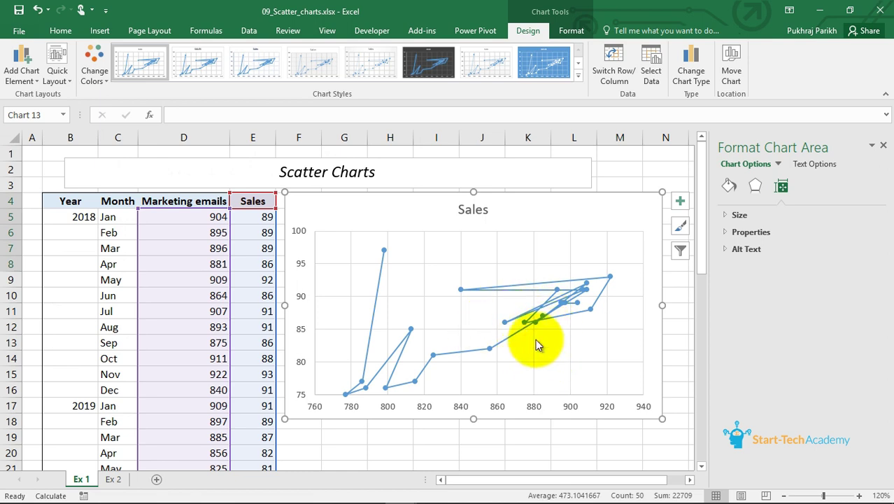
Return the chart to the plain Scatter type and add a linear trendline to its Sales points.
click(691, 79)
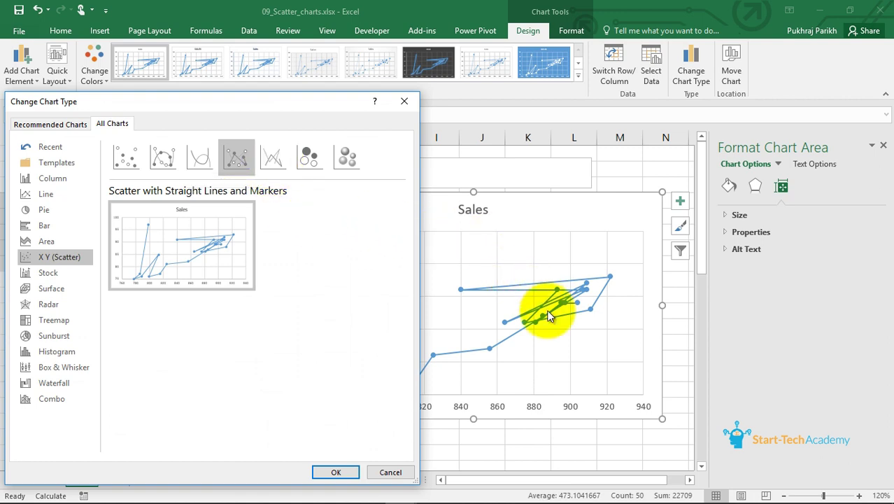
click(276, 172)
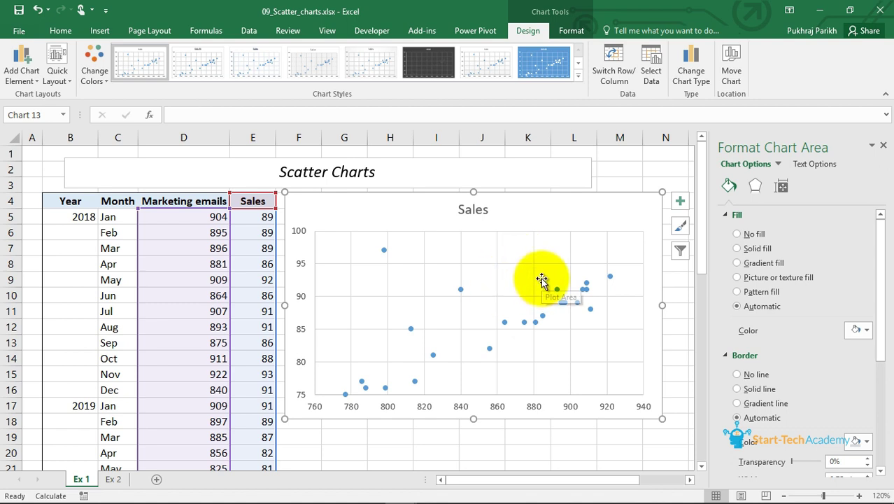
click(679, 202)
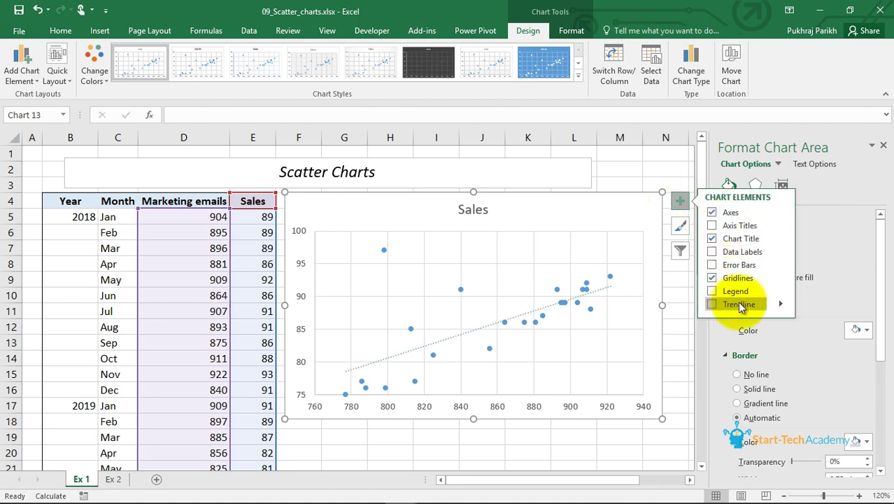
click(781, 303)
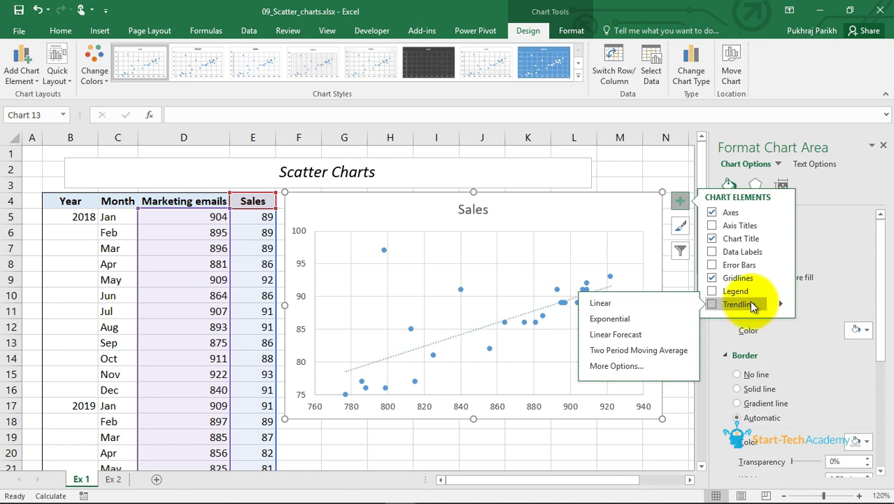
click(712, 303)
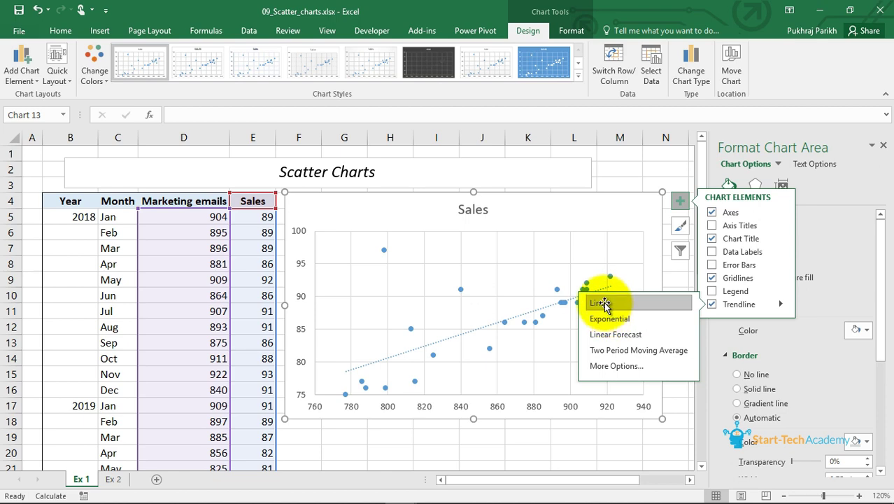
Try the Logarithmic, Polynomial, Exponential and Power types on the Sales trendline and set it back to Linear.
click(620, 424)
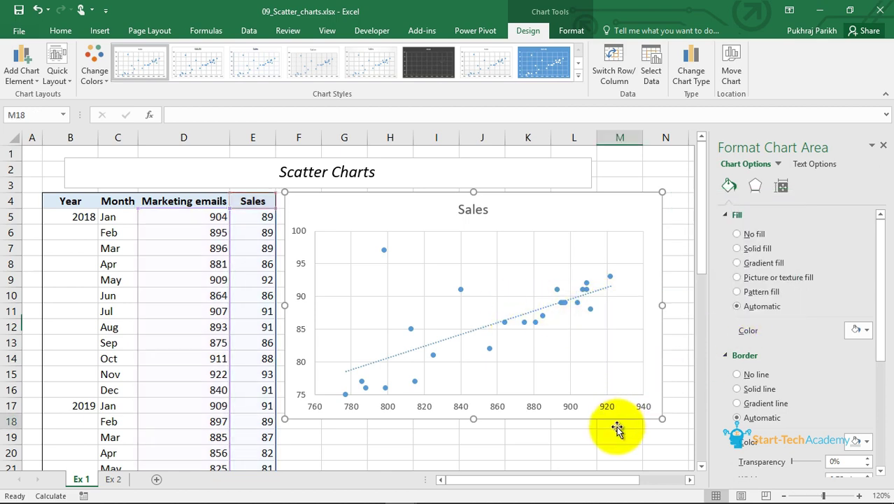
click(529, 313)
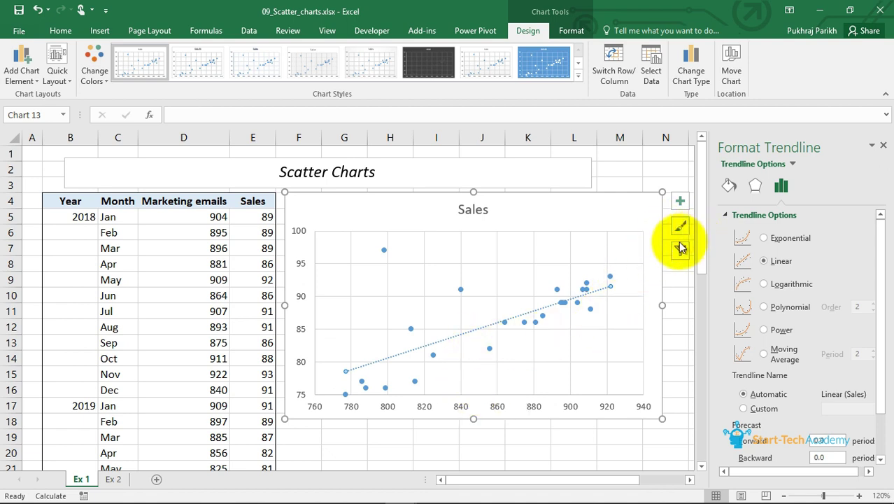
click(764, 284)
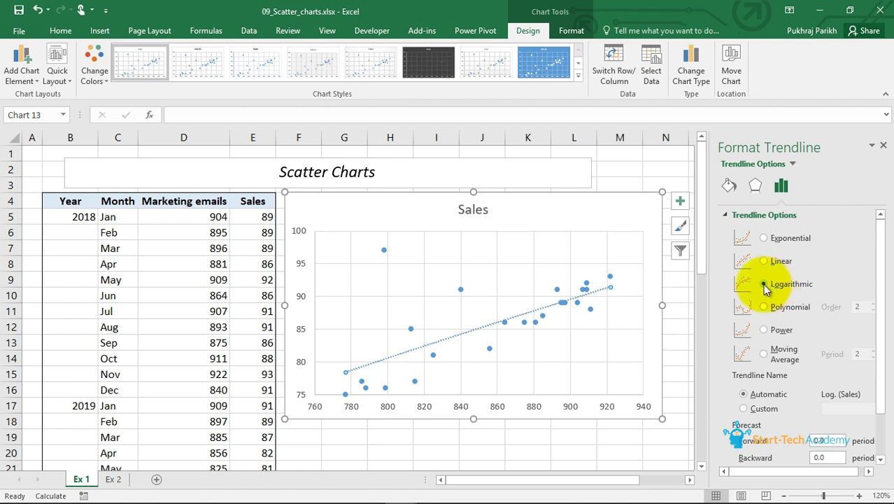
click(765, 308)
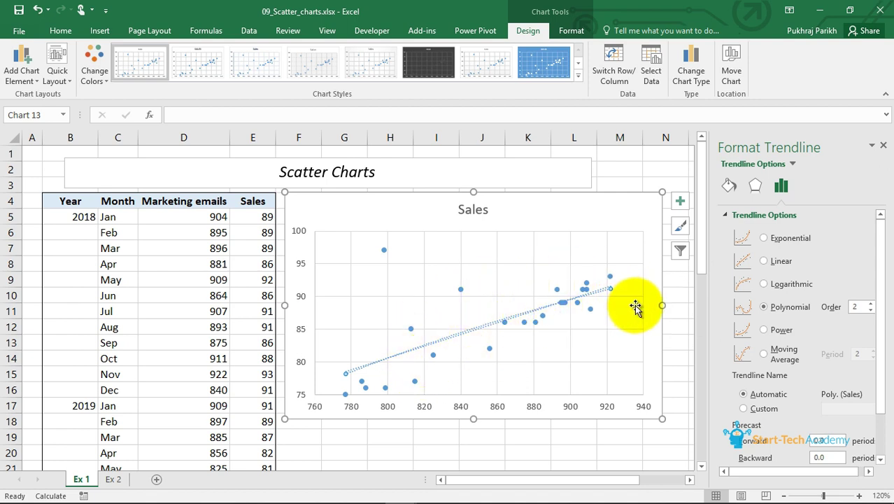
click(765, 239)
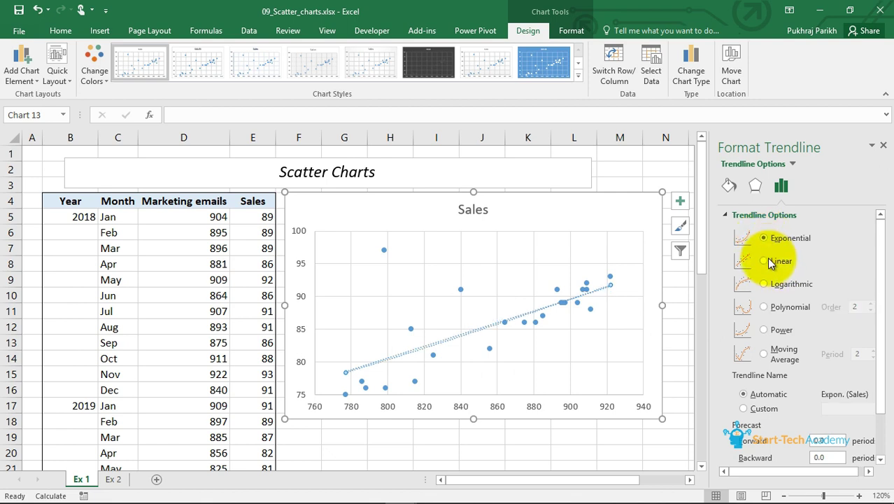
click(762, 261)
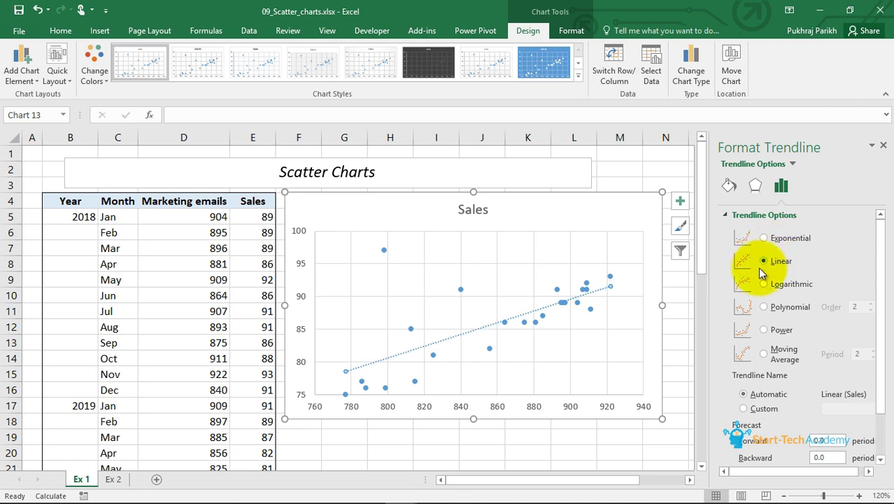
click(759, 284)
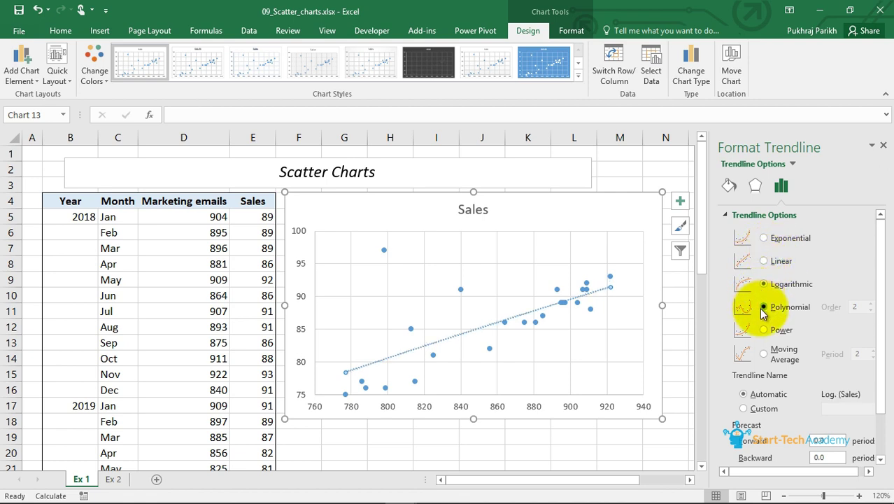
click(763, 308)
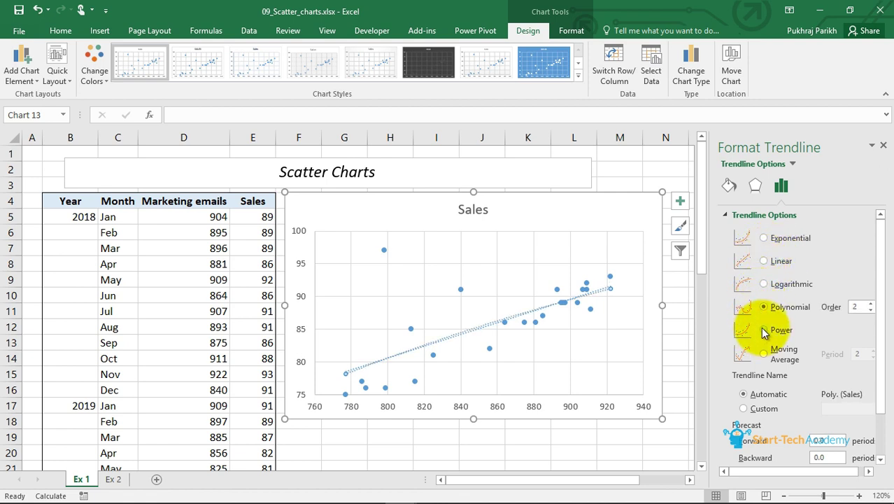
click(764, 331)
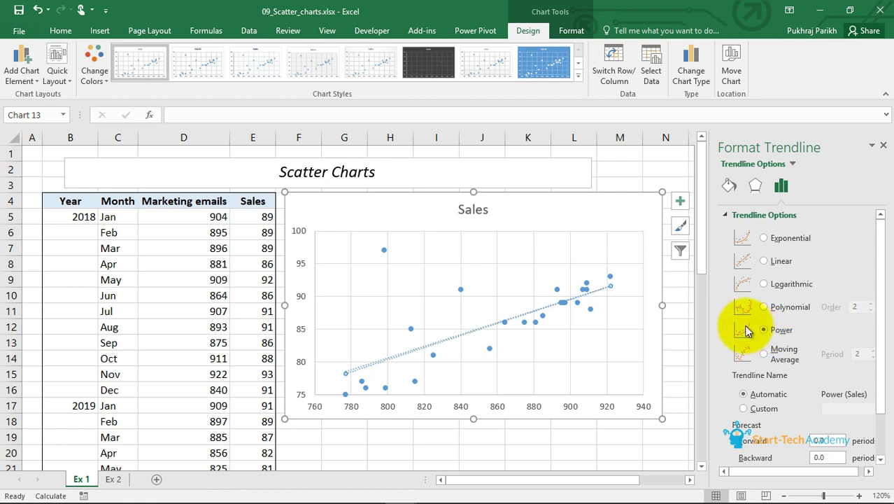
click(763, 262)
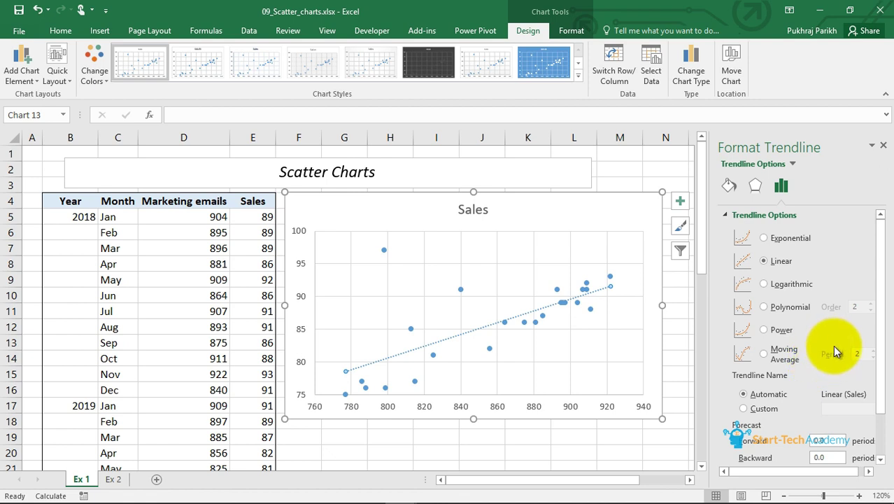
Display the linear trendline's equation on the chart and move its label above the plot area, beside the chart title.
scroll(834, 341, down, 1)
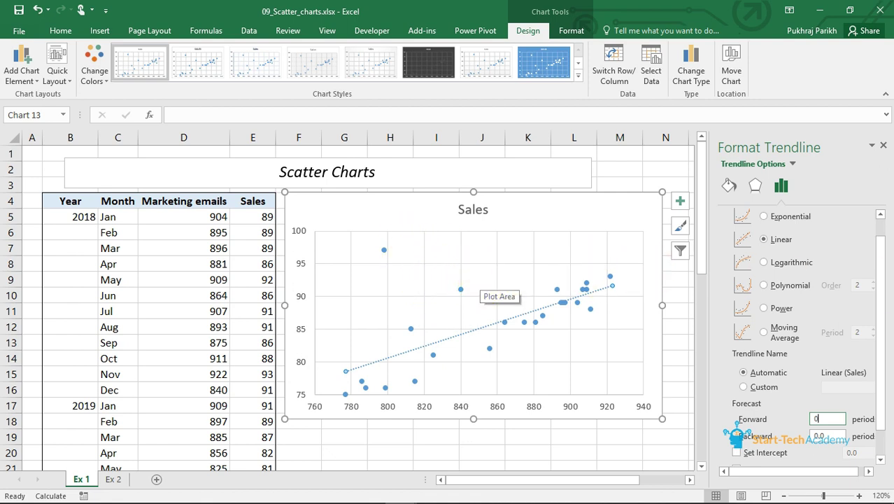
scroll(822, 297, down, 1)
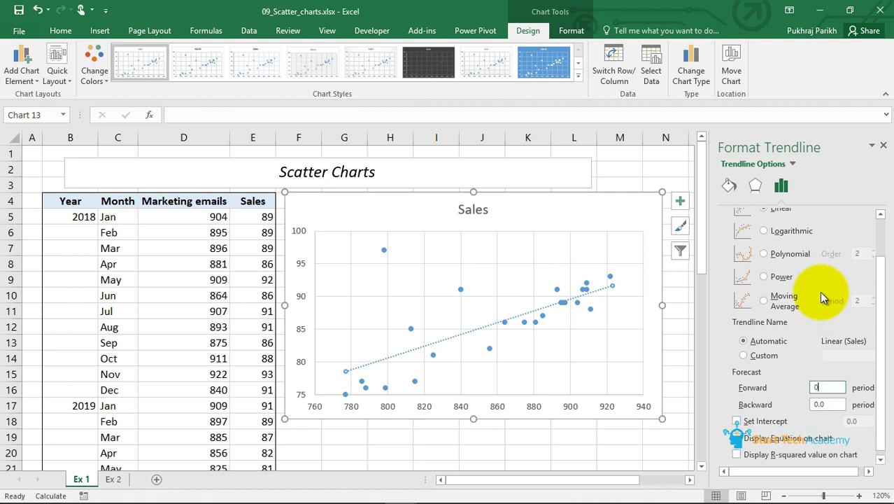
click(738, 439)
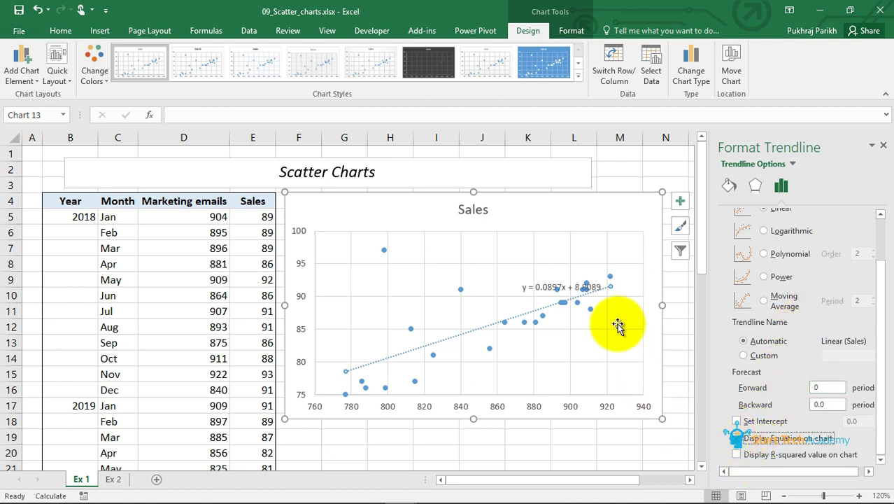
click(544, 283)
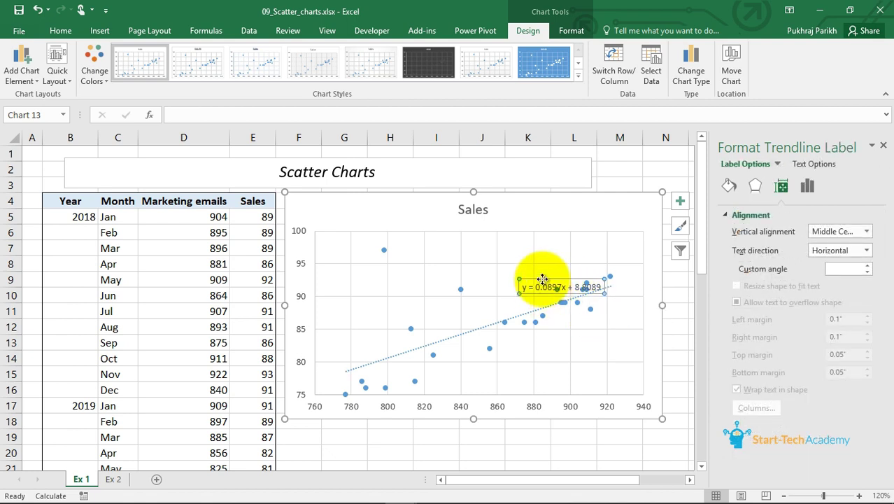
drag(543, 279, 536, 215)
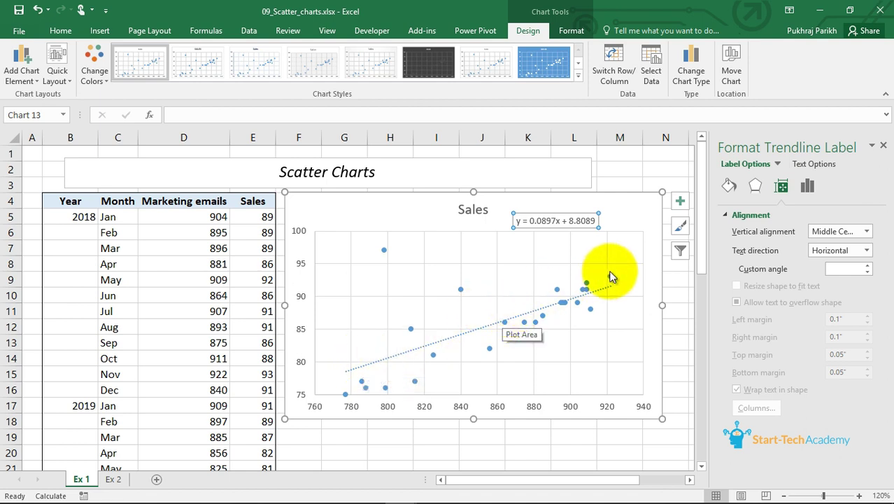
Try a trendline intercept of 0.0 and the R-squared display, then remove the intercept setting, equation and R-squared value from the chart.
click(680, 205)
click(679, 205)
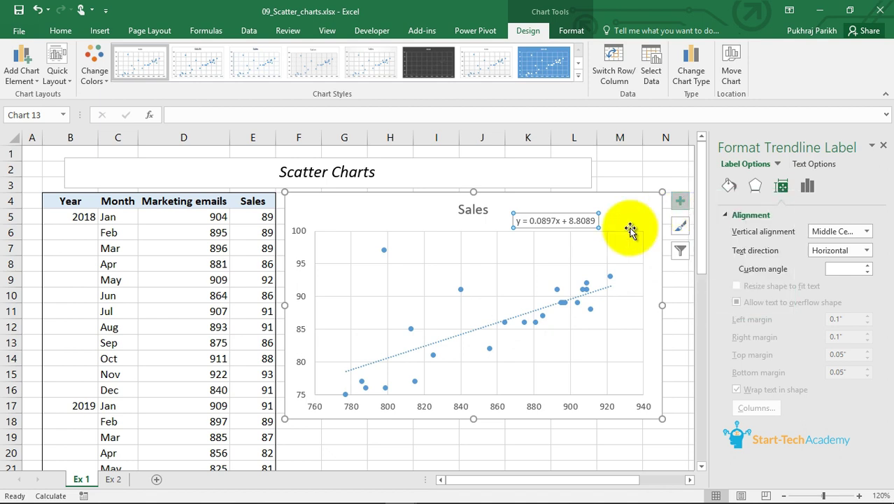
click(488, 331)
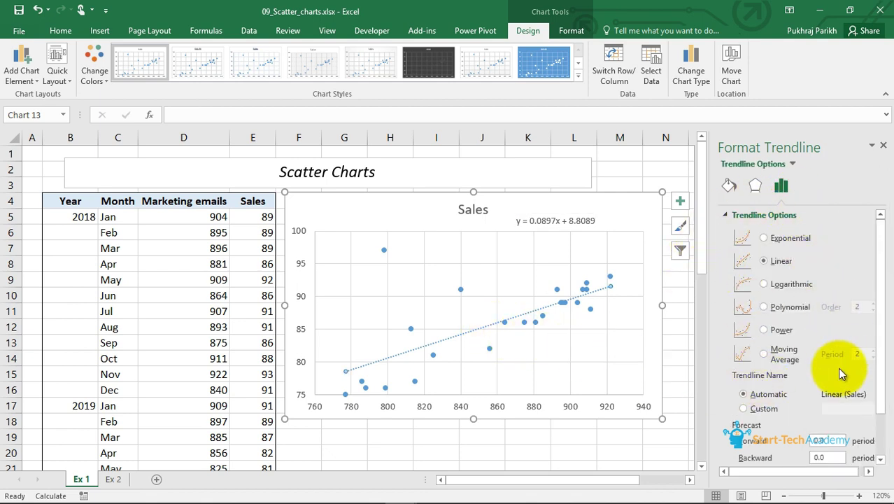
scroll(840, 371, down, 2)
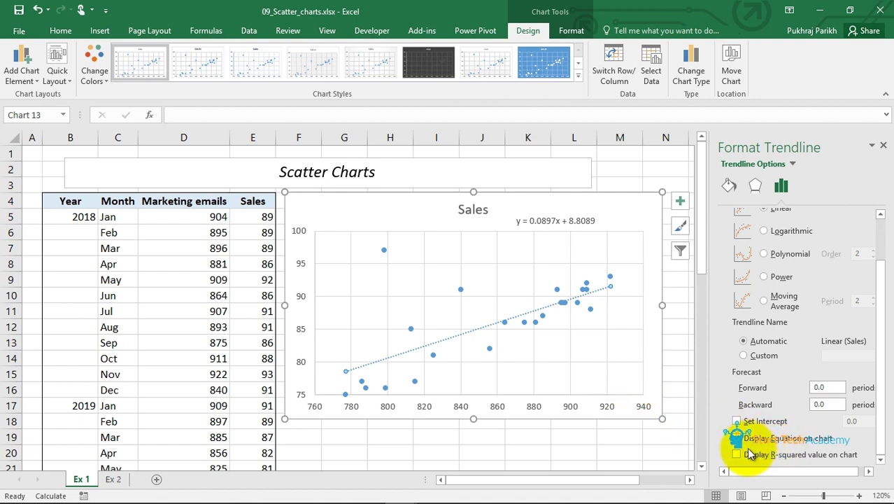
click(736, 421)
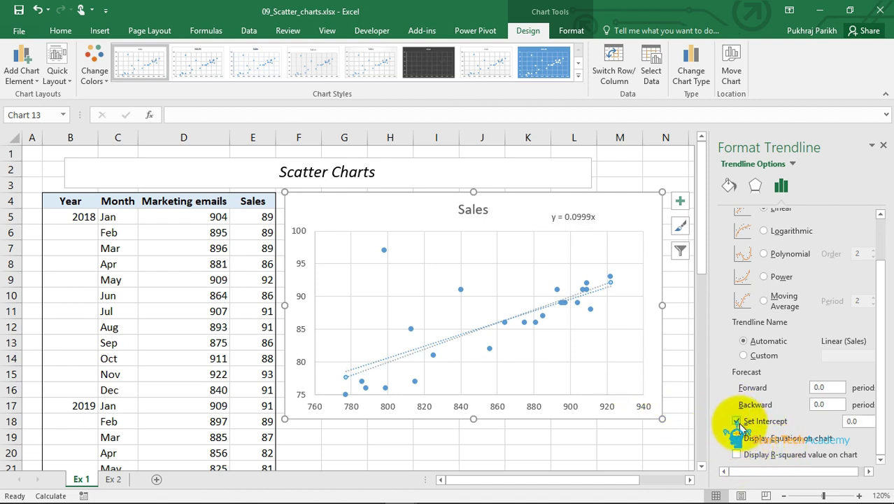
click(737, 454)
click(736, 421)
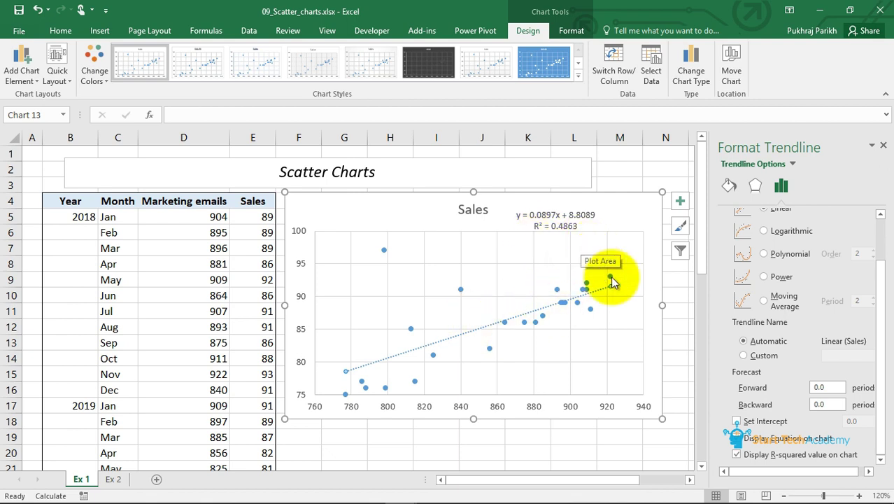
click(745, 455)
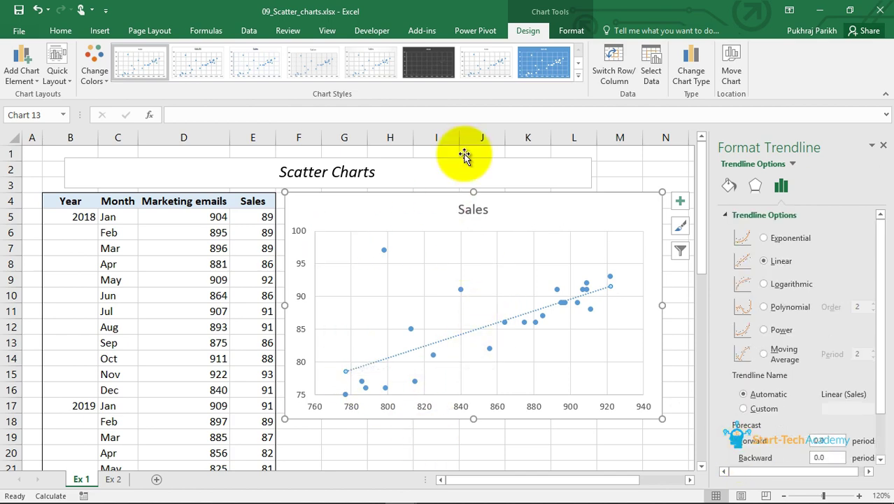
View the bubble subtypes offered among the X Y (Scatter) chart types without changing the chart.
click(676, 65)
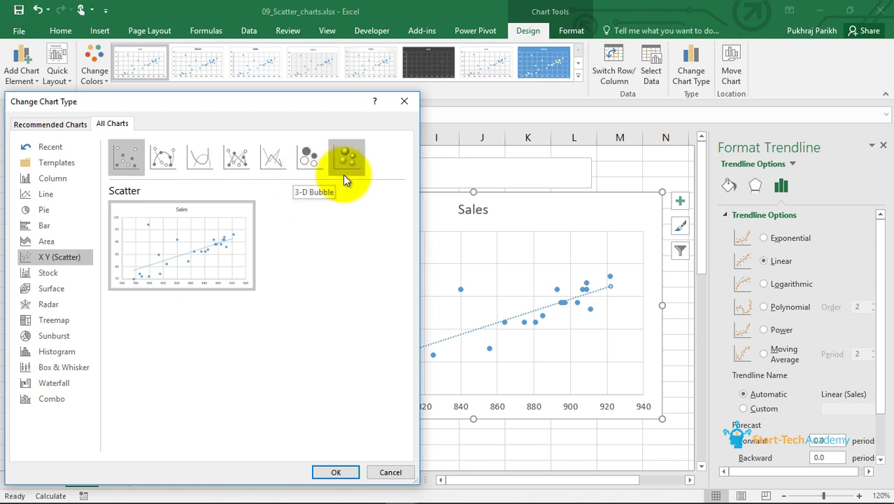
click(411, 106)
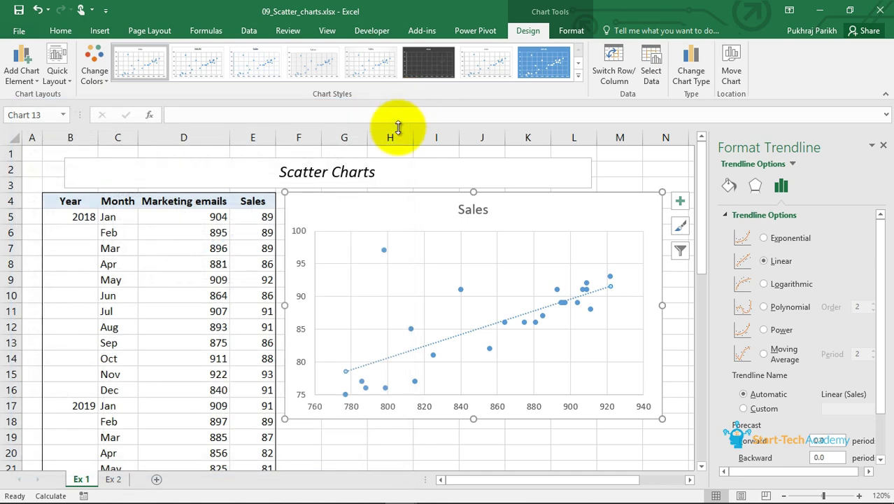
Open sheet Ex 2 and examine how the bubble chart plots participants' original weight, weeks in program and weight loss.
click(113, 478)
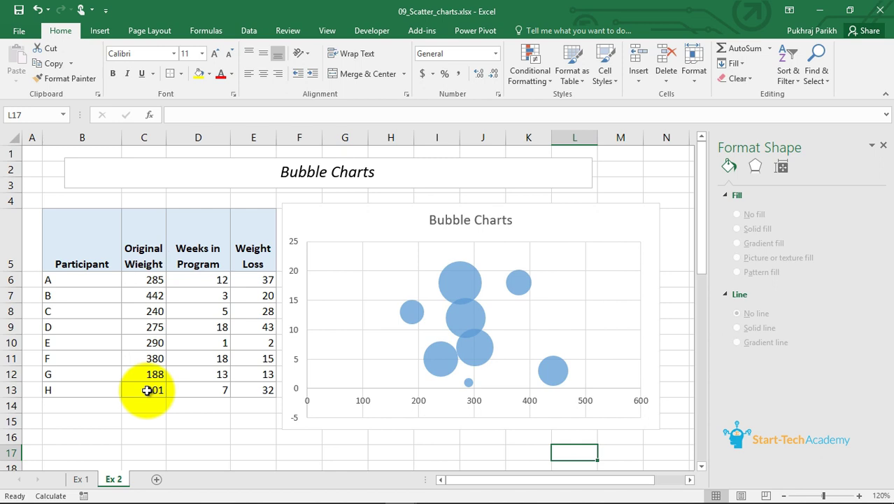
click(204, 283)
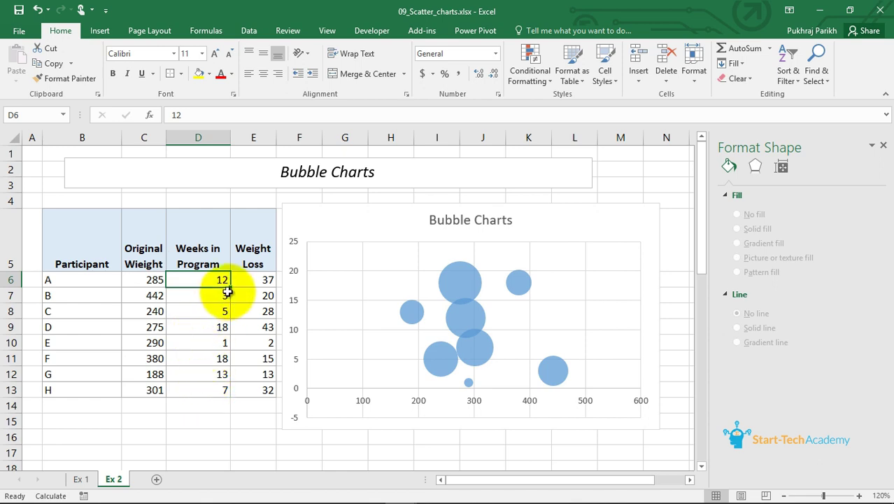
click(253, 282)
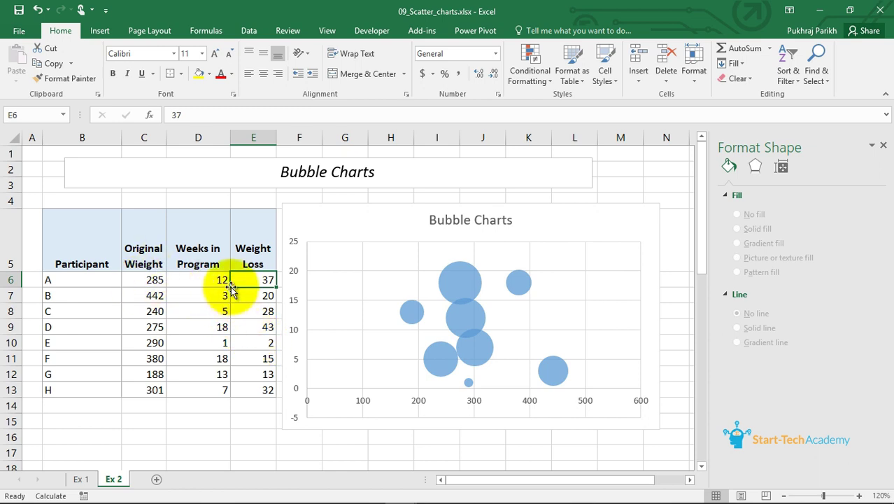
click(152, 286)
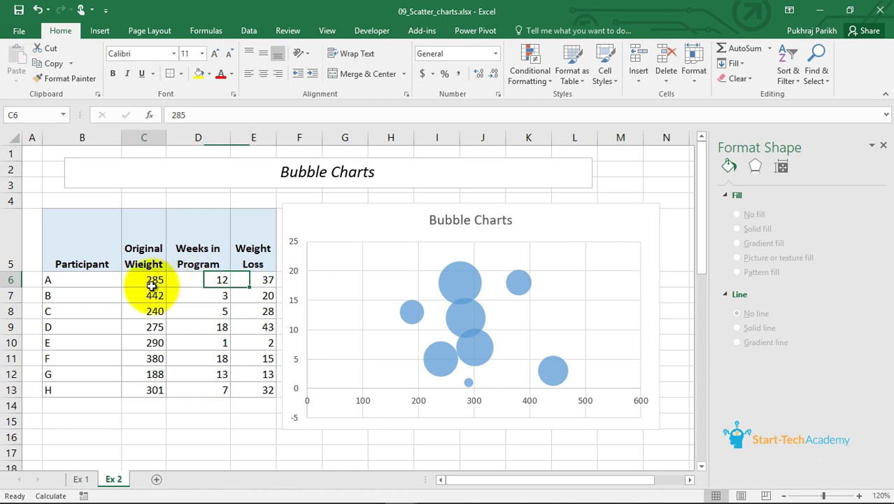
click(199, 277)
click(256, 279)
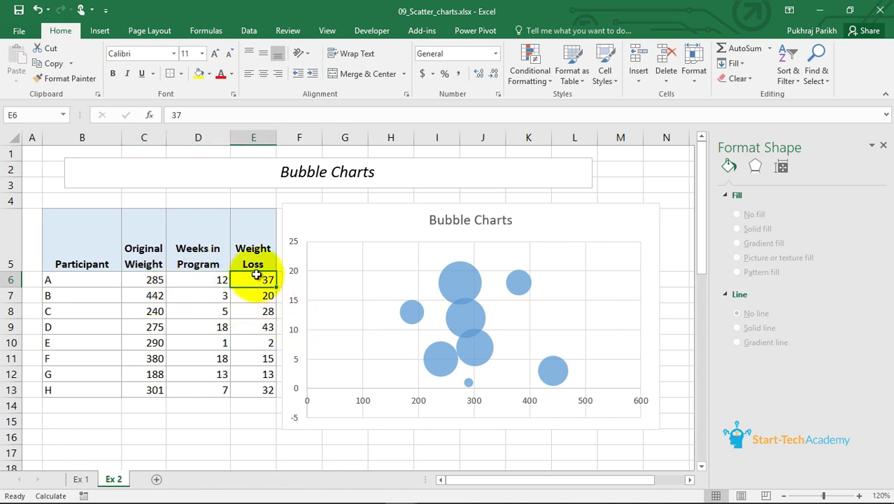
click(252, 382)
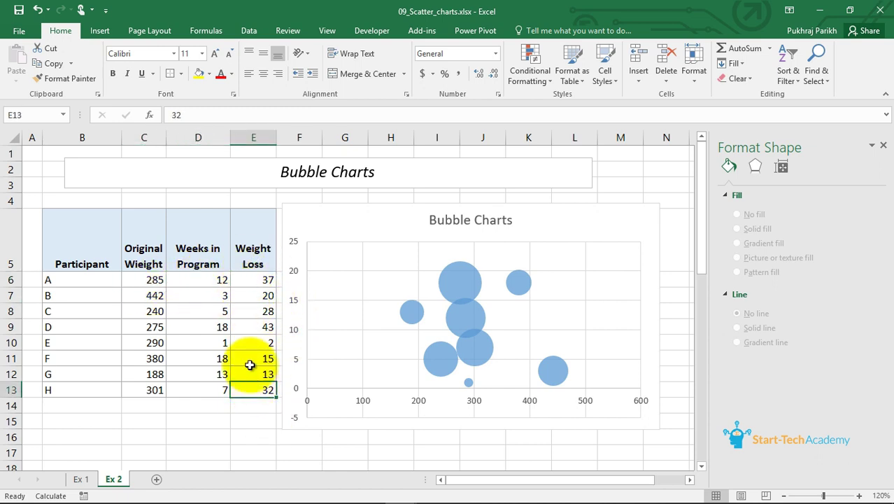
click(246, 283)
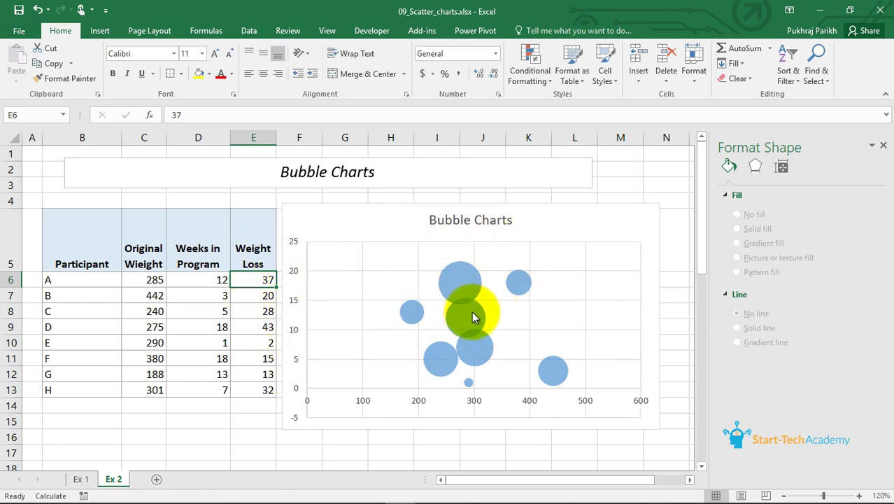
mouse_move(532, 285)
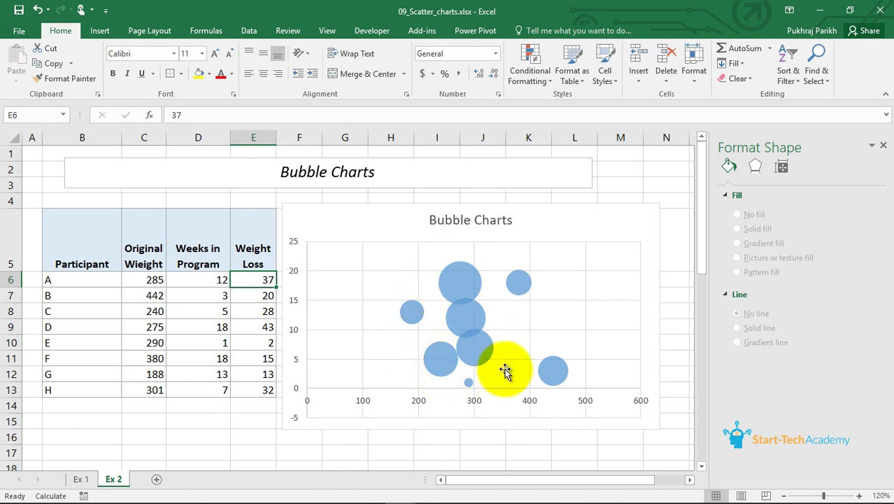
mouse_move(468, 295)
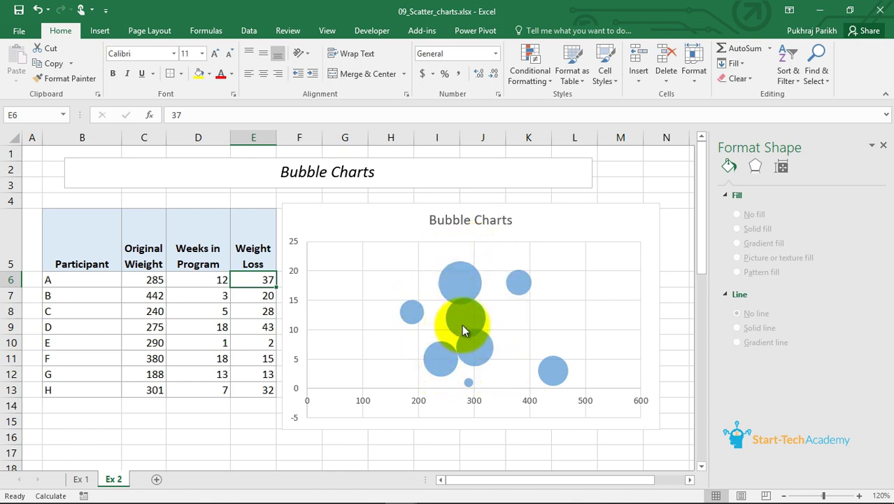
mouse_move(462, 327)
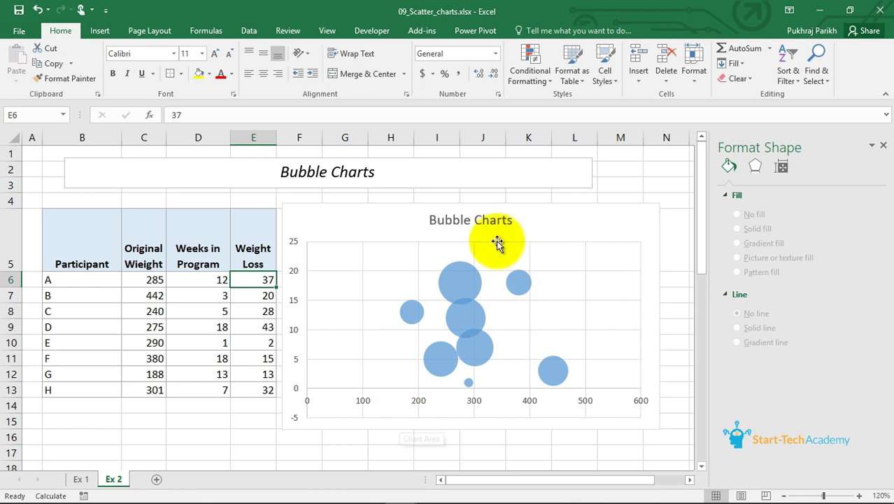
Delete the existing bubble chart from sheet Ex 2.
click(420, 207)
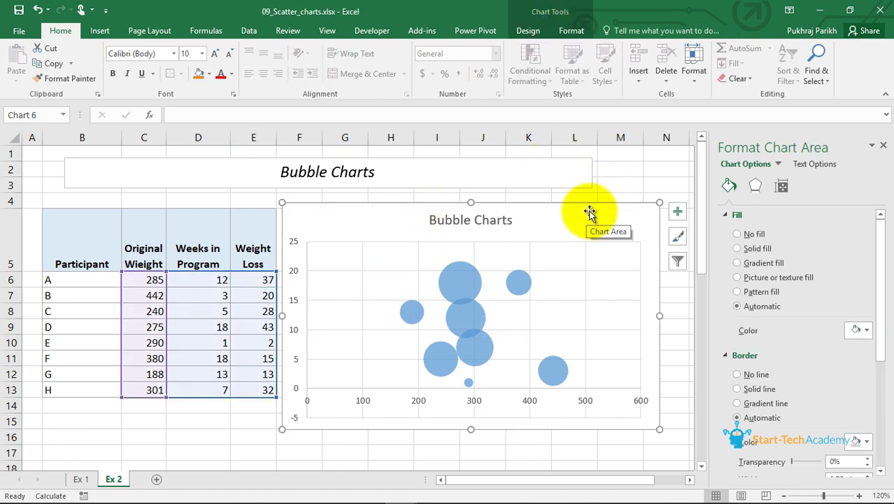
key(Delete)
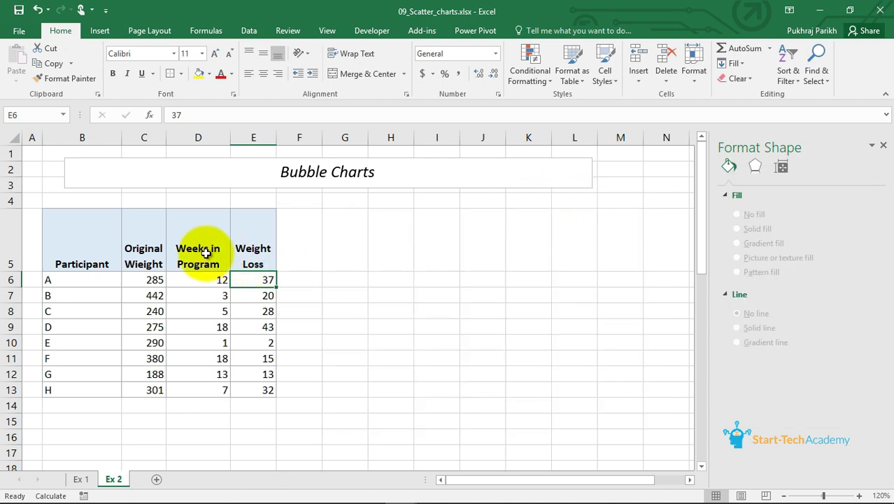
Insert a flat Bubble chart from the original weight, weeks and weight loss data in C5:E13 and place it beside the table.
click(161, 250)
drag(144, 248, 253, 389)
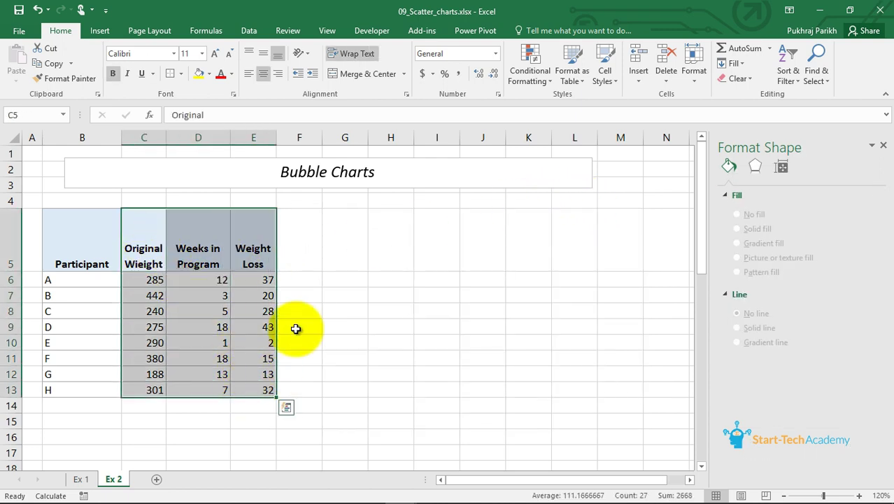
click(99, 33)
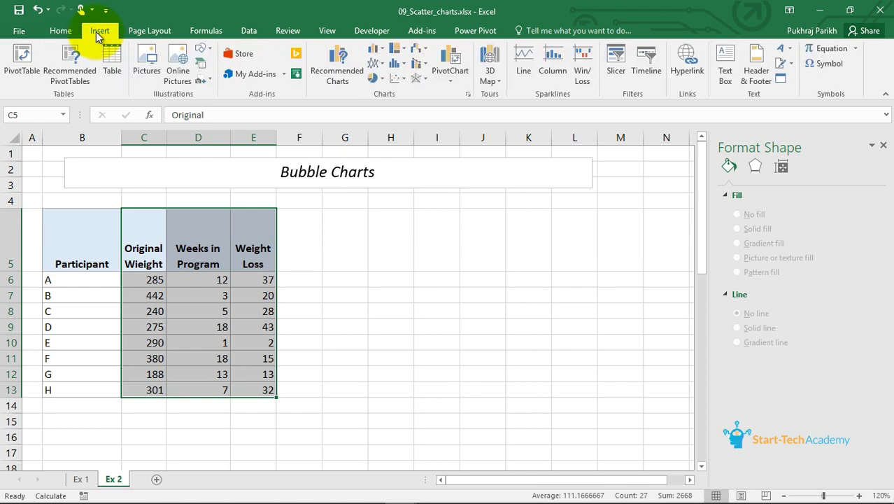
click(402, 81)
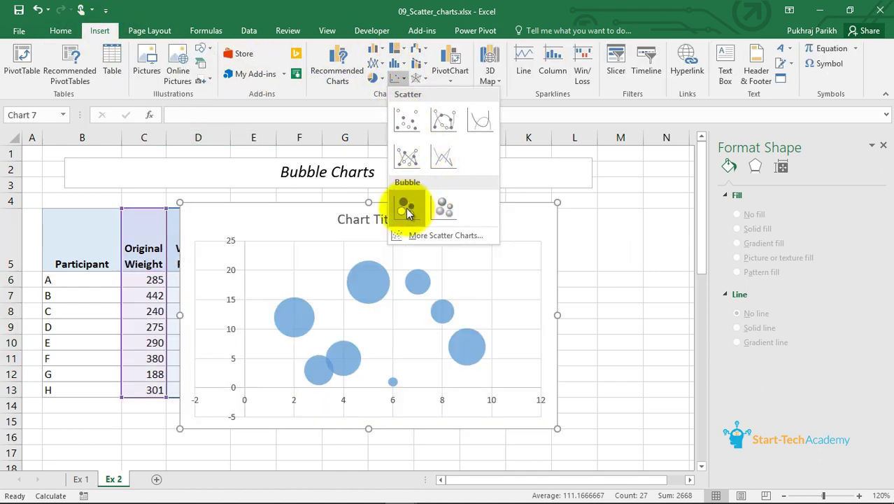
click(408, 211)
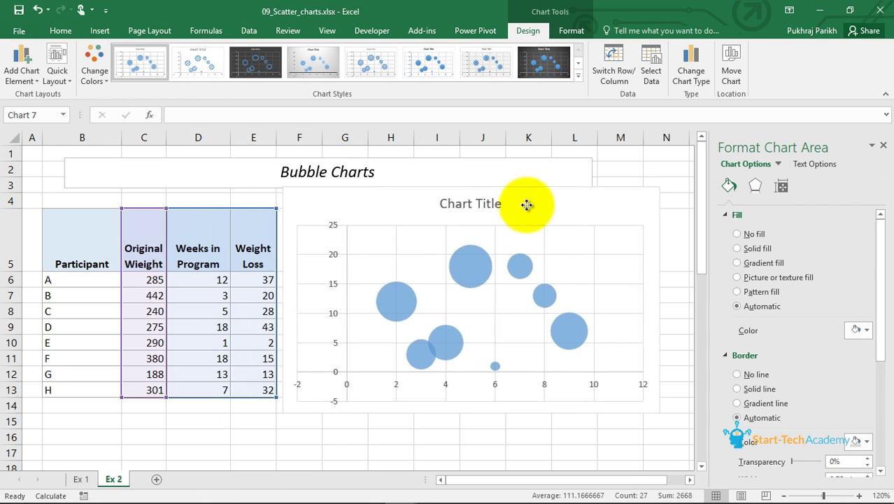
drag(527, 205, 523, 204)
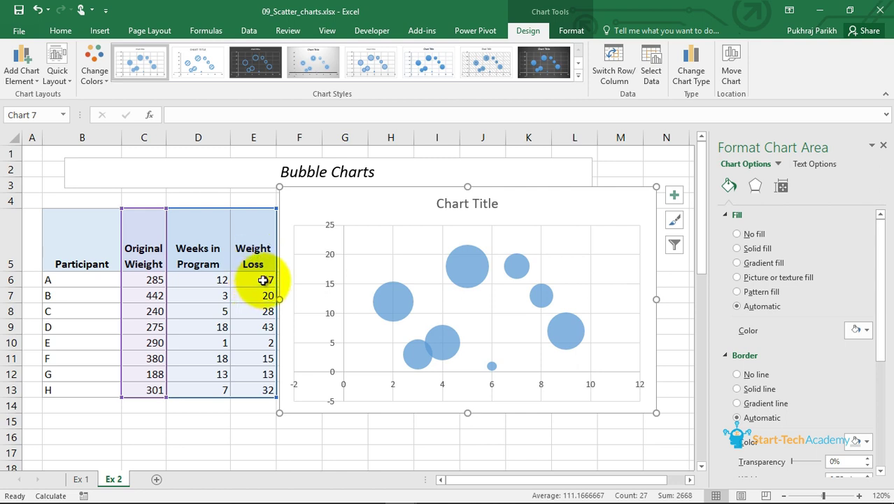
Edit the bubble chart's data series so its X values use the original weights in C6:C13, without the header.
click(450, 296)
click(651, 70)
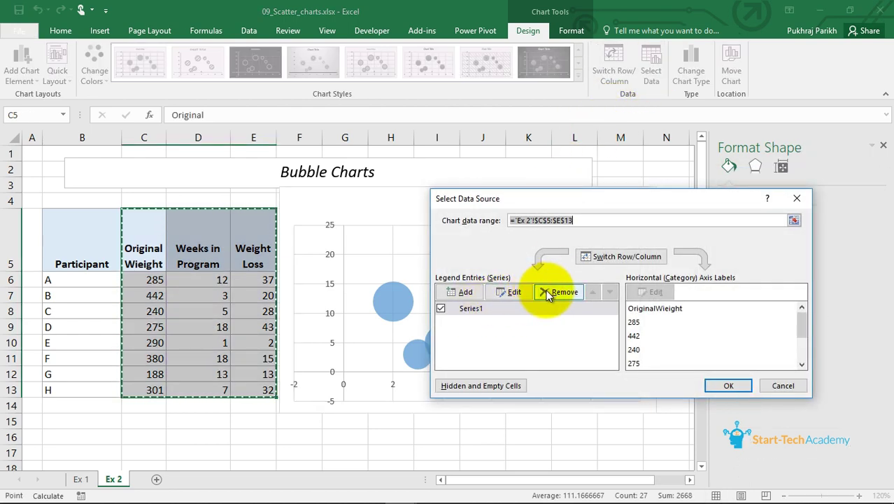
click(513, 292)
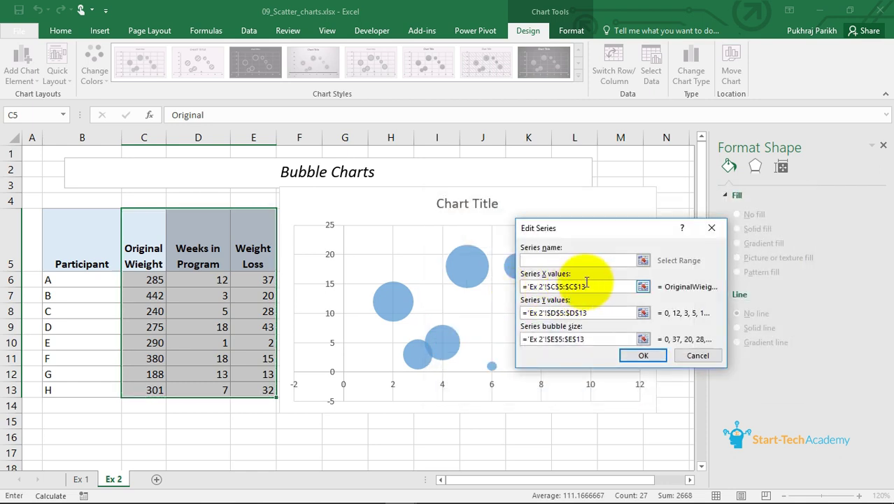
click(610, 287)
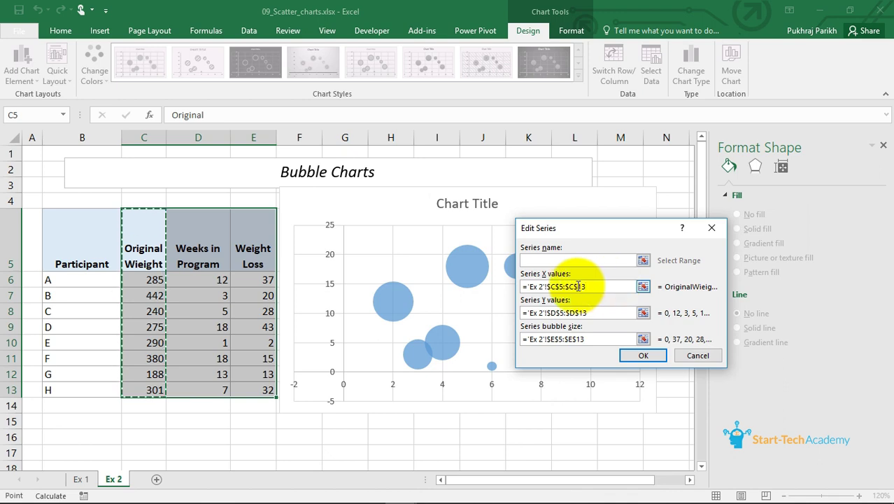
drag(595, 286, 515, 288)
key(Delete)
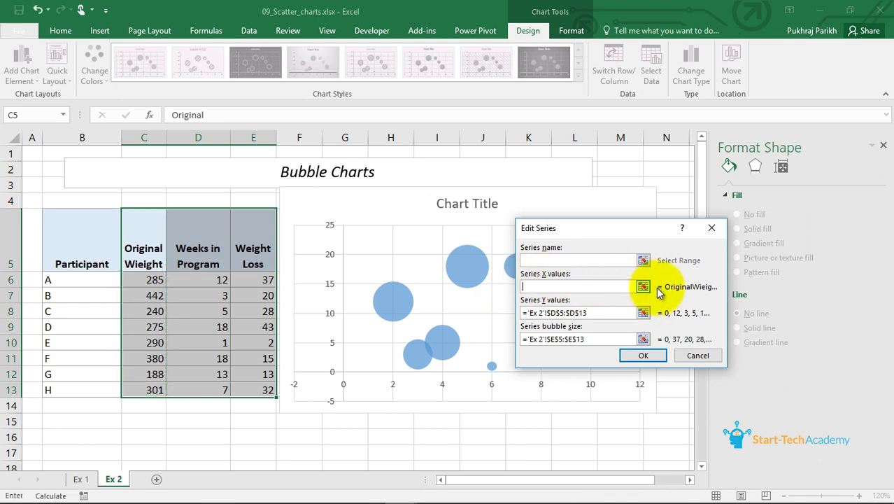
drag(145, 279, 140, 389)
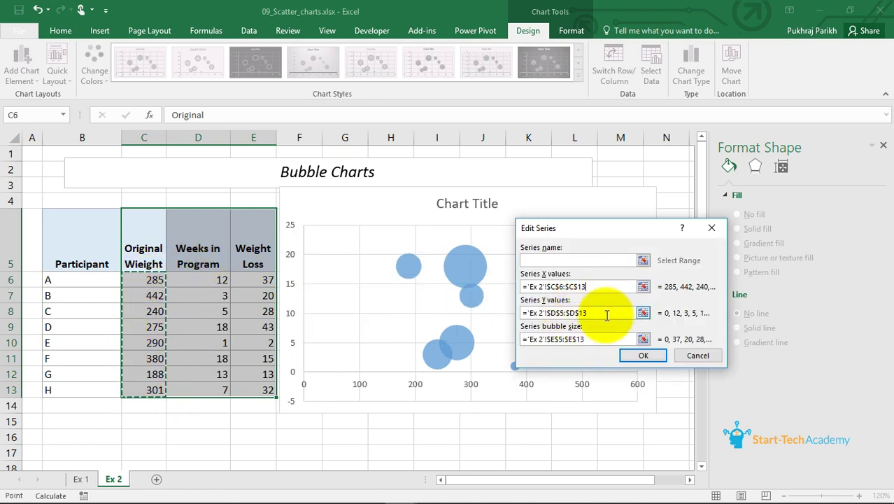
Set the series Y values to the weeks in program in D6:D13.
drag(606, 313, 519, 313)
key(Delete)
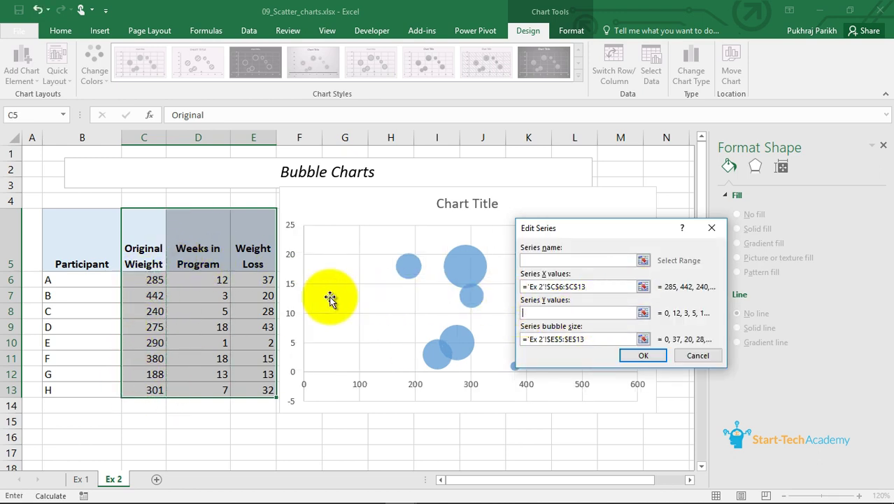
drag(215, 279, 199, 392)
Set the series bubble size to the weight loss values in E6:E13, apply the data source changes and enlarge the chart slightly.
drag(599, 343, 502, 341)
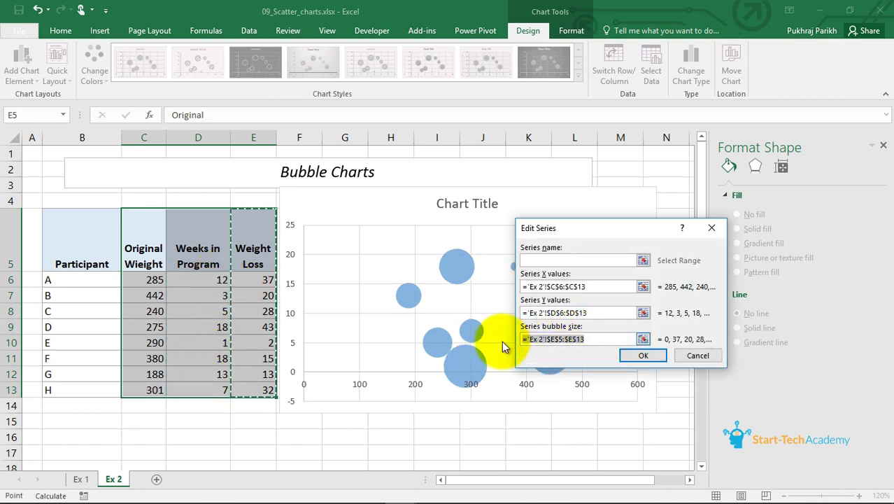
key(Delete)
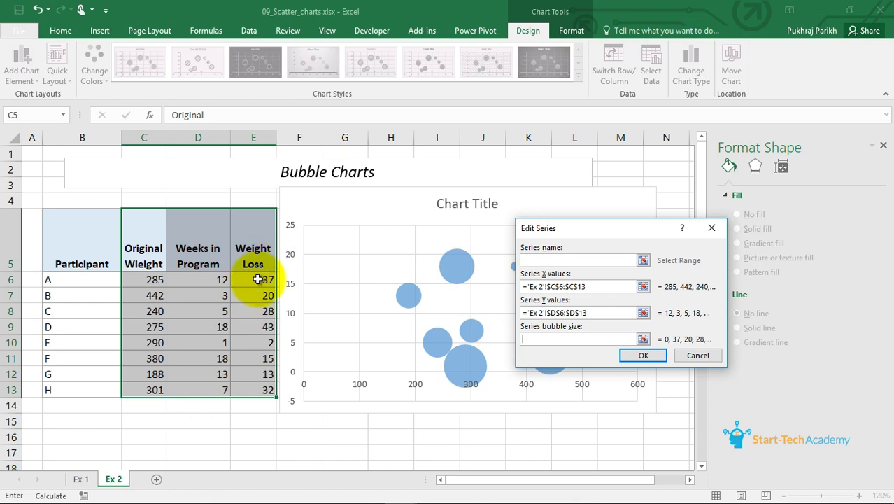
drag(260, 280, 248, 390)
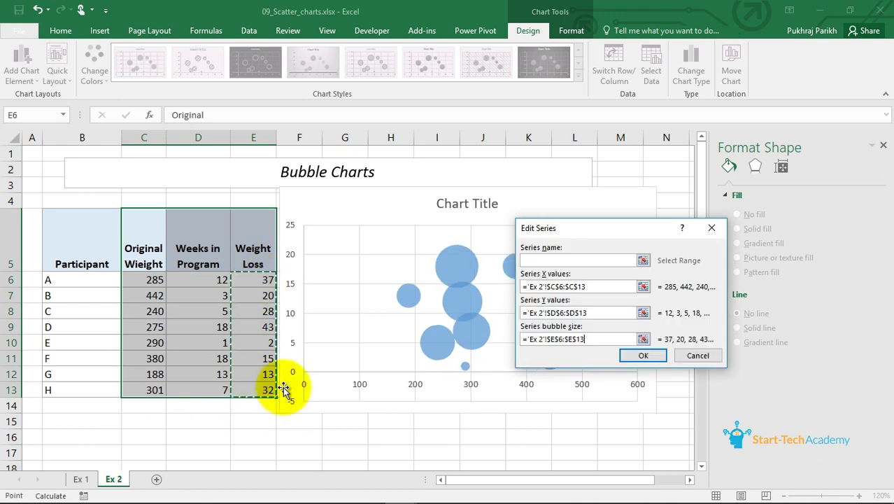
click(641, 356)
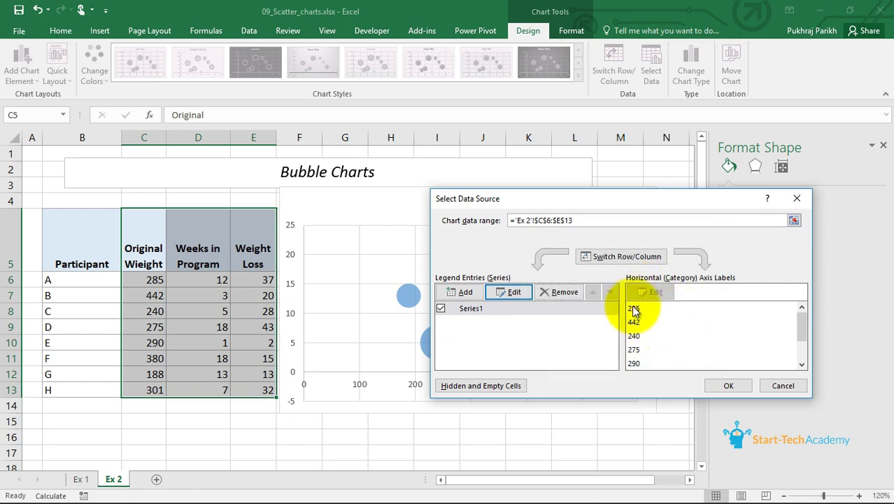
click(724, 387)
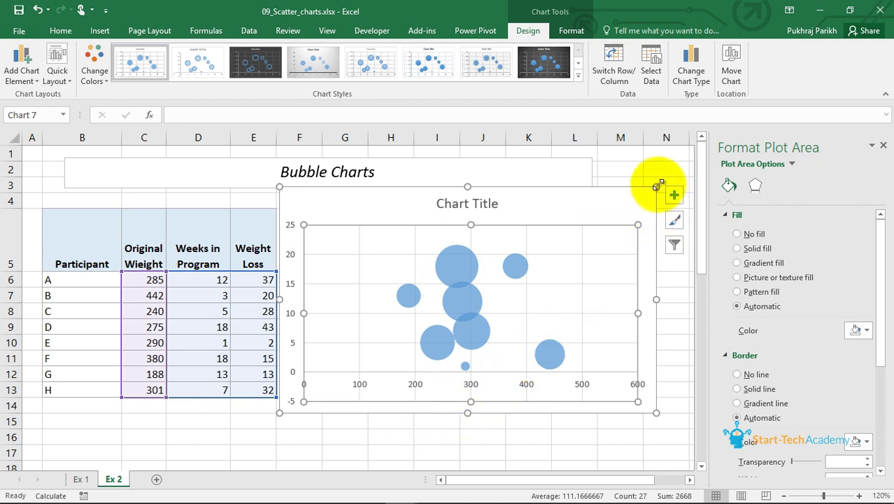
drag(657, 186, 679, 174)
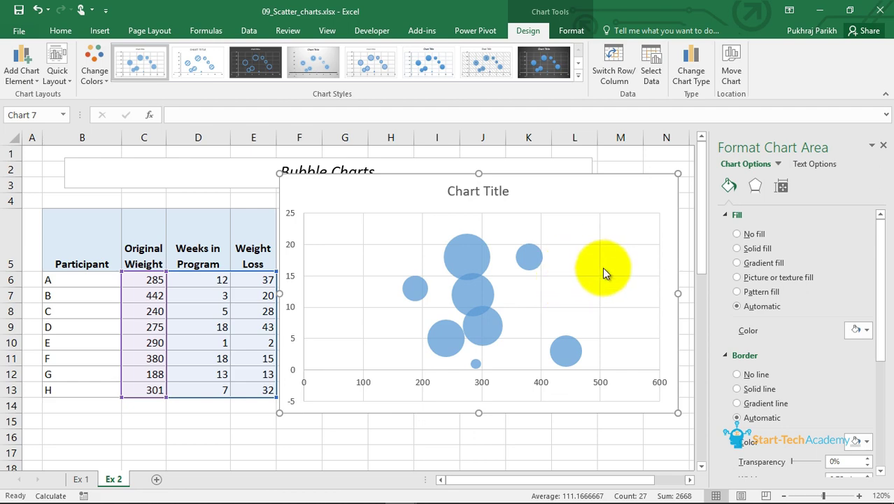
Try the 3-D Bubble subtype on the chart and return it to the flat Bubble subtype.
click(691, 76)
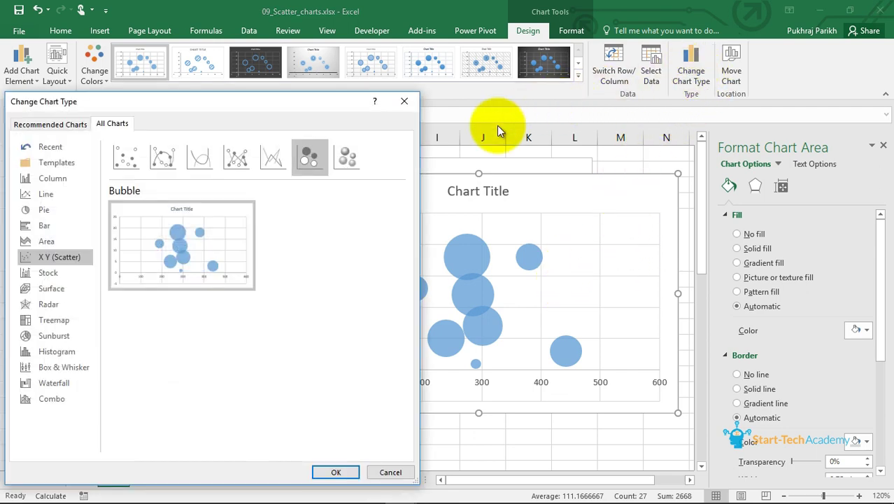
click(349, 151)
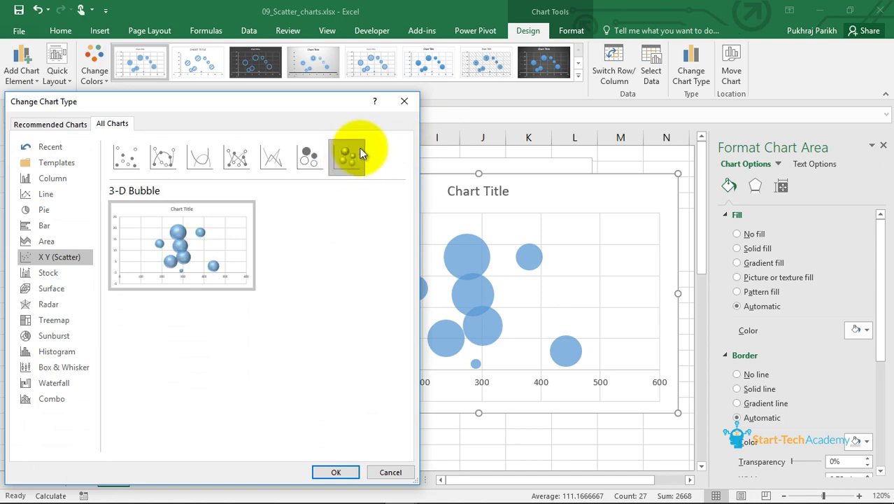
click(323, 472)
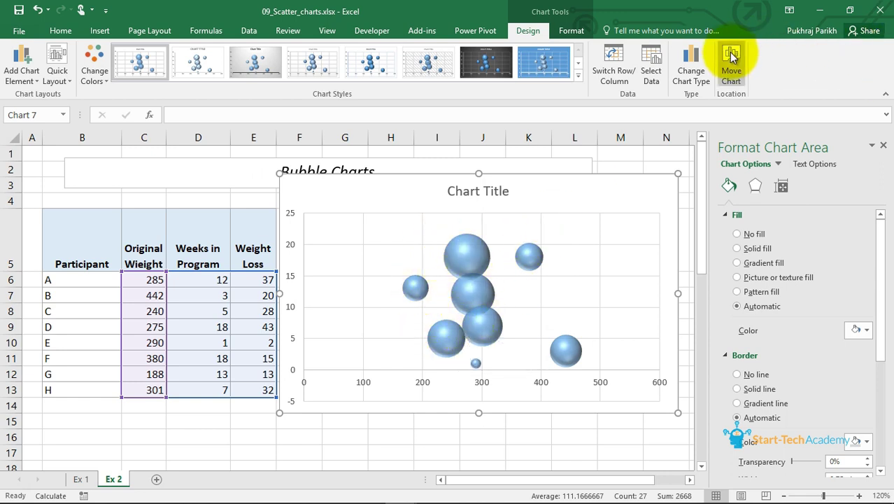
click(687, 72)
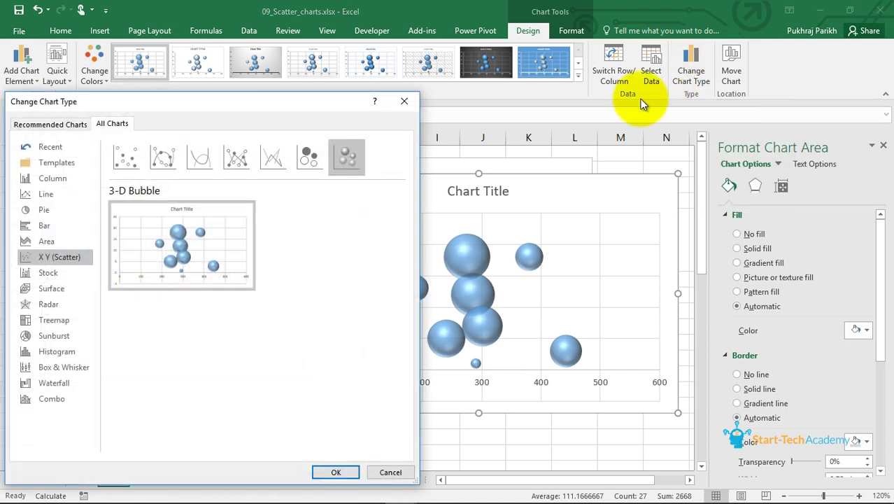
click(302, 159)
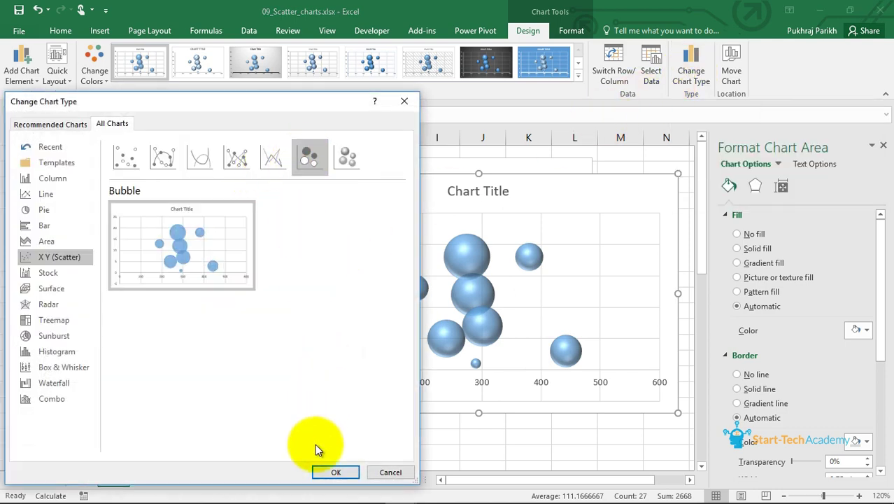
click(333, 473)
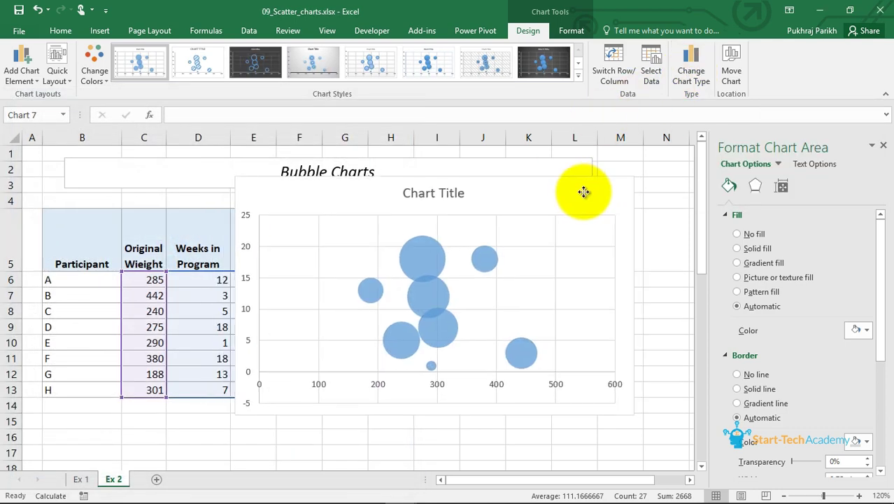
Add a linear trendline to the bubble chart and open its formatting options.
click(646, 189)
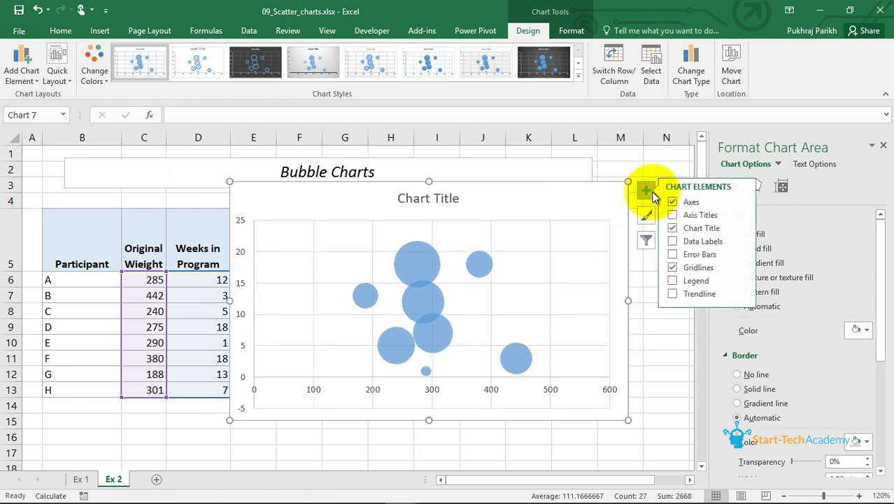
click(688, 293)
click(499, 326)
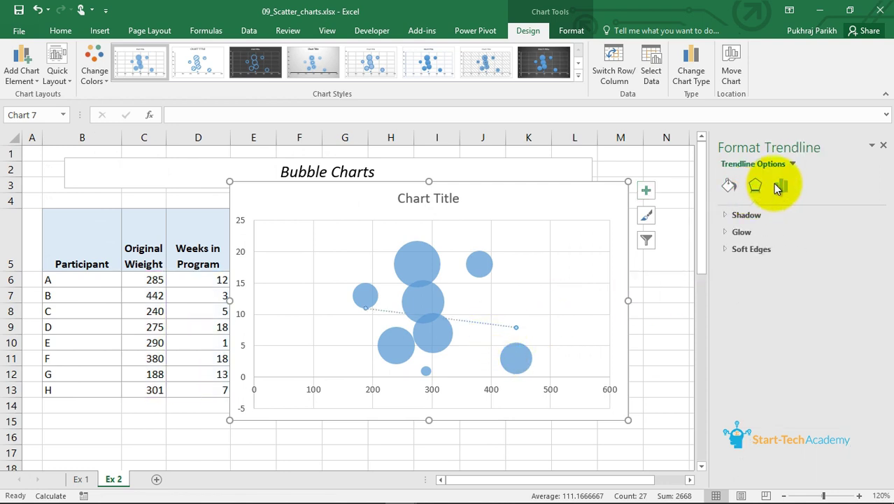
Format the bubble chart's trendline with a 2.5 pt width and a dashed line style.
click(778, 187)
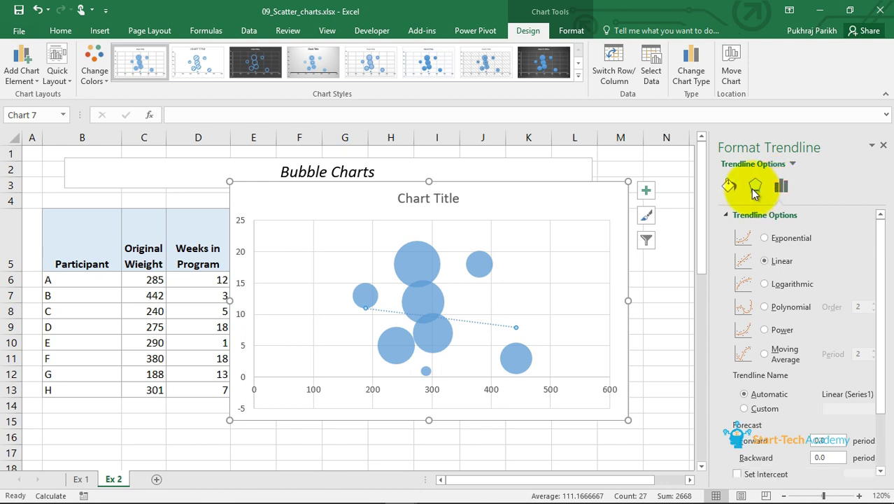
click(755, 186)
click(728, 185)
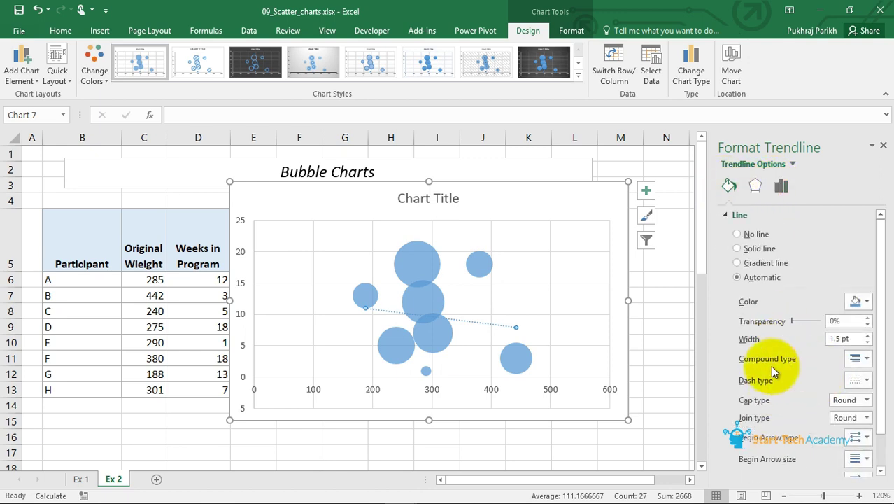
click(868, 337)
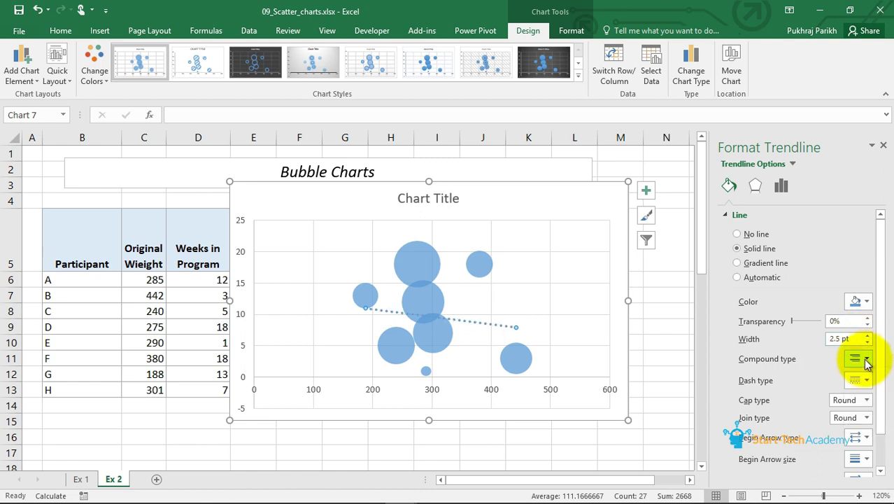
click(866, 380)
click(860, 403)
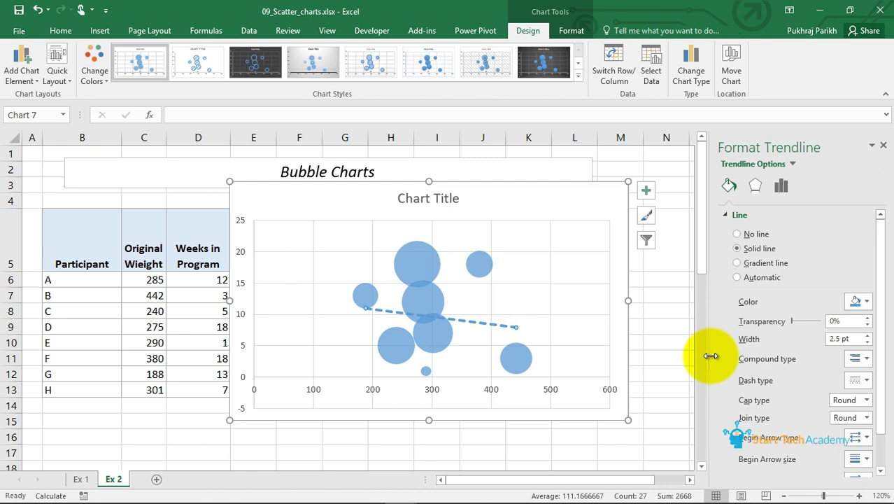
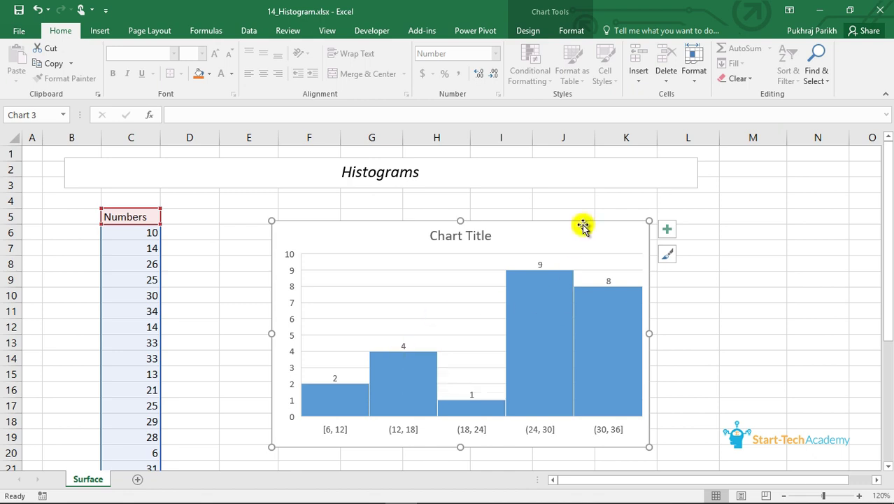
Delete the existing histogram from the Surface sheet and insert a new histogram of the Numbers data in C5:C29.
key(Delete)
click(124, 215)
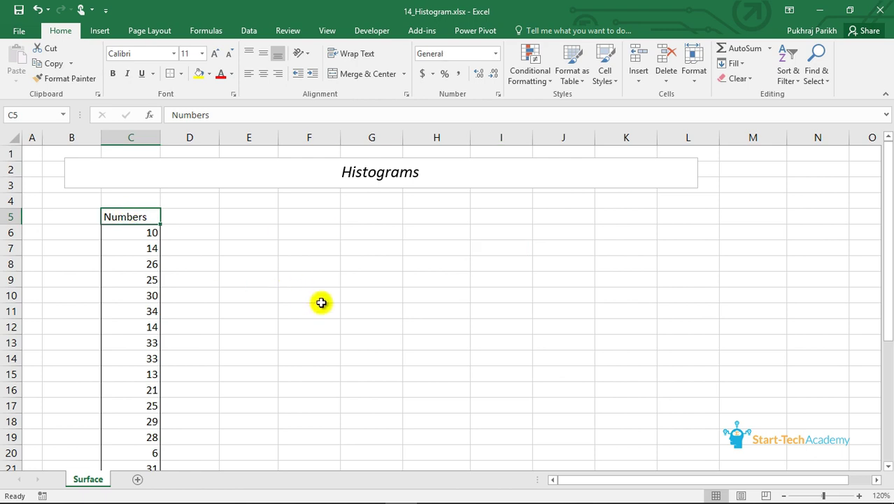
key(ctrl+shift+Down)
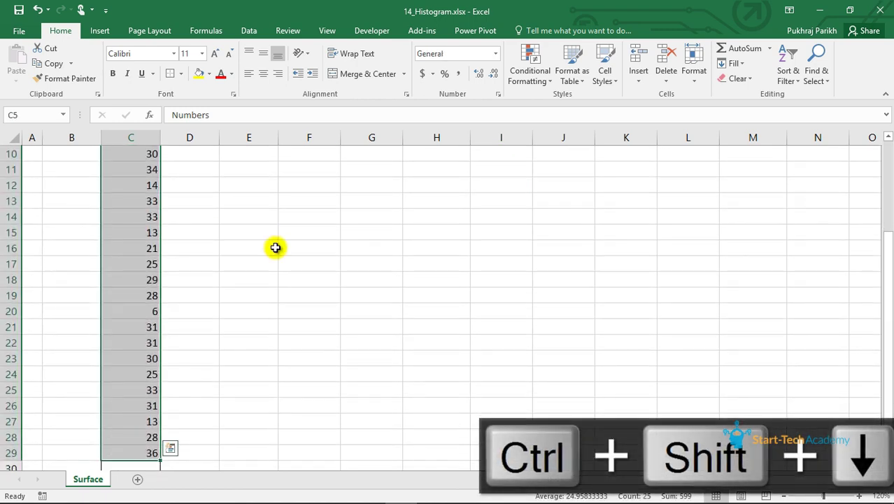
click(99, 28)
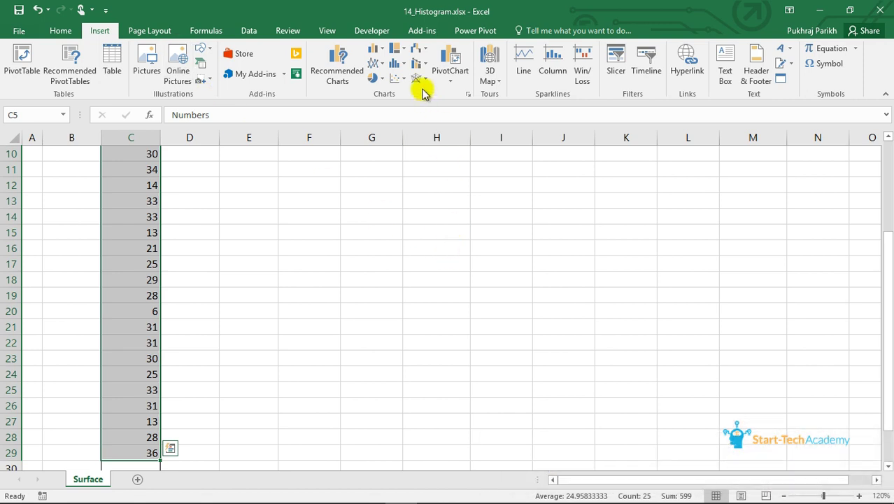
click(397, 64)
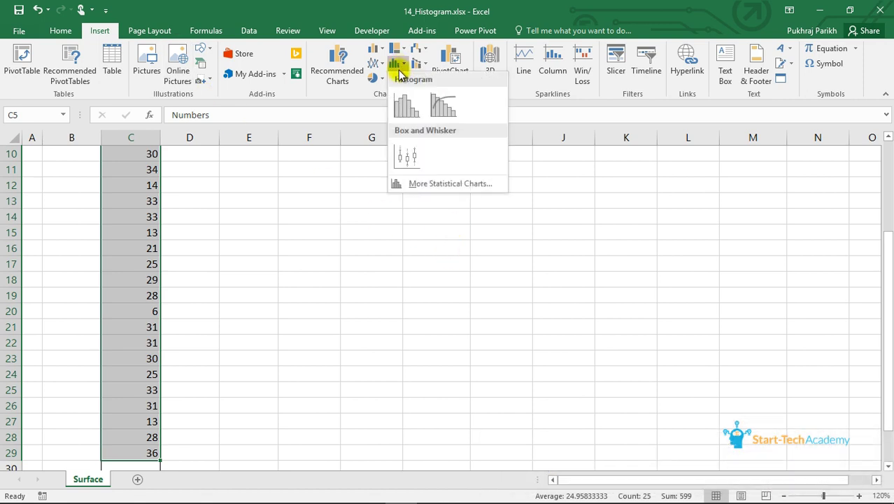
click(403, 103)
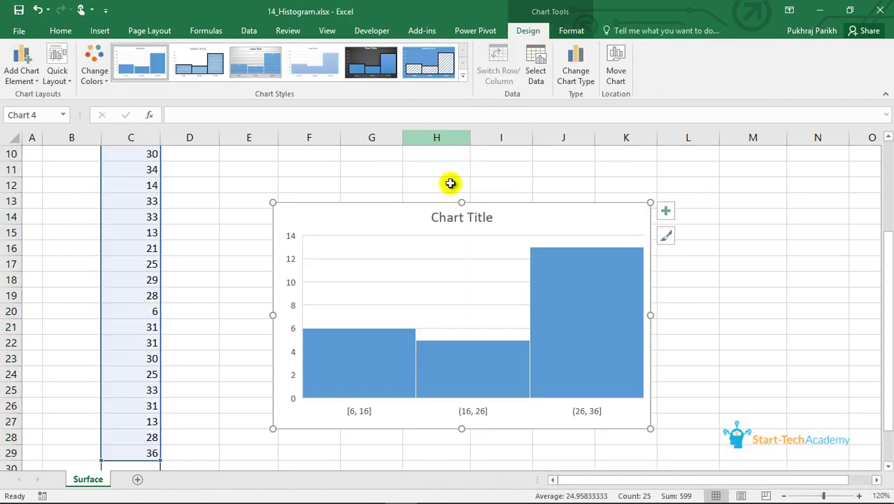
Move the histogram up beside the start of the Numbers list and select its horizontal axis.
drag(505, 203, 535, 221)
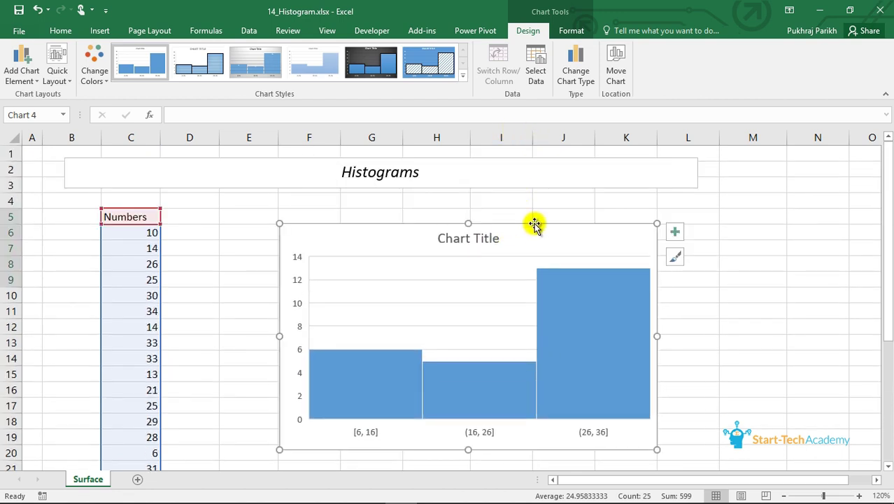
click(542, 307)
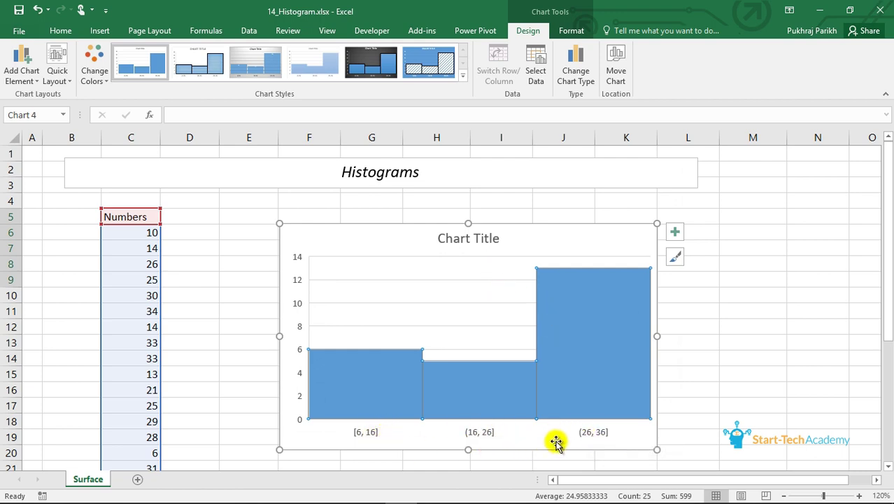
click(593, 435)
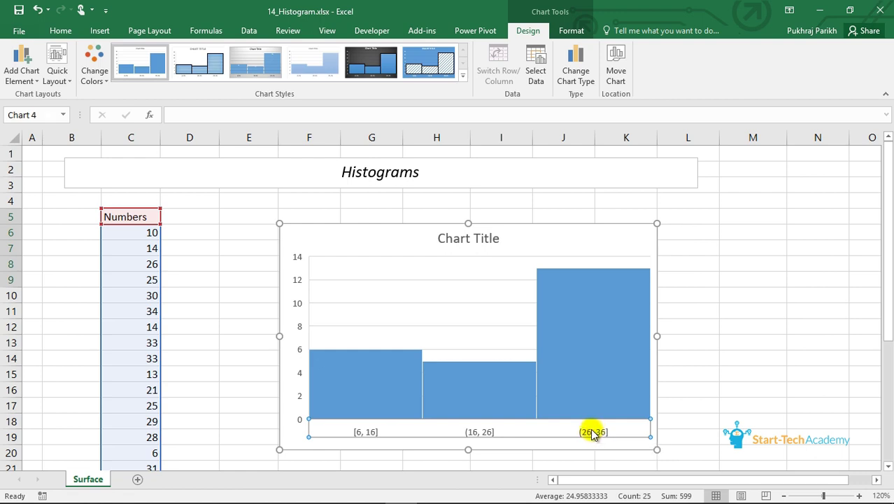
Set the histogram's horizontal axis bin width to 6 and switch the binning method to Number of bins.
double_click(592, 433)
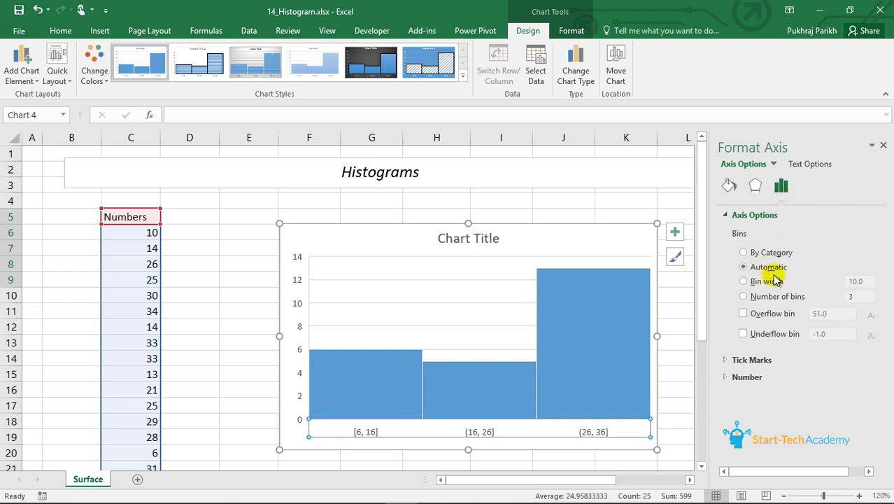
click(745, 281)
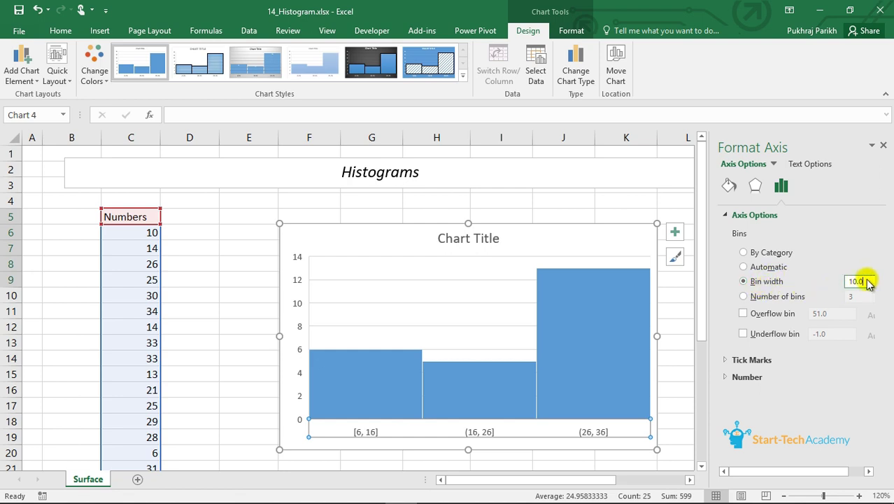
drag(868, 282, 848, 282)
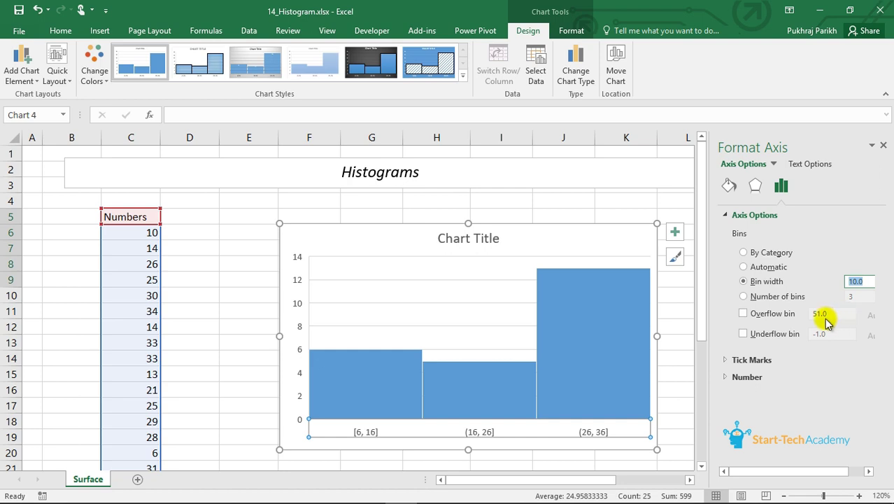
text(6)
key(Return)
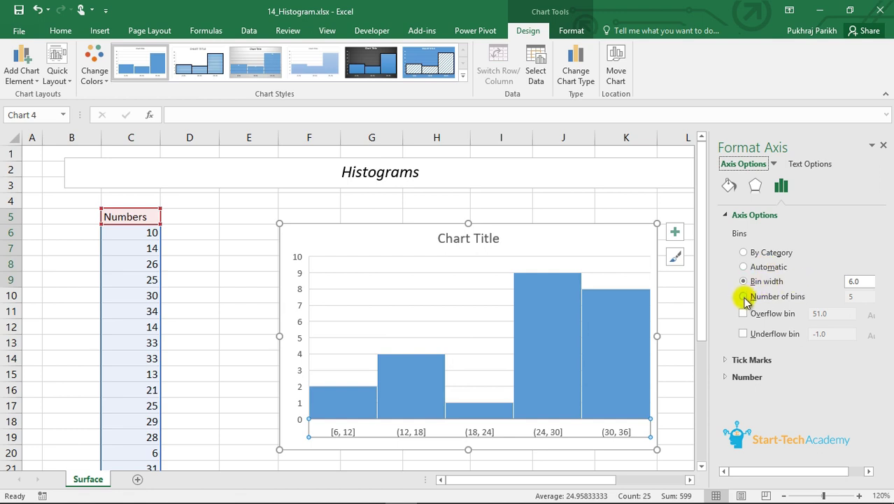
click(744, 297)
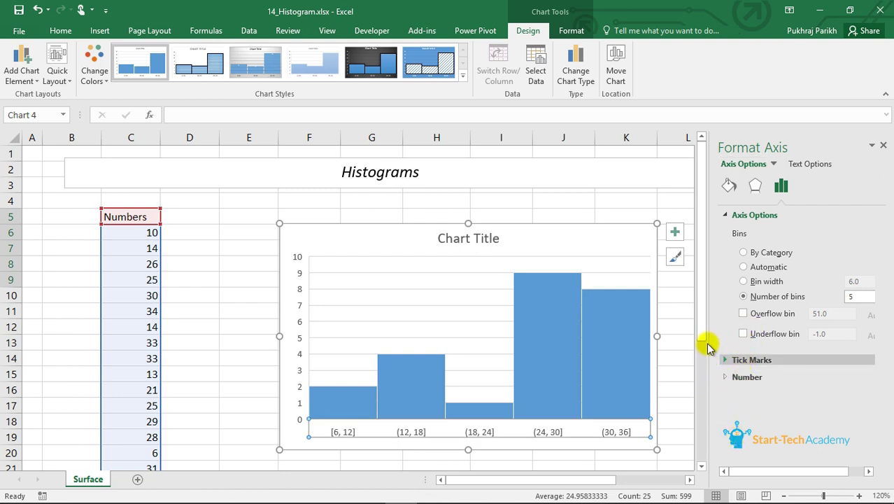
Add data labels to the histogram's columns.
click(549, 321)
click(674, 231)
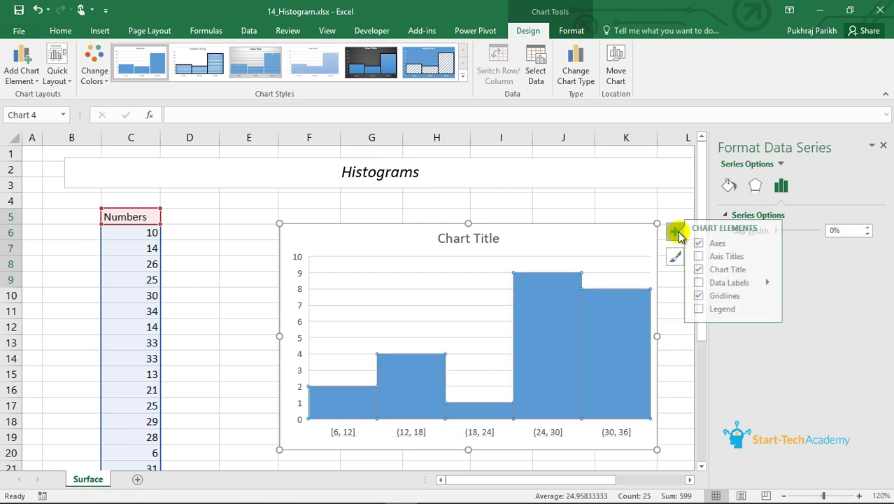
click(732, 287)
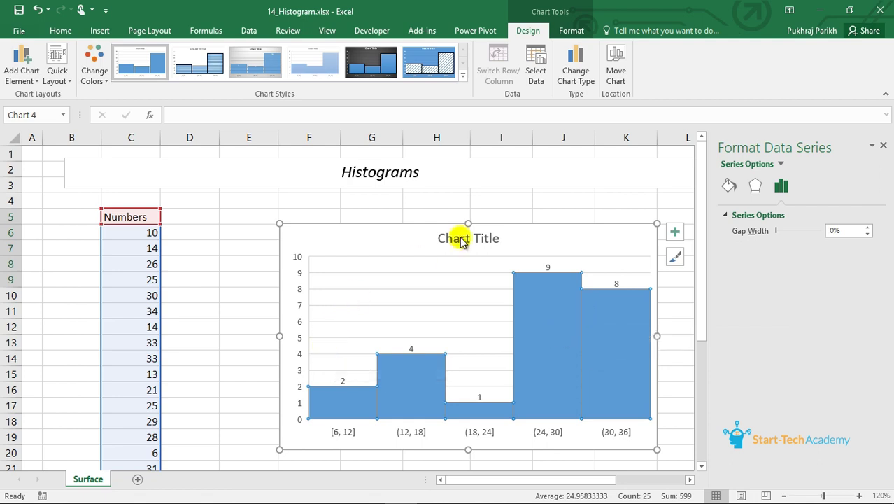
Change the chart from the Histogram subtype to the Pareto subtype.
click(573, 74)
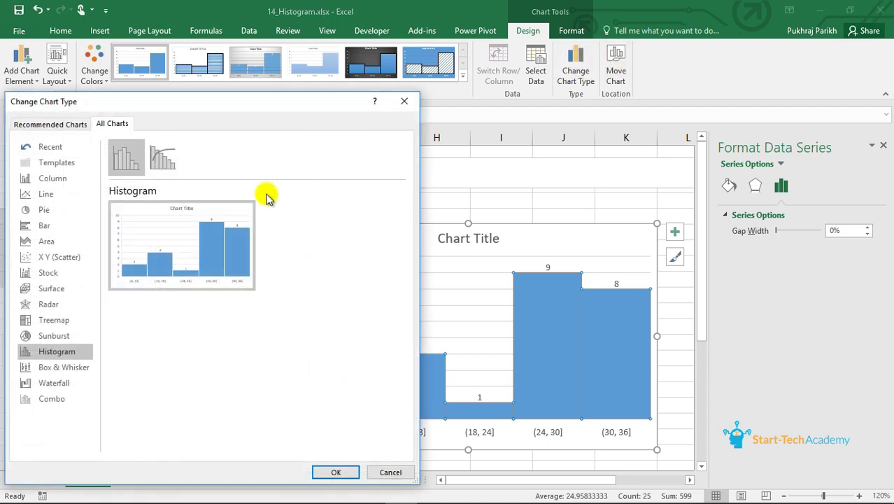
click(175, 159)
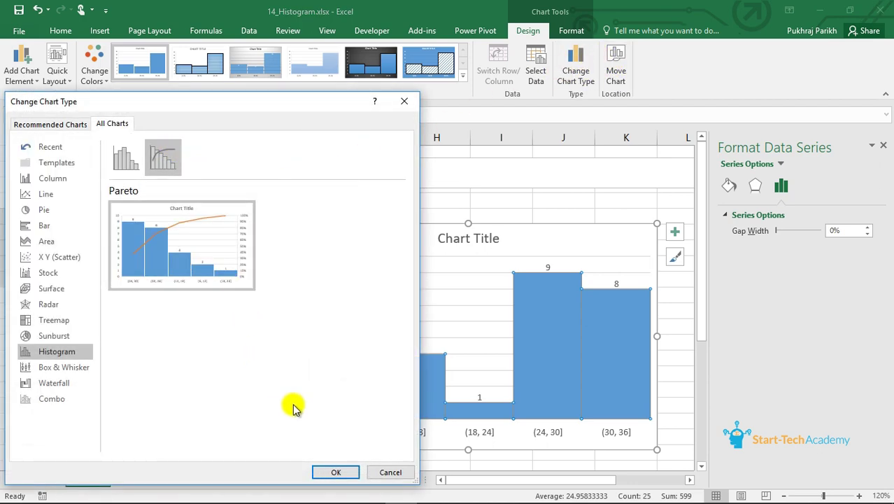
click(335, 472)
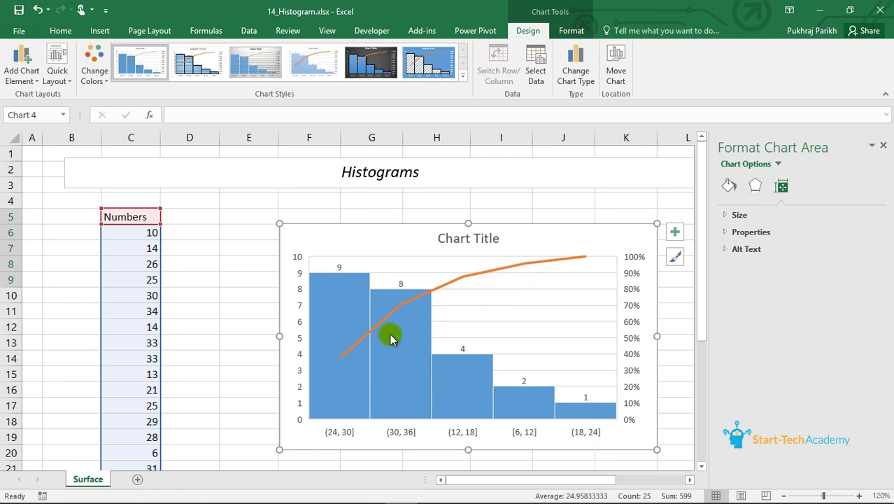
Examine the Pareto chart's cumulative line and its column series, including the options available for them.
click(343, 361)
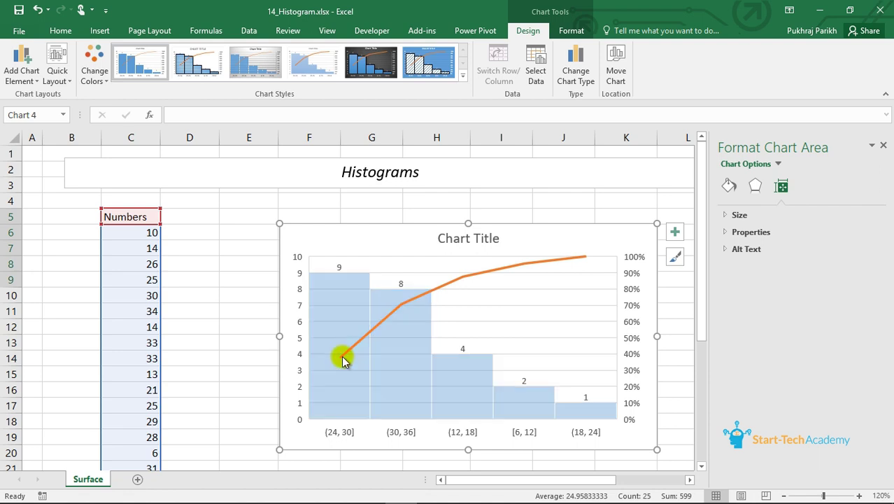
click(675, 234)
click(675, 234)
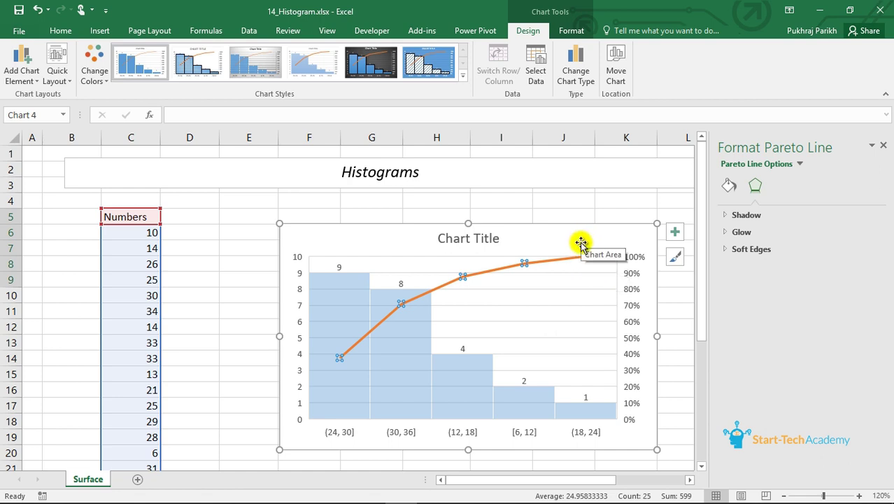
click(419, 352)
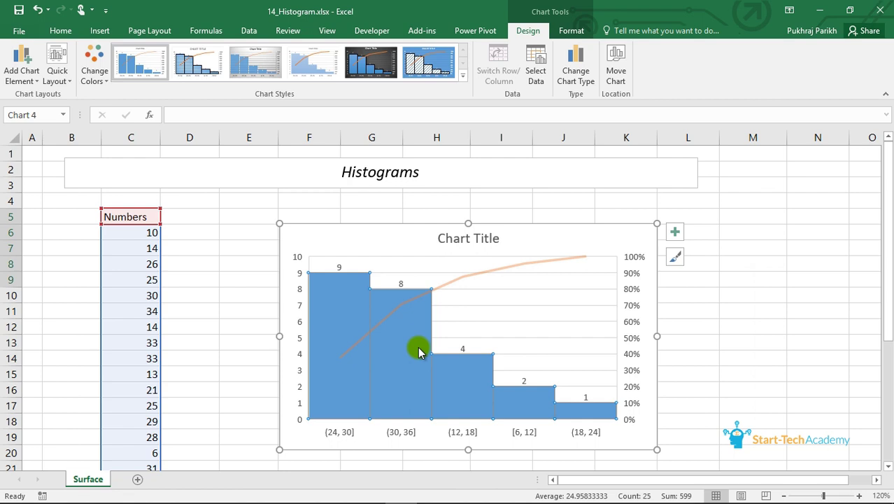
right_click(420, 383)
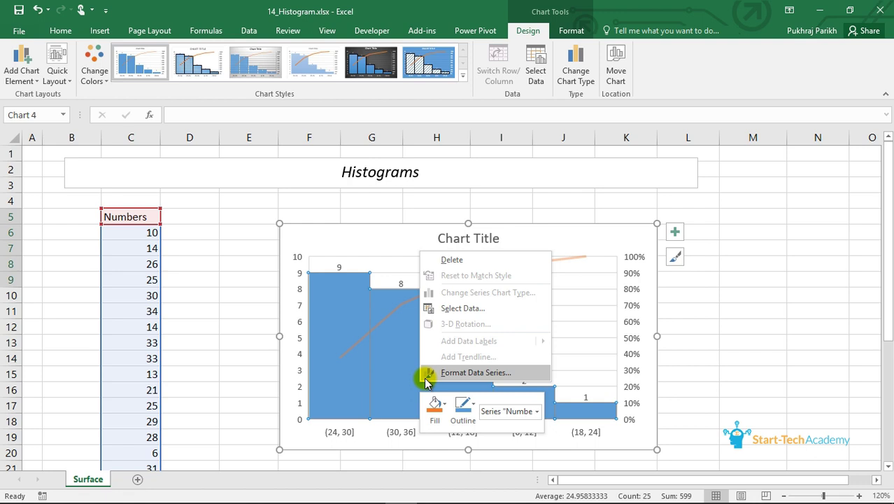
click(404, 385)
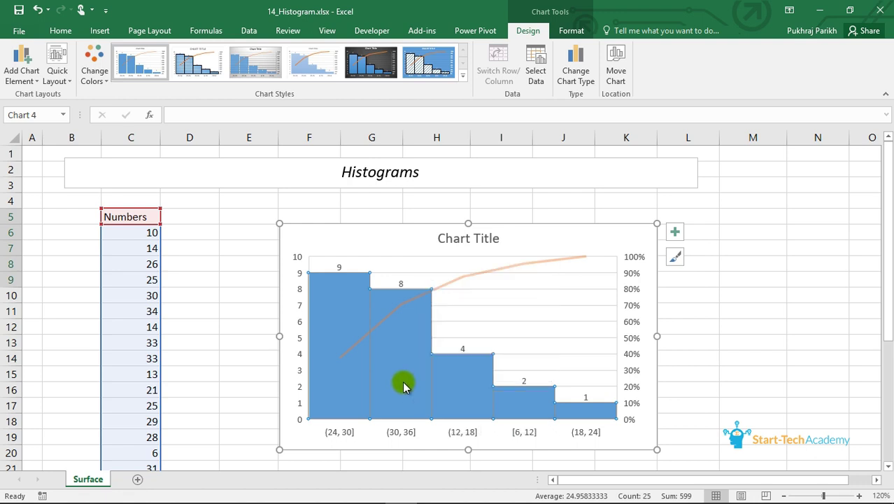